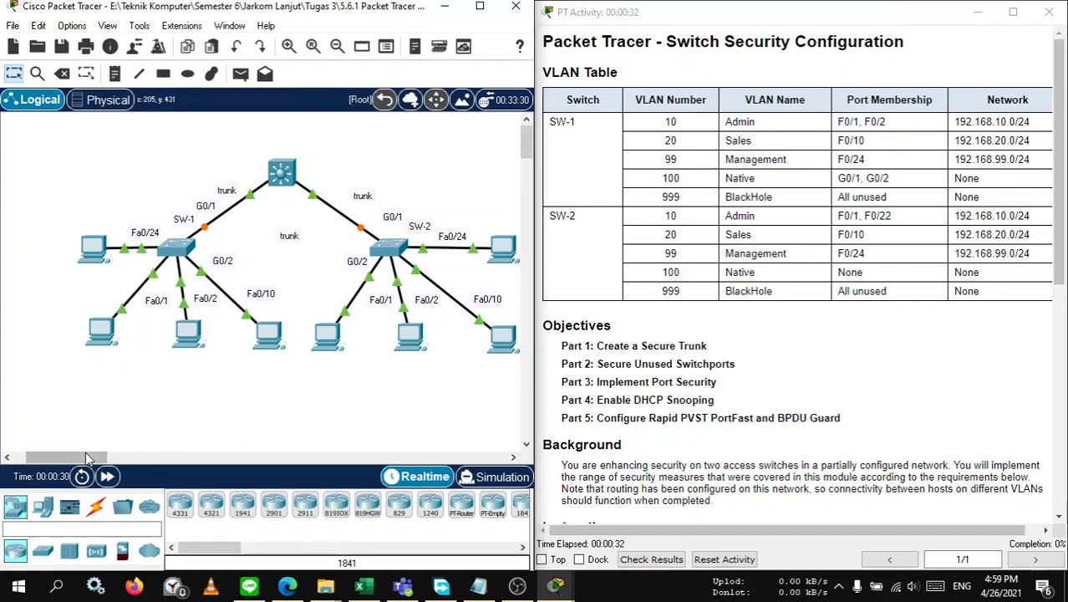
# Step: Review the network topology, the VLAN table for SW-1 and SW-2, and the objectives of the Switch Security Configuration activity
pyautogui.moveTo(82, 457); pyautogui.dragTo(85, 453)
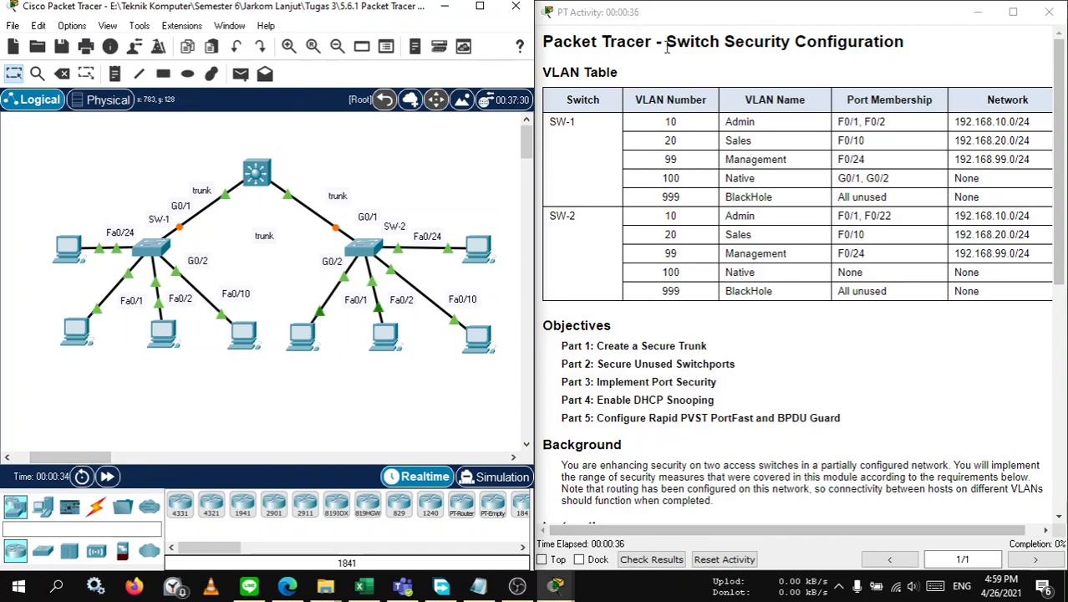
pyautogui.moveTo(667, 47); pyautogui.dragTo(757, 49)
pyautogui.click(942, 53)
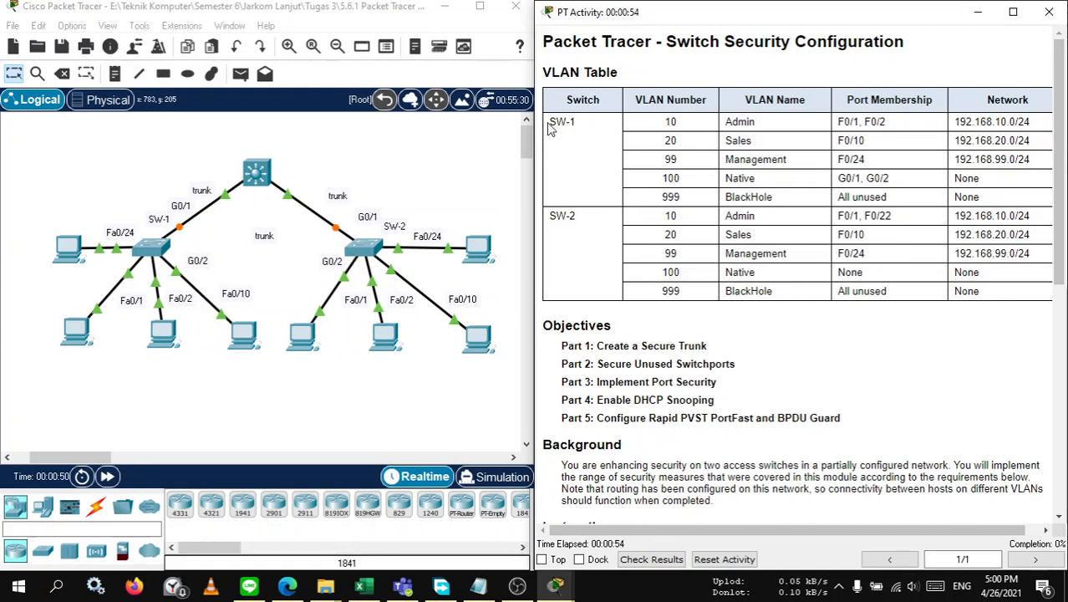
pyautogui.moveTo(545, 122); pyautogui.dragTo(560, 195)
pyautogui.click(552, 217)
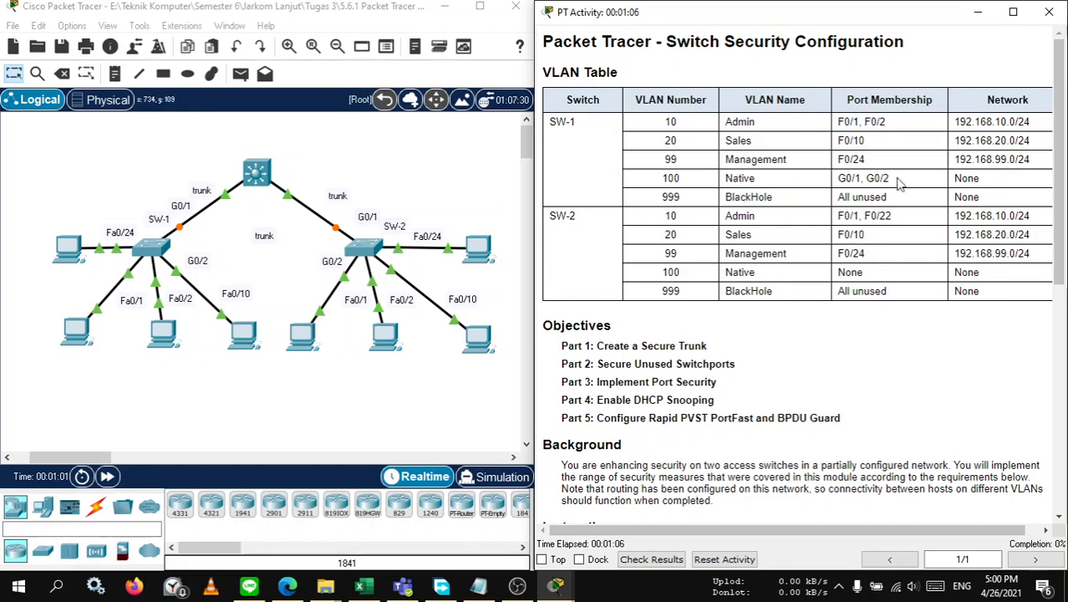
pyautogui.scroll(-1, 669, 327)
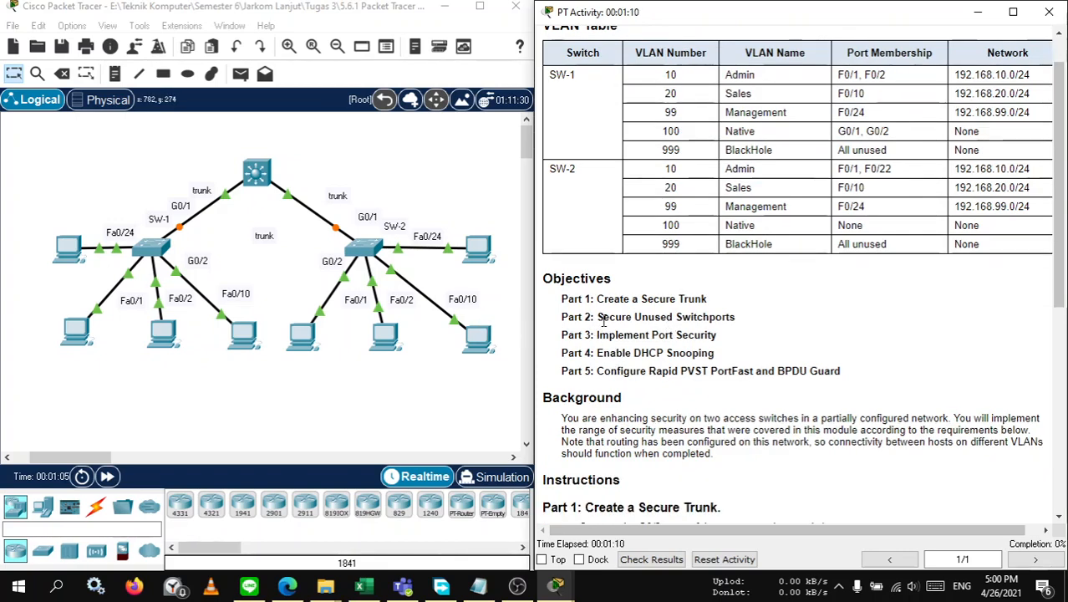
pyautogui.scroll(-1, 610, 314)
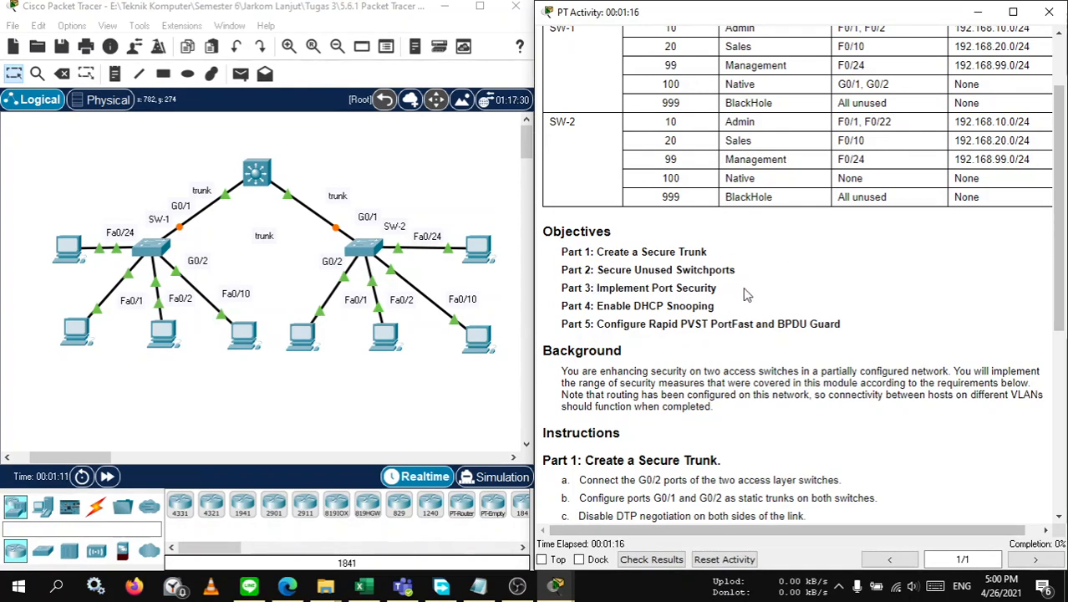
pyautogui.scroll(-1, 657, 274)
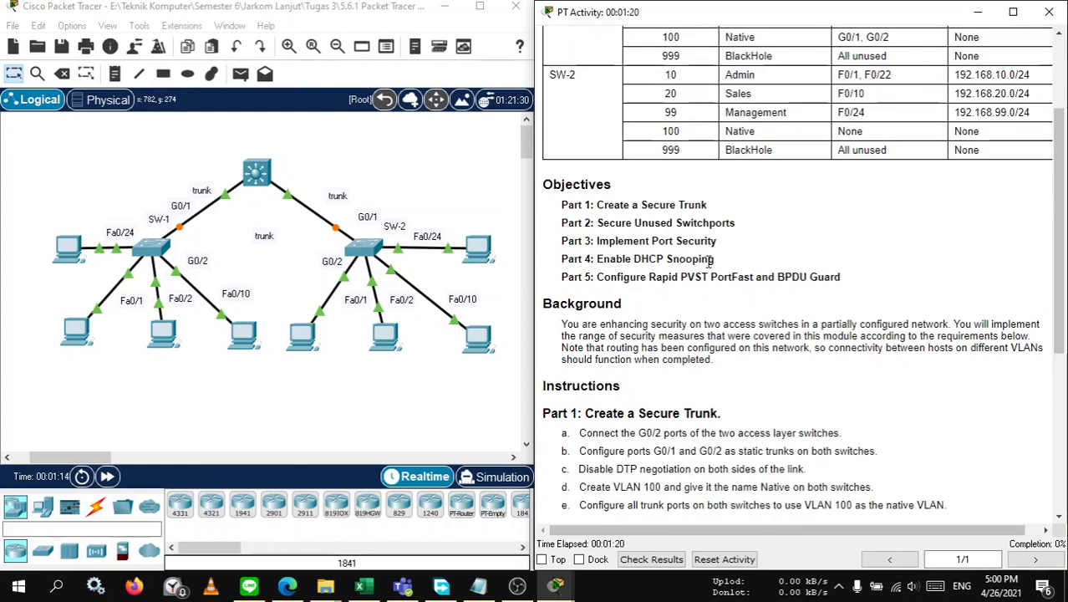
pyautogui.scroll(-1, 636, 294)
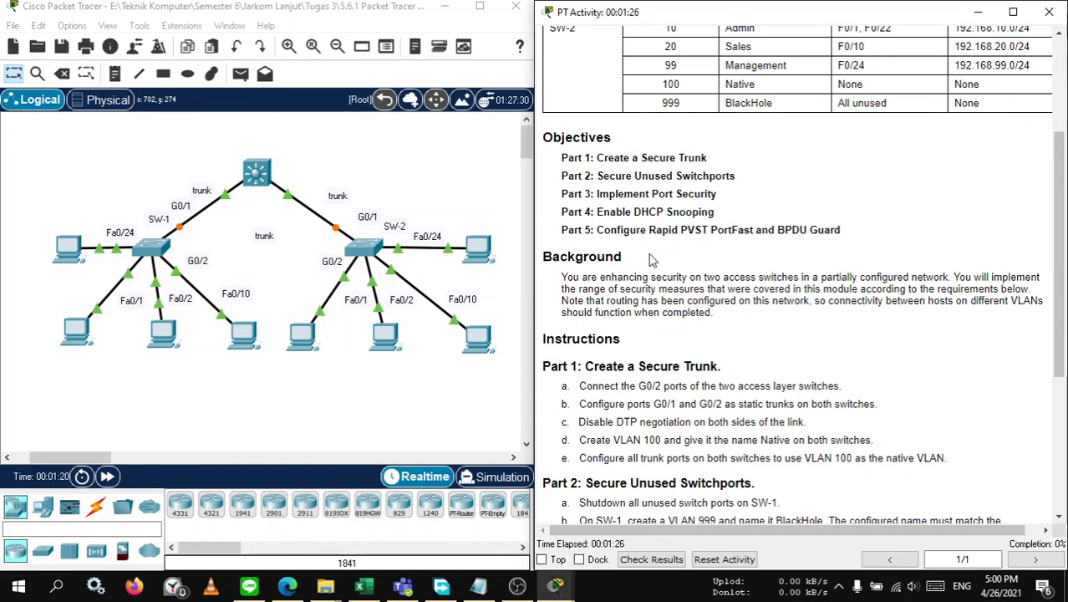
pyautogui.scroll(-1, 615, 249)
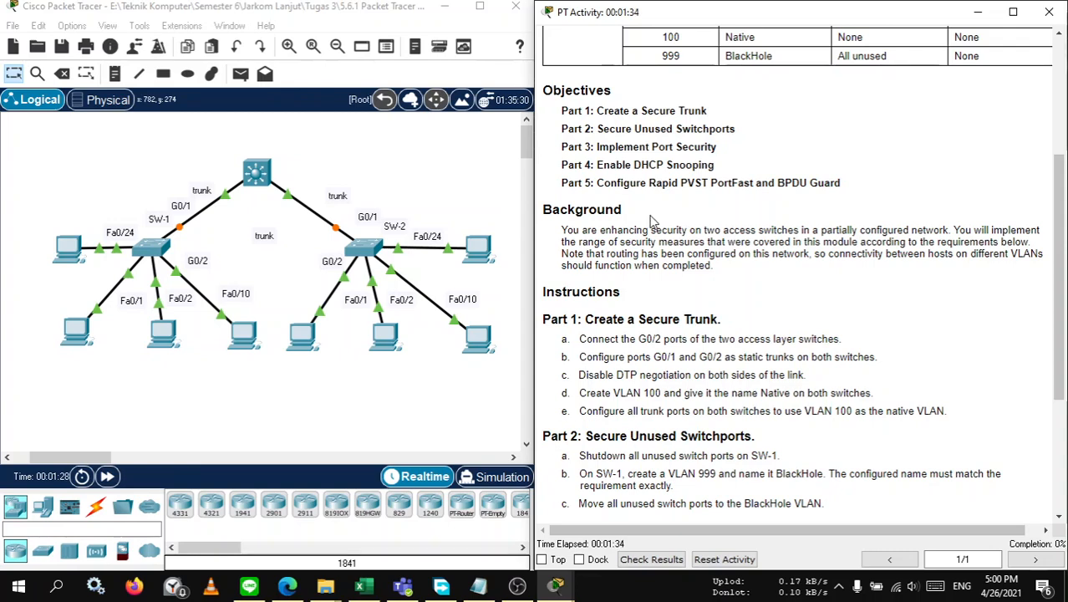
pyautogui.scroll(-1, 648, 214)
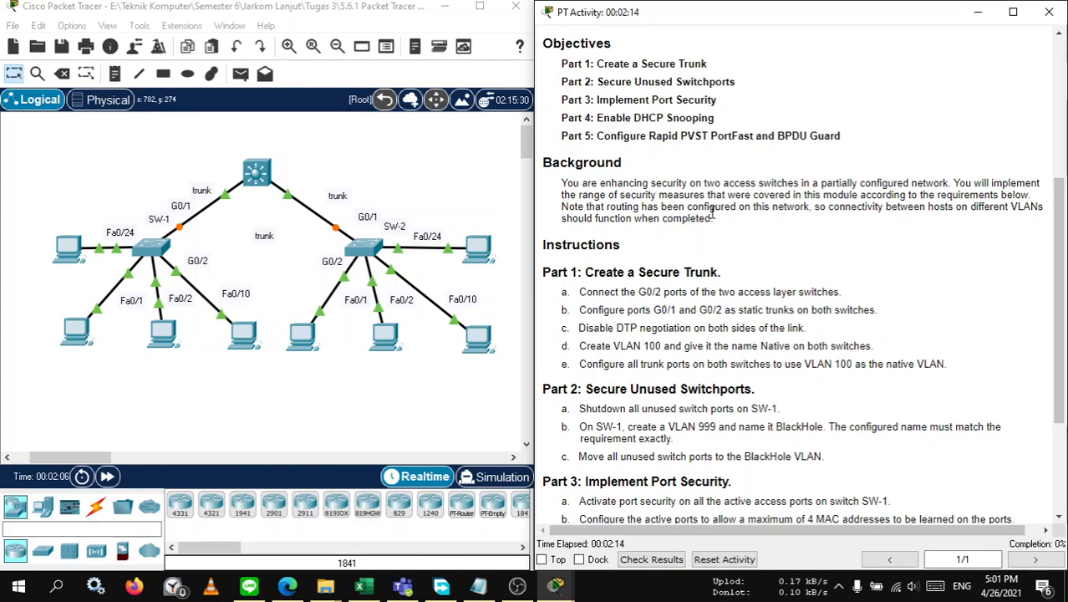
# Step: Read the activity's background on inter-VLAN connectivity and the instructions for Parts 1 through 4
pyautogui.moveTo(711, 210); pyautogui.dragTo(752, 219)
pyautogui.click(784, 220)
pyautogui.moveTo(833, 208); pyautogui.dragTo(877, 219)
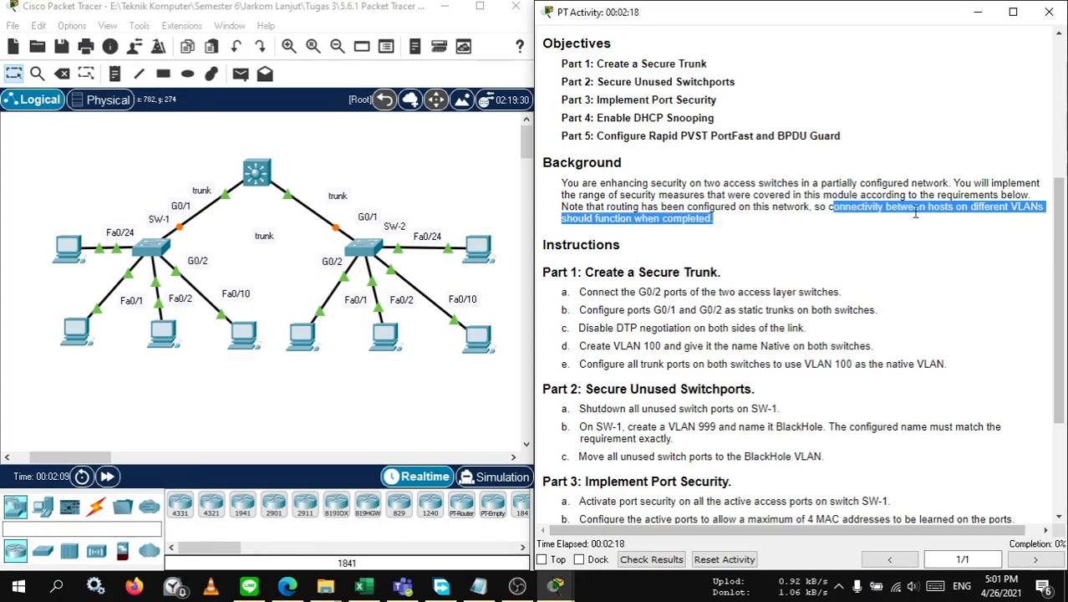
pyautogui.click(914, 211)
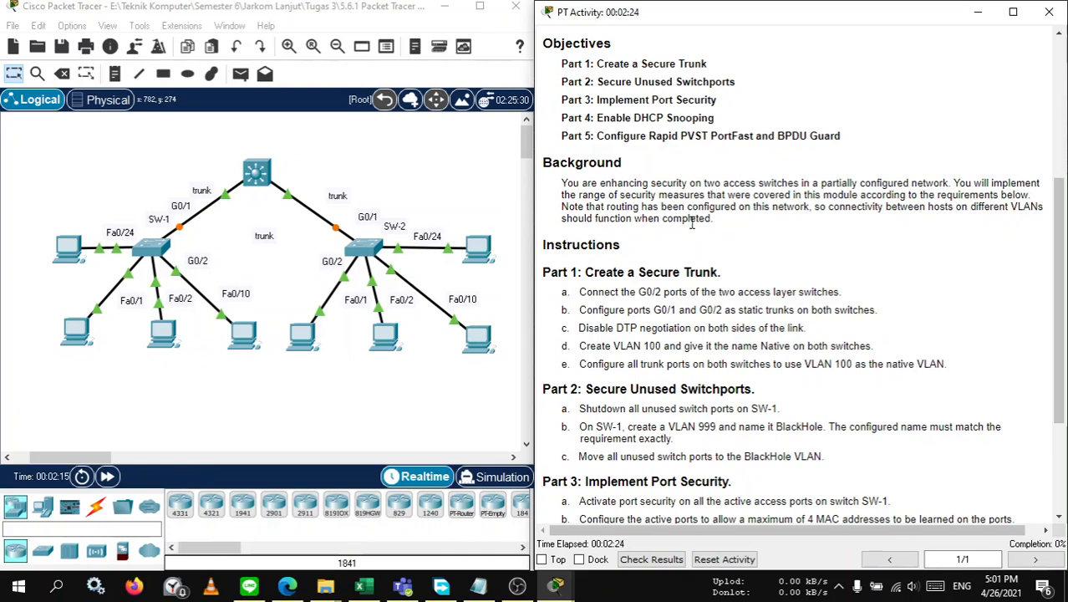
pyautogui.scroll(-3, 691, 224)
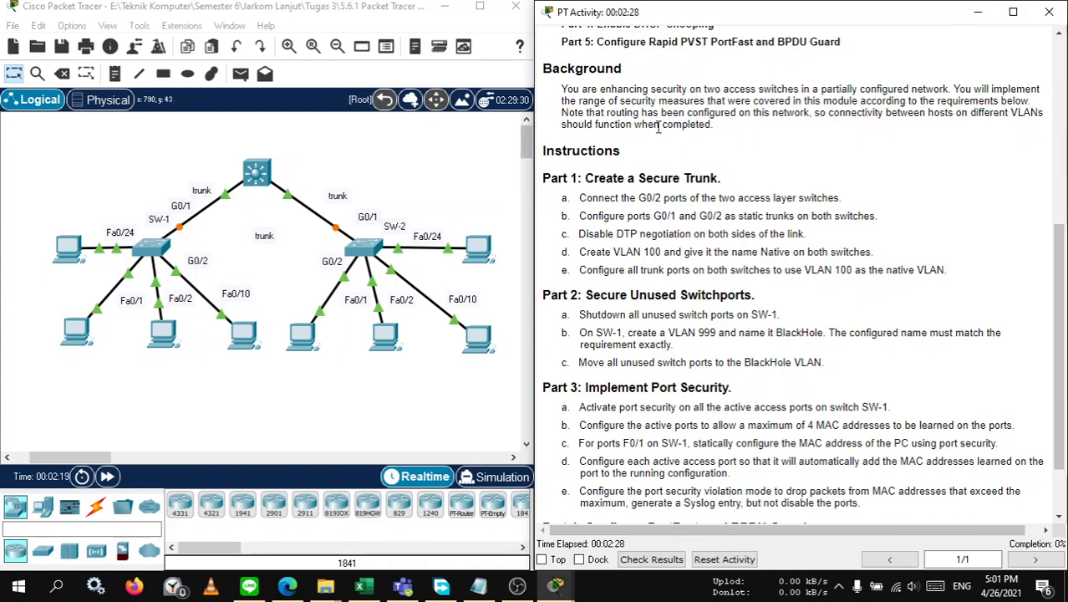
pyautogui.scroll(-1, 698, 197)
pyautogui.scroll(1, 737, 146)
pyautogui.scroll(-1, 723, 161)
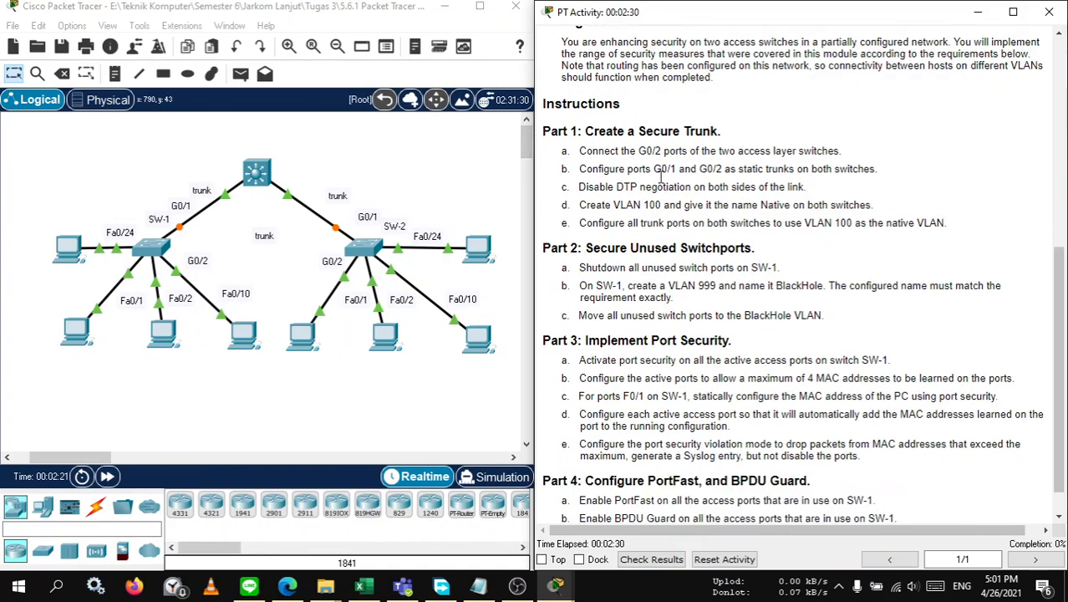
pyautogui.scroll(-1, 657, 175)
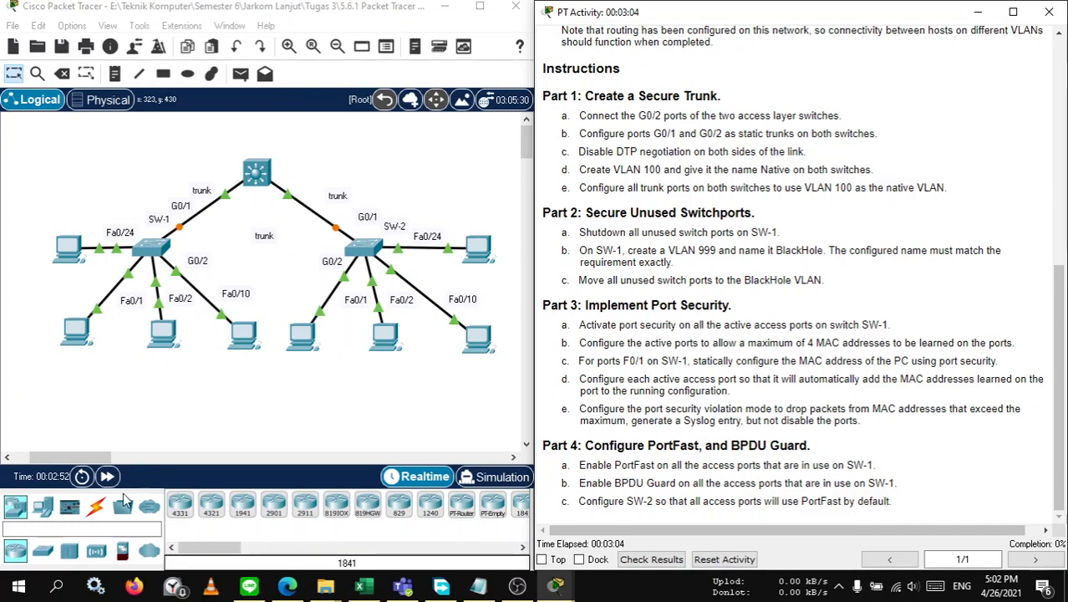
# Step: Connect GigabitEthernet0/2 on SW-1 to GigabitEthernet0/2 on SW-2 with a Copper Cross-Over cable
pyautogui.click(97, 507)
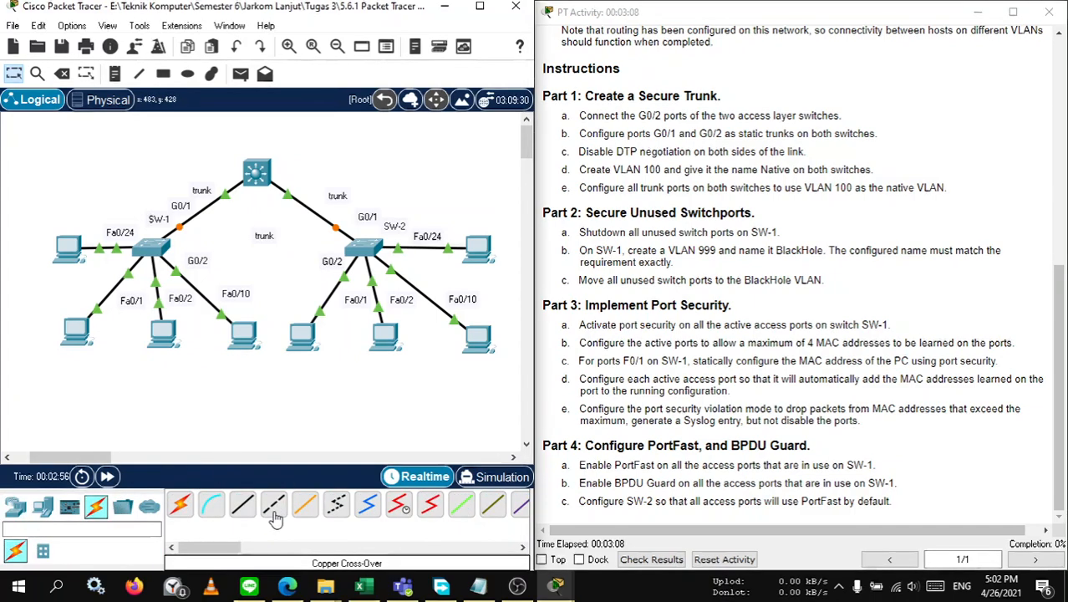
pyautogui.click(275, 511)
pyautogui.click(147, 247)
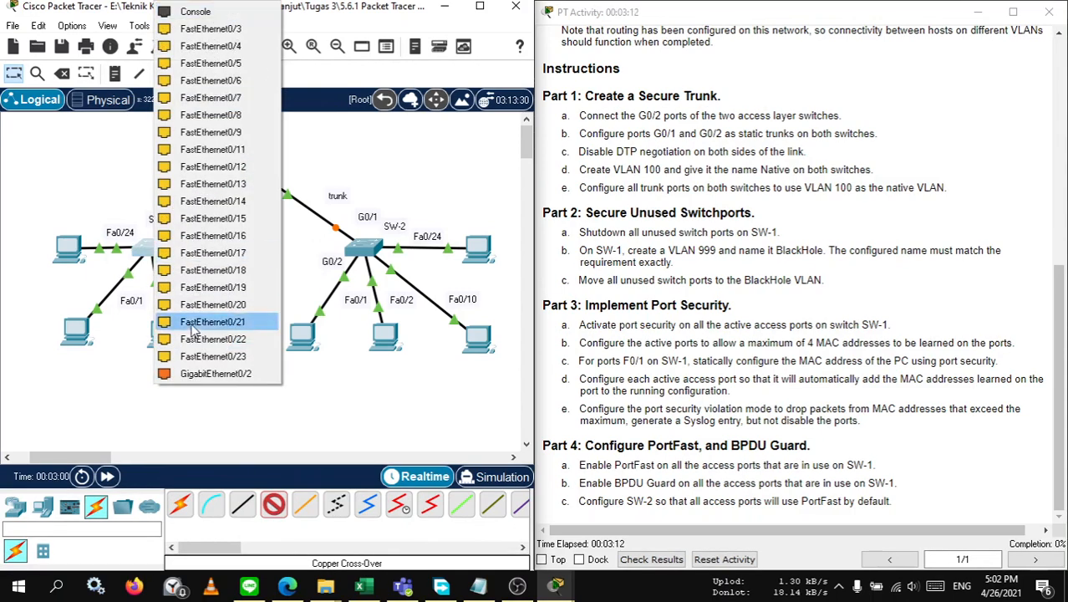
pyautogui.click(191, 377)
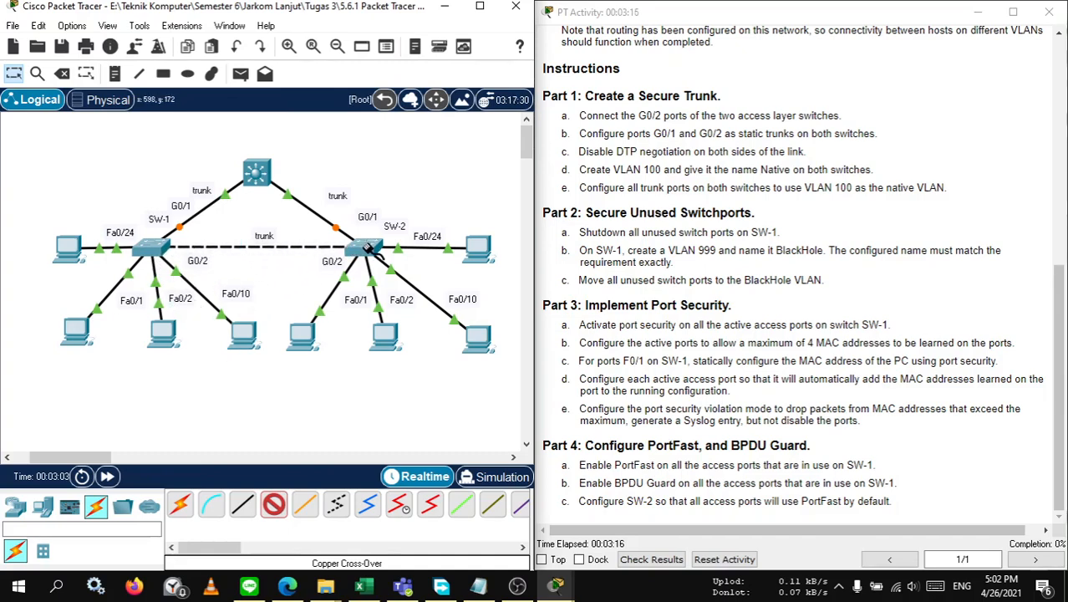
pyautogui.click(368, 244)
pyautogui.click(403, 374)
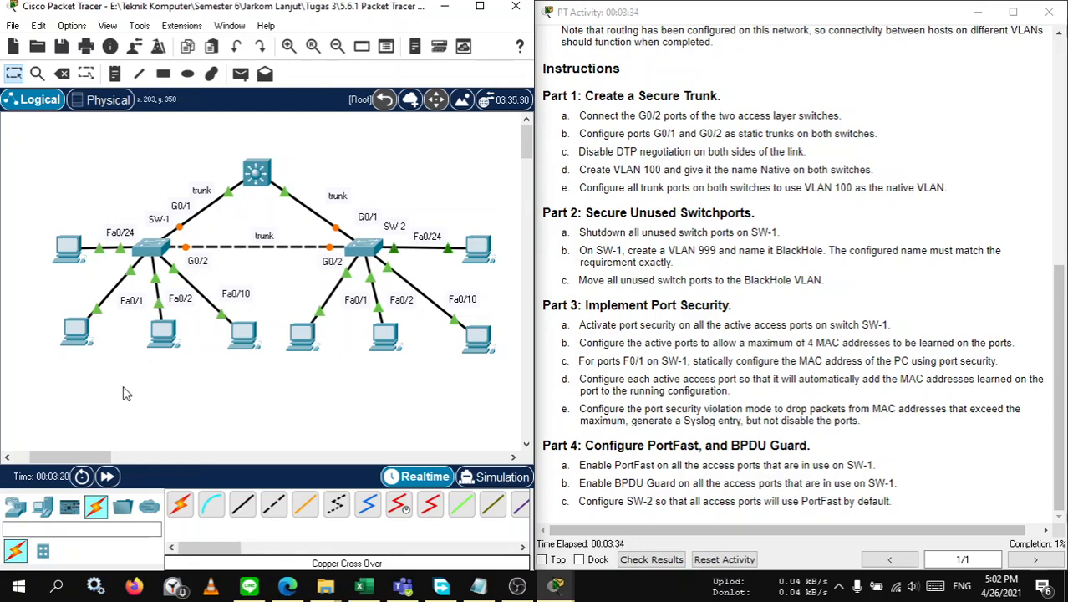
# Step: Open the SW-1 command line beside the instructions and enter global configuration mode with en and conf t
pyautogui.click(148, 249)
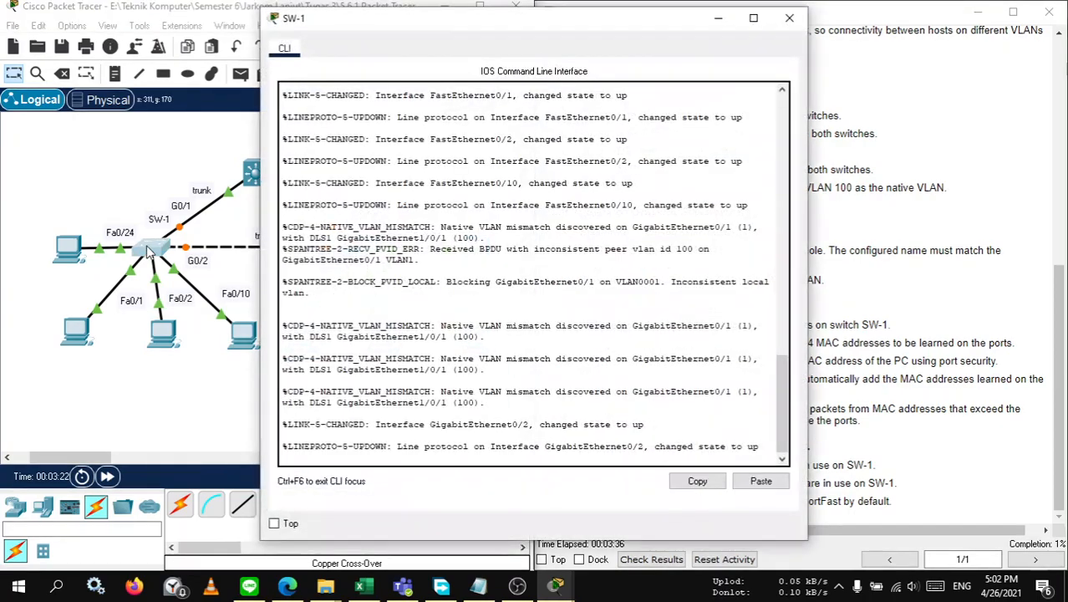
pyautogui.moveTo(448, 23); pyautogui.dragTo(240, 56)
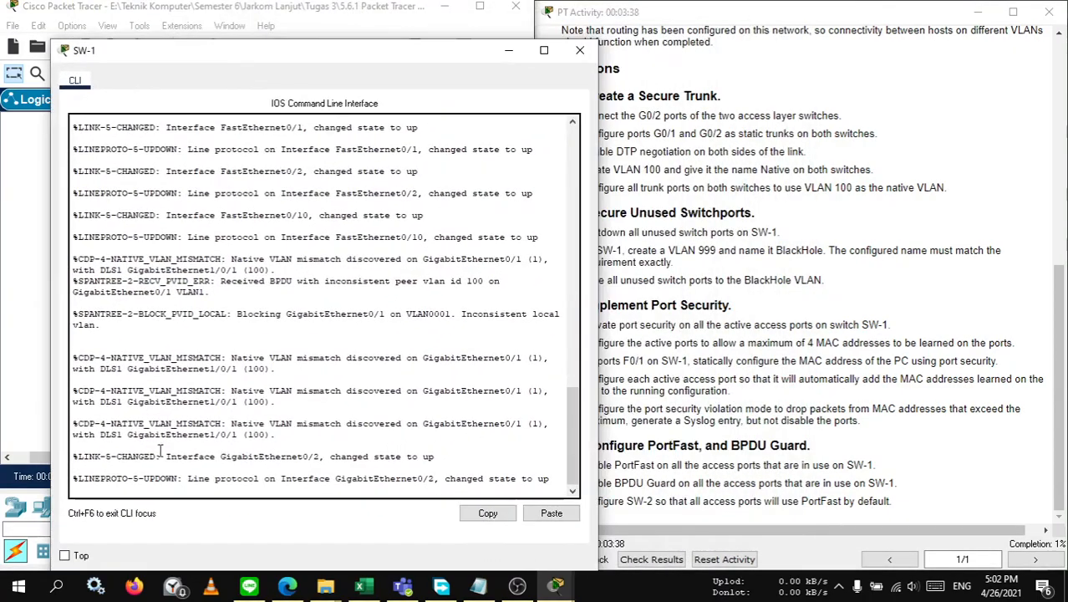
pyautogui.click(115, 491)
pyautogui.press('Return')
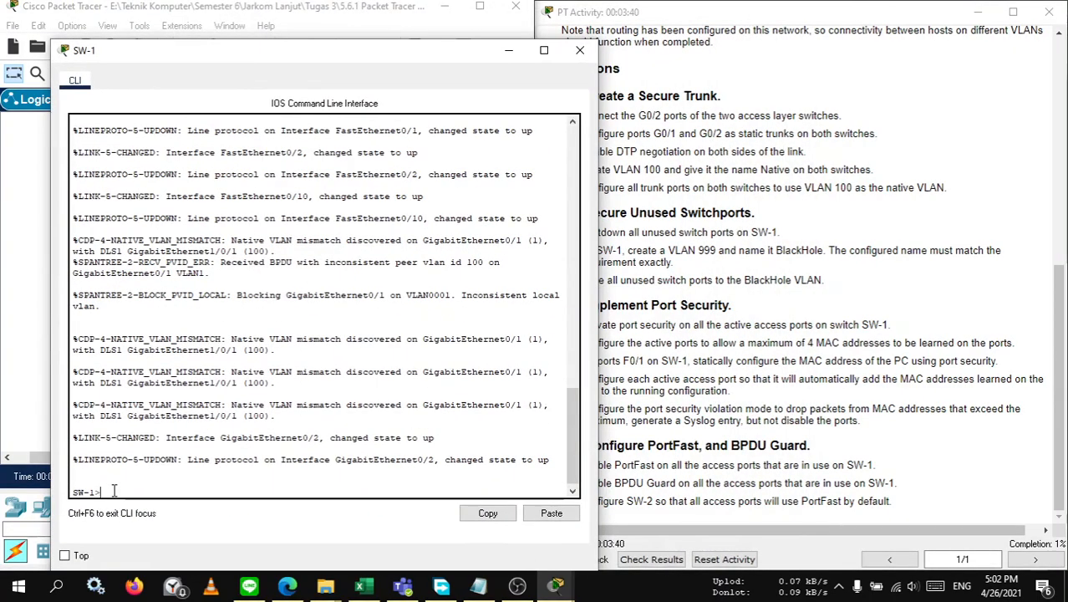
pyautogui.write('en')
pyautogui.press('Return')
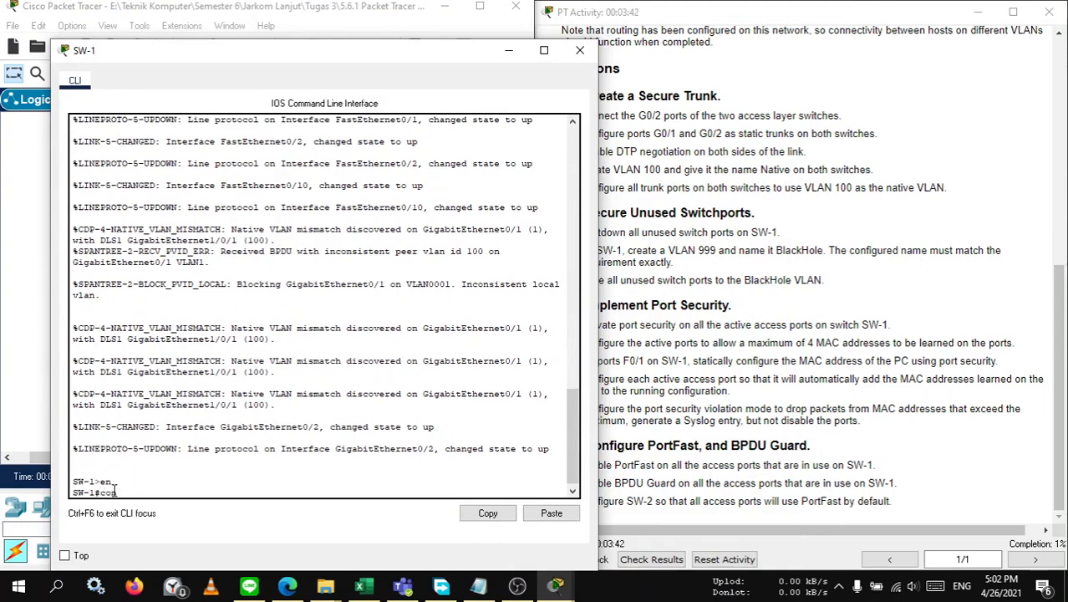
pyautogui.write('t')
pyautogui.press('Return')
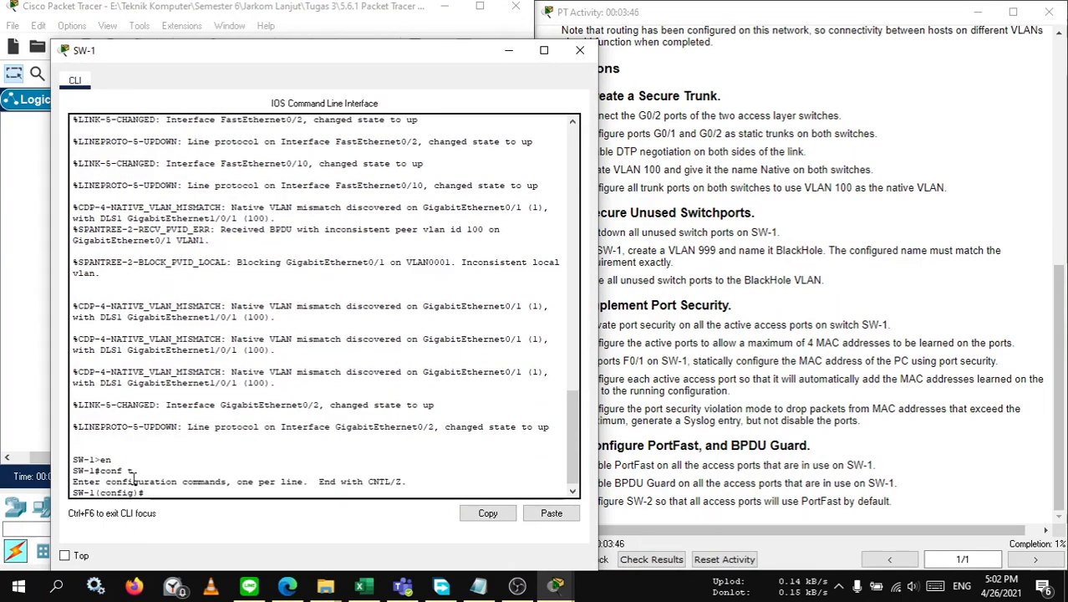
# Step: Enter interface range configuration for ports g0/1-2 on SW-1, keeping the activity instructions readable alongside
pyautogui.write('int ra')
pyautogui.moveTo(279, 52); pyautogui.dragTo(209, 38)
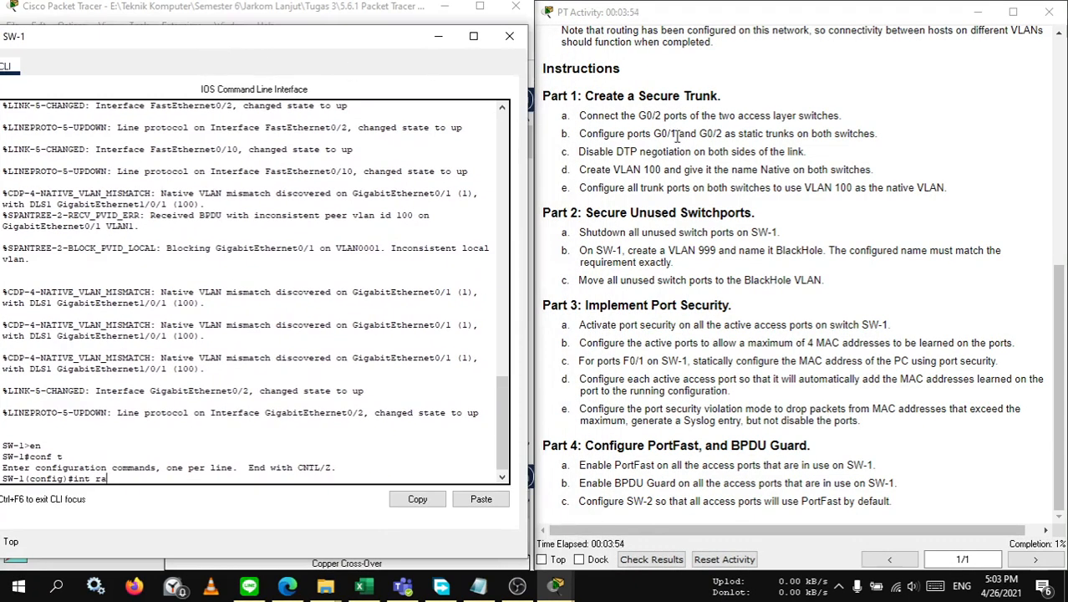
pyautogui.moveTo(311, 37); pyautogui.dragTo(331, 26)
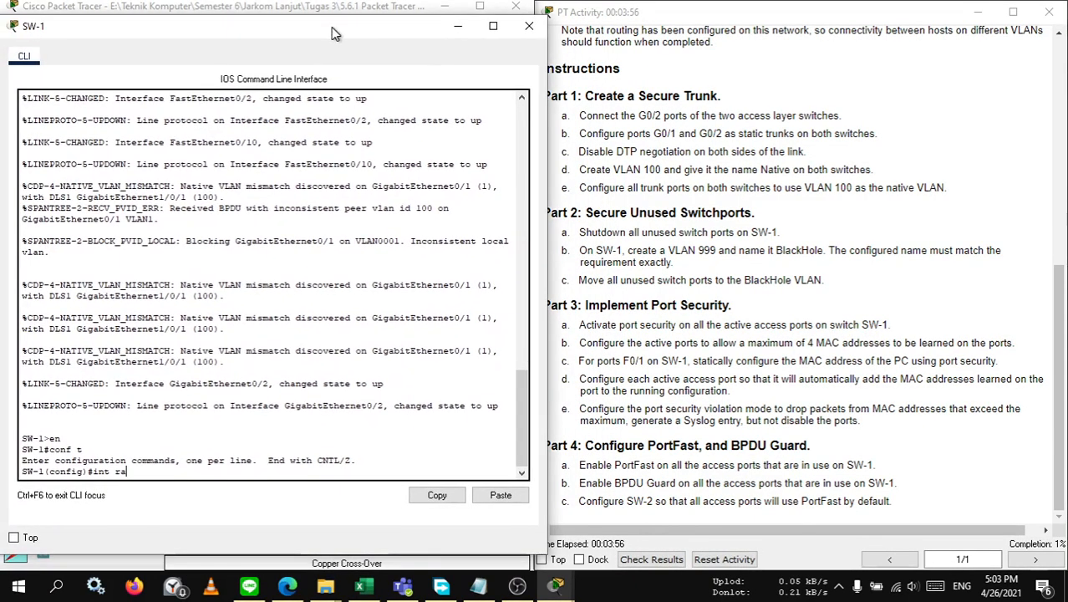
pyautogui.write('ge g')
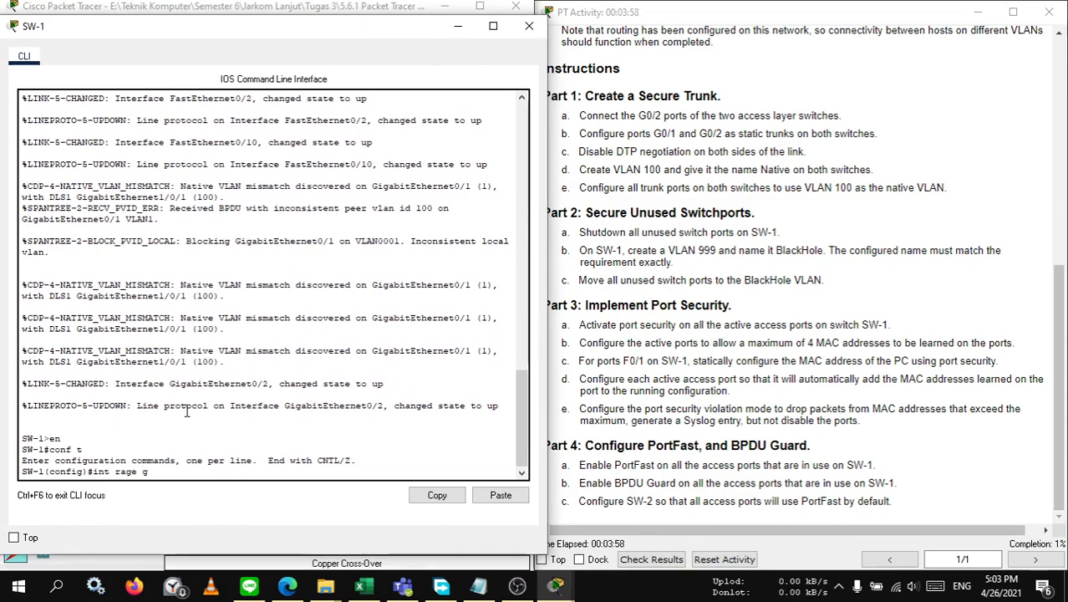
pyautogui.write('0/1-2')
pyautogui.press('Return')
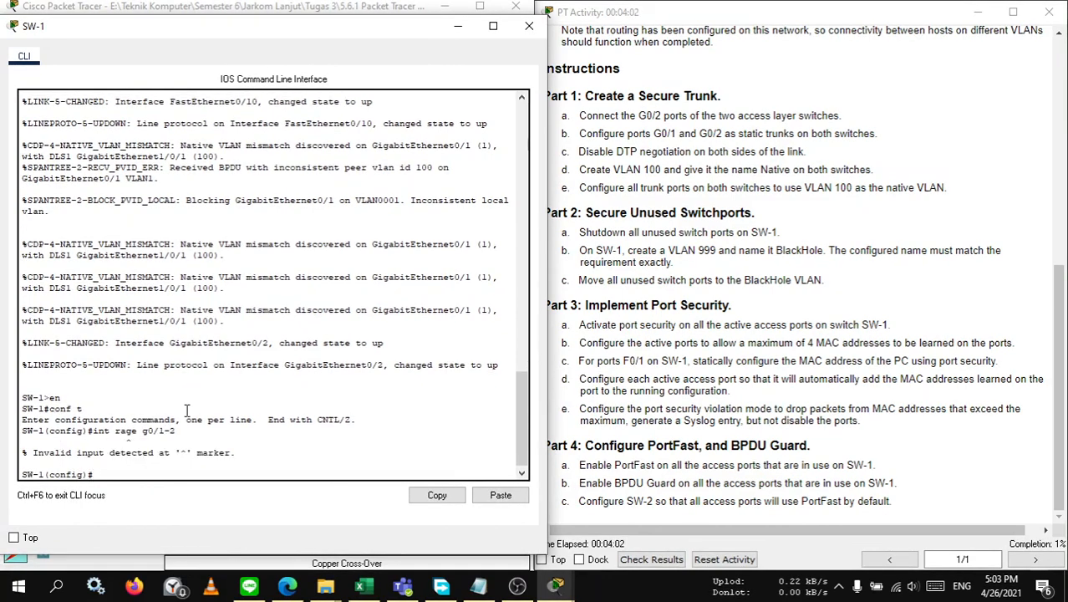
pyautogui.press('Up')
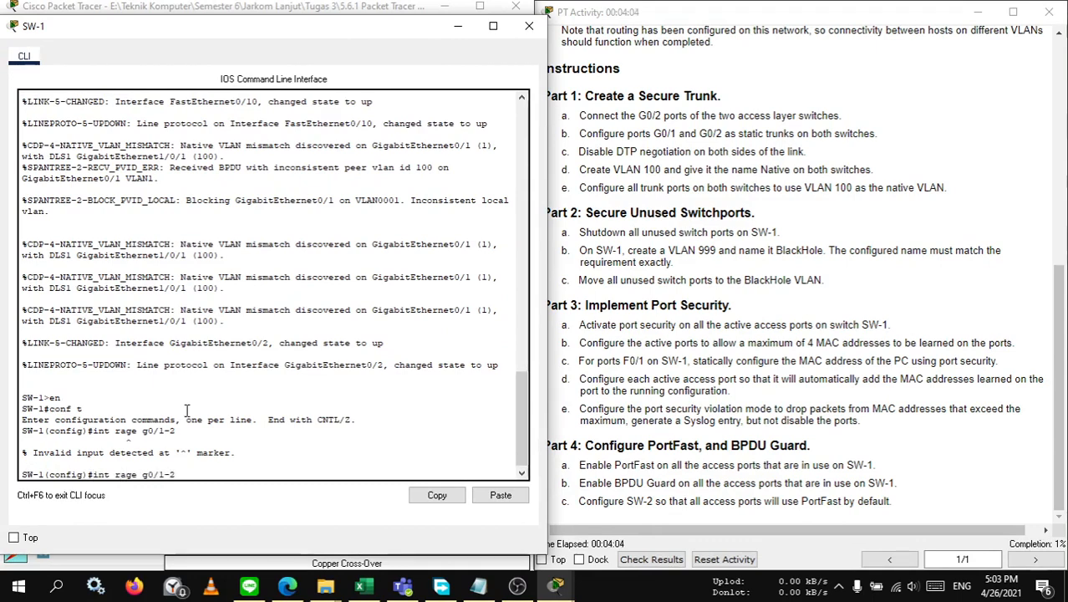
pyautogui.write('n')
pyautogui.press('Return')
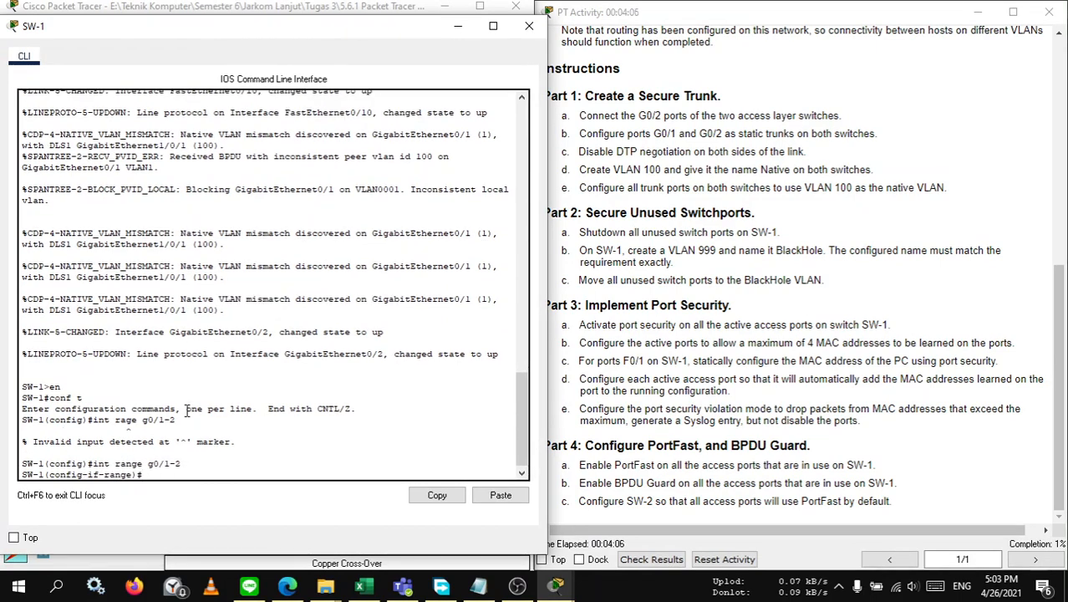
pyautogui.write('sh')
pyautogui.press('Tab')
pyautogui.write('mod')
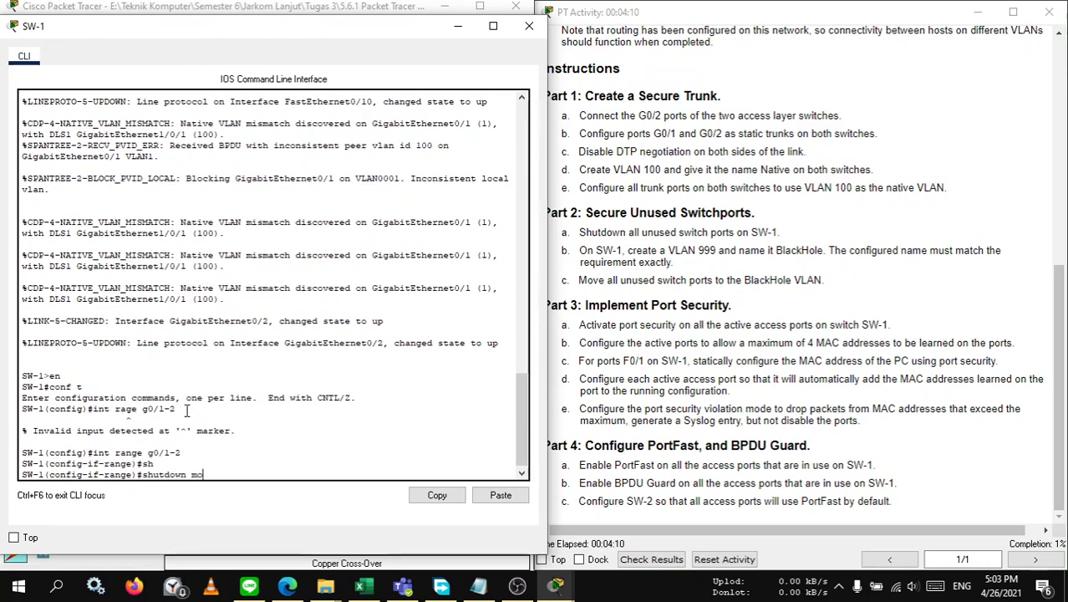
pyautogui.press('Tab')
pyautogui.write('e')
pyautogui.press('Tab')
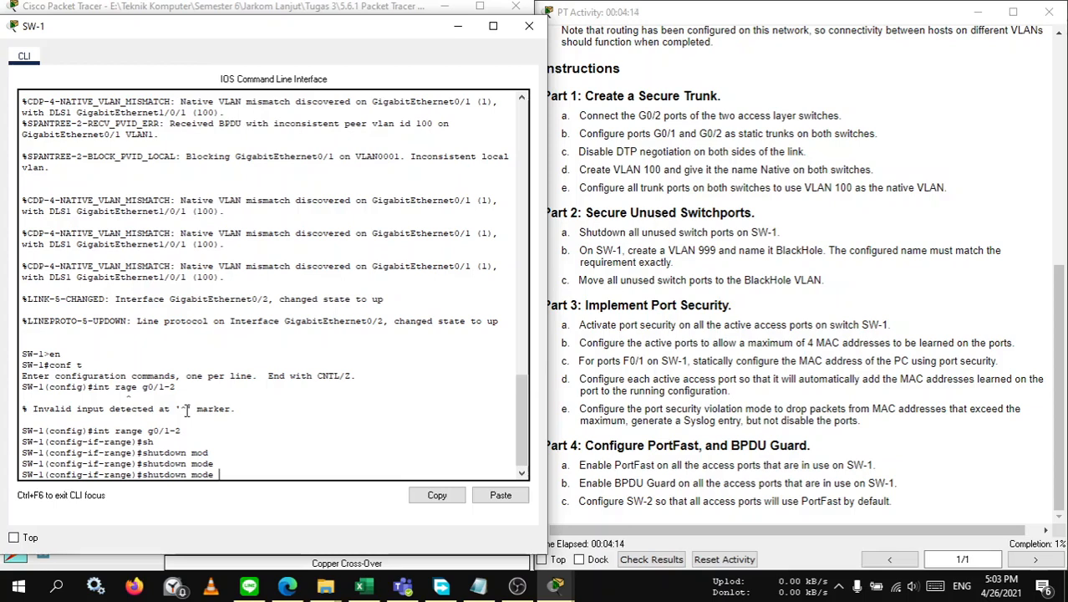
pyautogui.write('tr')
pyautogui.press('Tab')
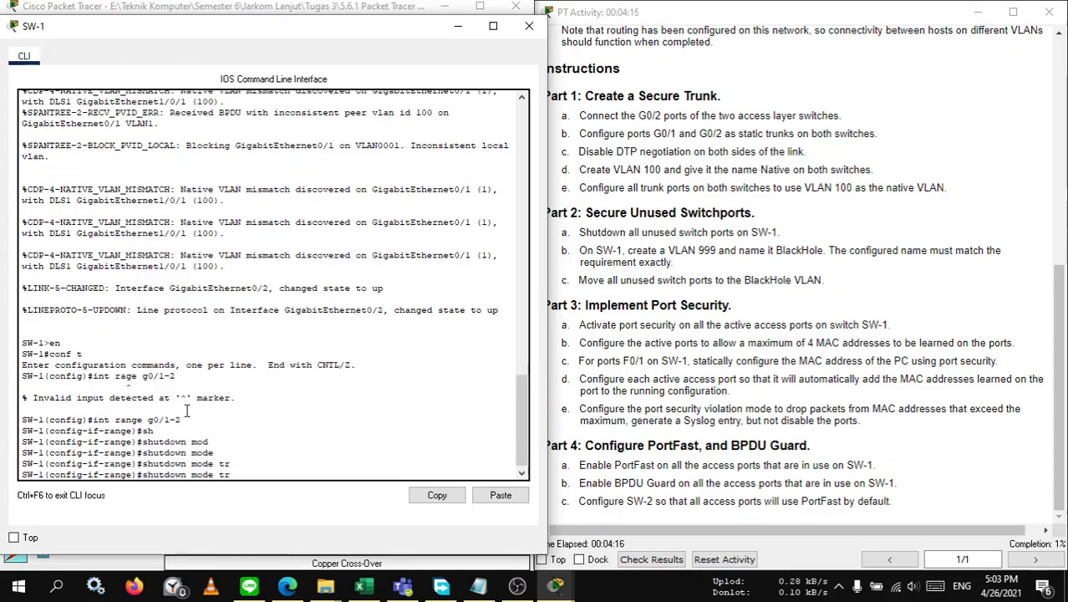
pyautogui.write('unk')
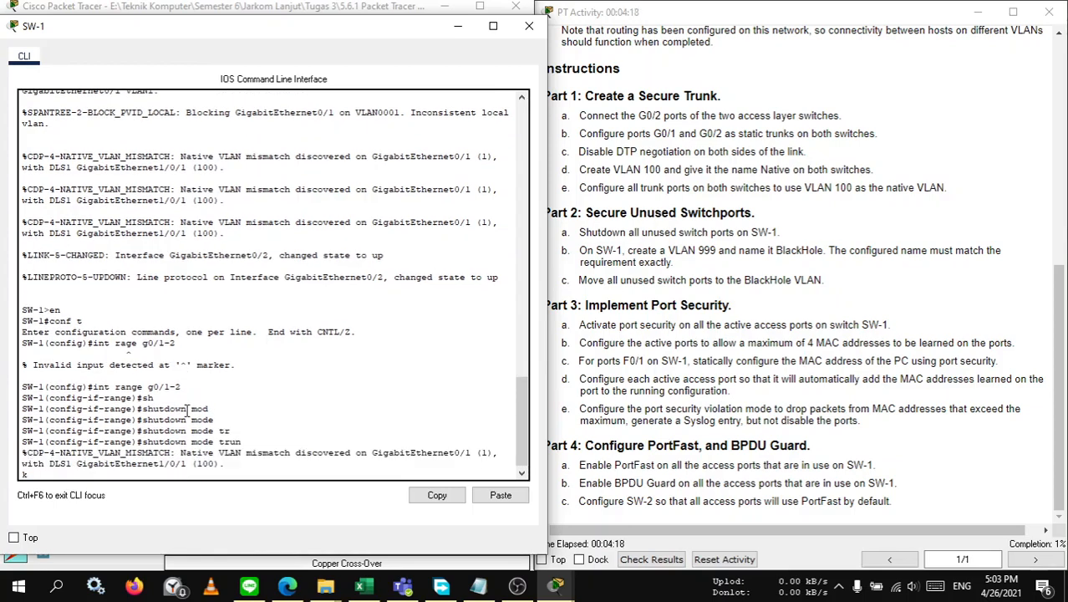
pyautogui.press('Up')
pyautogui.press('Down')
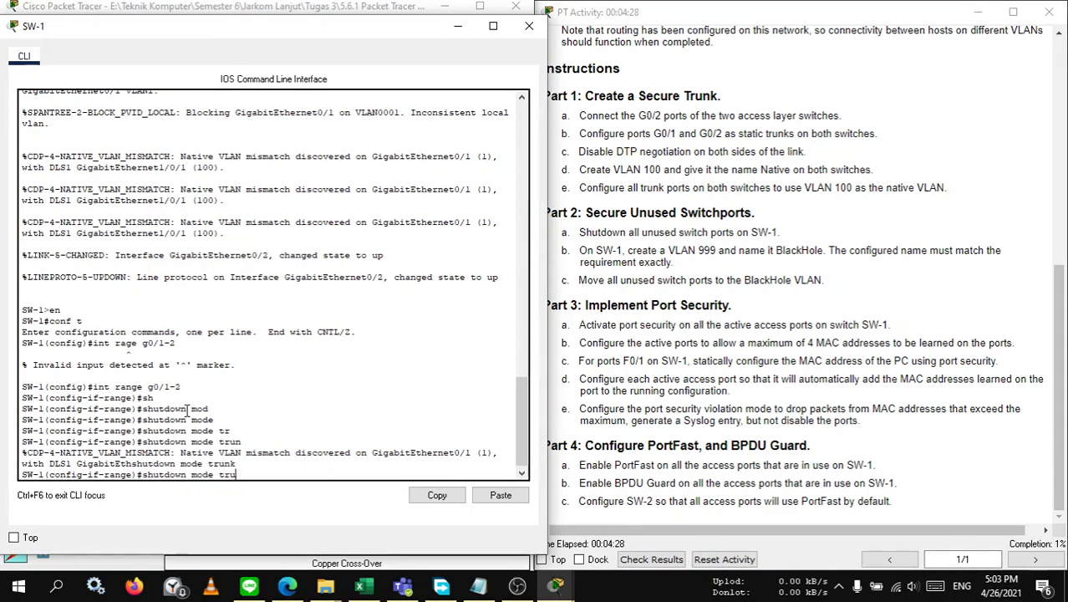
pyautogui.press('BackSpace')
pyautogui.press('BackSpace')
pyautogui.press('BackSpace')
pyautogui.press('BackSpace')
pyautogui.press('BackSpace')
pyautogui.press('BackSpace')
pyautogui.press('BackSpace')
pyautogui.press('BackSpace')
pyautogui.press('BackSpace')
pyautogui.press('BackSpace')
pyautogui.press('BackSpace')
pyautogui.press('BackSpace')
pyautogui.press('BackSpace')
pyautogui.press('BackSpace')
pyautogui.press('BackSpace')
pyautogui.press('BackSpace')
pyautogui.press('BackSpace')
pyautogui.press('BackSpace')
pyautogui.press('BackSpace')
# Step: Set ports g0/1-2 on SW-1 as static trunks with switchport mode trunk
pyautogui.write('swu')
pyautogui.press('Tab')
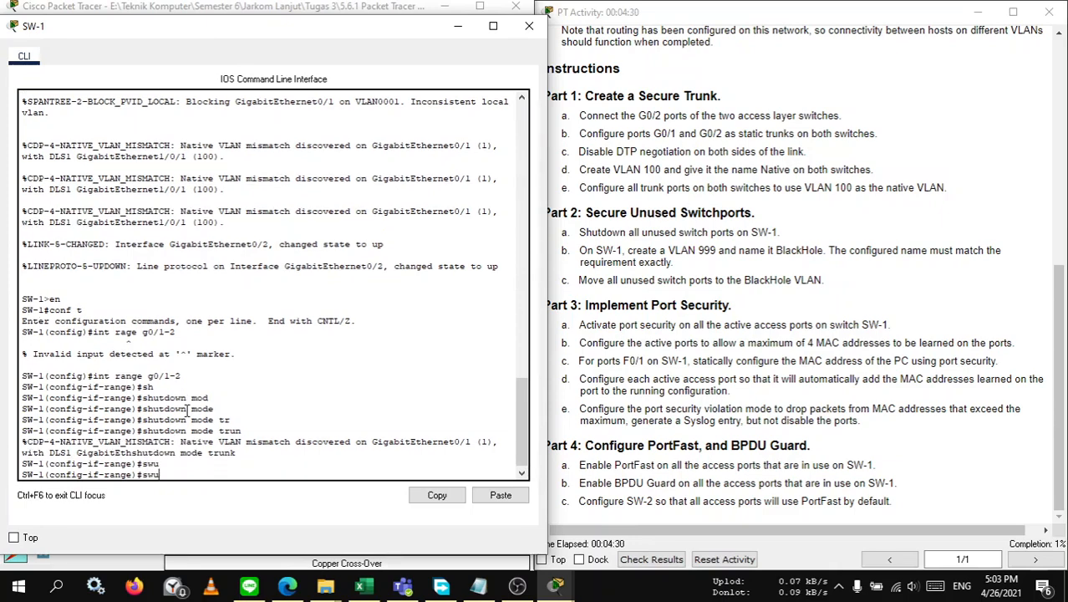
pyautogui.press('BackSpace')
pyautogui.write('i')
pyautogui.press('Tab')
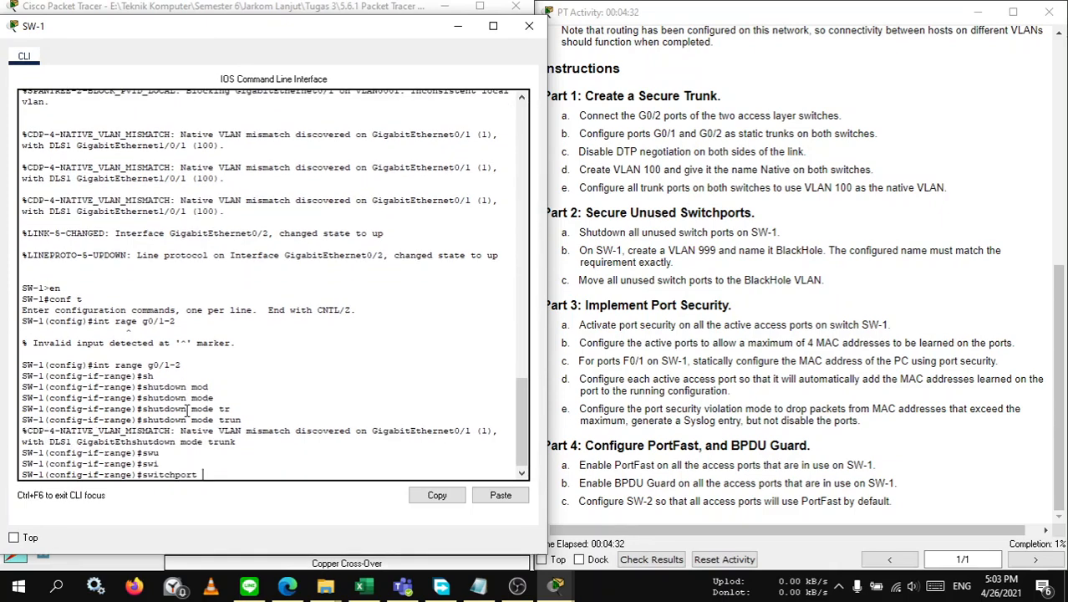
pyautogui.write('m')
pyautogui.press('Tab')
pyautogui.write('tr')
pyautogui.press('Tab')
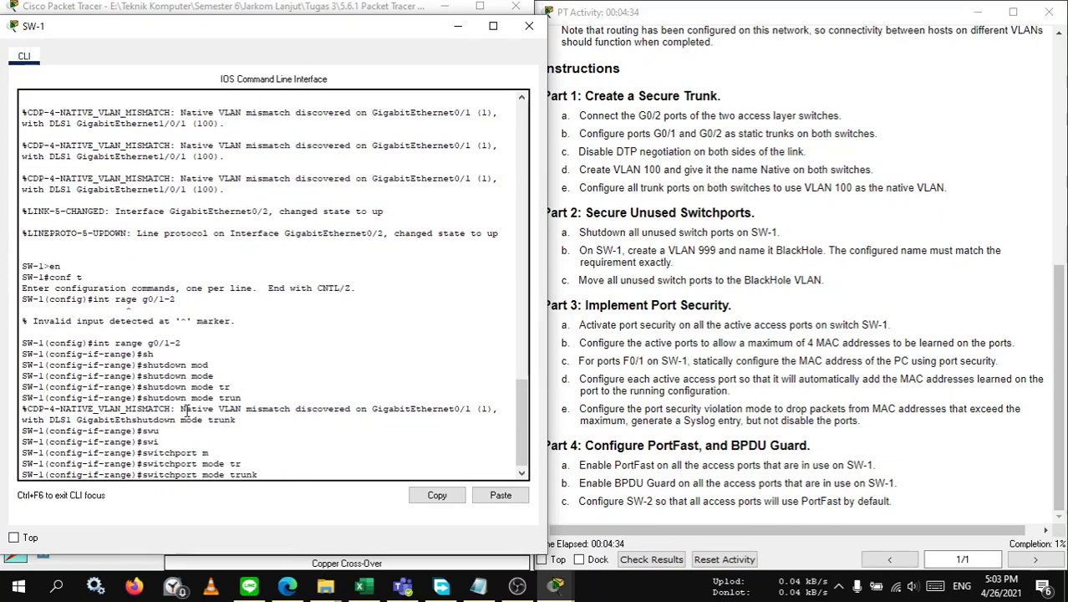
pyautogui.press('Return')
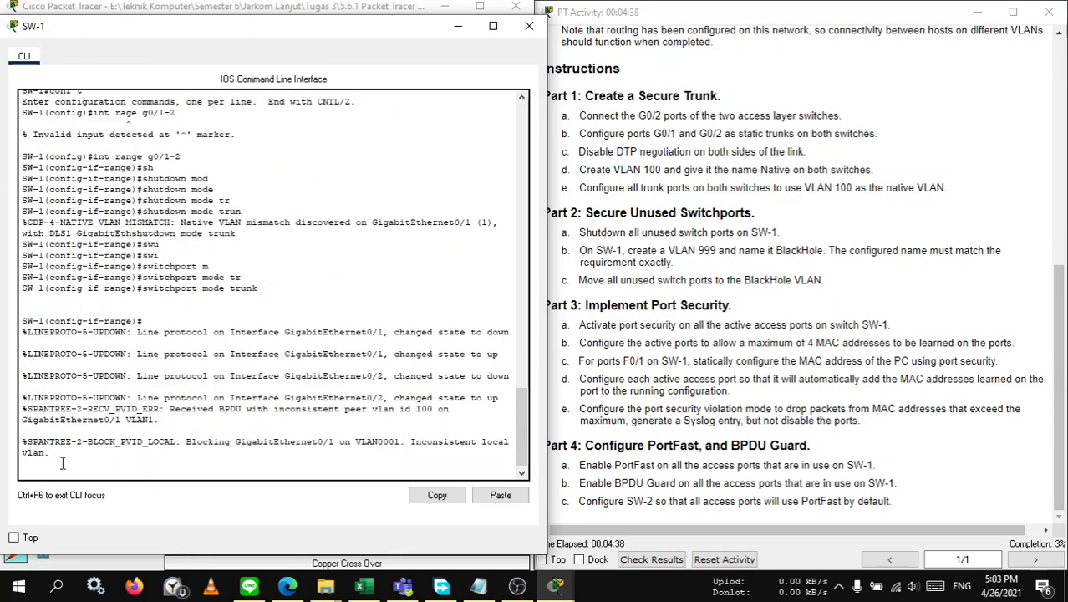
pyautogui.press('Return')
# Step: Open the SW-2 command line from the topology and enter global configuration mode with en and conf t
pyautogui.click(296, 8)
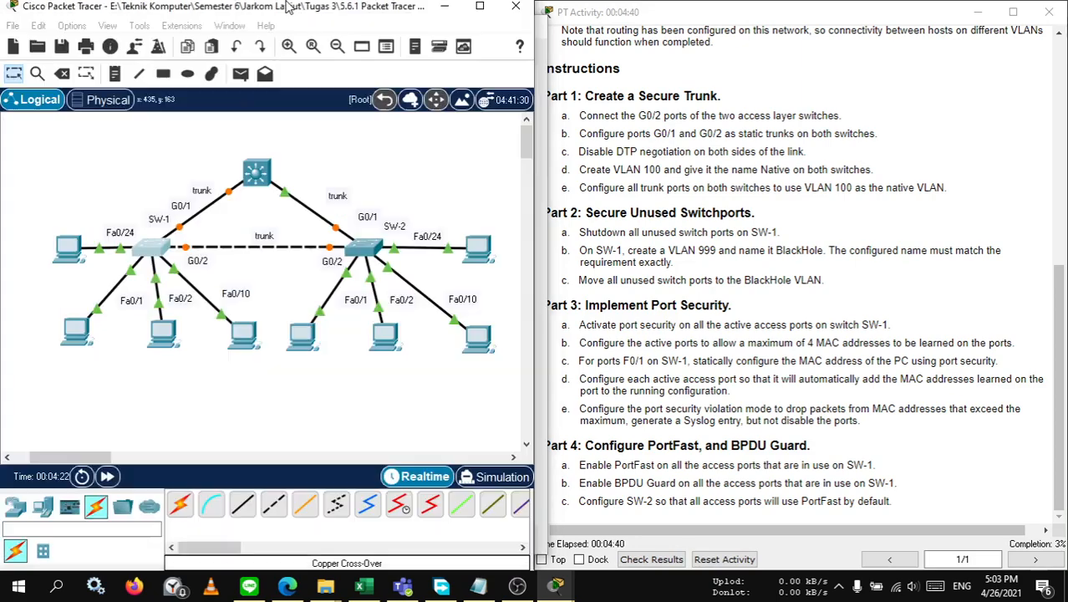
pyautogui.click(366, 248)
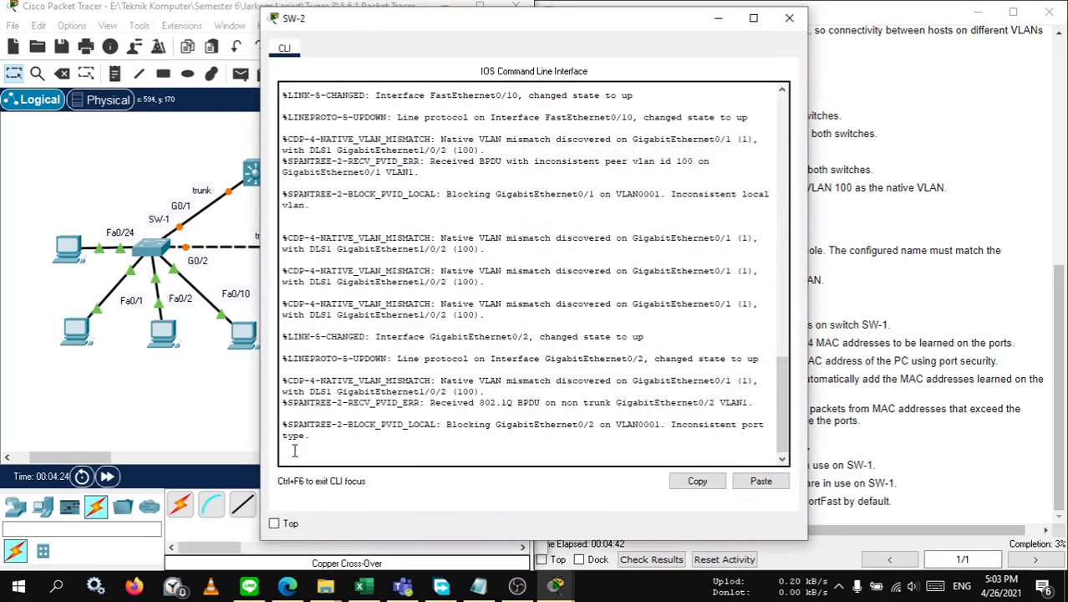
pyautogui.press('Return')
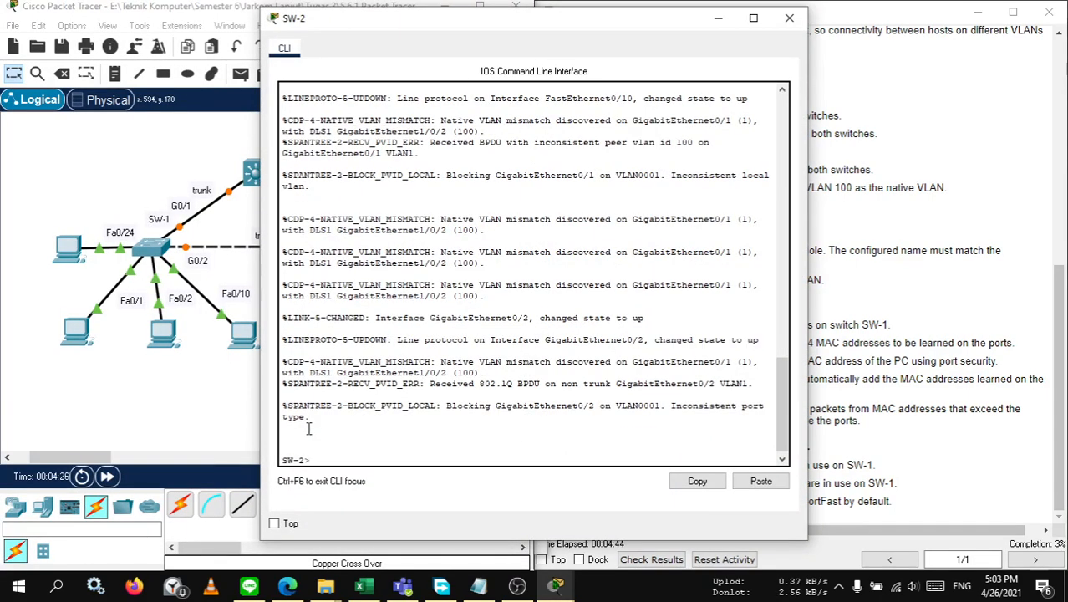
pyautogui.write('en')
pyautogui.press('Return')
pyautogui.write('conf t')
pyautogui.press('Return')
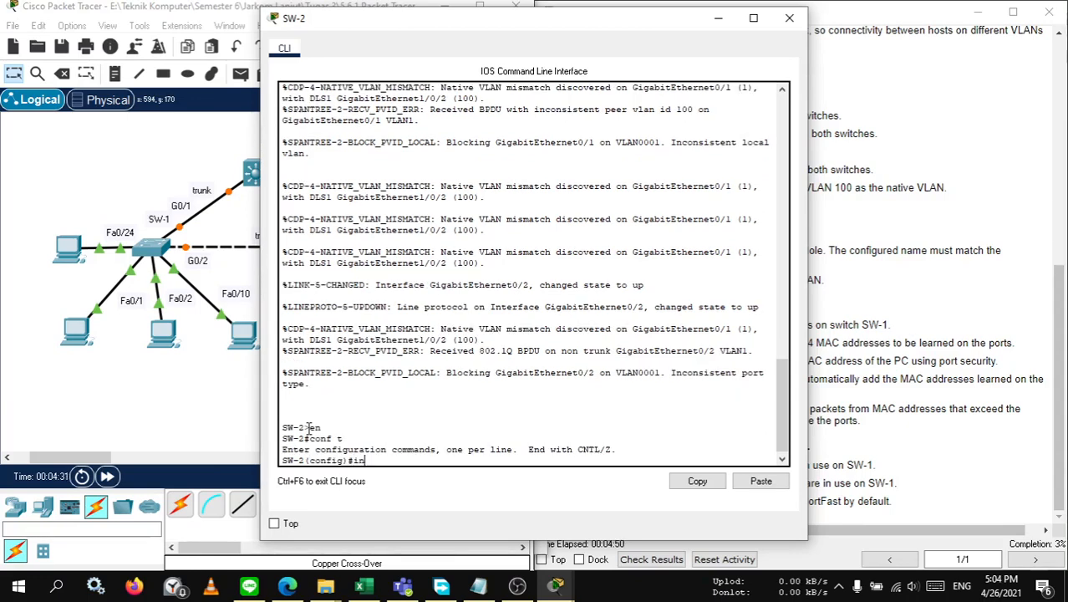
# Step: Configure interface range g0/1-2 on SW-2 as static trunks with switchport mode trunk
pyautogui.write('int rang')
pyautogui.write('e g0/1')
pyautogui.write('-2')
pyautogui.press('Return')
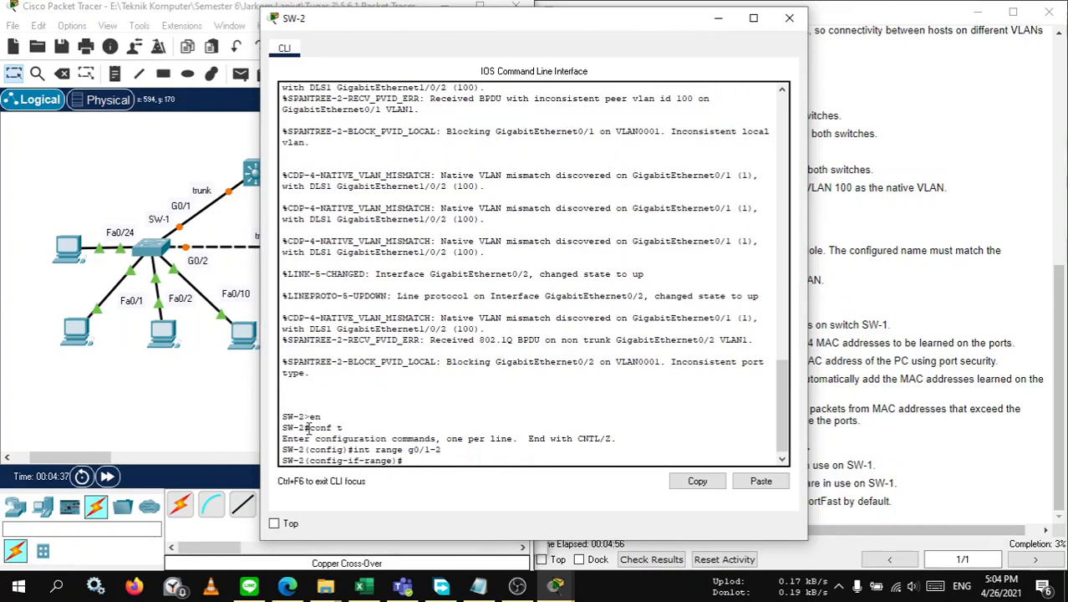
pyautogui.write('sw')
pyautogui.press('Tab')
pyautogui.write('mod')
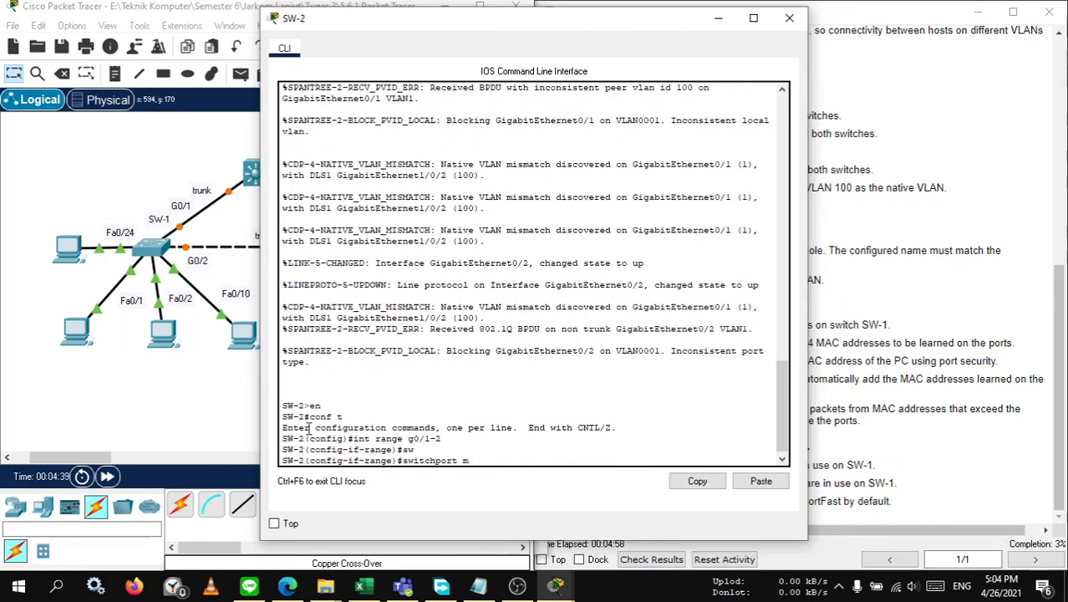
pyautogui.press('Tab')
pyautogui.write('tr')
pyautogui.press('Tab')
pyautogui.press('Return')
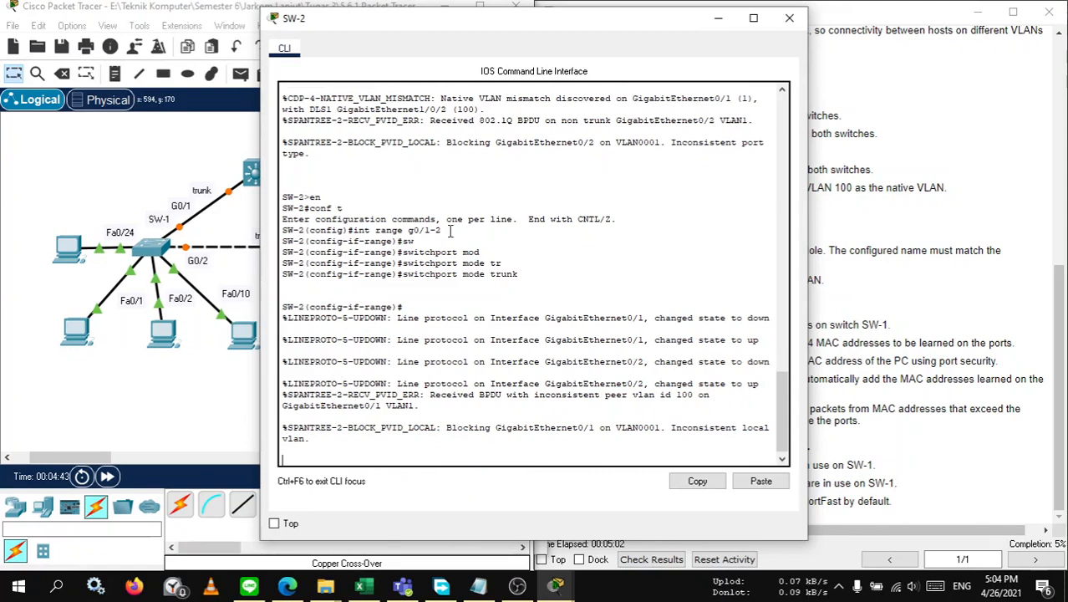
# Step: Return to the SW-1 command line and leave interface range configuration with end
pyautogui.click(716, 17)
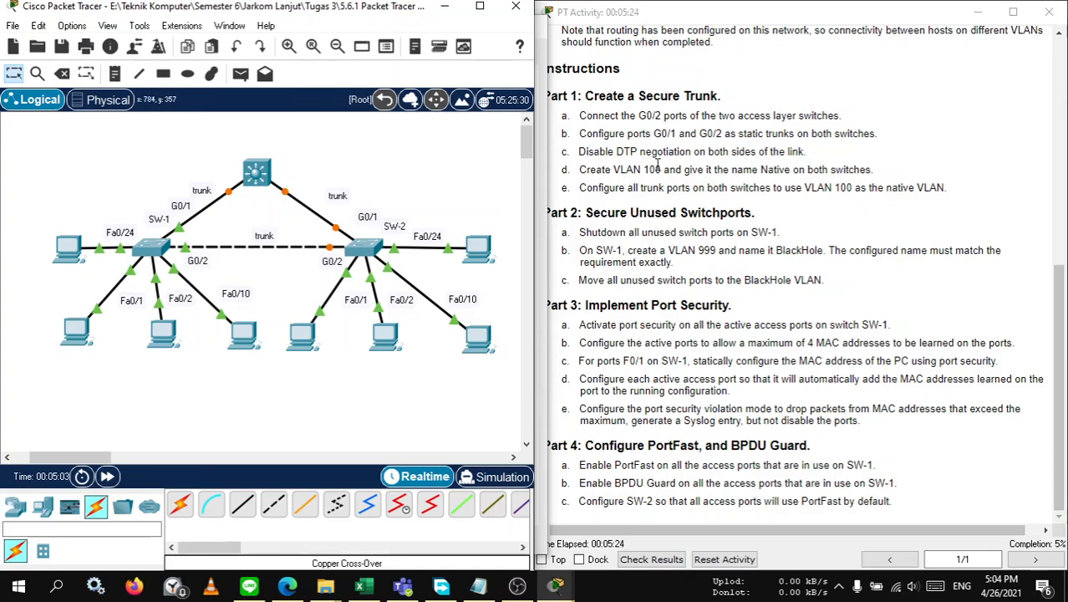
pyautogui.click(144, 253)
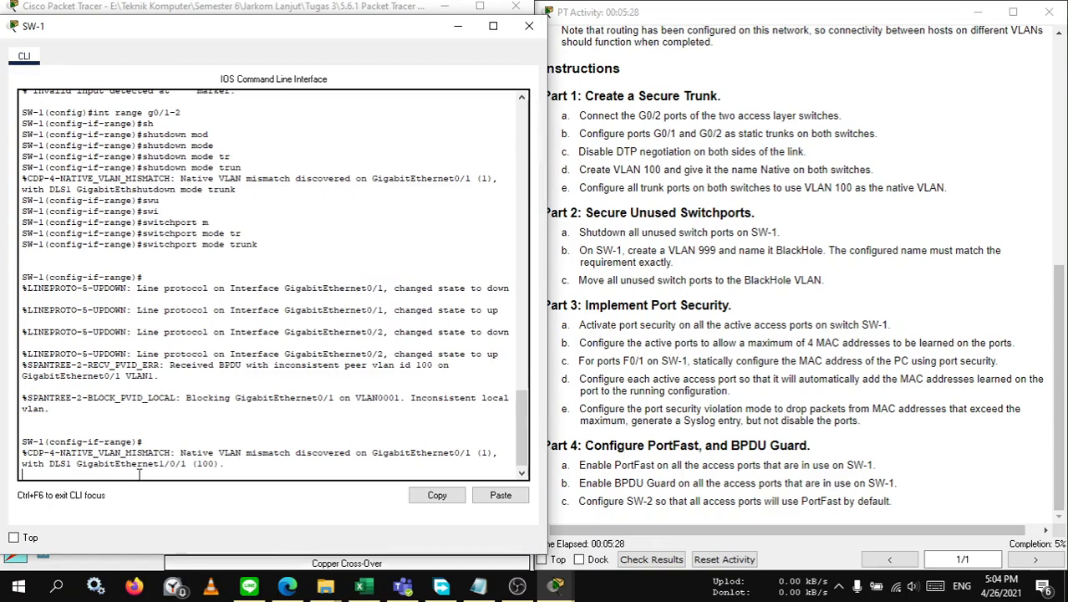
pyautogui.press('Return')
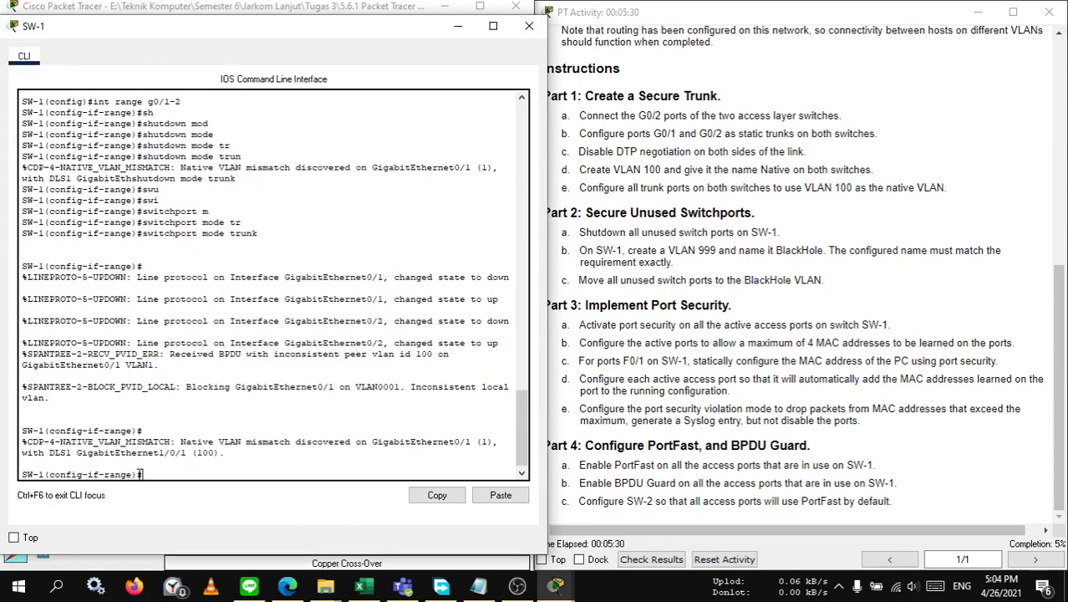
pyautogui.write('end')
pyautogui.press('Return')
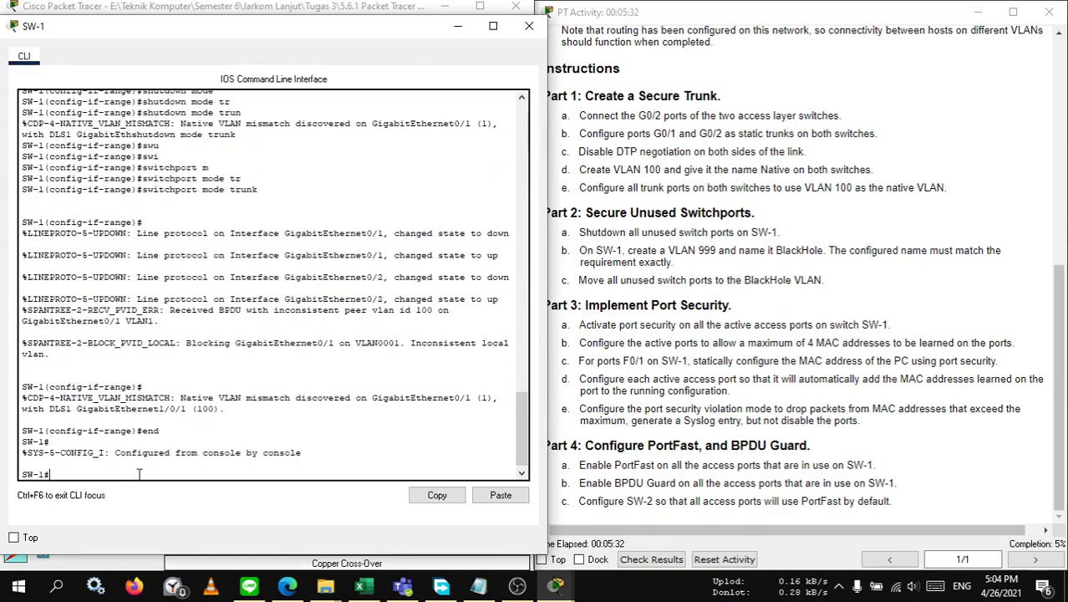
# Step: Display the trunk interfaces on SW-1 with show int trunk
pyautogui.write('s')
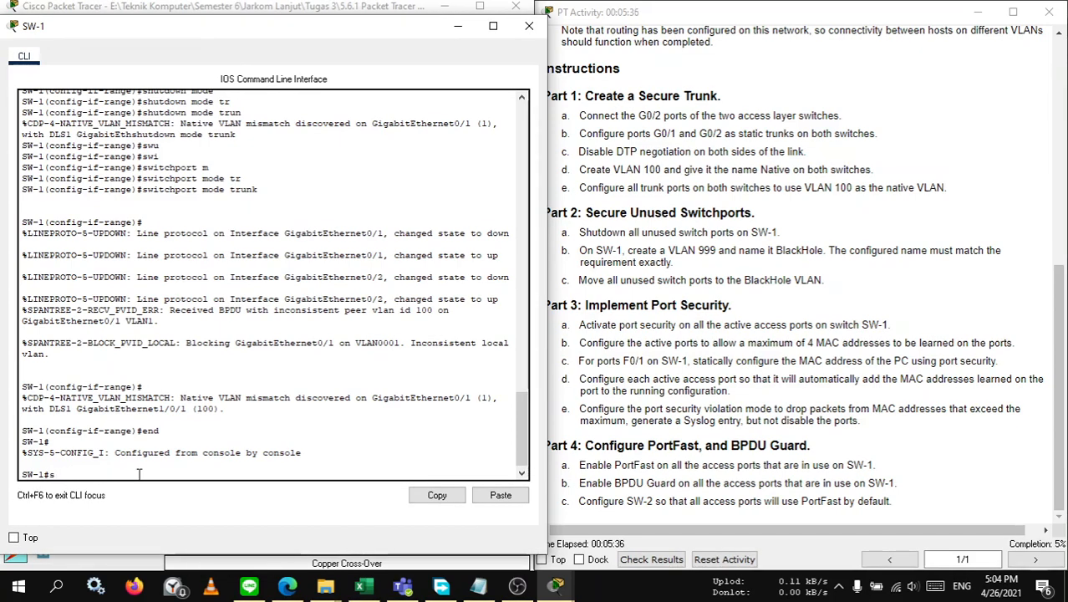
pyautogui.write('ch w')
pyautogui.press('Tab')
pyautogui.press('BackSpace')
pyautogui.press('BackSpace')
pyautogui.write('s')
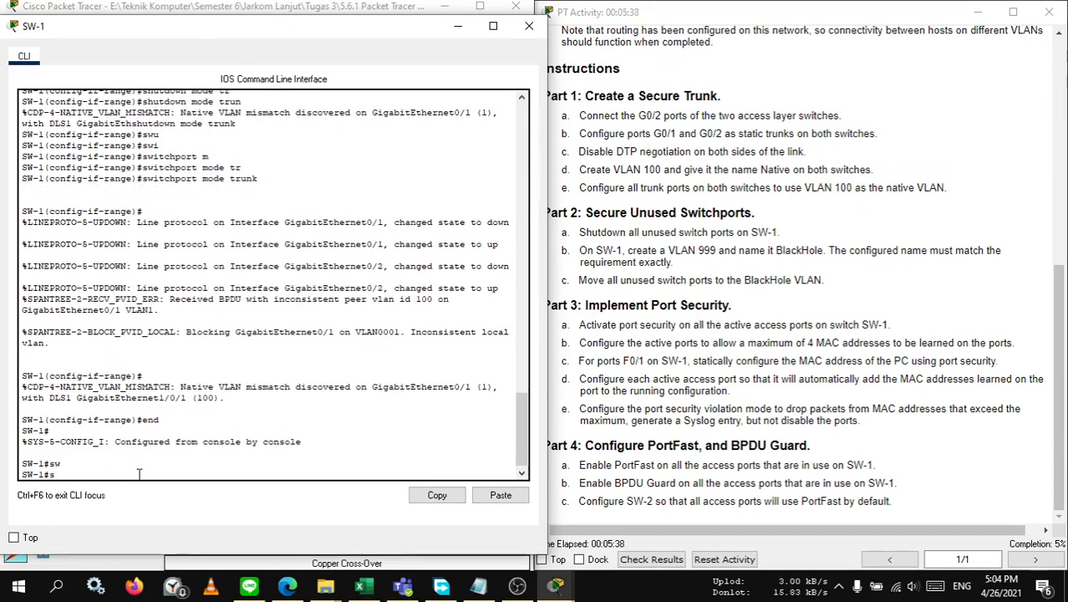
pyautogui.write('h')
pyautogui.press('Tab')
pyautogui.write('int tr')
pyautogui.press('Tab')
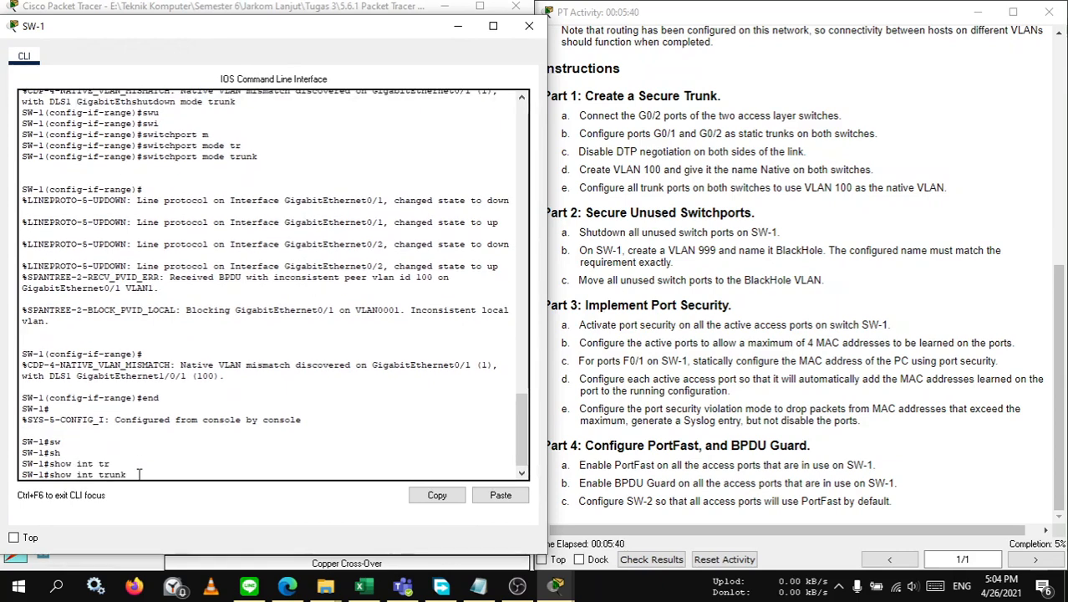
pyautogui.press('Return')
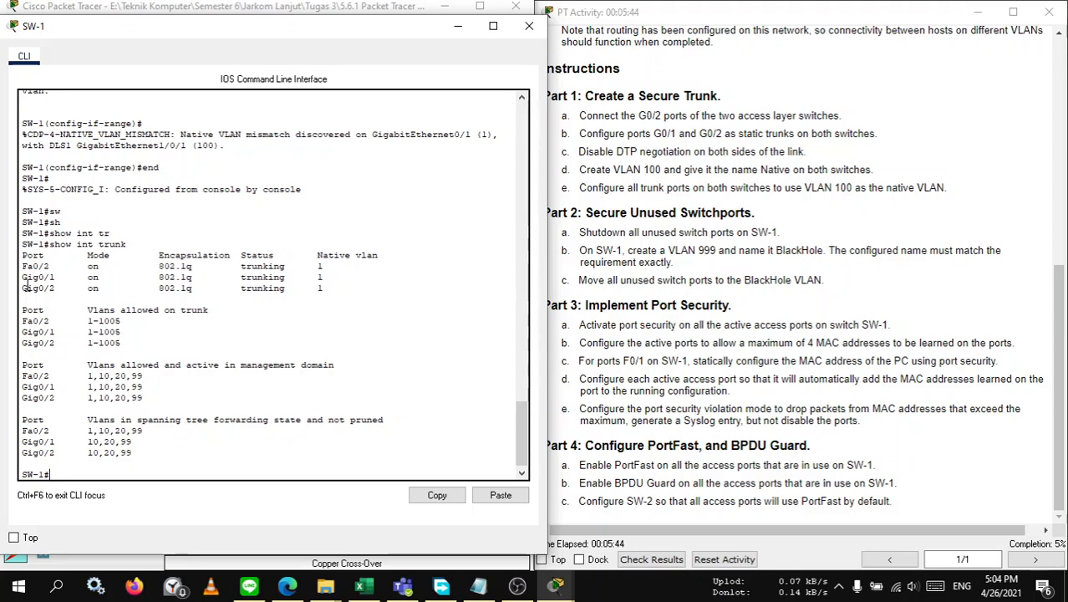
# Step: Examine the Gig0/1, Gig0/2 and Fa0/2 entries in SW-1's trunk listing and compare them with the topology
pyautogui.moveTo(40, 276); pyautogui.dragTo(59, 289)
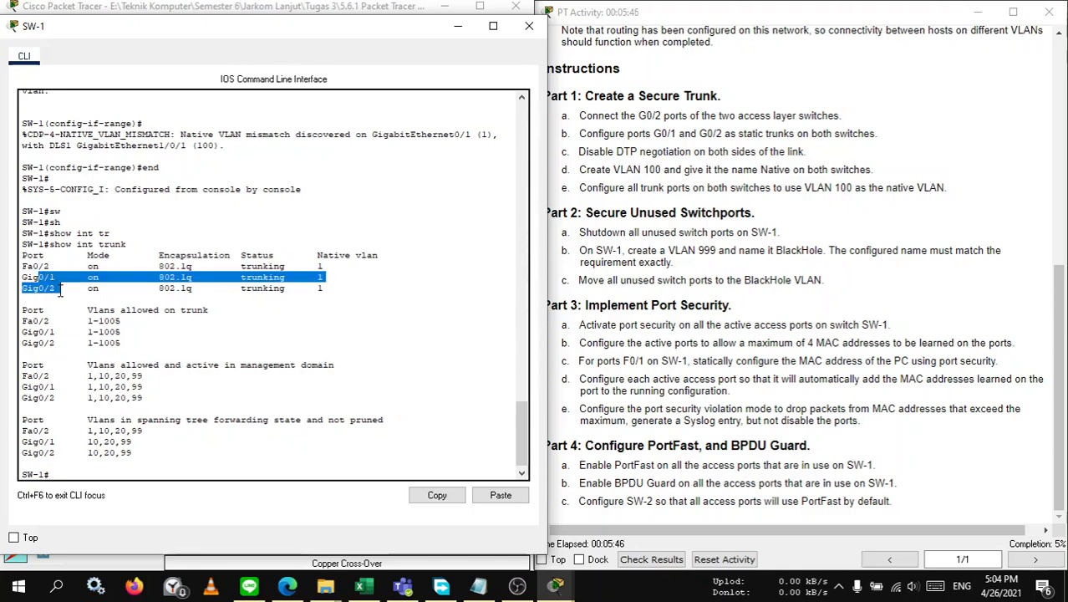
pyautogui.click(60, 289)
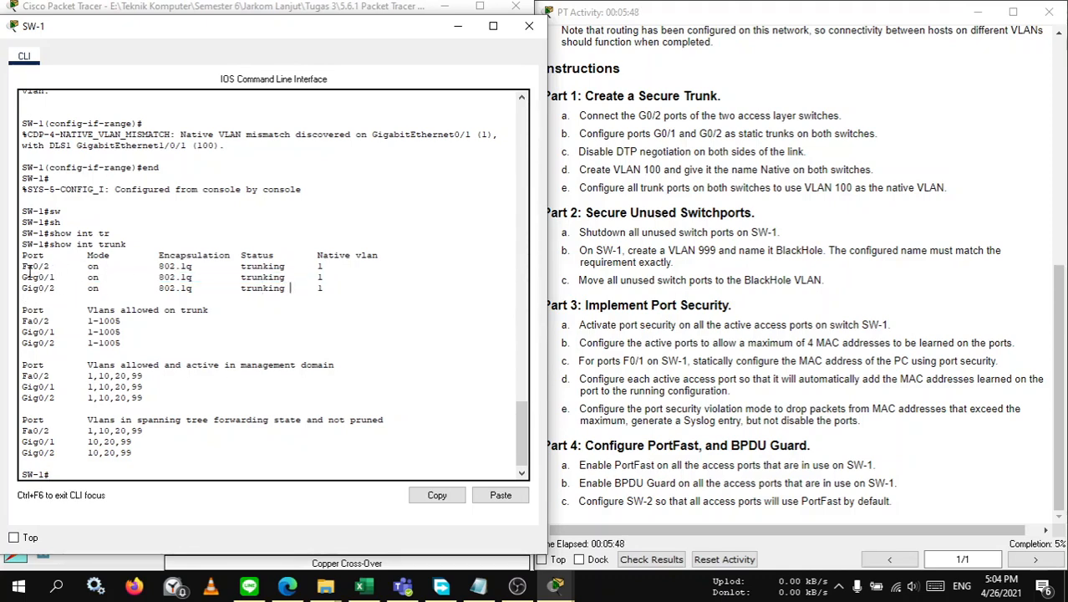
pyautogui.moveTo(23, 265); pyautogui.dragTo(324, 266)
pyautogui.click(146, 271)
pyautogui.moveTo(29, 267); pyautogui.dragTo(54, 268)
pyautogui.moveTo(95, 33); pyautogui.dragTo(450, 47)
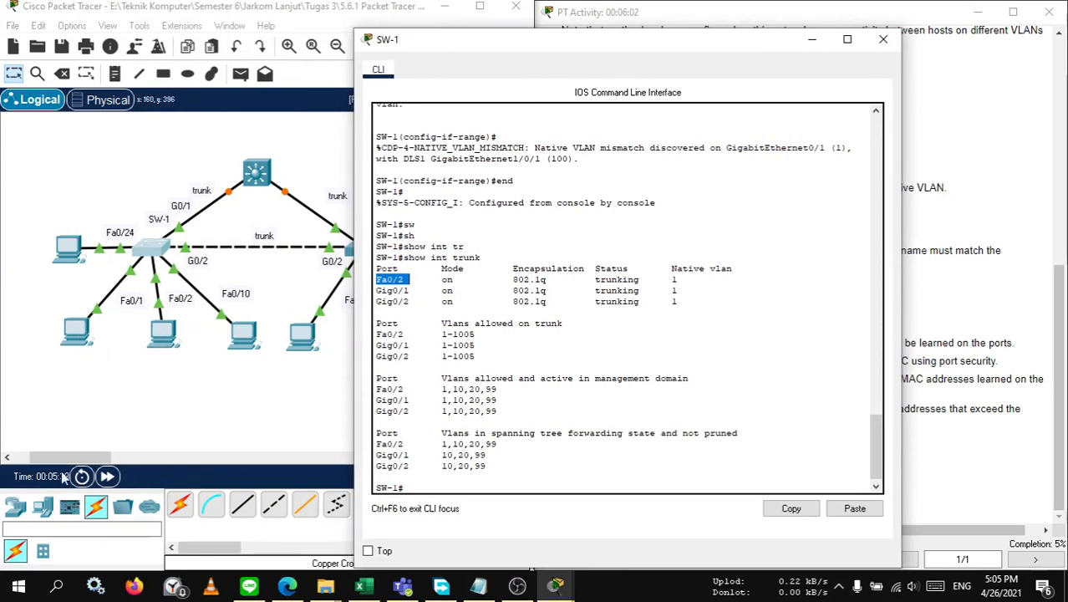
pyautogui.moveTo(509, 43); pyautogui.dragTo(233, 25)
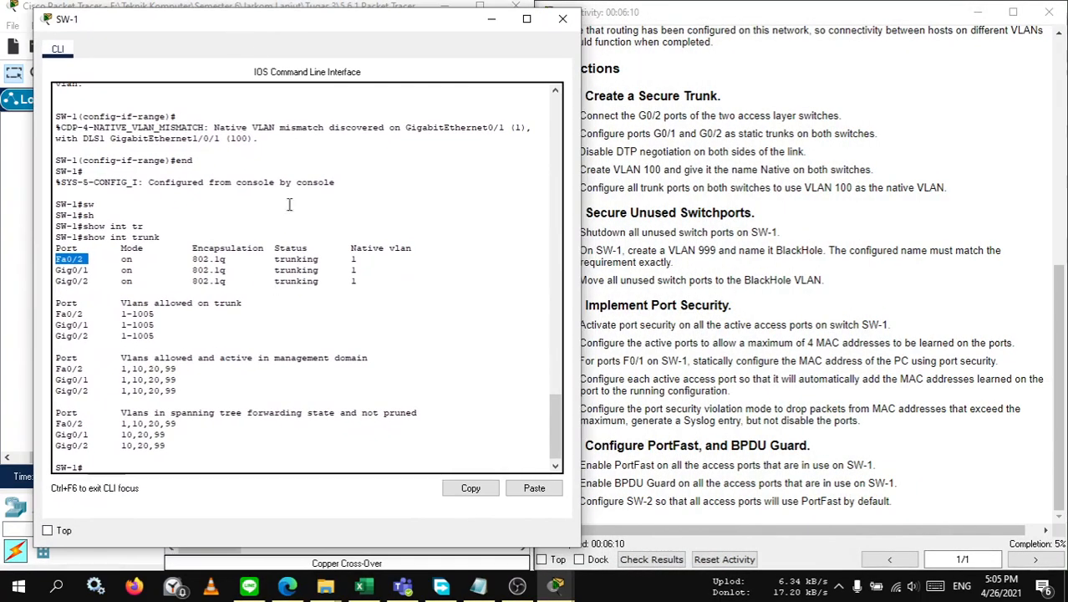
pyautogui.scroll(-1, 162, 380)
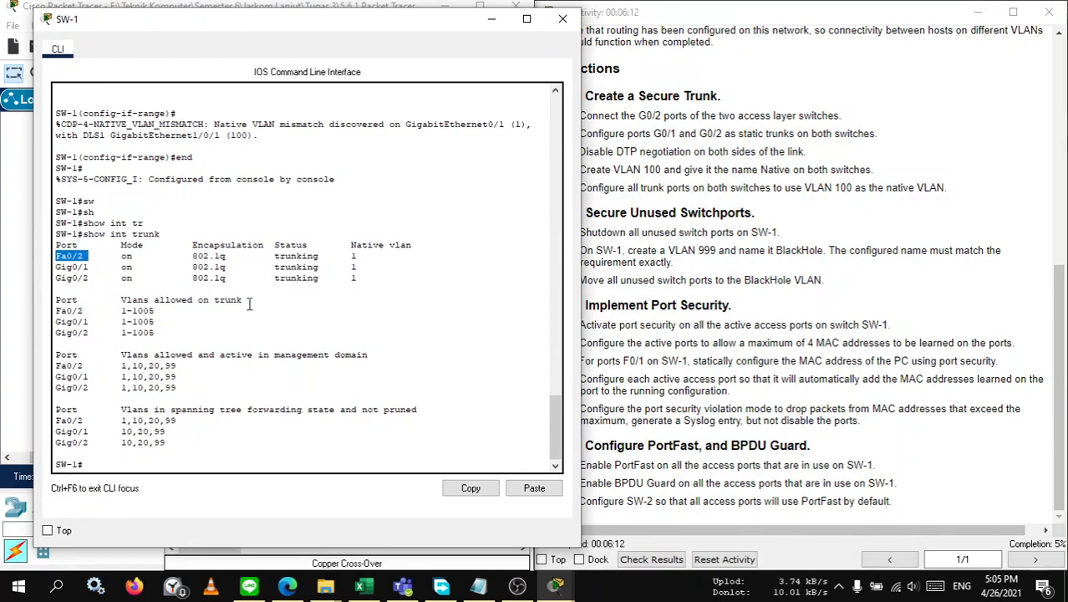
pyautogui.click(117, 461)
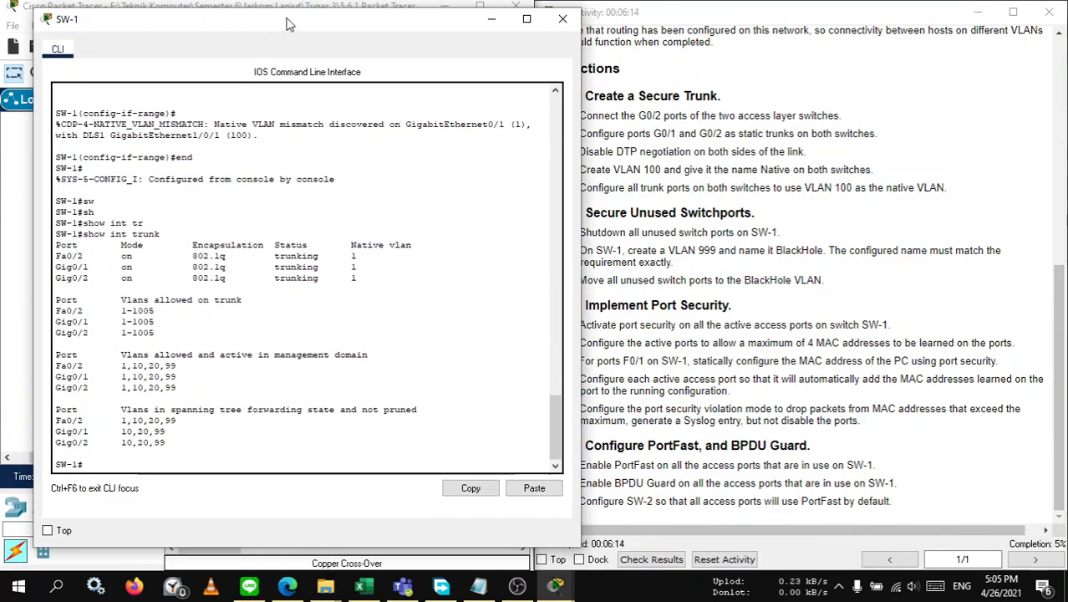
pyautogui.moveTo(287, 23); pyautogui.dragTo(249, 18)
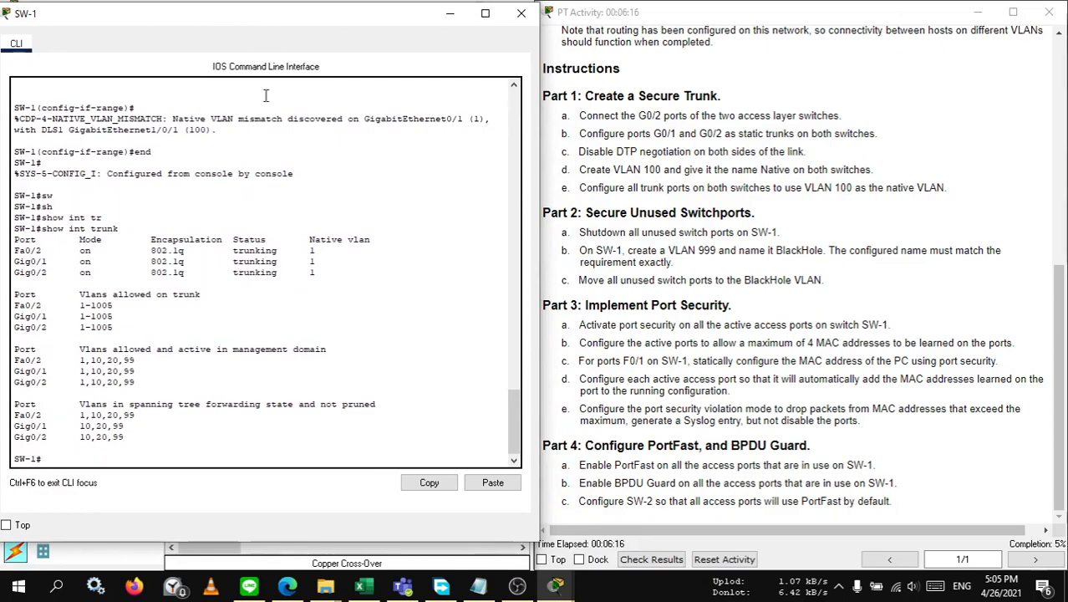
# Step: Switch to the SW-2 command line and leave interface range configuration with end
pyautogui.click(450, 14)
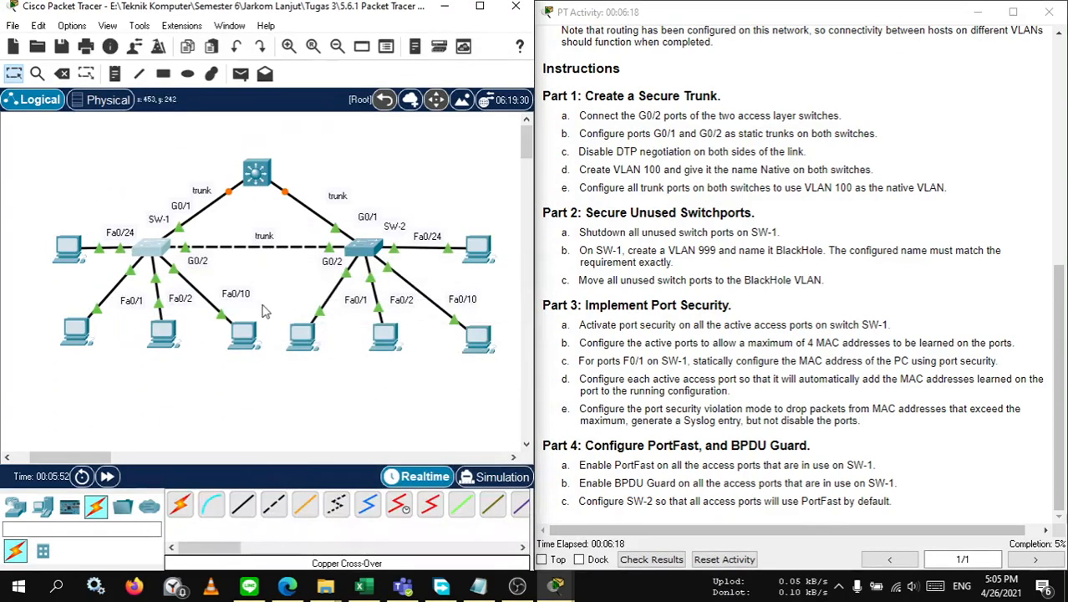
pyautogui.doubleClick(368, 246)
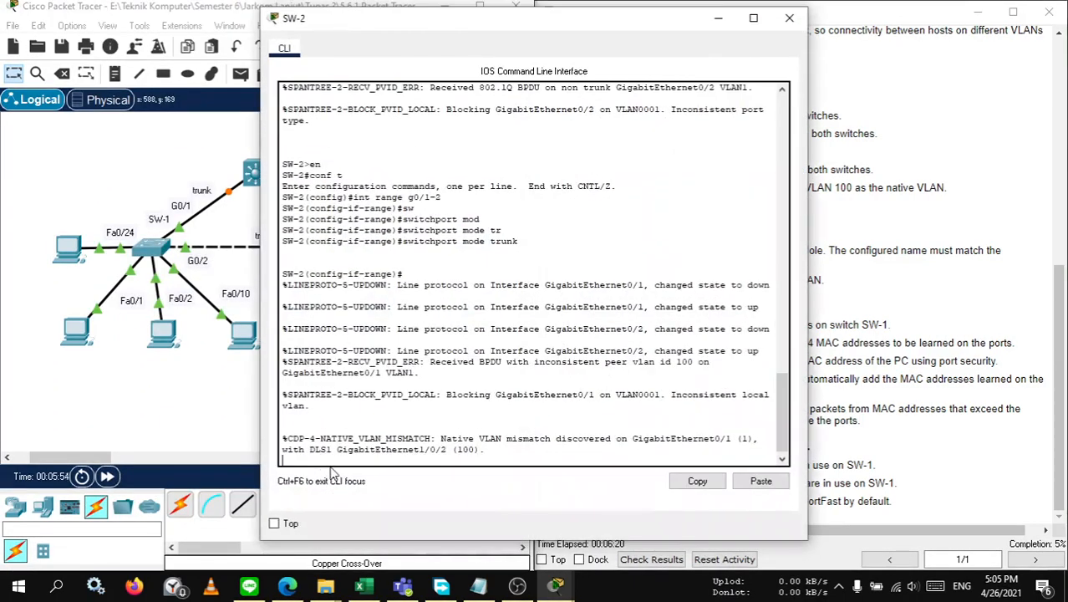
pyautogui.press('Return')
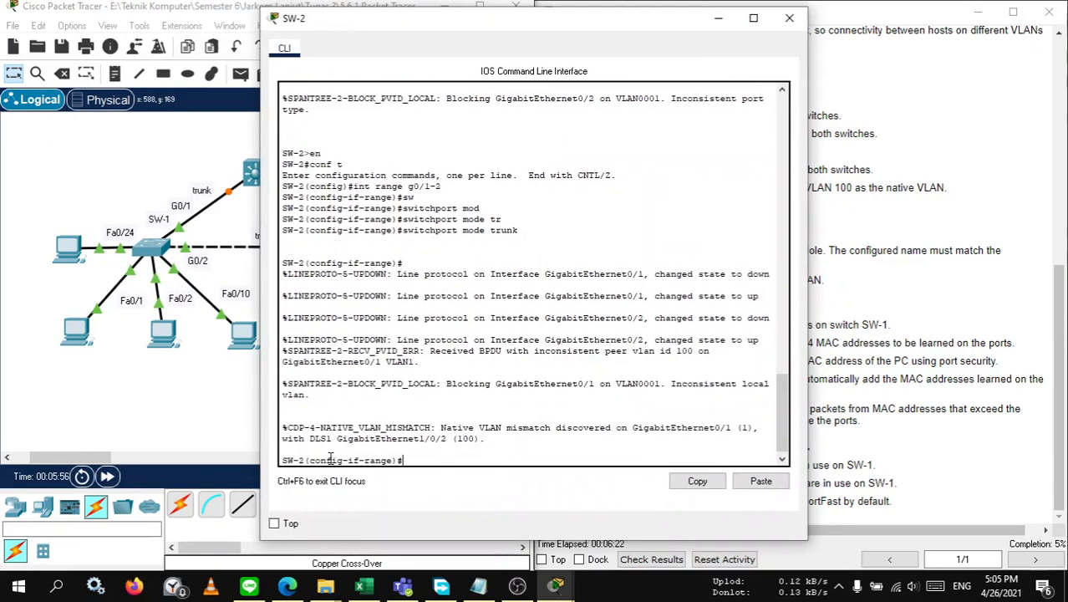
pyautogui.write('end')
pyautogui.press('Return')
# Step: Display the trunk interfaces on SW-2 with show interfaces trunk and examine the status of its gigabit ports
pyautogui.write('sh')
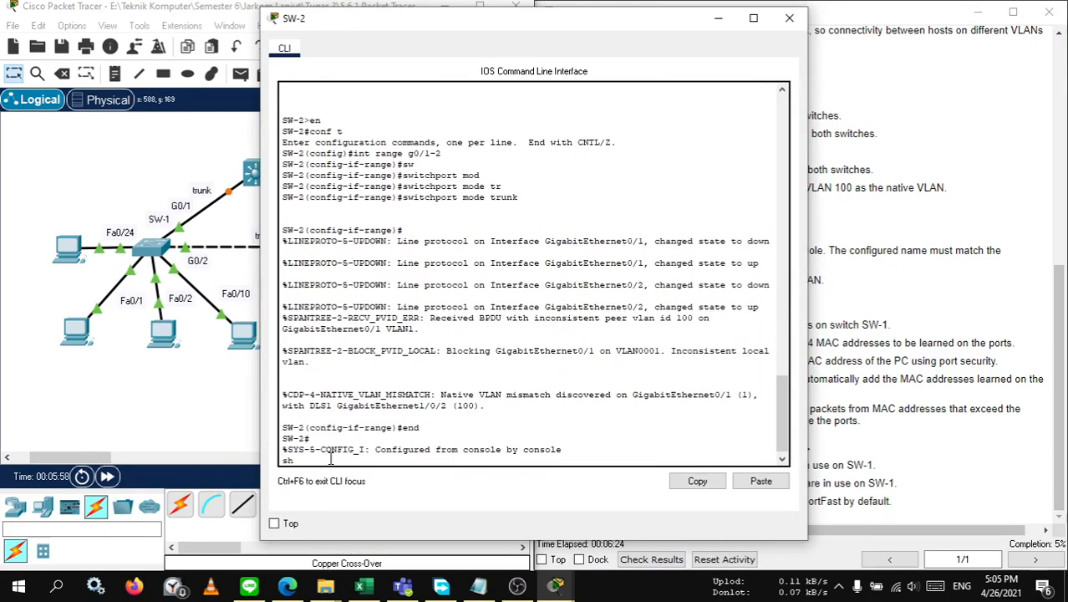
pyautogui.press('Tab')
pyautogui.write('i')
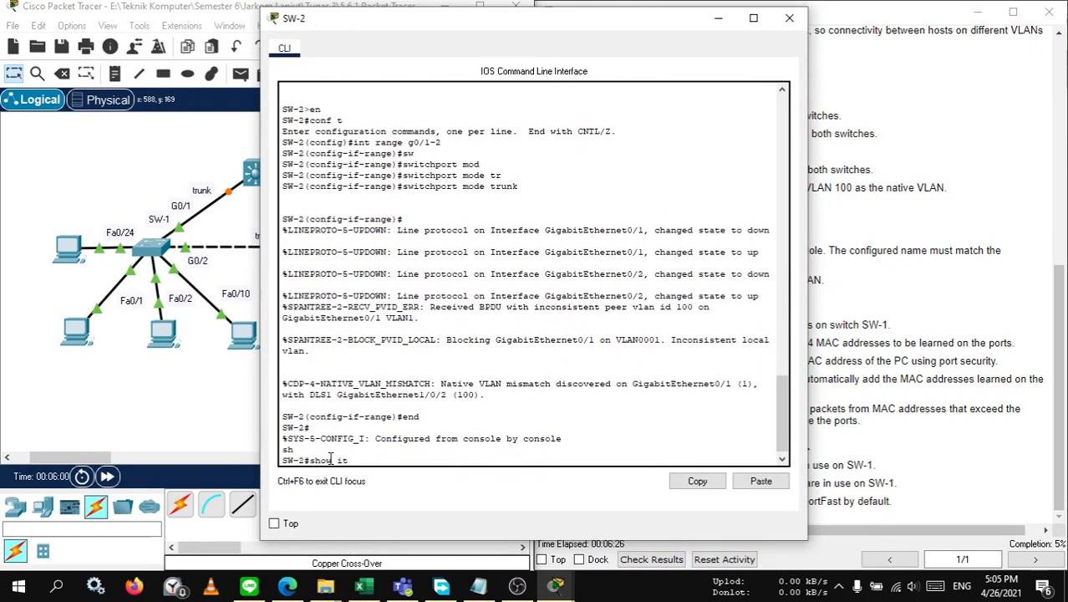
pyautogui.write('nt')
pyautogui.press('Tab')
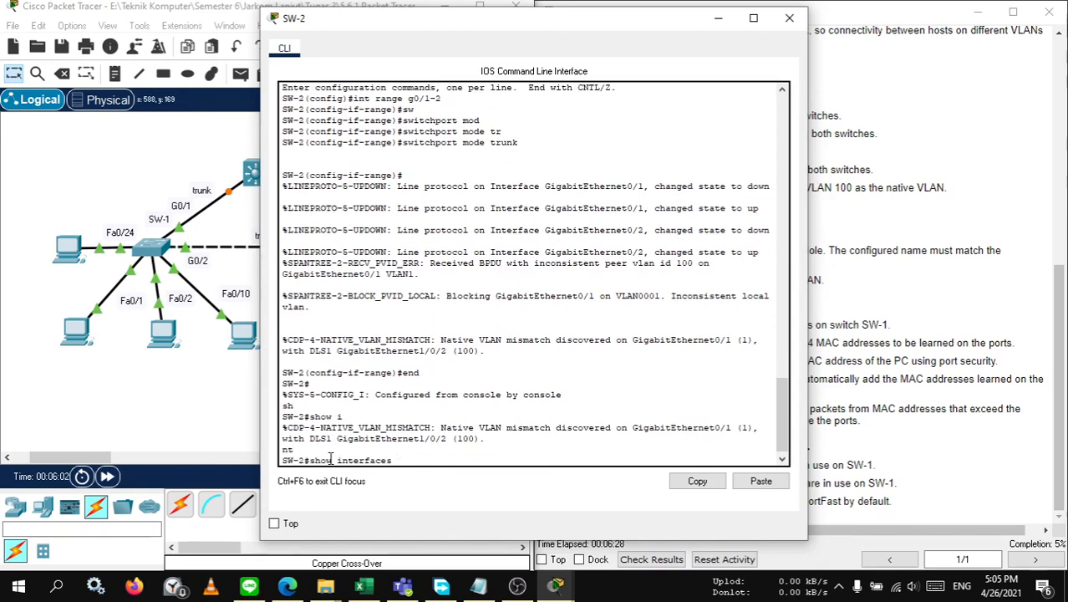
pyautogui.write('tr')
pyautogui.press('Tab')
pyautogui.press('Return')
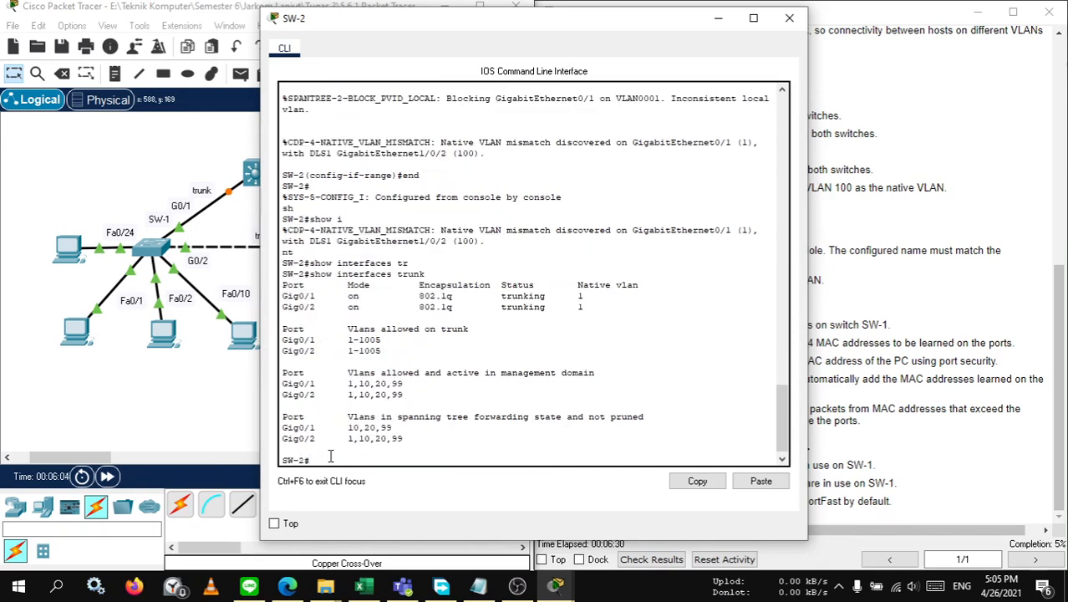
pyautogui.moveTo(357, 20); pyautogui.dragTo(426, 24)
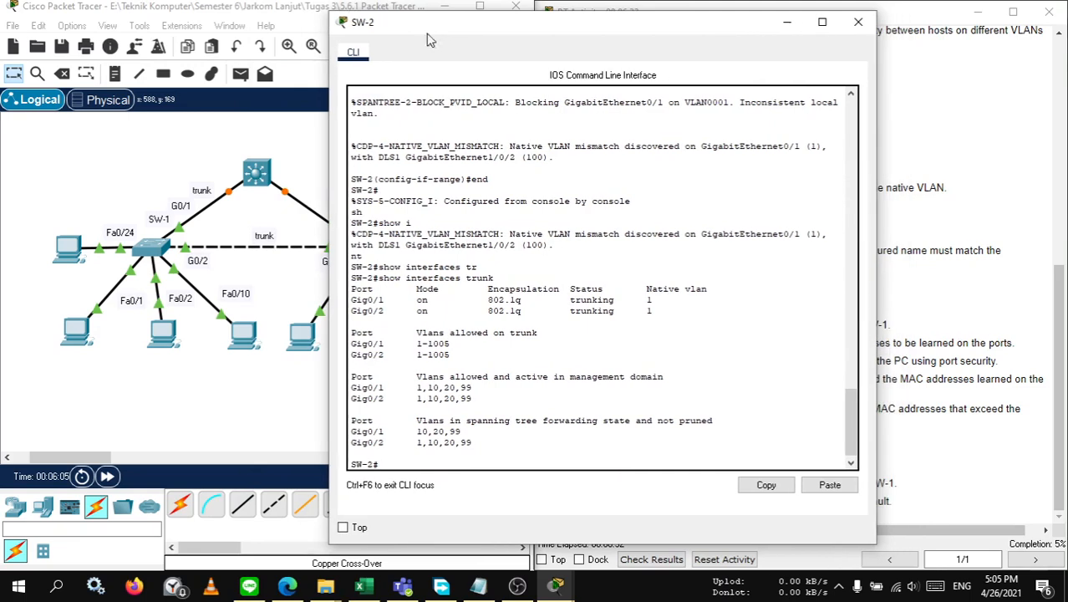
pyautogui.moveTo(565, 300); pyautogui.dragTo(603, 300)
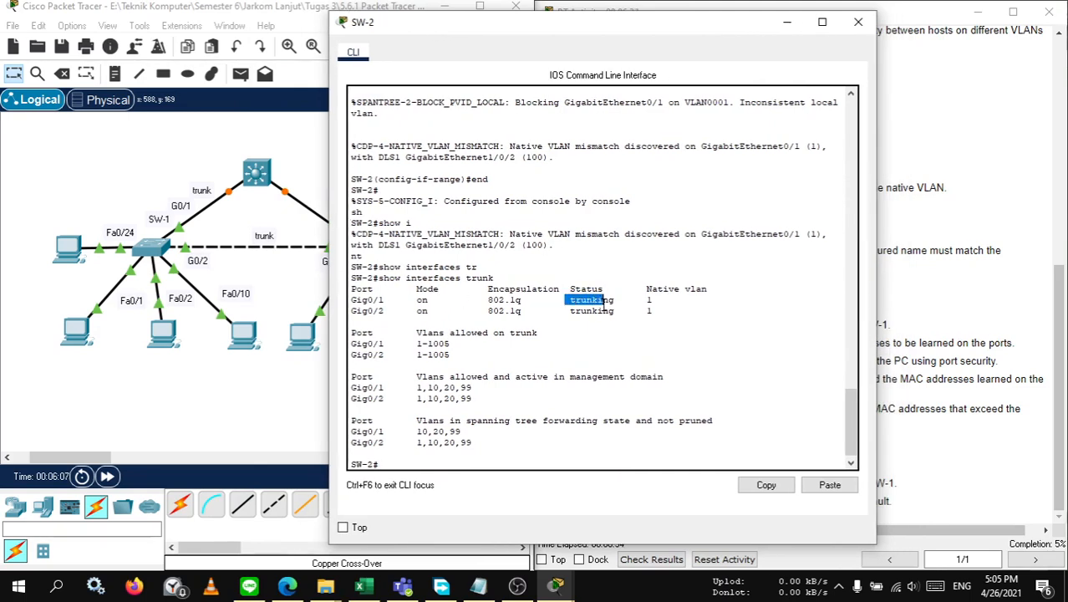
# Step: Close the SW-2 command line and read the Part 1 instruction about disabling DTP negotiation
pyautogui.click(603, 313)
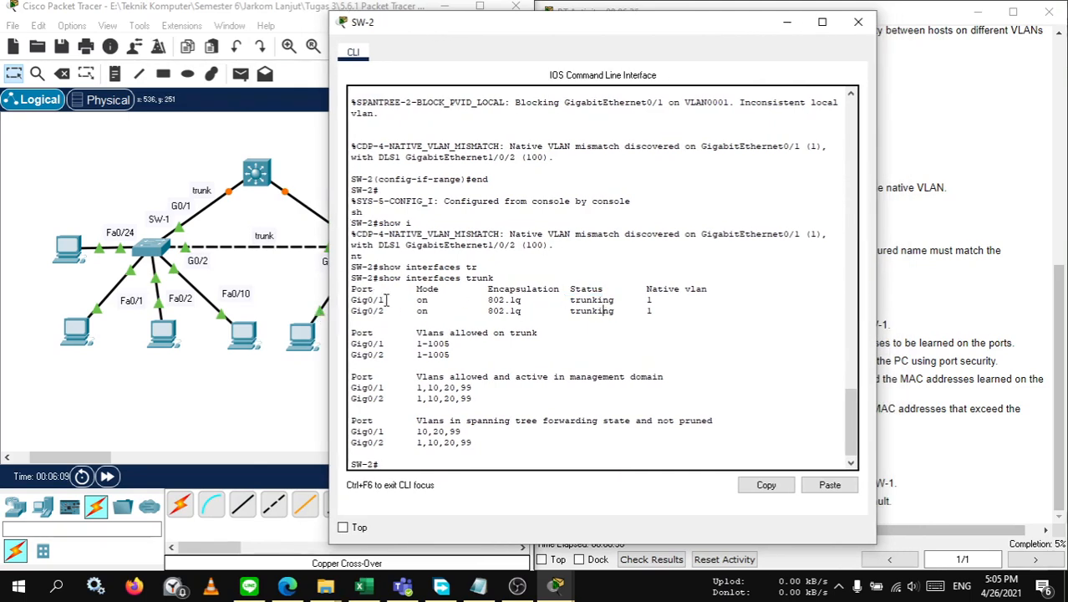
pyautogui.moveTo(608, 33); pyautogui.dragTo(482, 45)
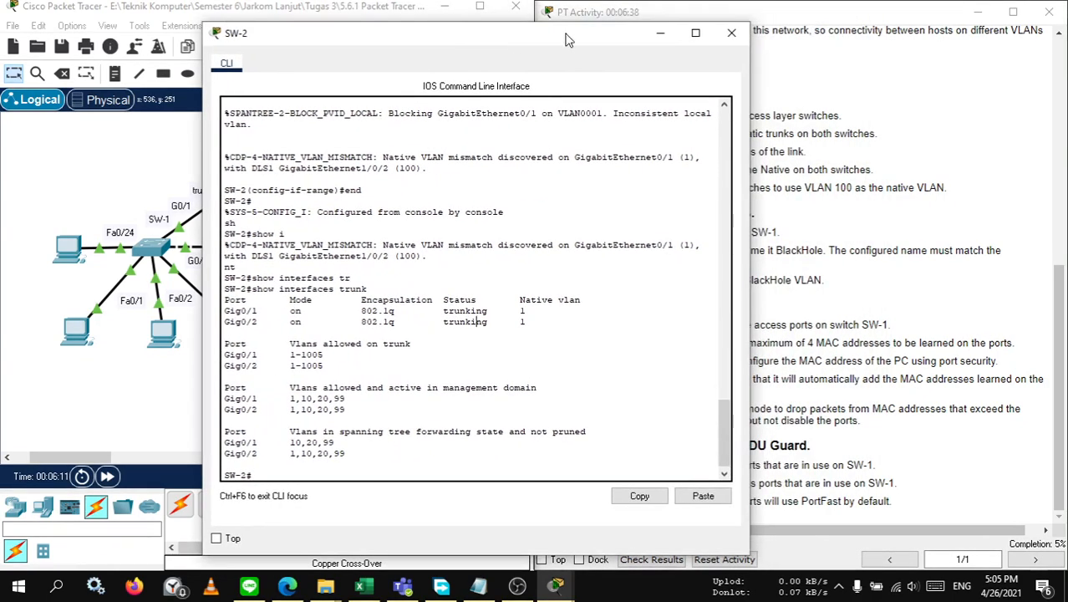
pyautogui.click(731, 33)
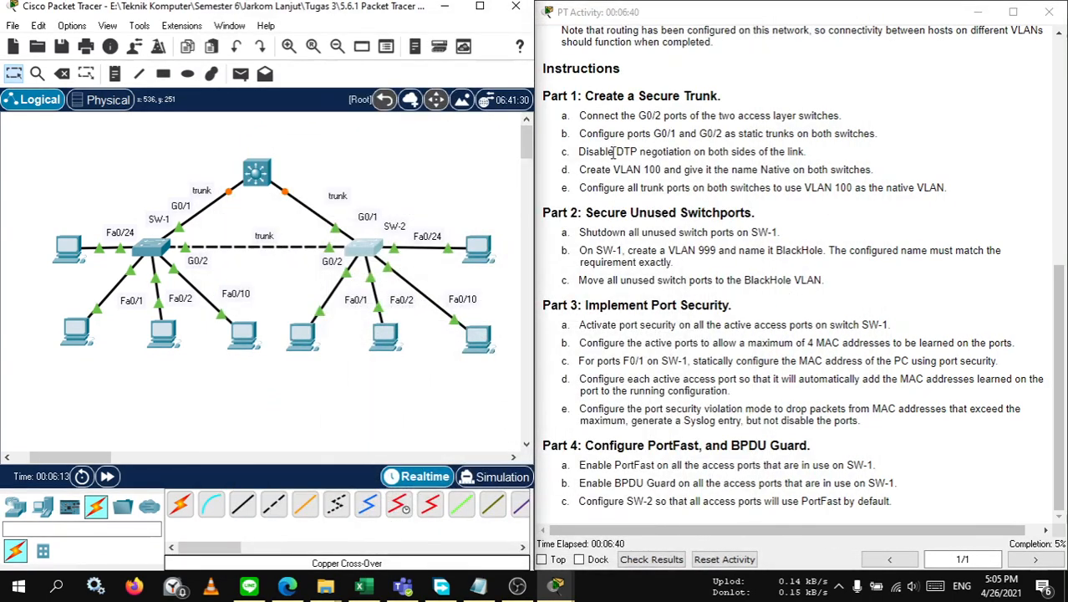
pyautogui.moveTo(587, 151); pyautogui.dragTo(625, 151)
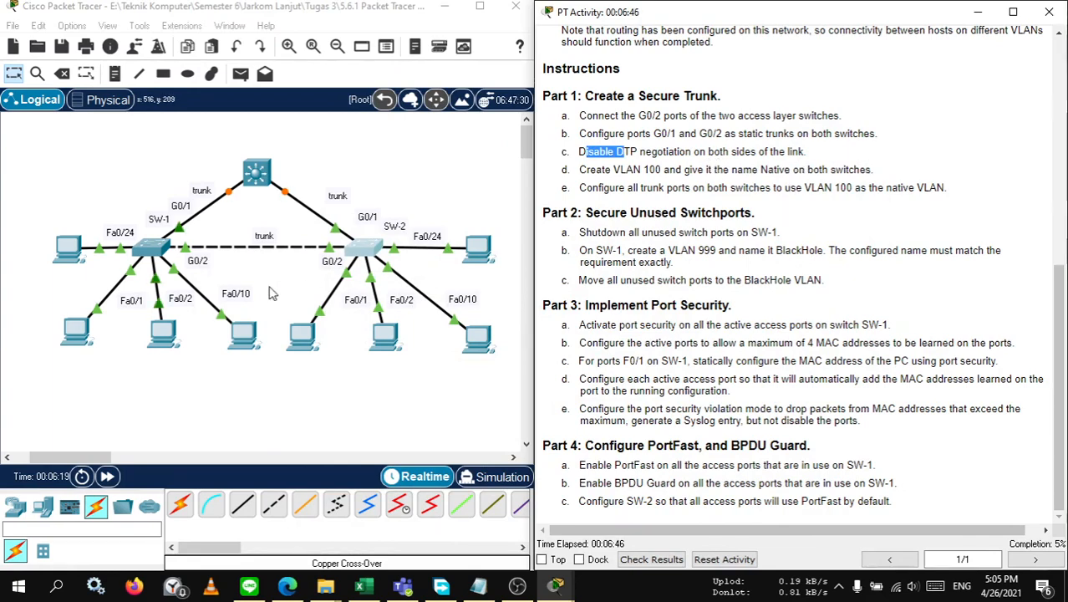
# Step: Open the SW-1 command line and enter interface range configuration for g0/1-2 from global configuration mode
pyautogui.click(159, 251)
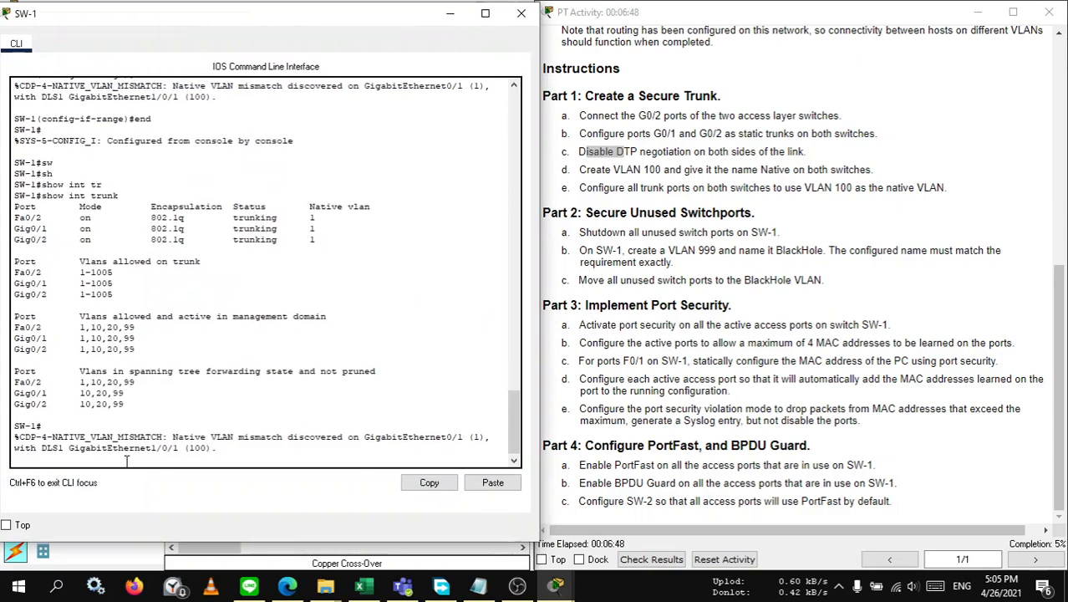
pyautogui.press('Return')
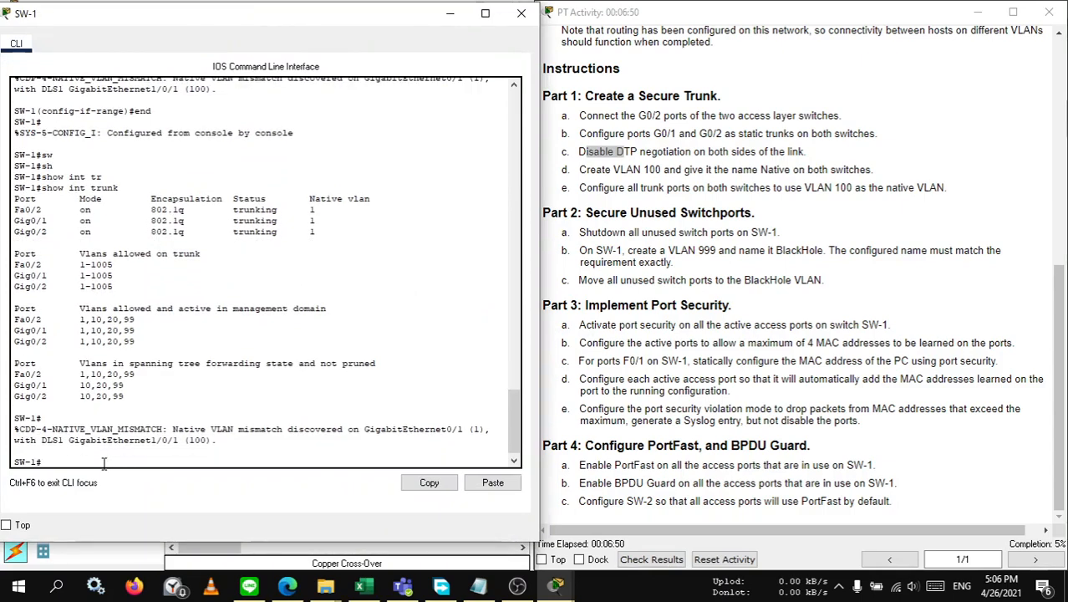
pyautogui.write('conf t')
pyautogui.press('Return')
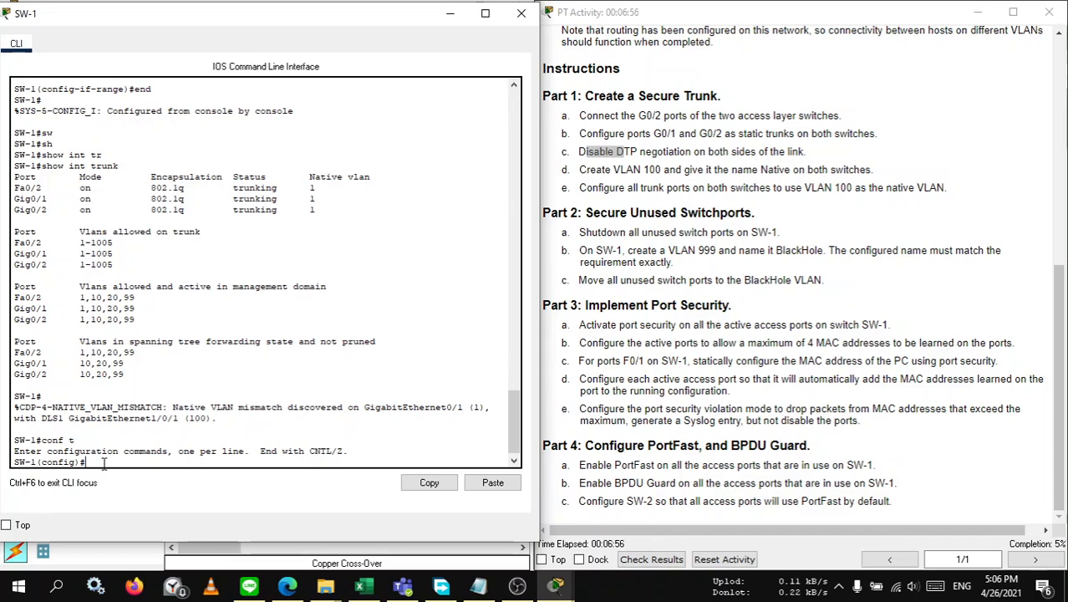
pyautogui.write('int range')
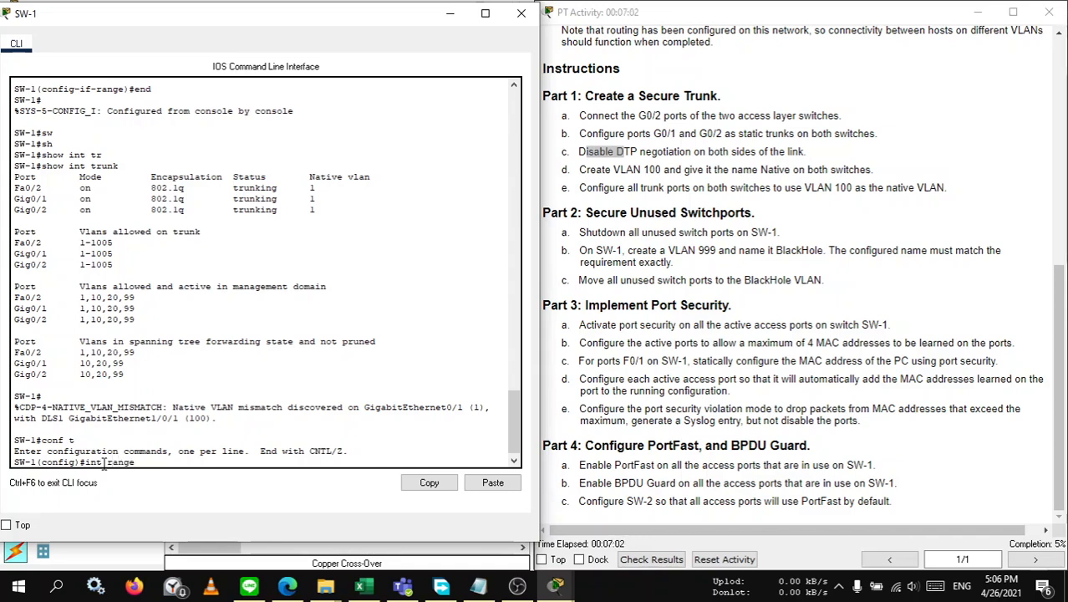
pyautogui.write(' g0/1-2')
pyautogui.press('Return')
# Step: Disable DTP negotiation on SW-1's selected interface range with switchport nonegotiate
pyautogui.write('s')
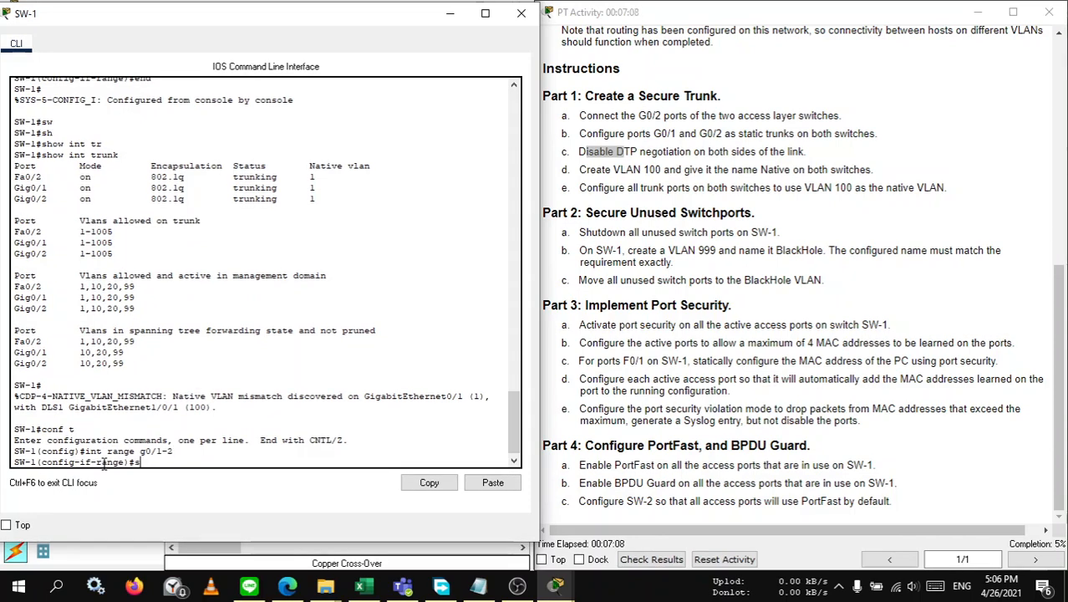
pyautogui.write('w')
pyautogui.press('Tab')
pyautogui.write('no')
pyautogui.press('Tab')
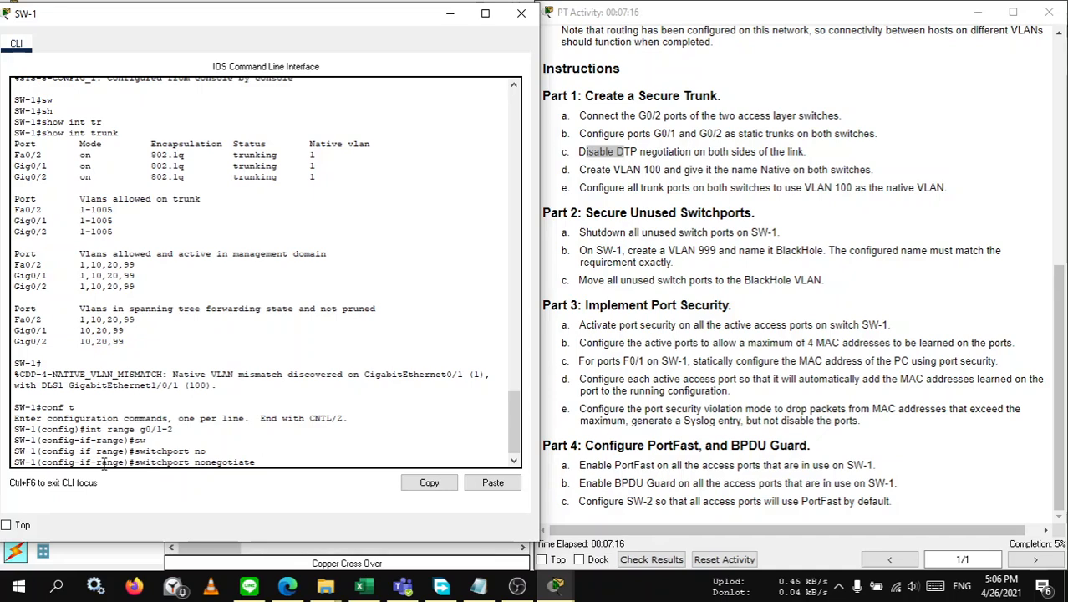
pyautogui.press('Return')
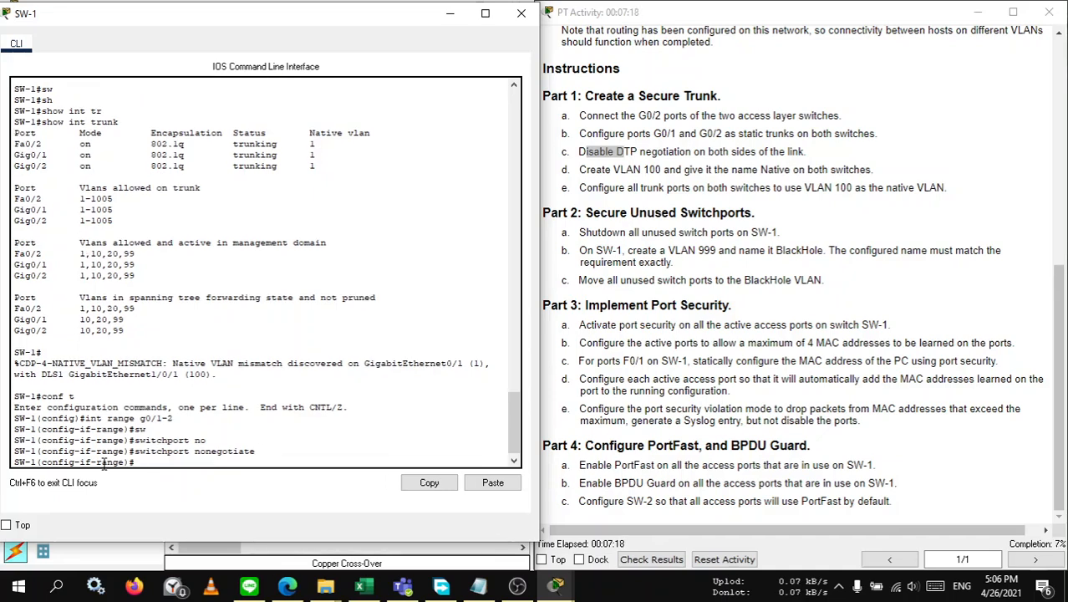
# Step: Switch to the SW-2 command line and enter interface range configuration for g0/1-2
pyautogui.click(451, 17)
pyautogui.click(361, 251)
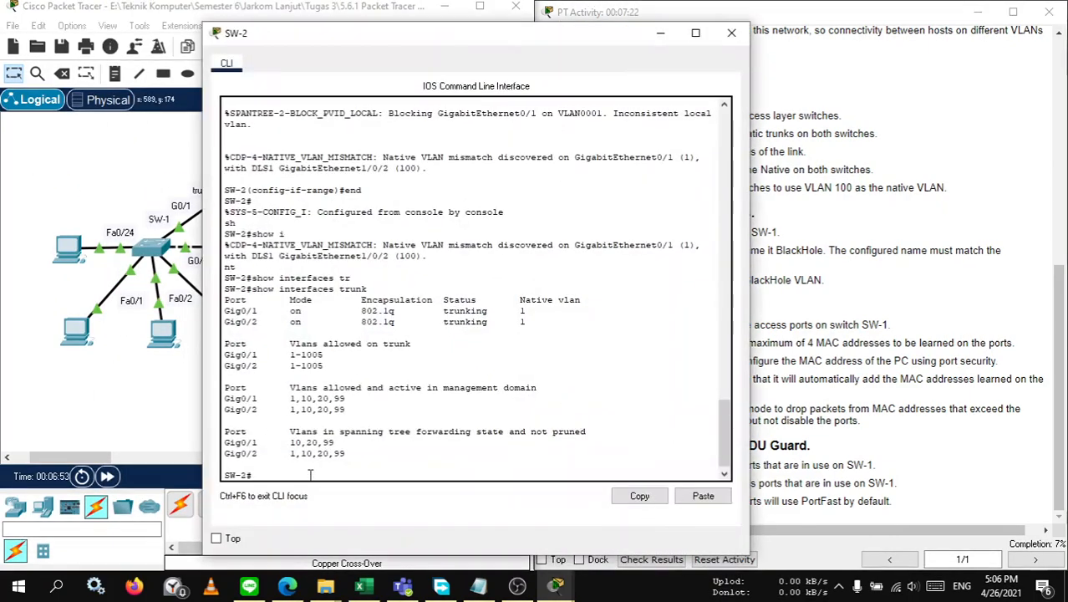
pyautogui.write('conf t')
pyautogui.press('Return')
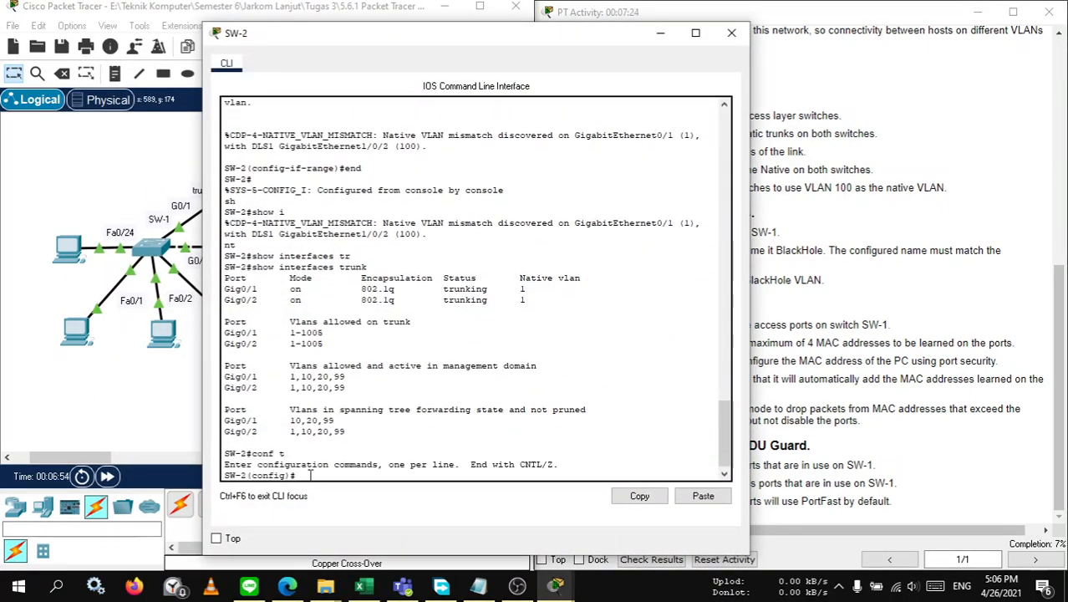
pyautogui.write('int')
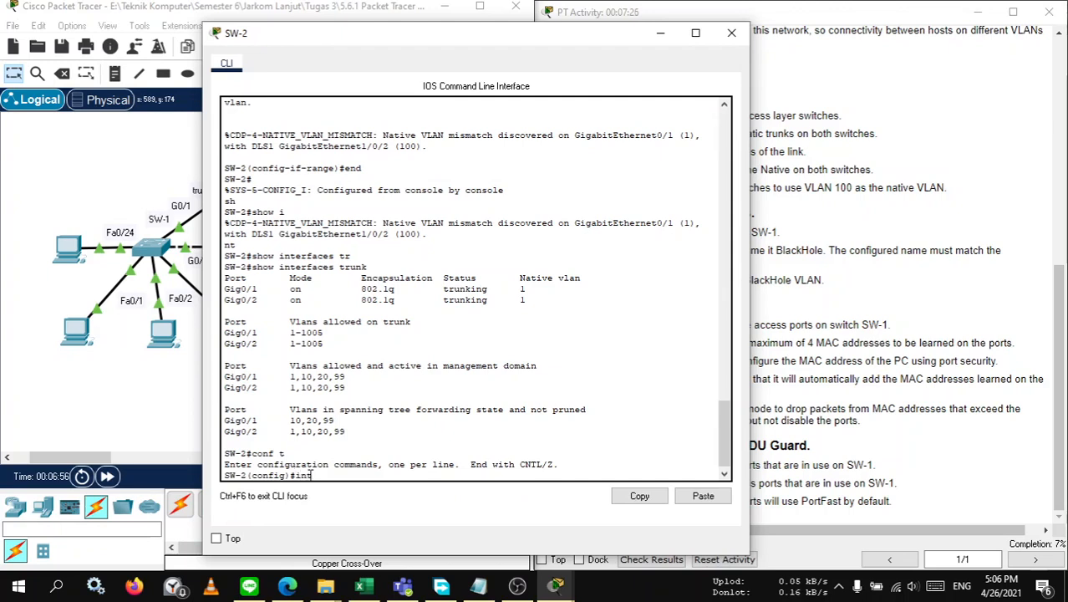
pyautogui.write(' range g0')
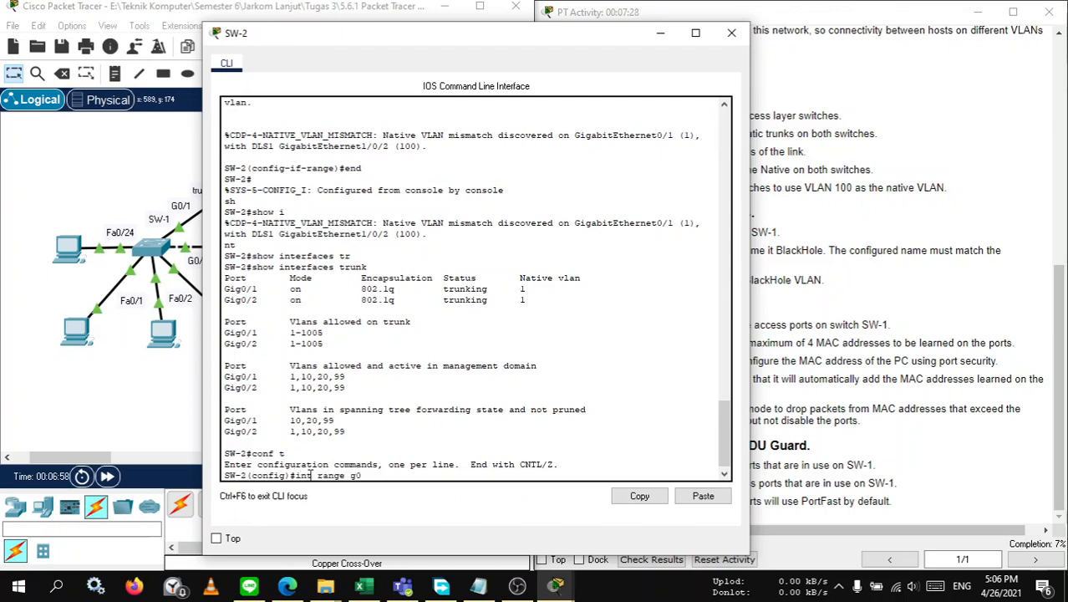
pyautogui.write('/1-2')
pyautogui.press('Return')
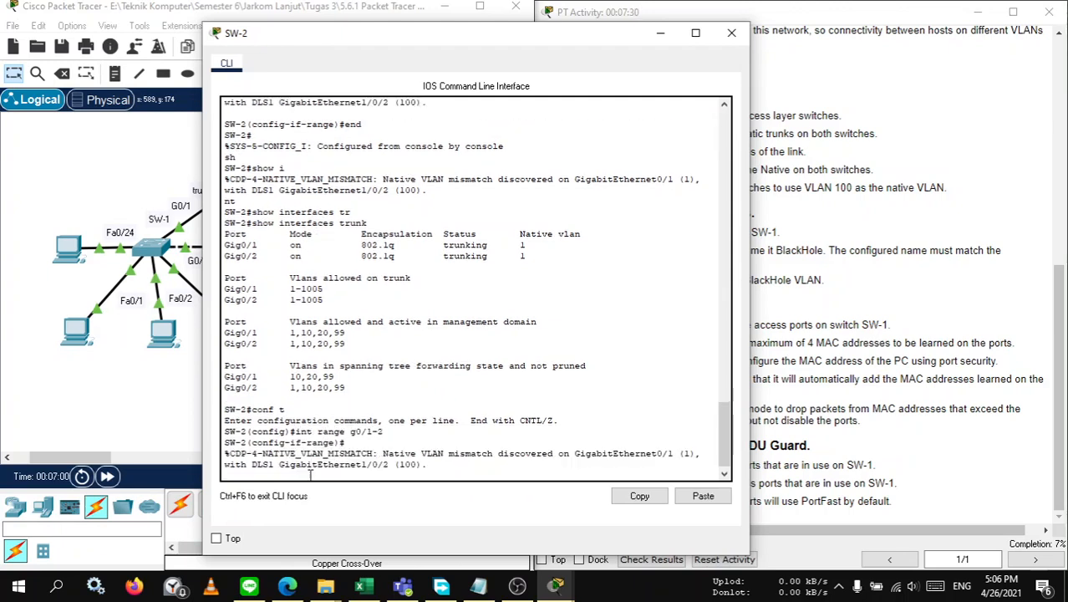
# Step: Disable DTP negotiation on SW-2's selected interface range with switchport nonegotiate, and minimize the SW-2 window
pyautogui.write('sw')
pyautogui.press('Tab')
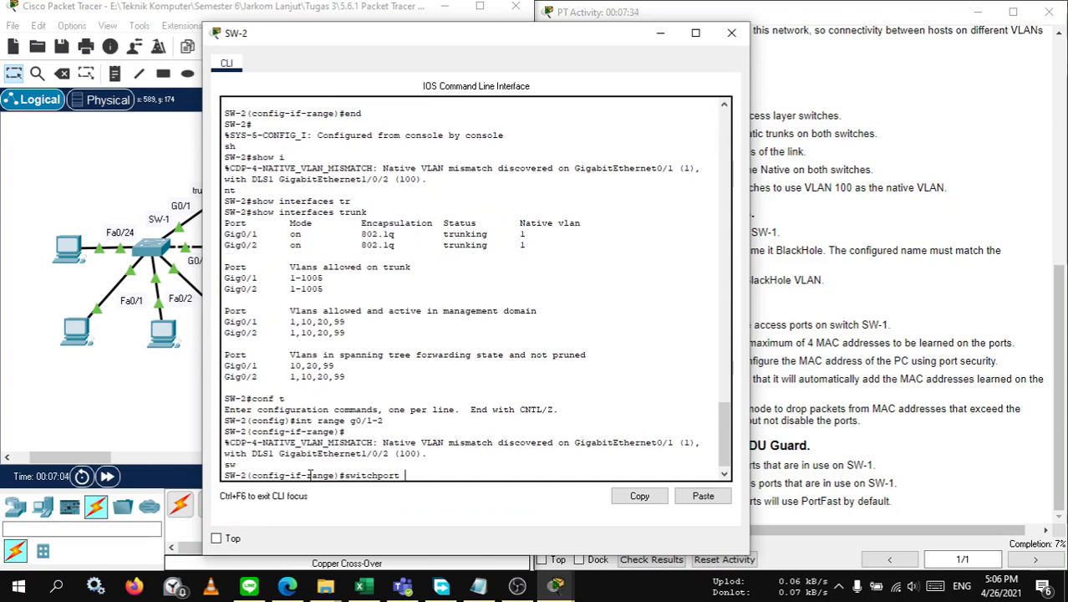
pyautogui.write('no')
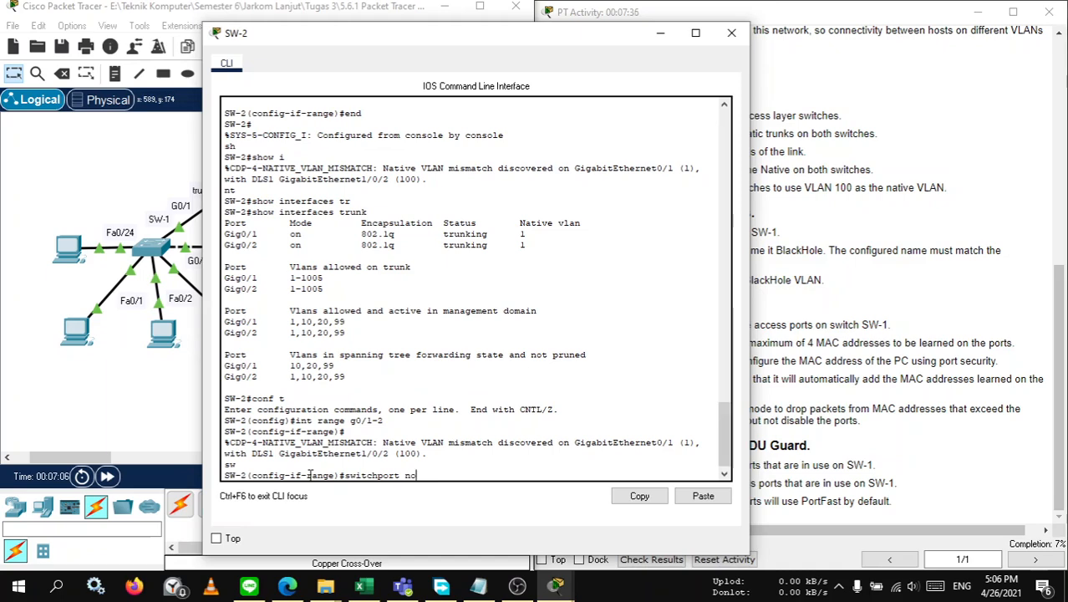
pyautogui.press('Tab')
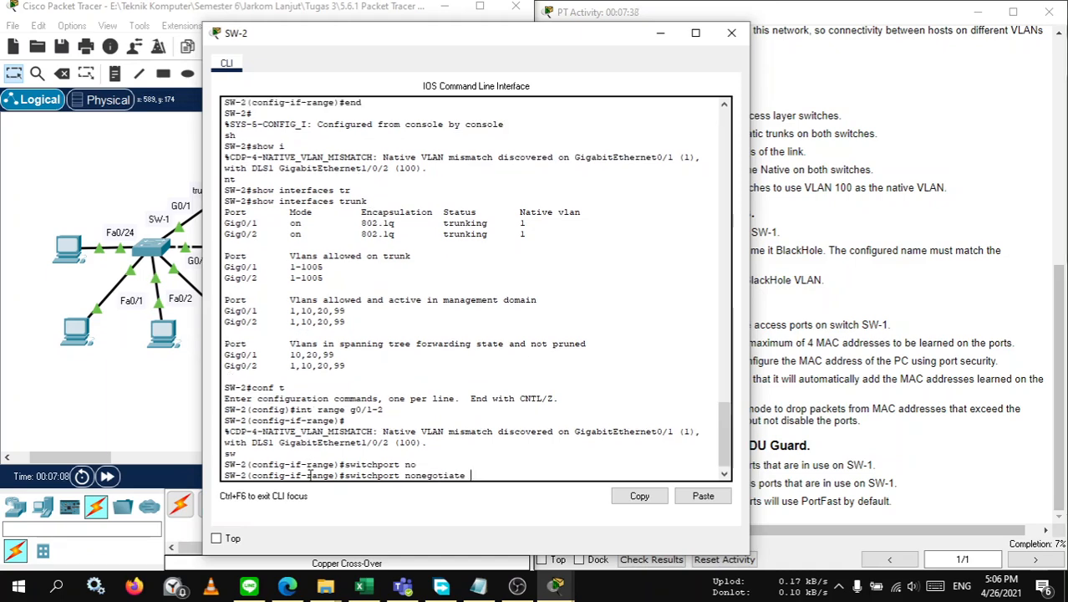
pyautogui.press('Return')
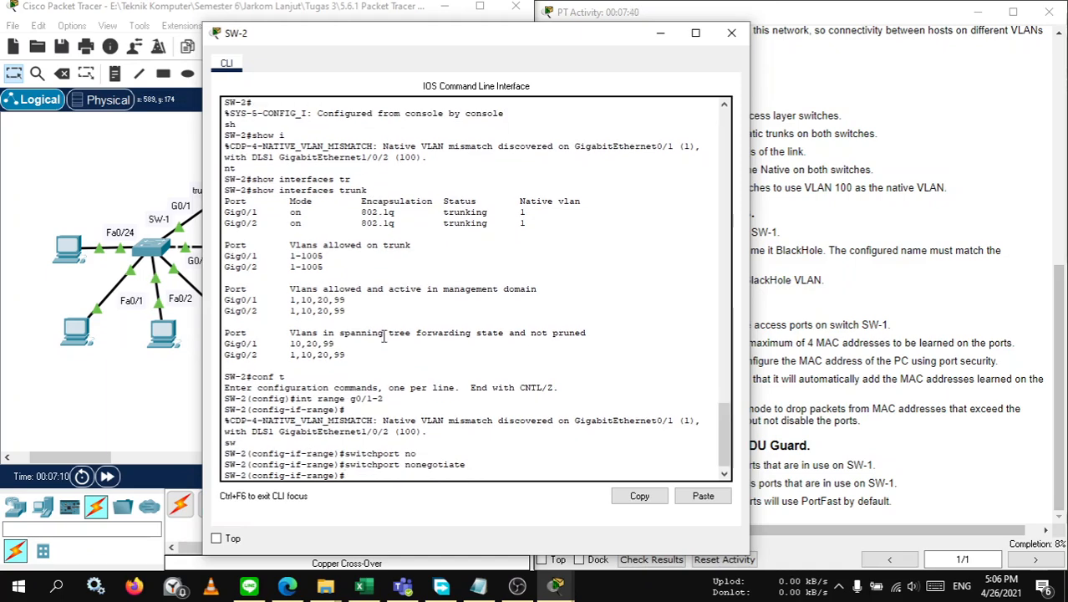
pyautogui.click(660, 33)
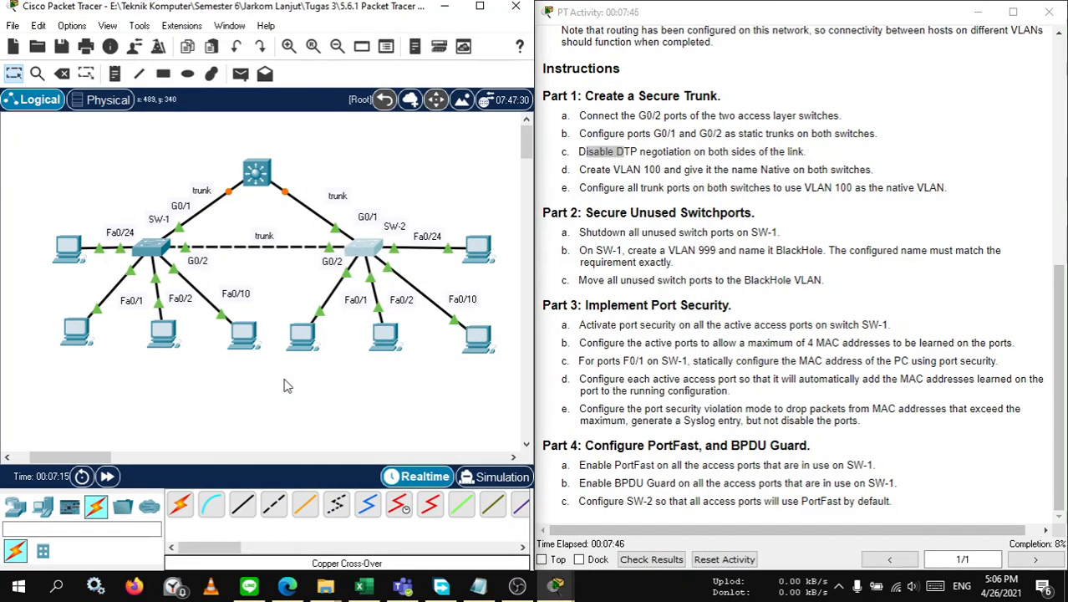
# Step: On SW-1, leave interface range configuration with ex and create VLAN 100 with the name Native
pyautogui.click(605, 183)
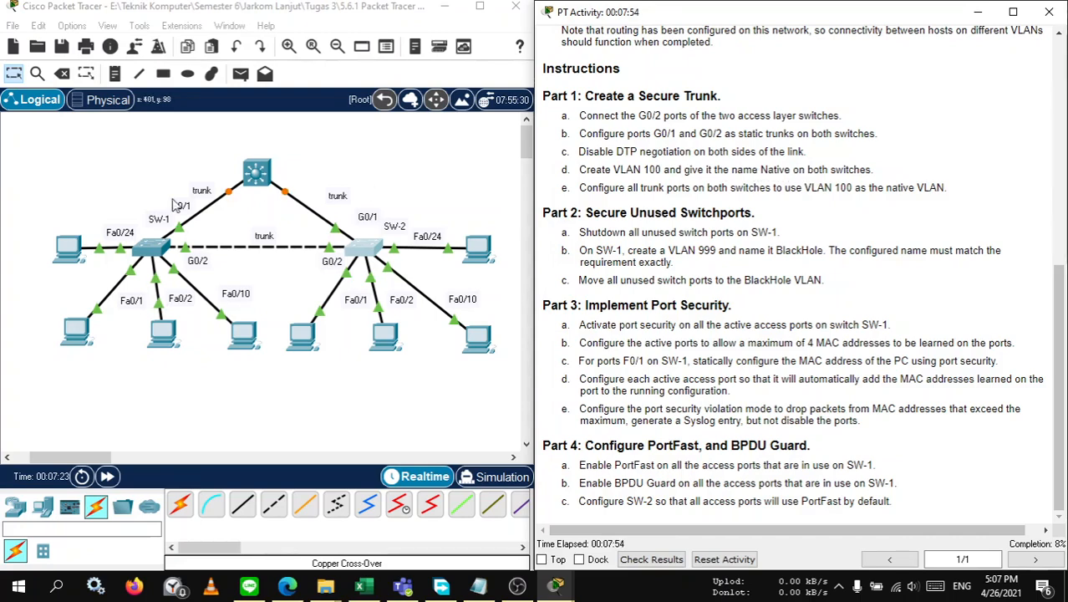
pyautogui.click(152, 248)
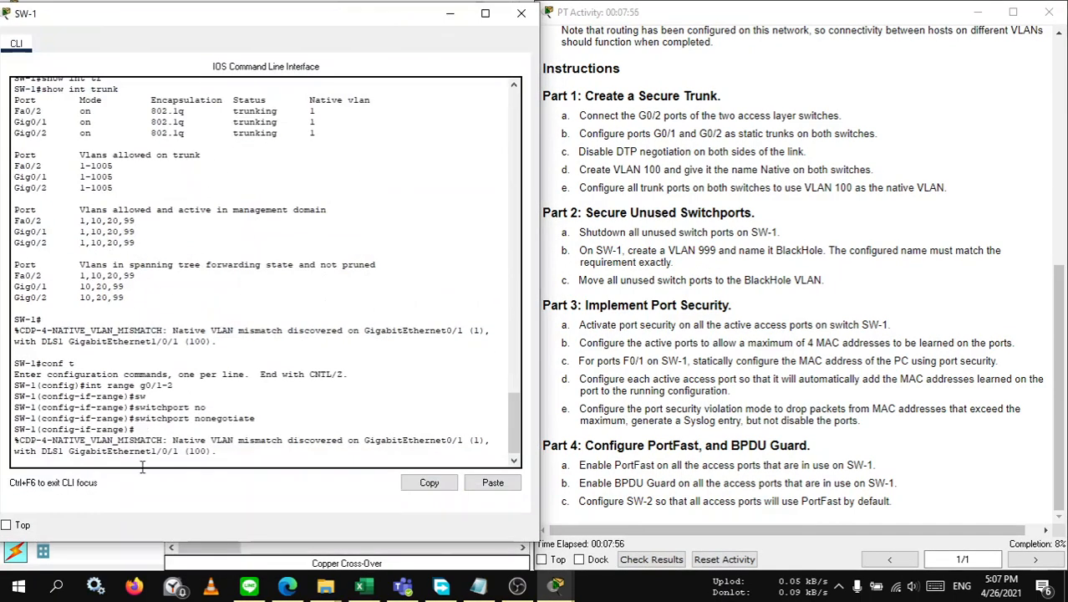
pyautogui.press('Return')
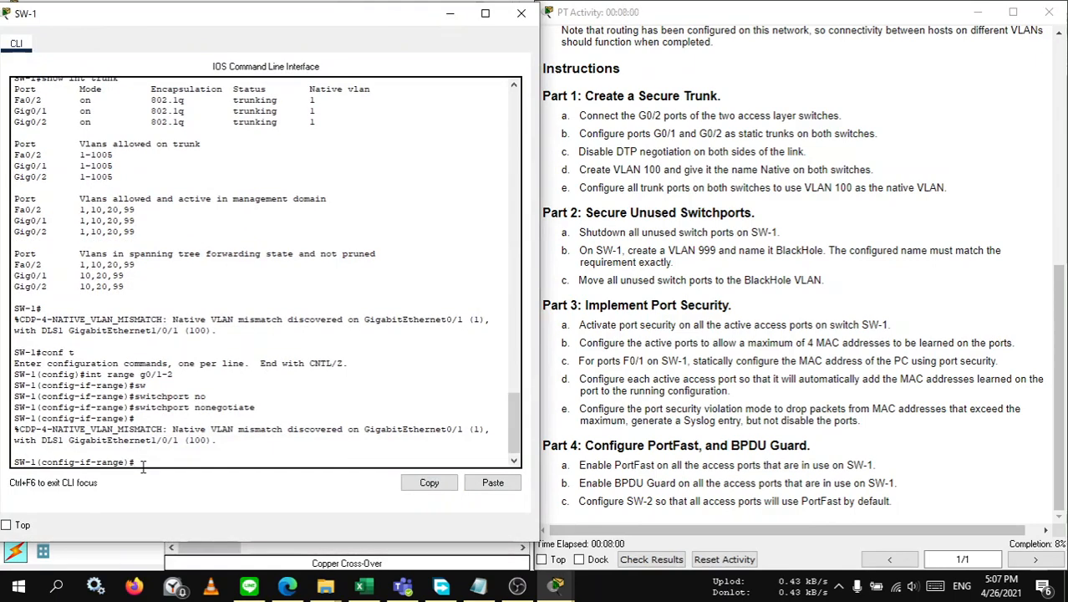
pyautogui.write('ex')
pyautogui.press('Return')
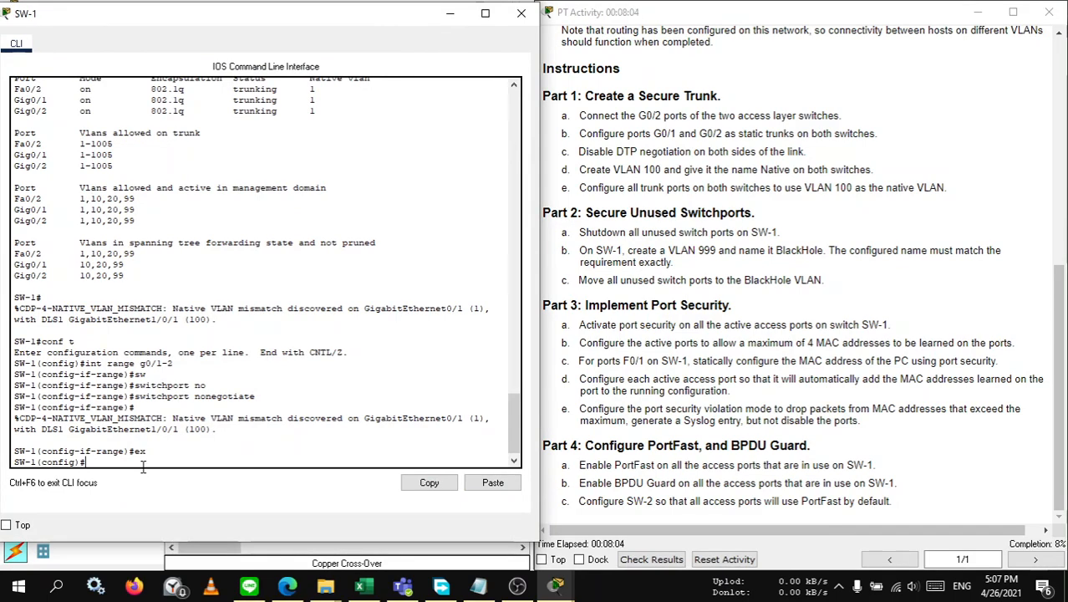
pyautogui.write('v')
pyautogui.press('Tab')
pyautogui.write('l')
pyautogui.press('Tab')
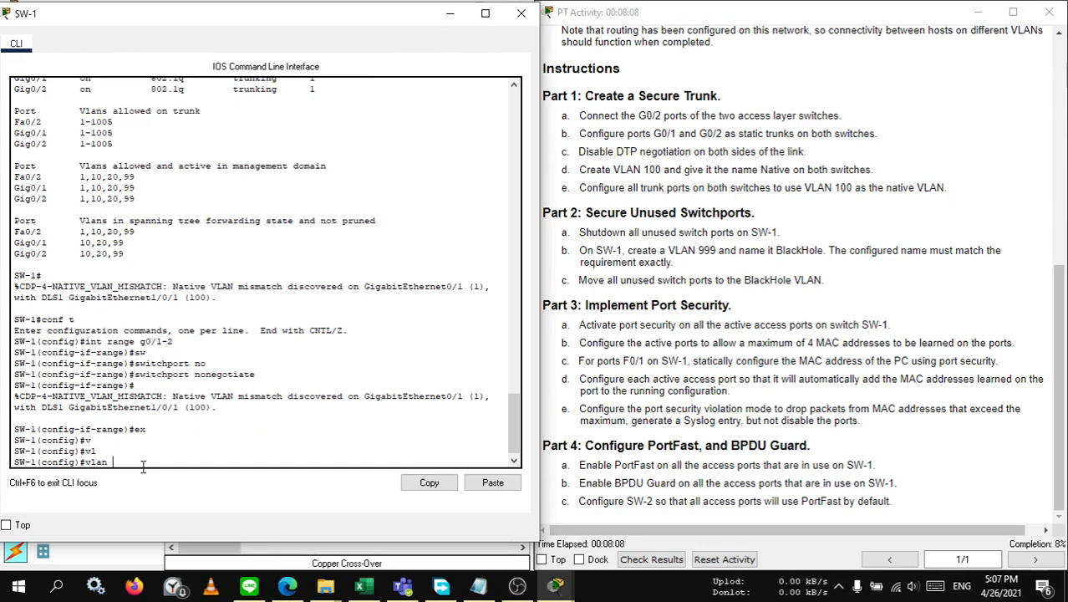
pyautogui.press('Return')
pyautogui.write('name Nat')
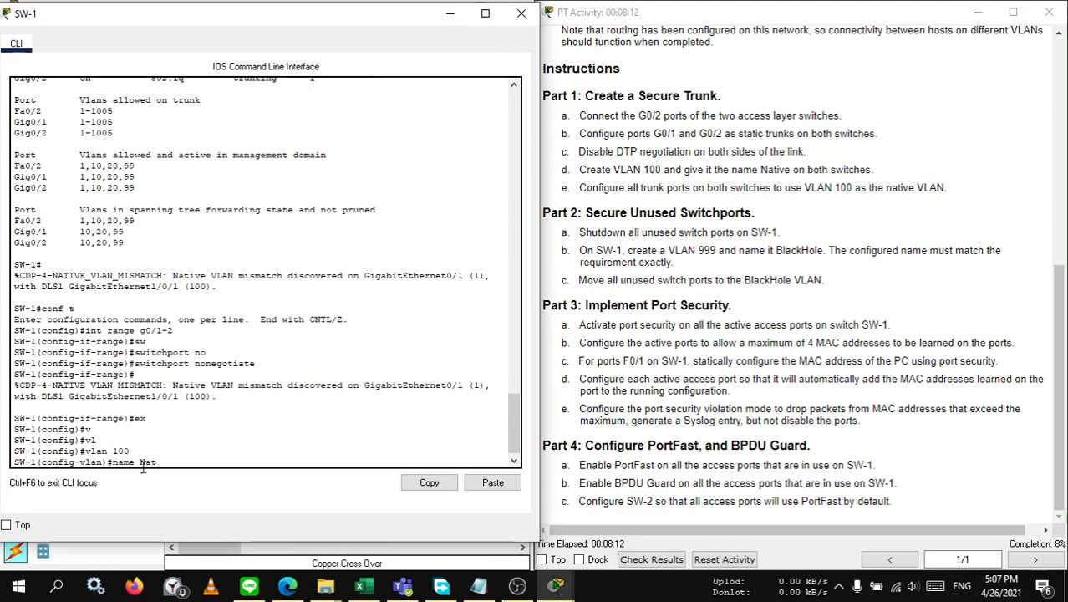
pyautogui.write('ive')
pyautogui.press('Return')
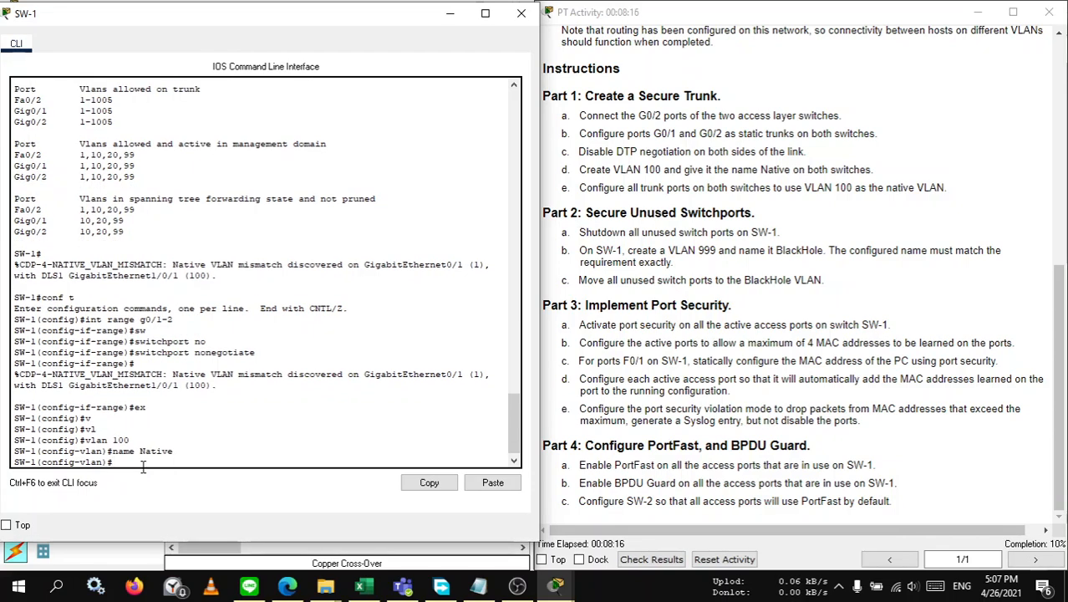
# Step: Switch to SW-2, leave interface range configuration with ex, and create VLAN 100 with the name Native
pyautogui.click(450, 14)
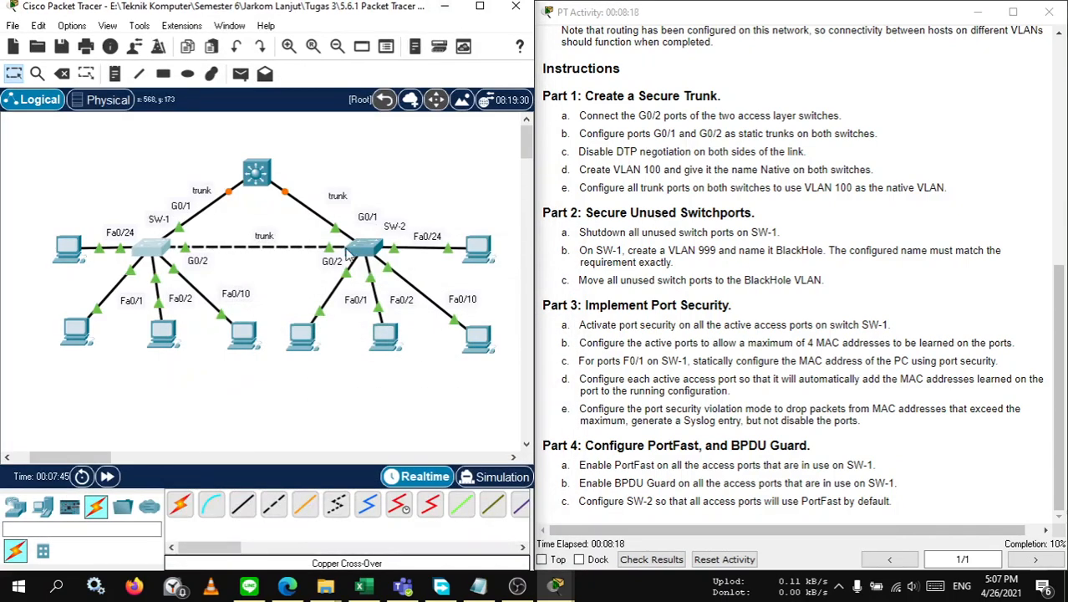
pyautogui.click(363, 251)
pyautogui.write('ex')
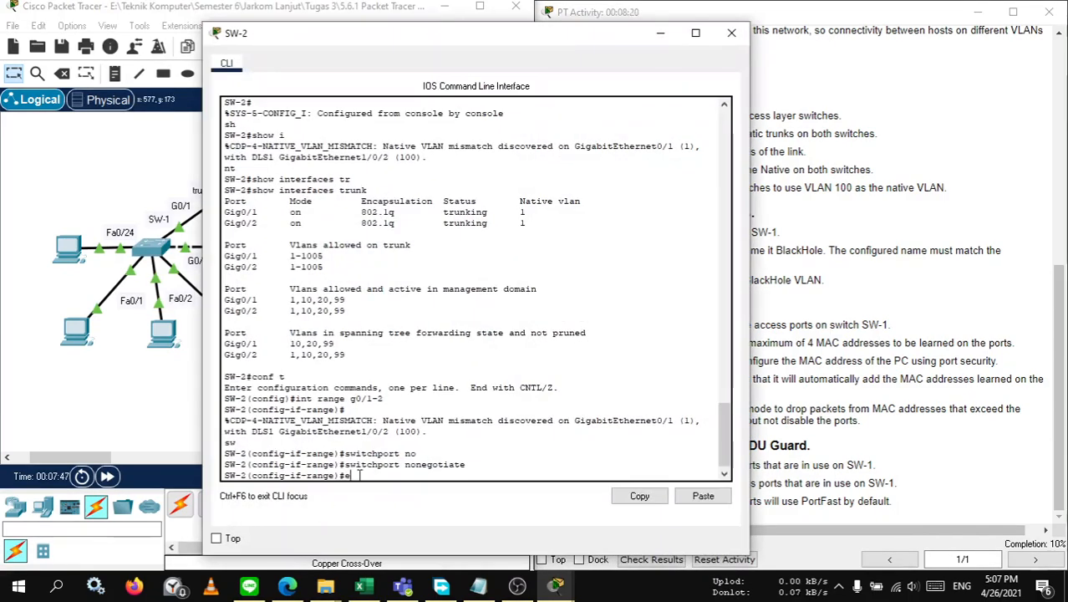
pyautogui.press('Return')
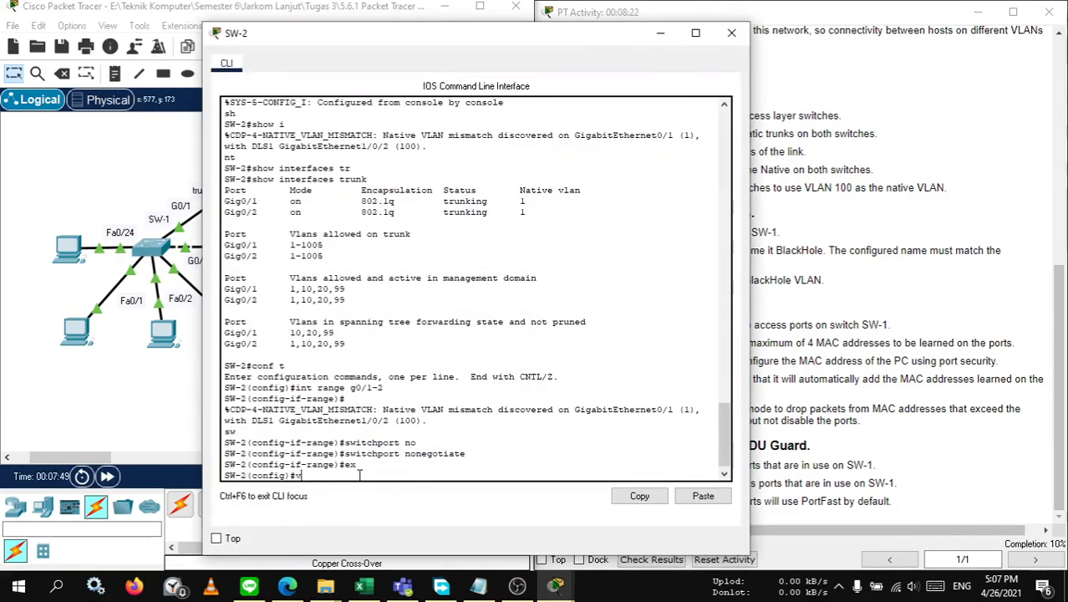
pyautogui.write('vlan 100')
pyautogui.press('Return')
pyautogui.write('nam')
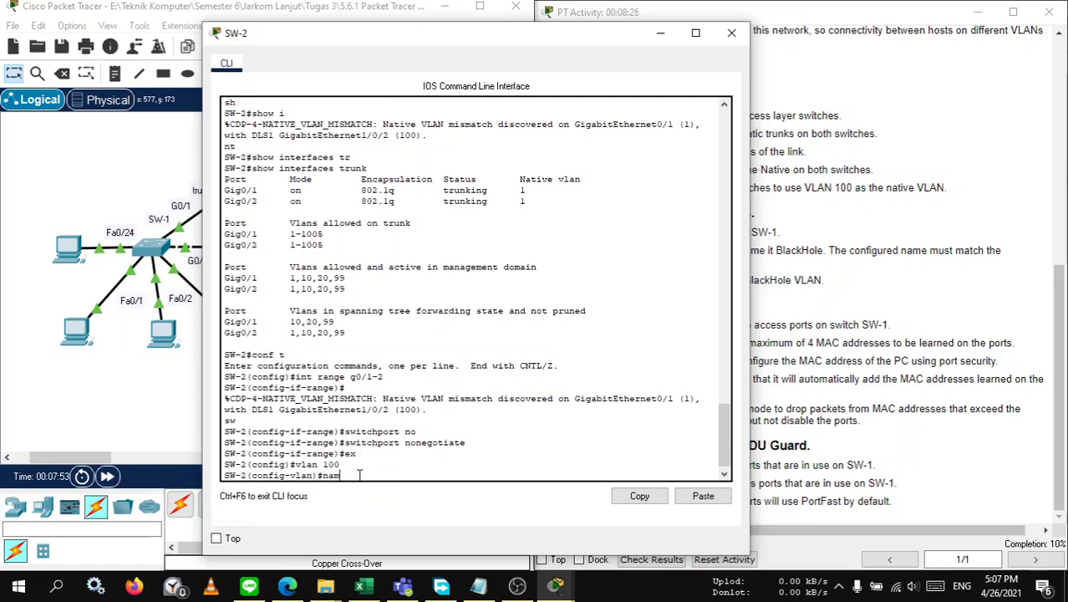
pyautogui.write('e B')
pyautogui.write('ati')
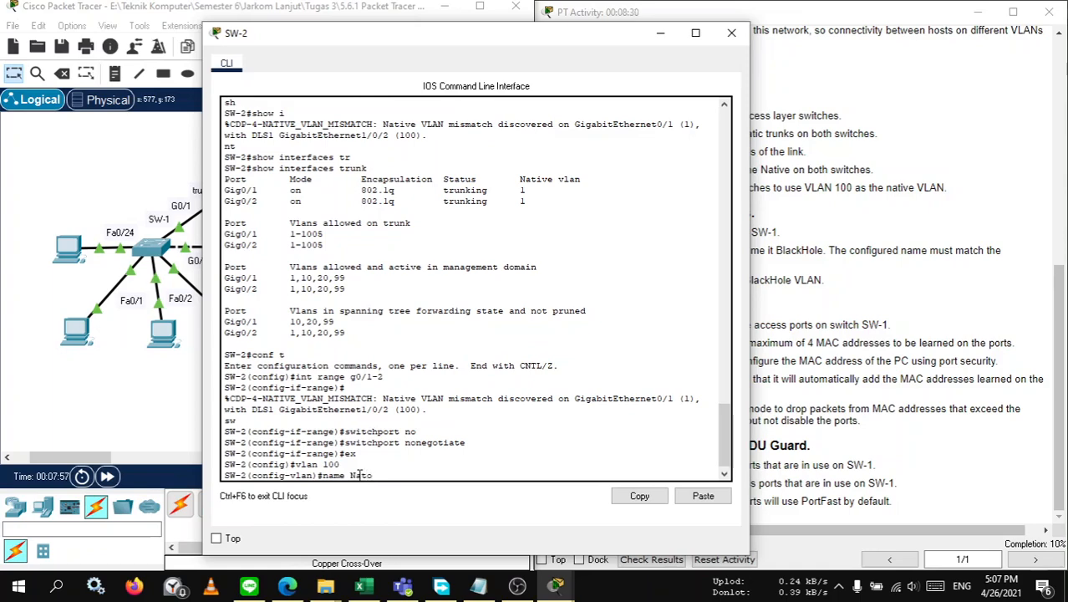
pyautogui.press('BackSpace')
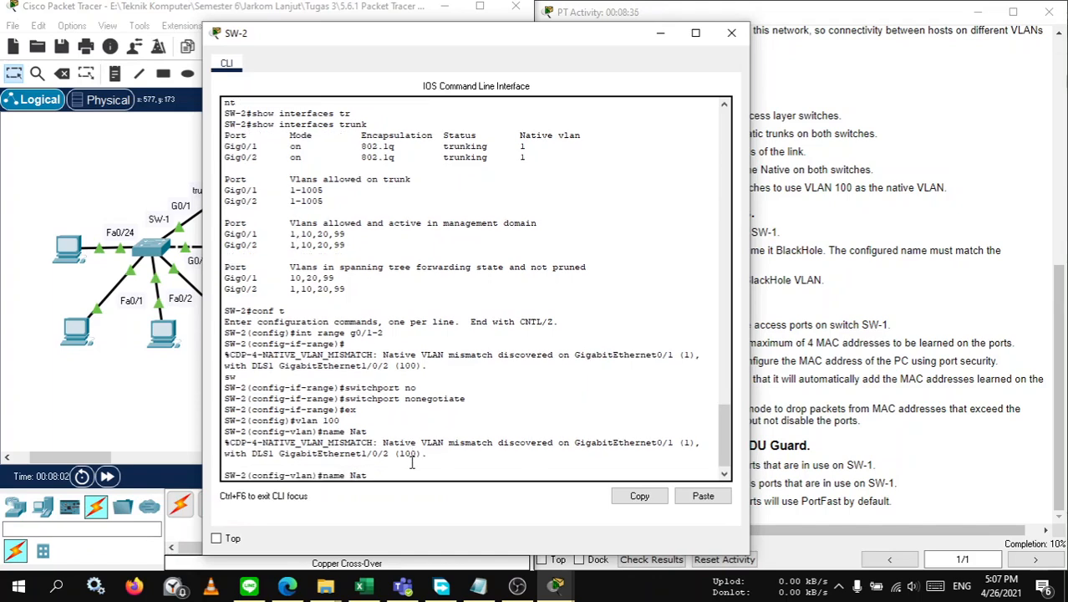
pyautogui.write('ive')
pyautogui.press('Return')
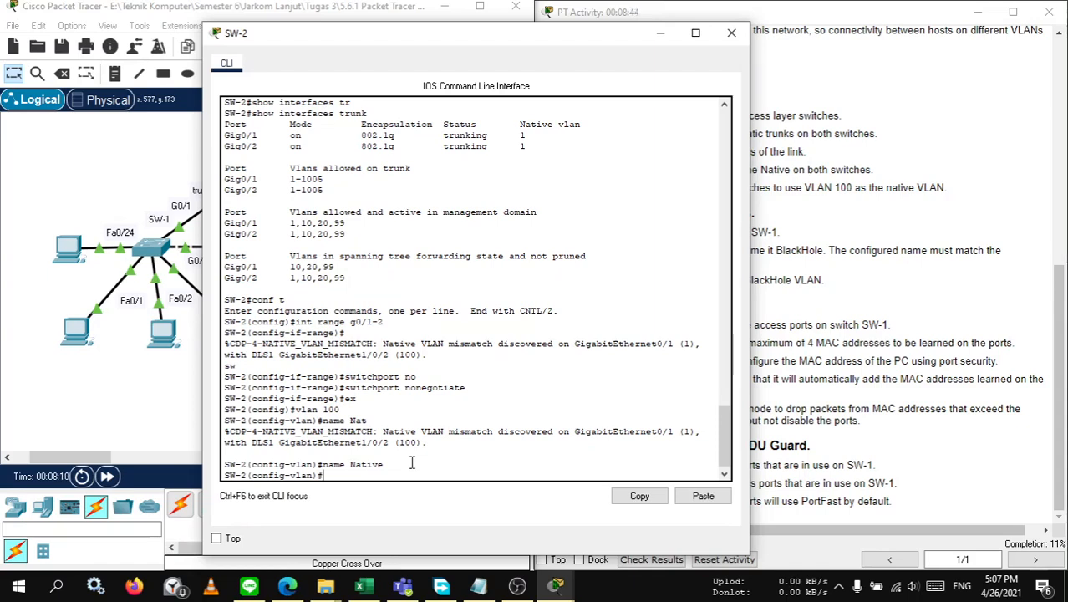
# Step: Review the instruction about using VLAN 100 as native VLAN on all trunk ports, and check the SW-1 and SW-2 command lines
pyautogui.click(848, 307)
pyautogui.click(172, 7)
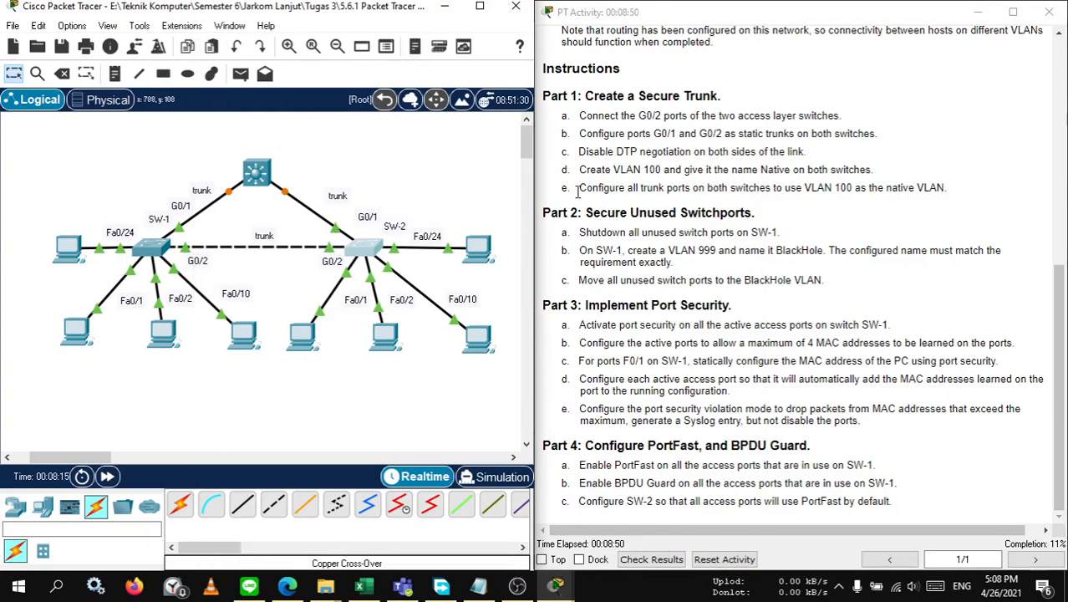
pyautogui.moveTo(577, 191); pyautogui.dragTo(616, 189)
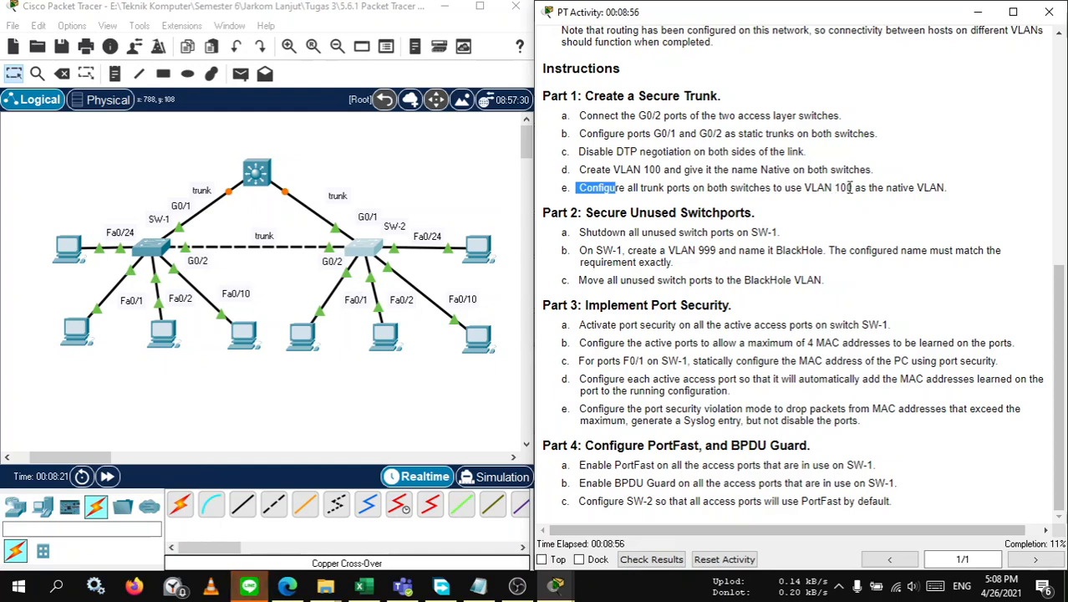
pyautogui.click(621, 189)
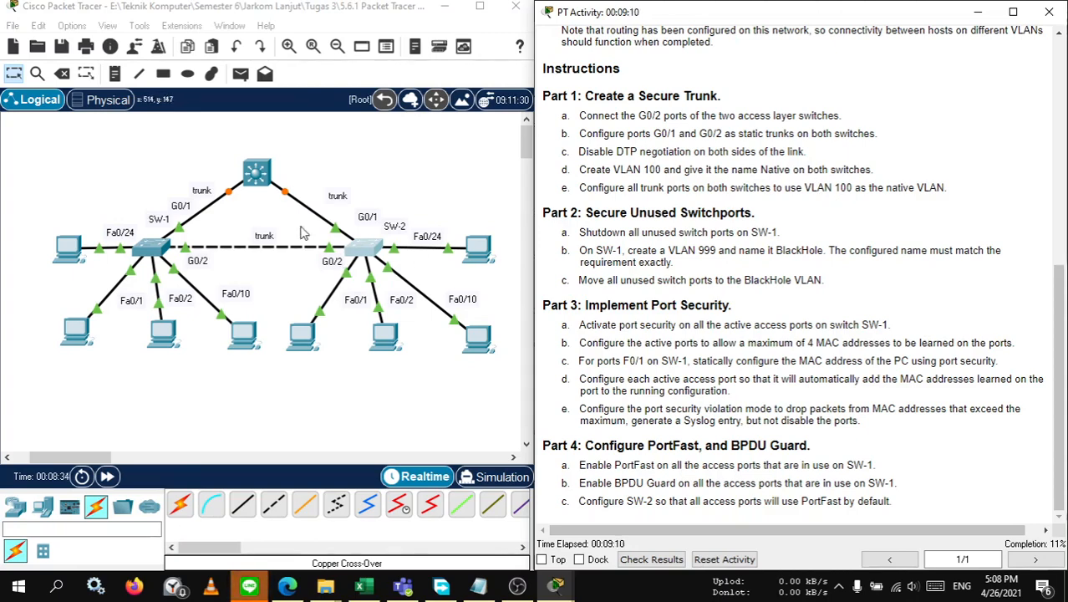
pyautogui.click(165, 254)
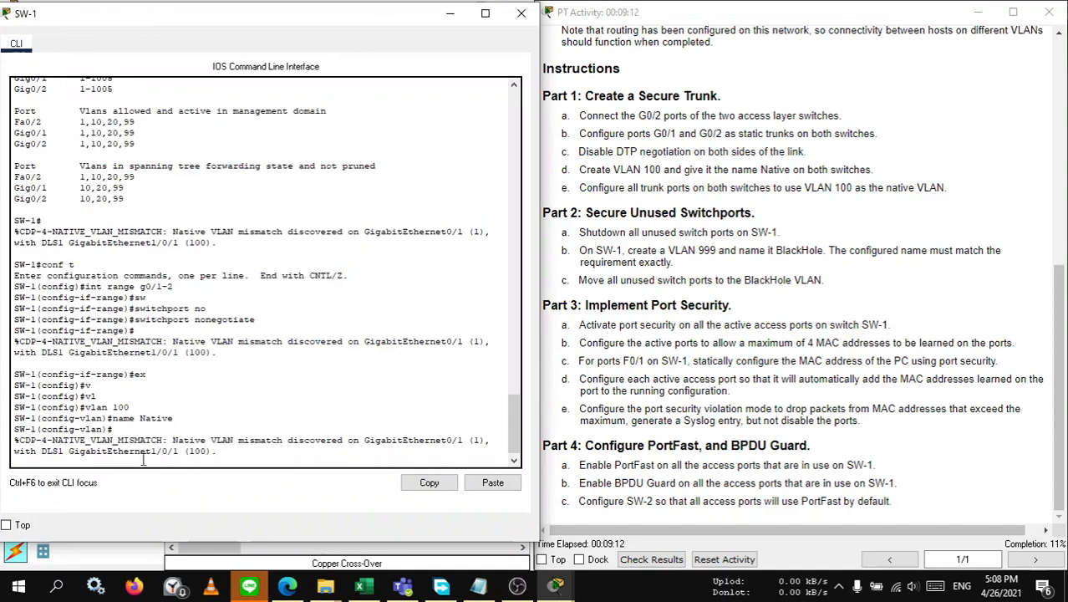
pyautogui.press('Return')
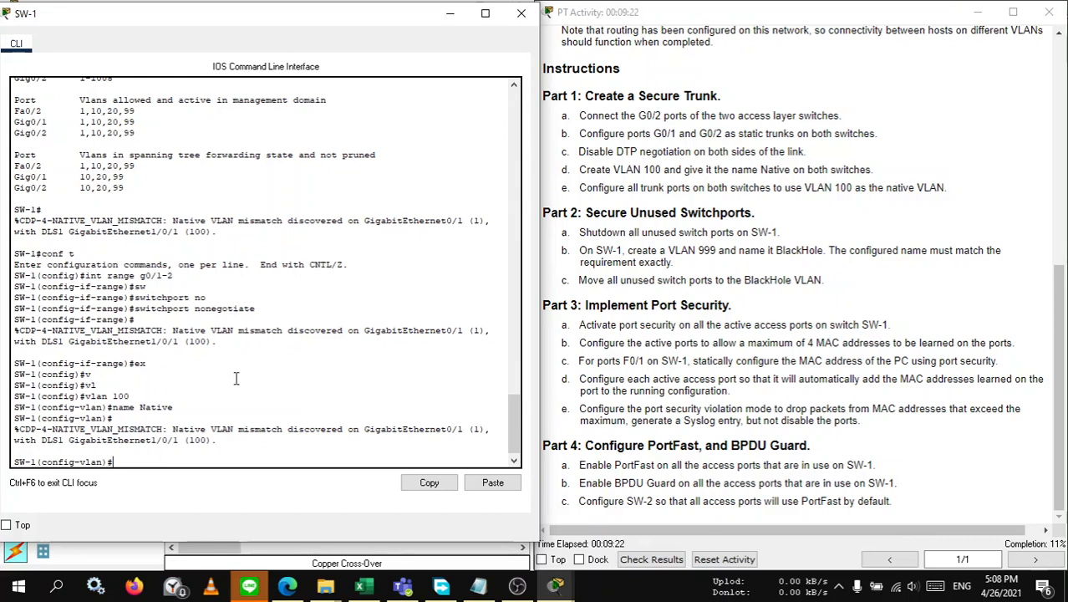
pyautogui.click(449, 13)
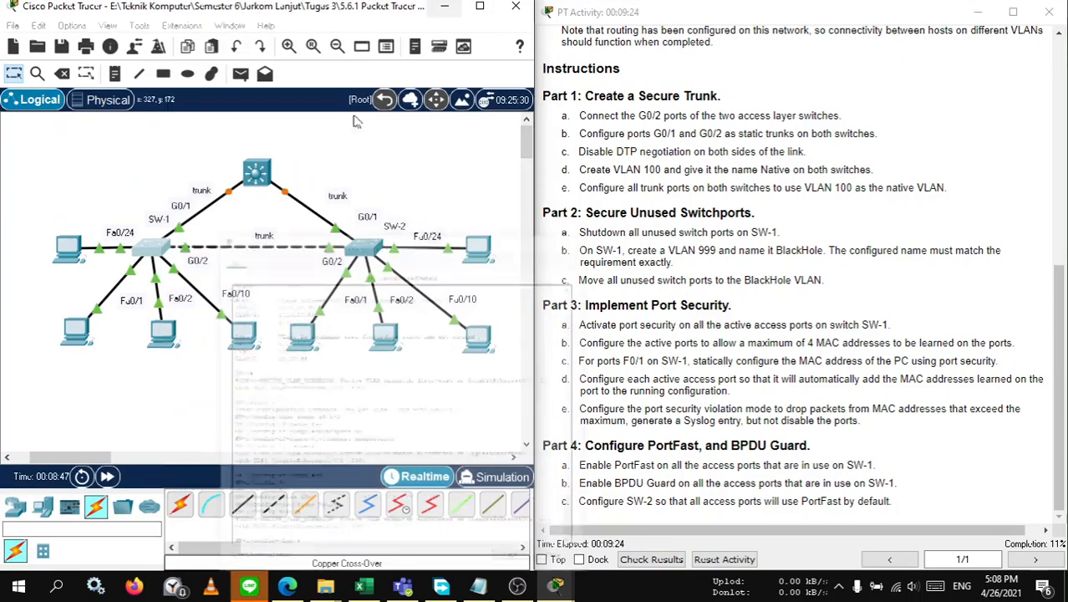
pyautogui.click(364, 255)
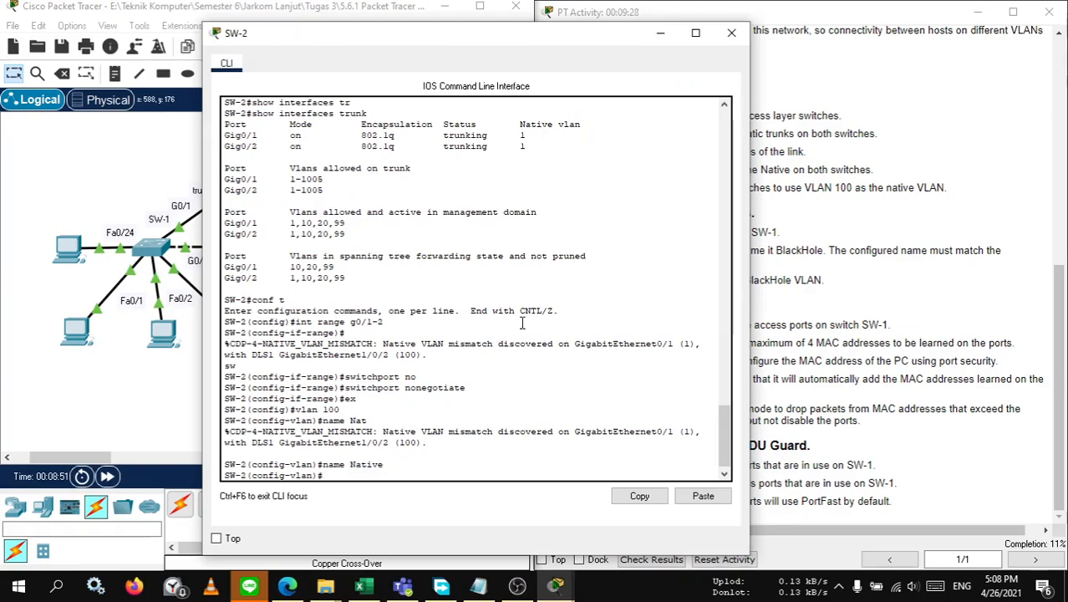
pyautogui.click(657, 41)
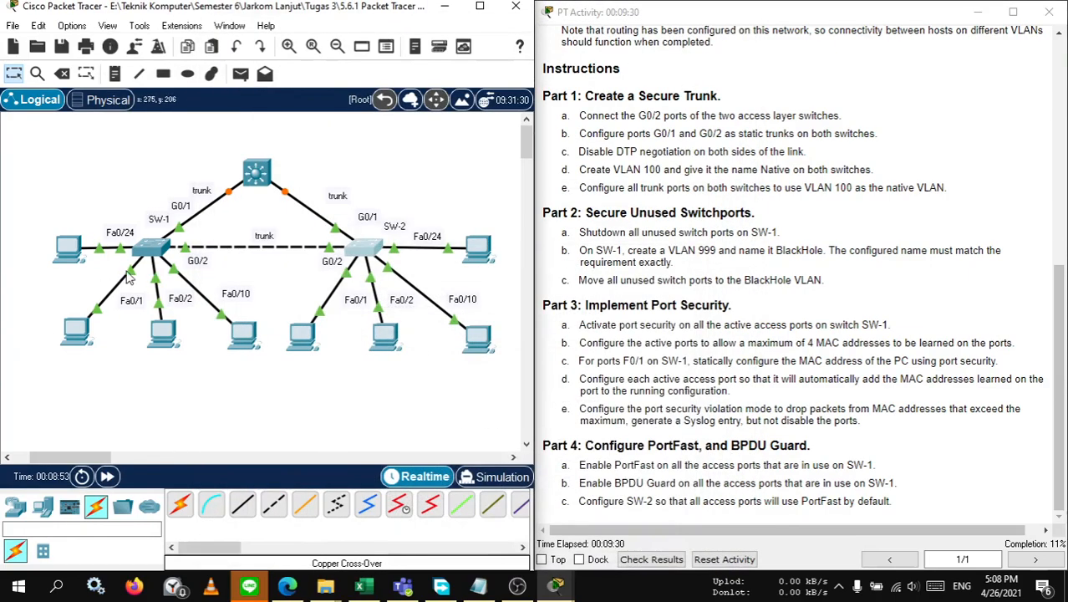
# Step: On SW-1, leave VLAN configuration and global configuration with ex to return to privileged EXEC mode
pyautogui.click(157, 249)
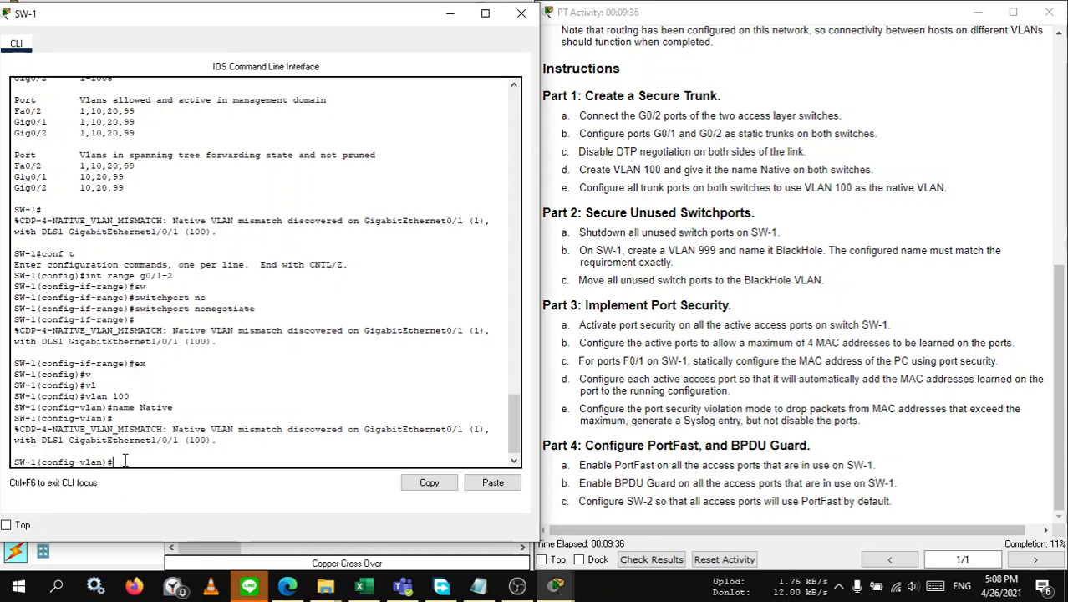
pyautogui.write('e')
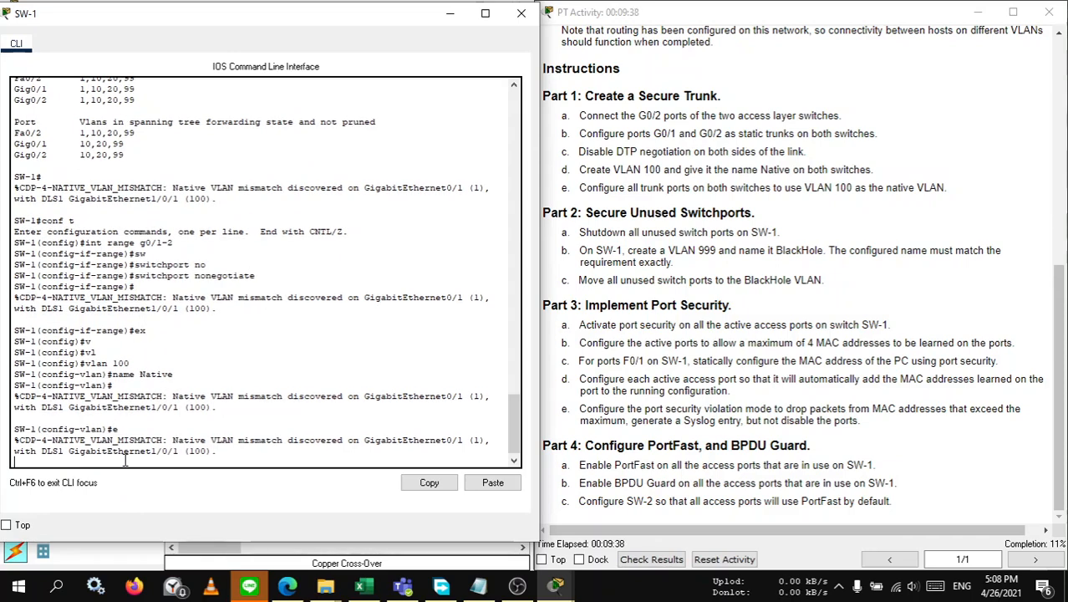
pyautogui.write('x')
pyautogui.press('Return')
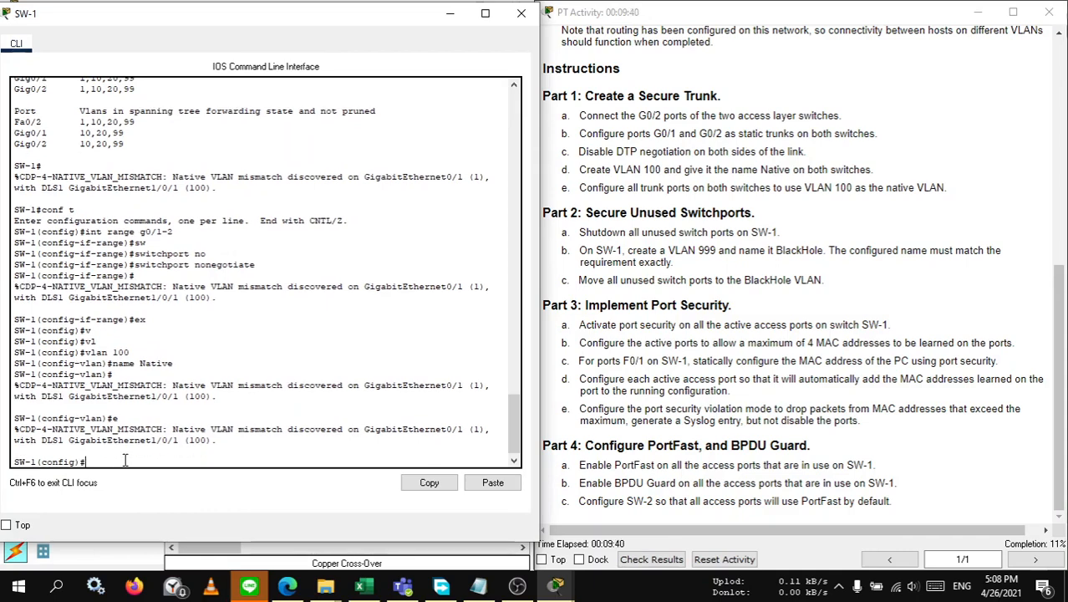
pyautogui.write('ex')
pyautogui.press('Return')
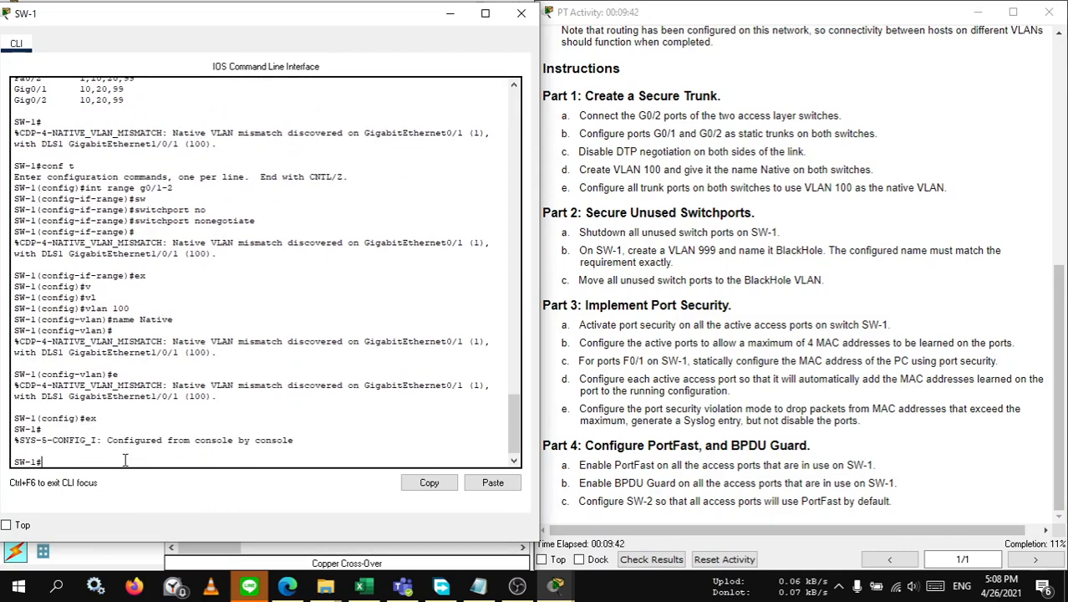
# Step: Enter global configuration on SW-1 with conf t and open interface range configuration for g0/1-2
pyautogui.write('cno')
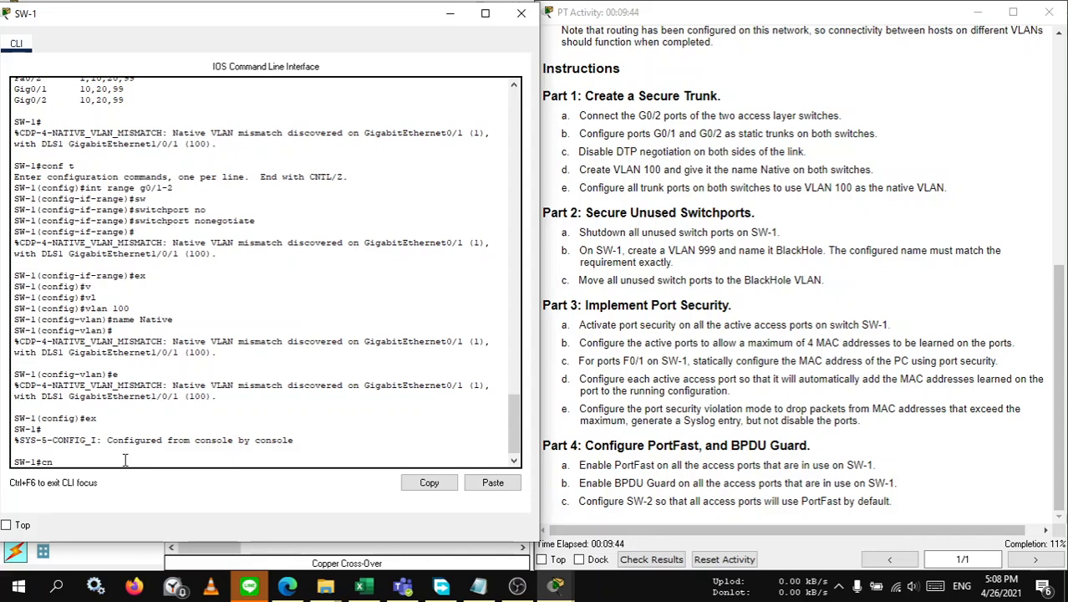
pyautogui.press('Return')
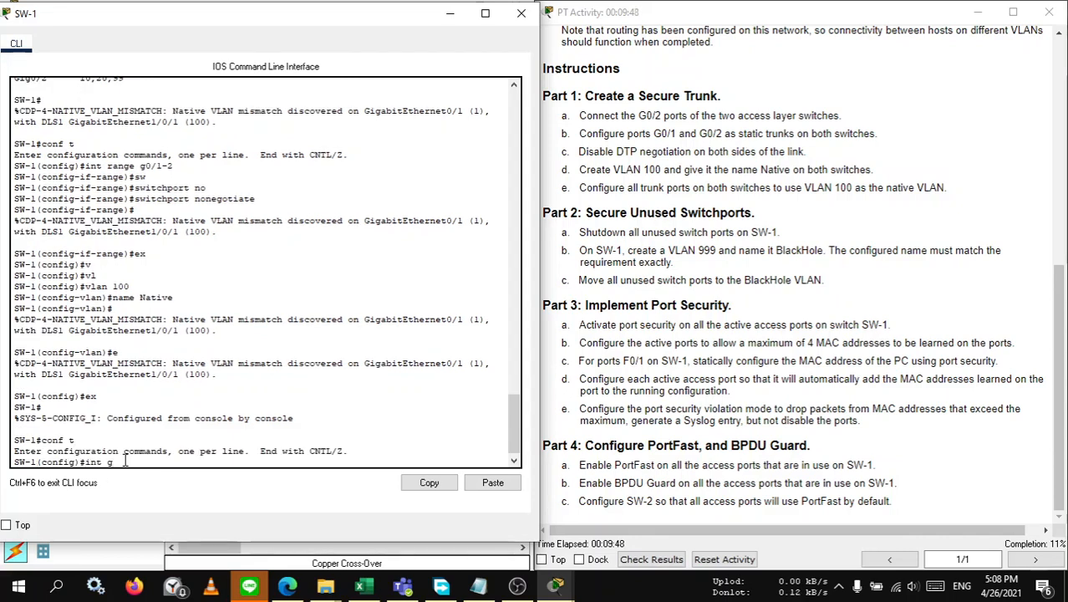
pyautogui.write('int range')
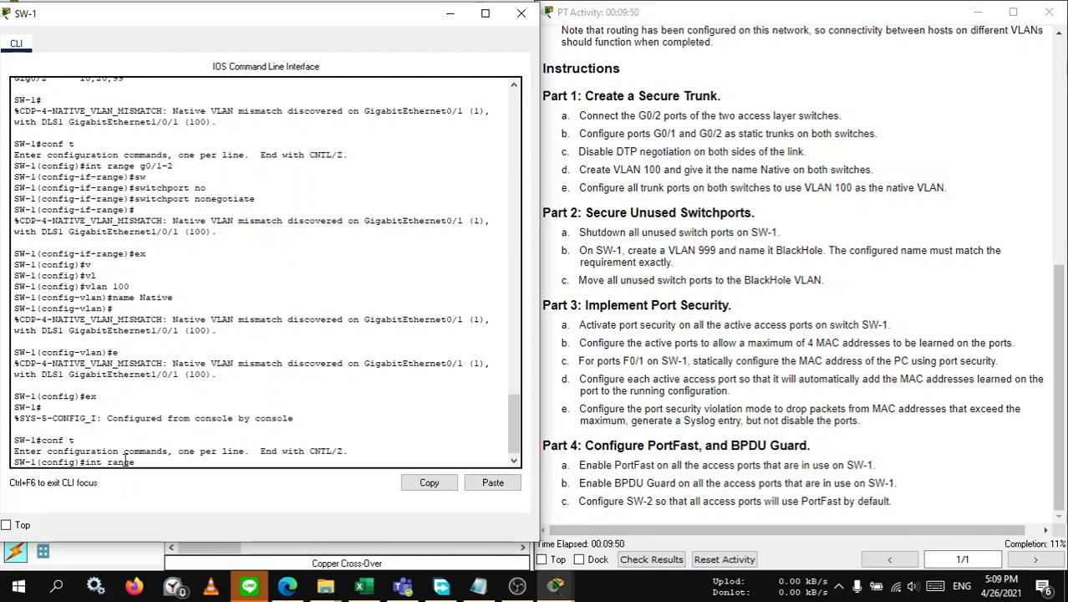
pyautogui.write(' g0/1-')
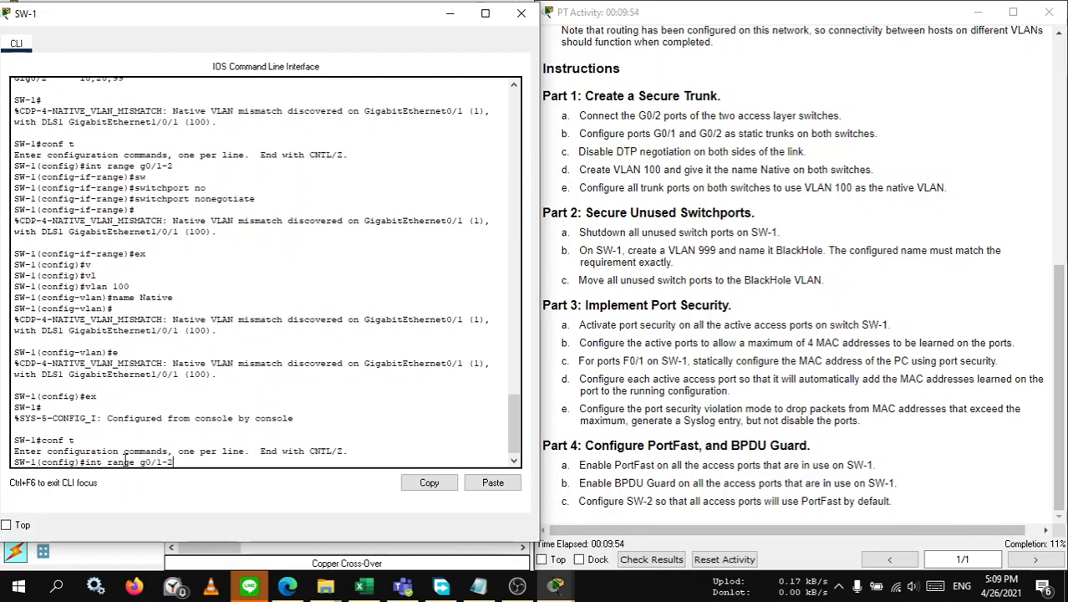
pyautogui.write('2')
pyautogui.press('Return')
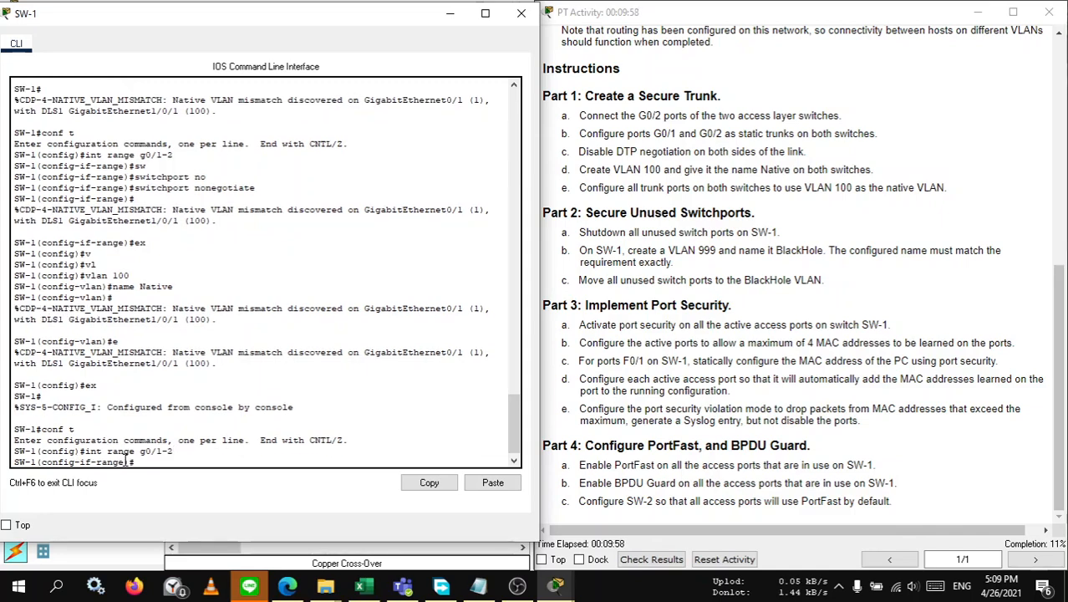
# Step: Set VLAN 100 as the native VLAN on SW-1's selected range with switchport trunk native vlan 100, and dismiss the SW-1 window
pyautogui.write('sw')
pyautogui.press('Tab')
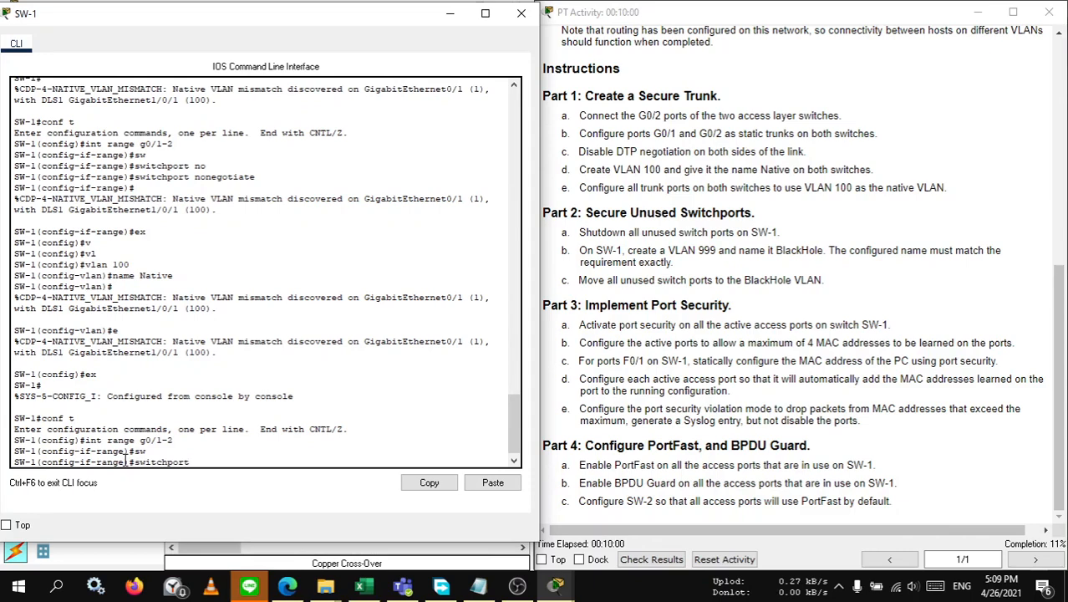
pyautogui.write('tr')
pyautogui.press('Tab')
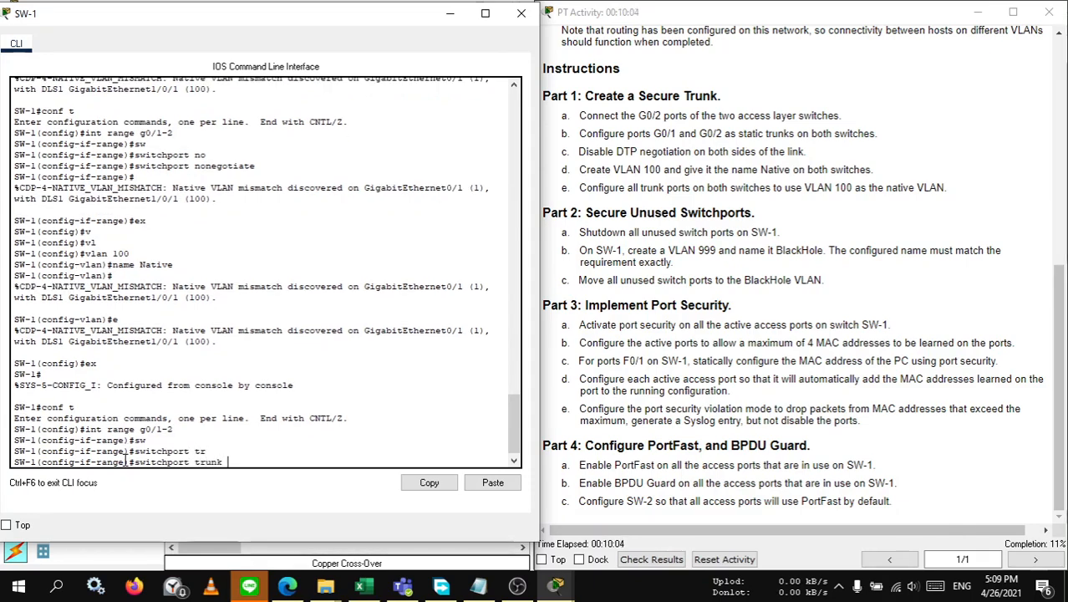
pyautogui.write('nati')
pyautogui.press('Tab')
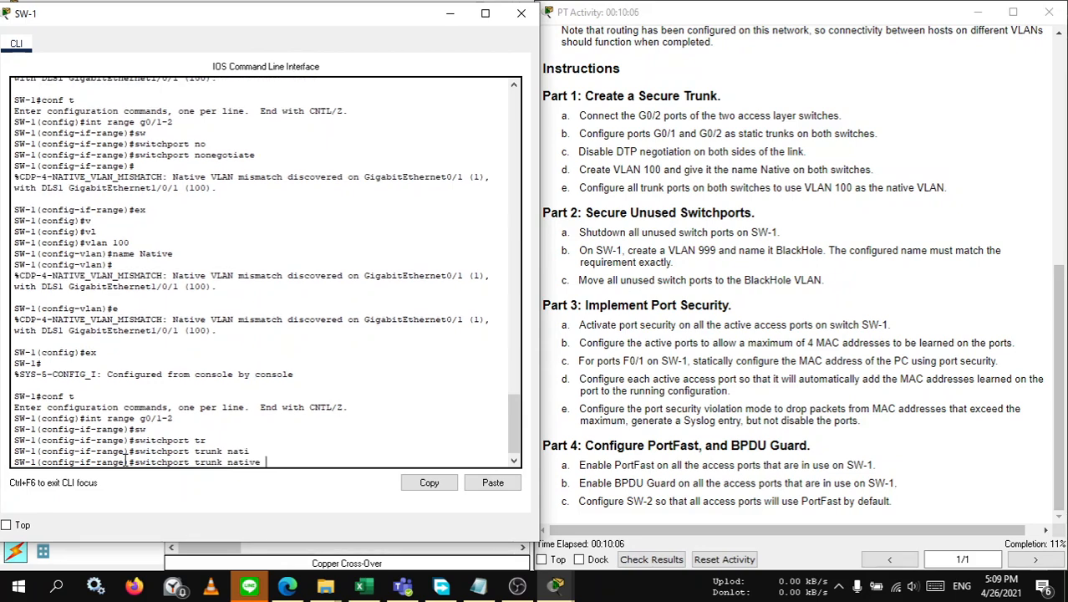
pyautogui.write('vl')
pyautogui.press('Tab')
pyautogui.write('100')
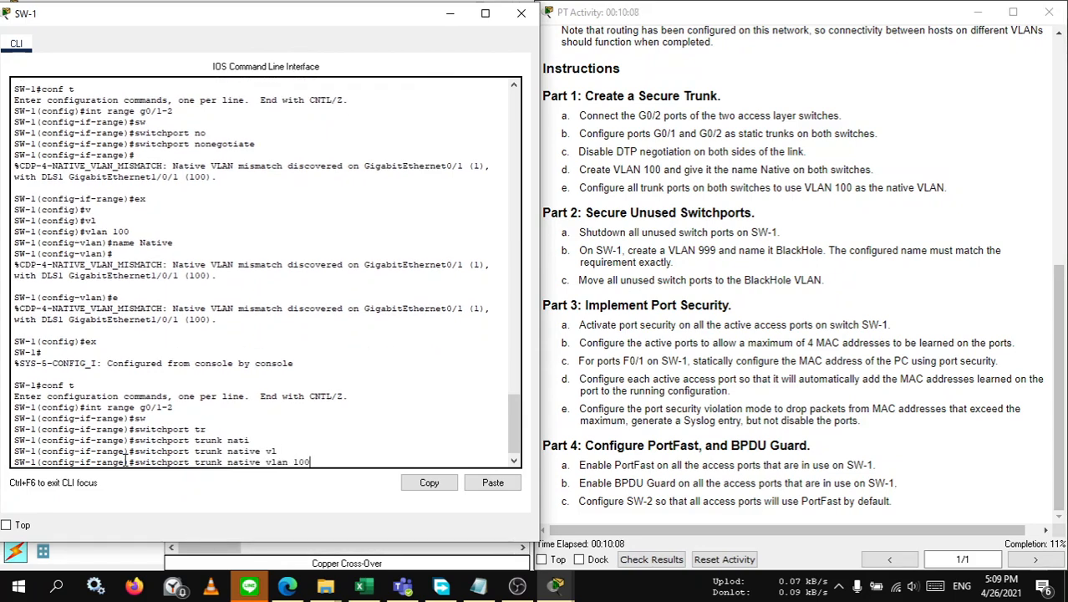
pyautogui.press('Return')
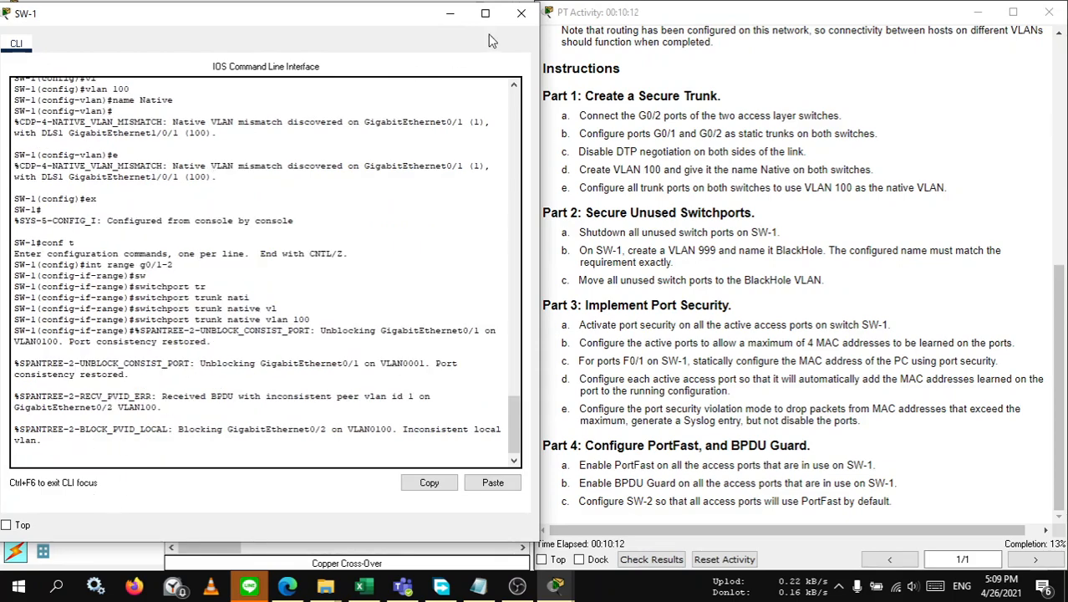
pyautogui.click(520, 13)
# Step: Switch to SW-2, leave VLAN configuration with ex, and enter interface range configuration for g0/1-2
pyautogui.click(374, 244)
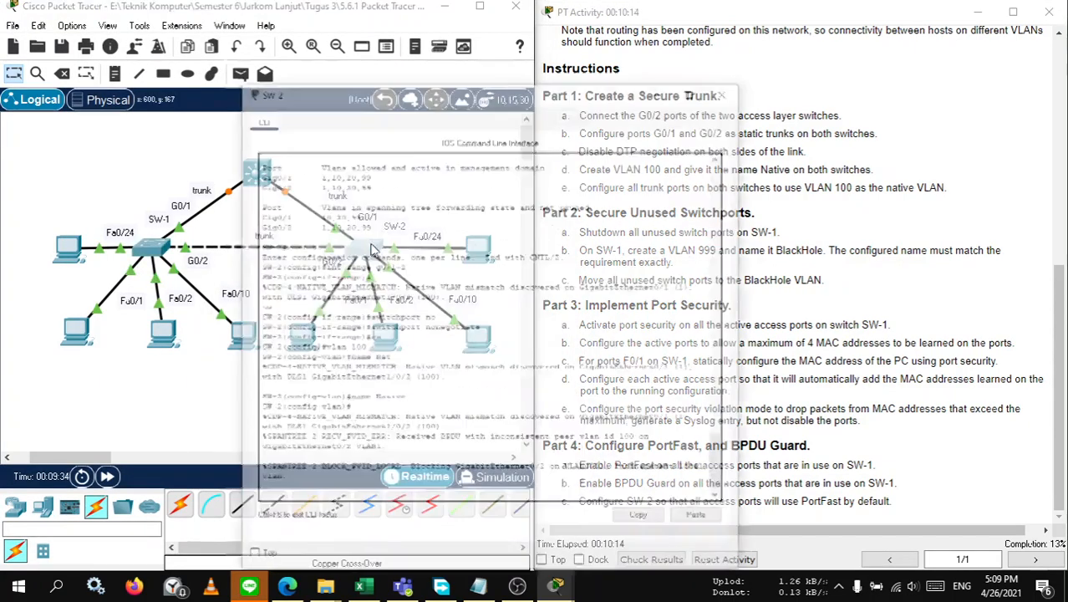
pyautogui.press('Return')
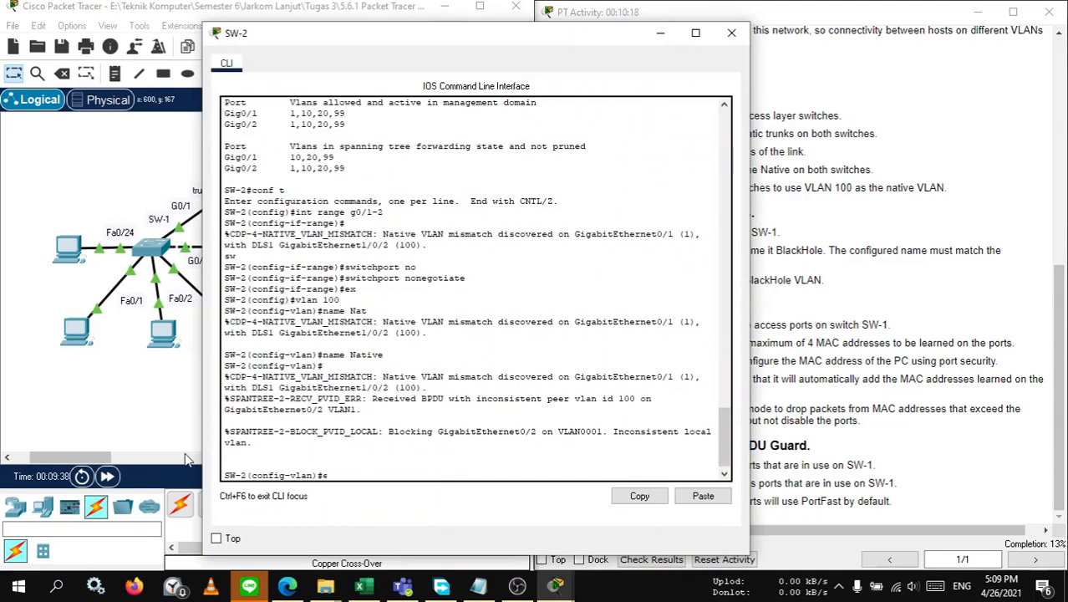
pyautogui.write('ex')
pyautogui.press('Return')
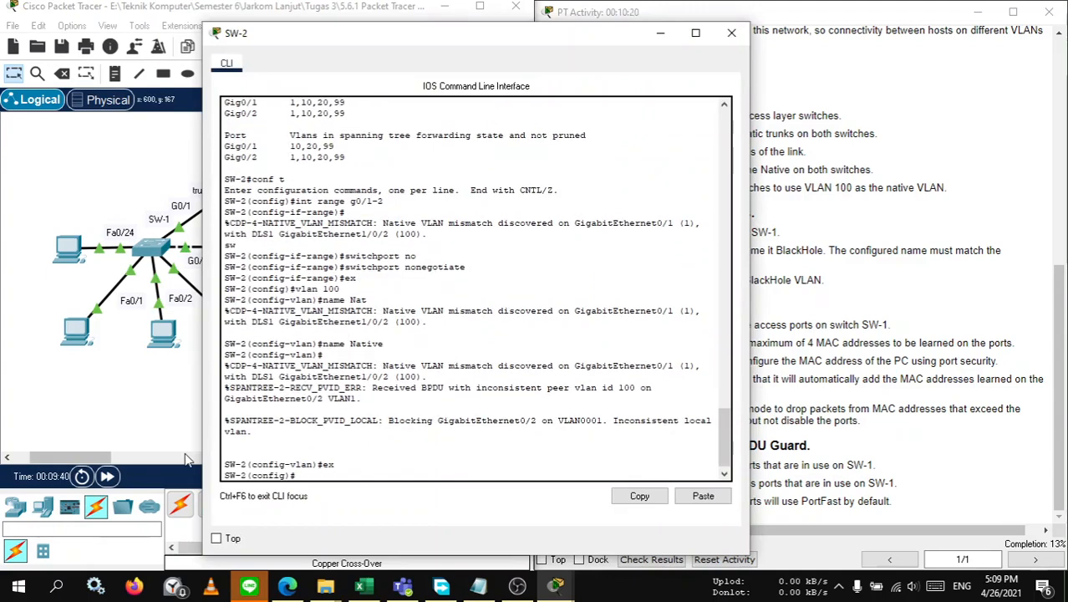
pyautogui.write('int range')
pyautogui.write('g0/1-2')
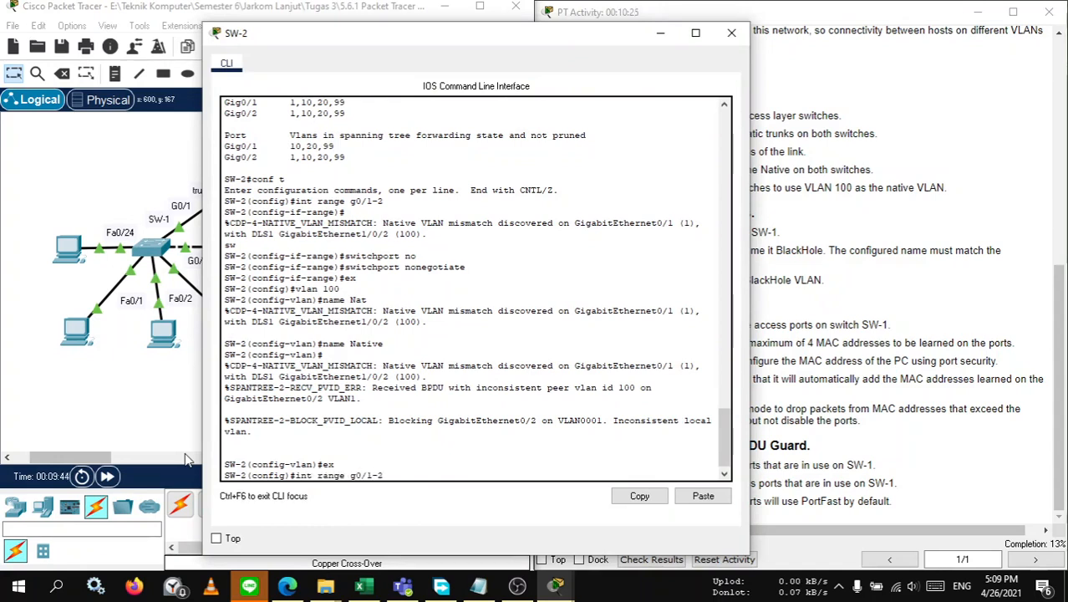
pyautogui.press('Return')
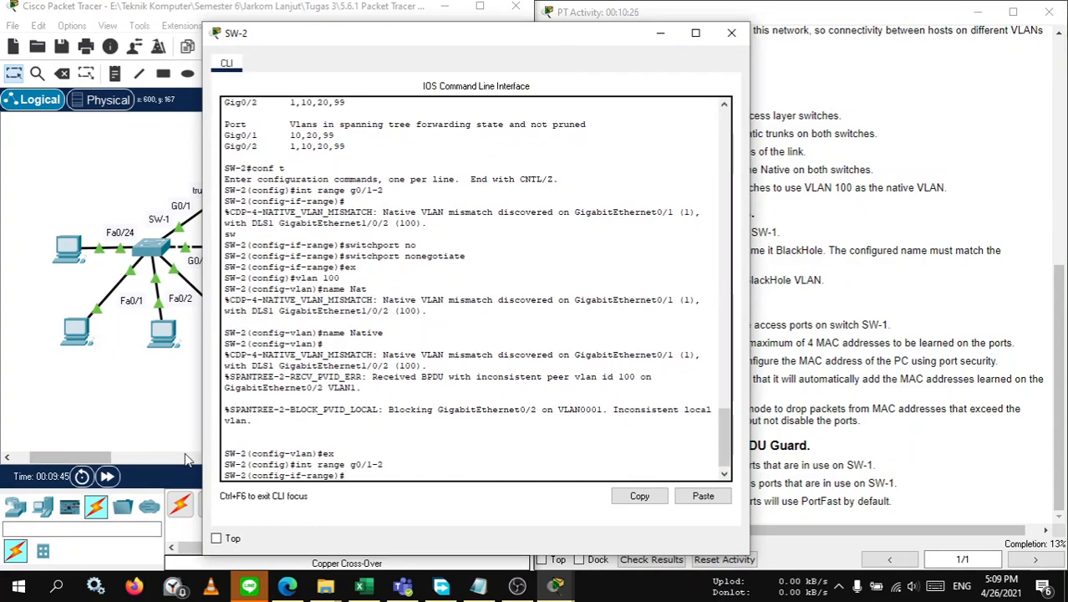
# Step: Set VLAN 100 as the native VLAN on SW-2's selected range with switchport trunk native vlan 100, and minimize the SW-2 window
pyautogui.write('sw')
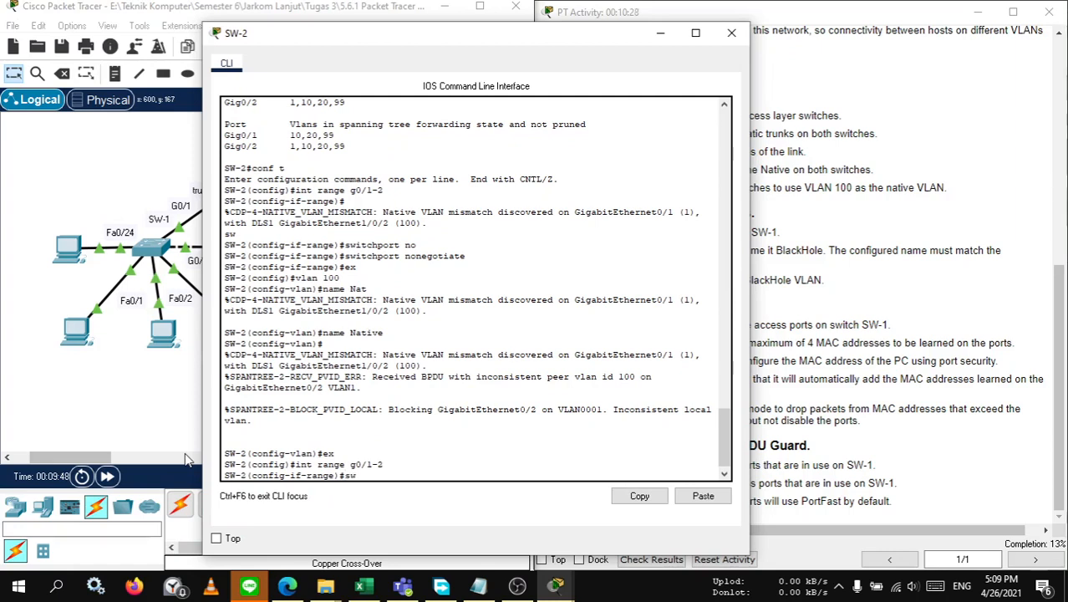
pyautogui.press('Tab')
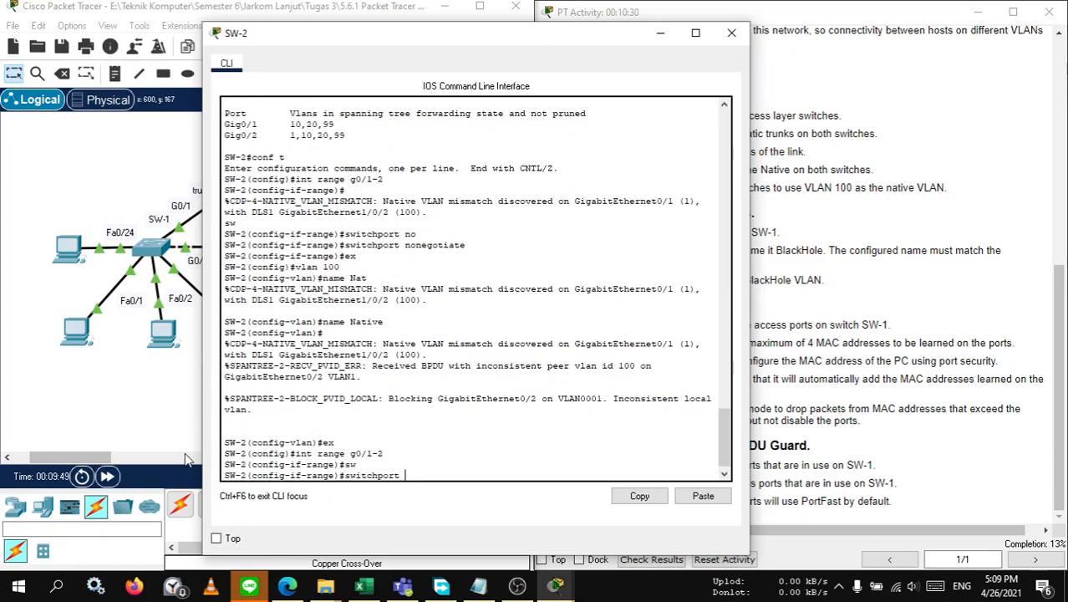
pyautogui.write('tr')
pyautogui.press('Tab')
pyautogui.write('n')
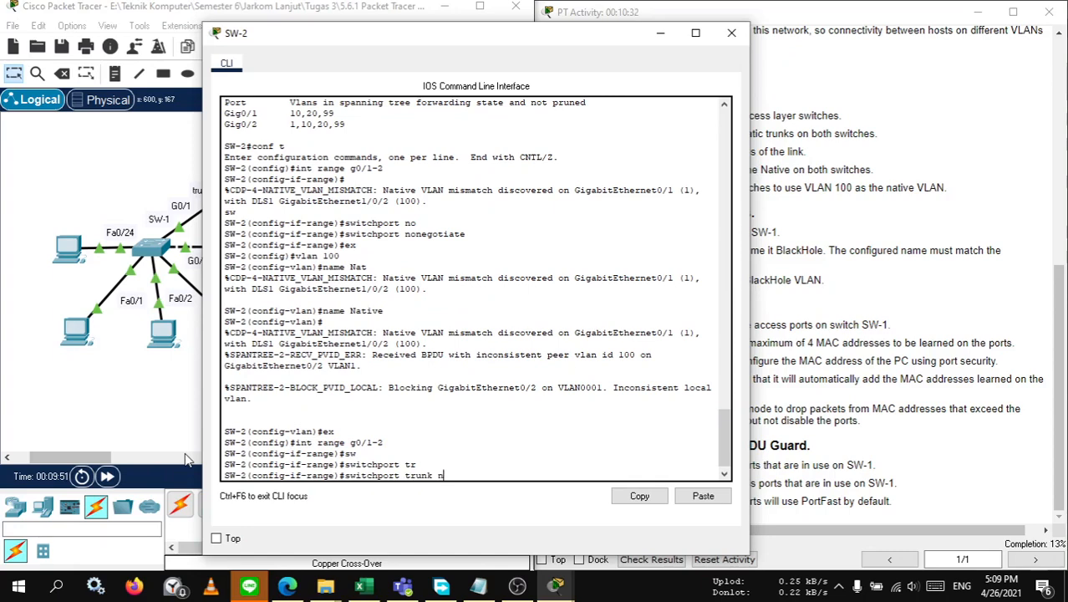
pyautogui.press('Tab')
pyautogui.write('vl')
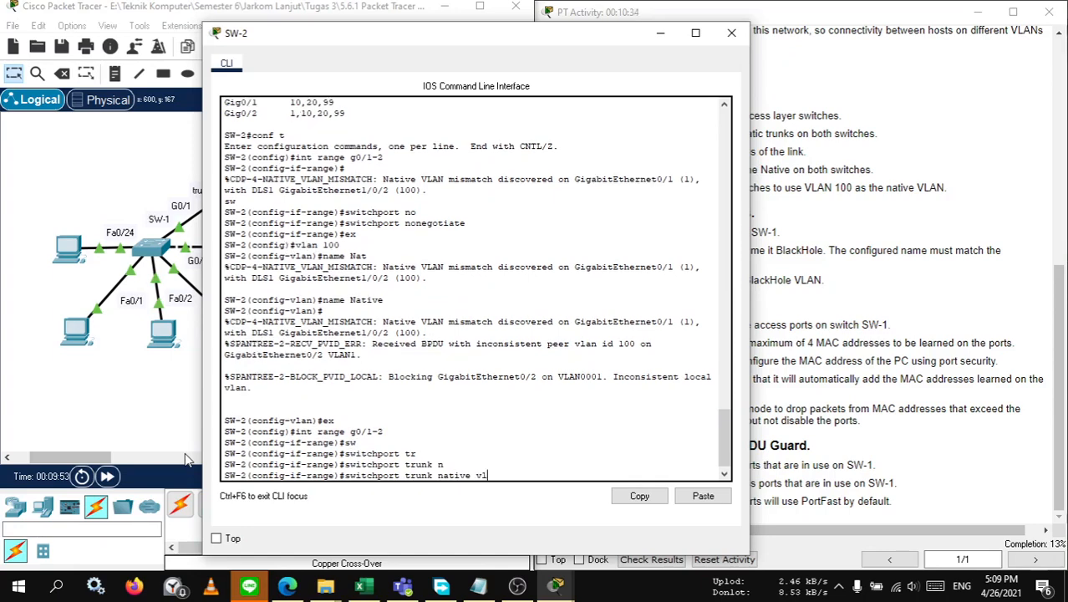
pyautogui.press('Tab')
pyautogui.write('100')
pyautogui.press('Return')
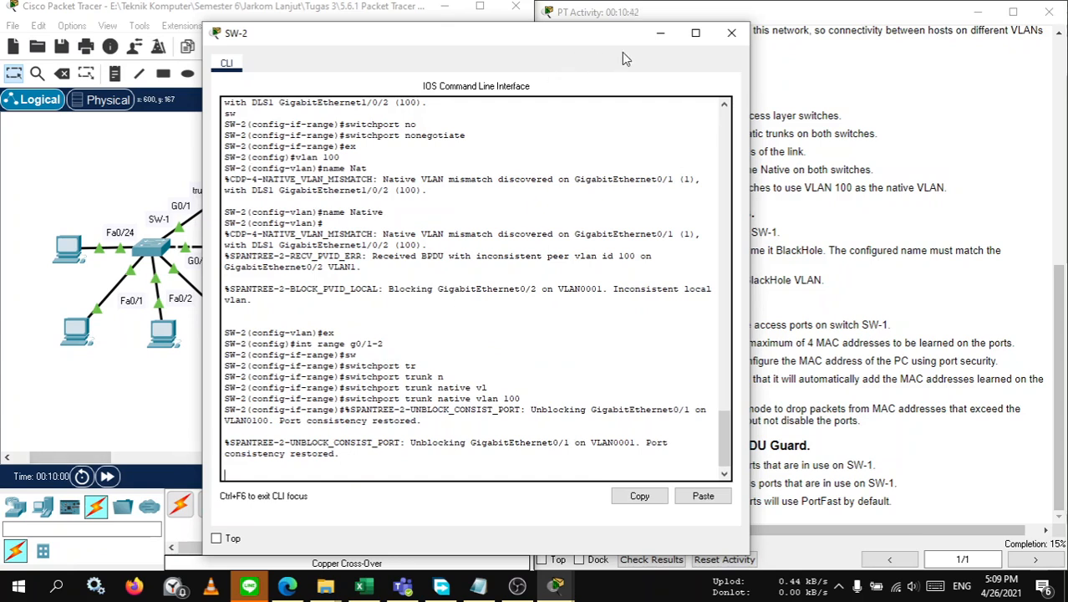
pyautogui.click(660, 33)
# Step: Check the latest console messages on SW-1's command line and minimize its window
pyautogui.click(147, 249)
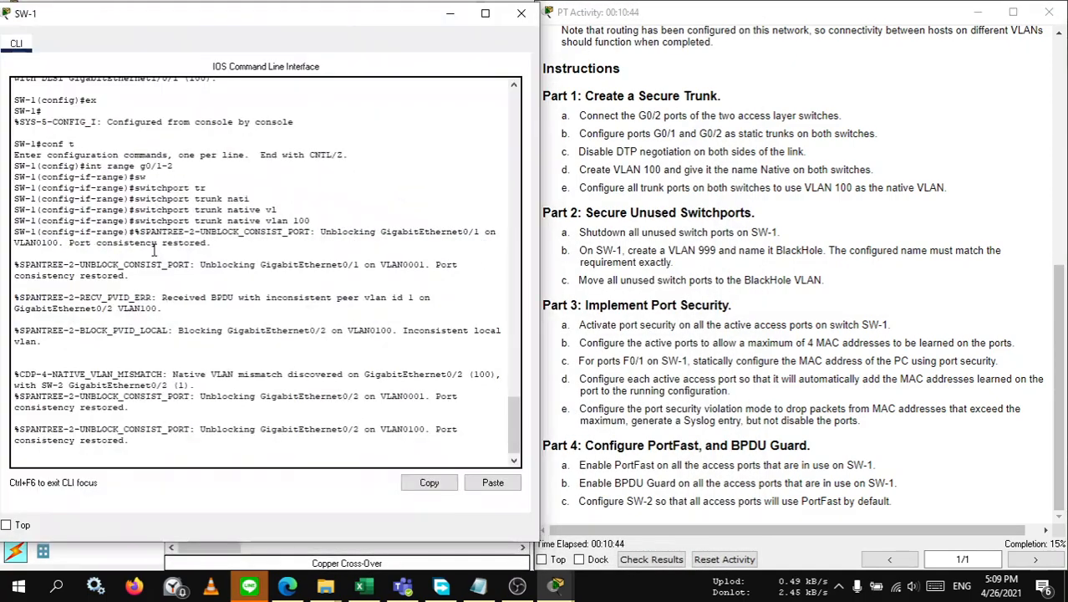
pyautogui.press('Return')
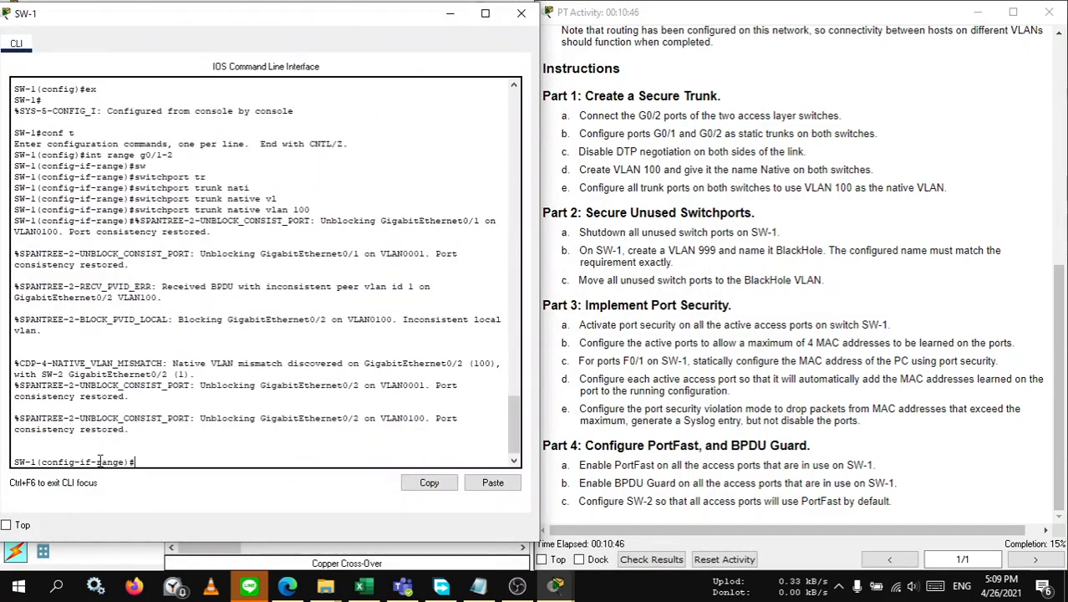
pyautogui.click(450, 13)
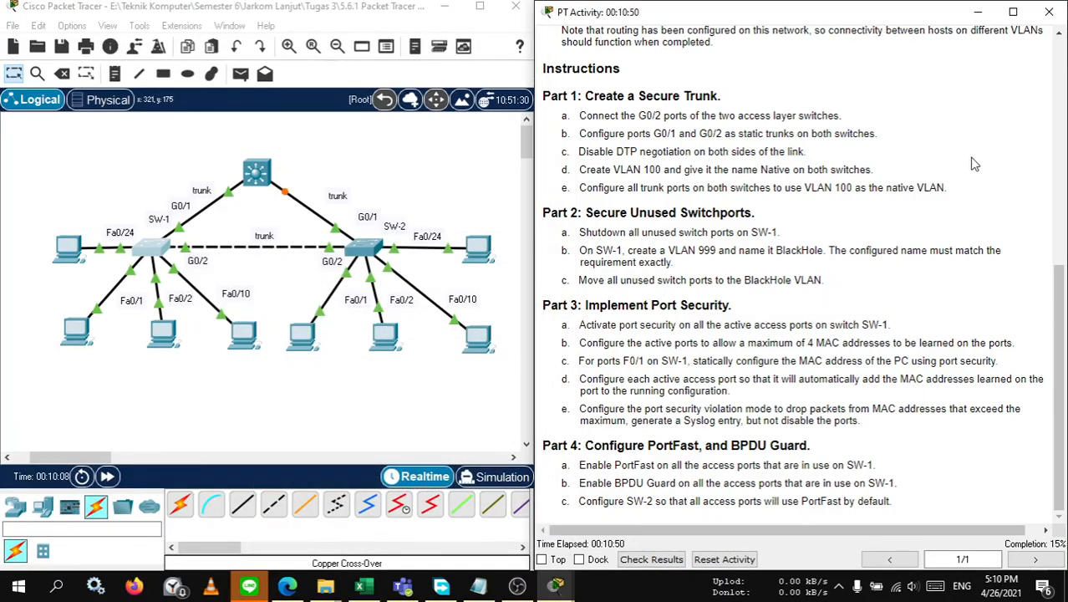
# Step: On SW-1, leave the current interface range with ex and enter interface range configuration for fa0/3-9, fa0/11-23
pyautogui.moveTo(887, 187); pyautogui.dragTo(965, 194)
pyautogui.click(829, 236)
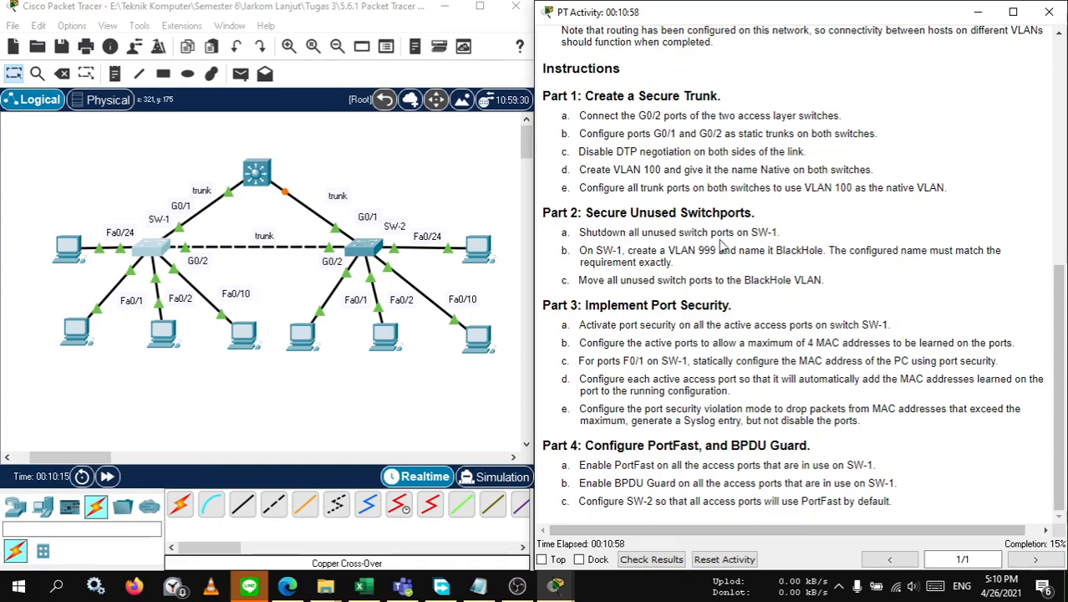
pyautogui.click(163, 250)
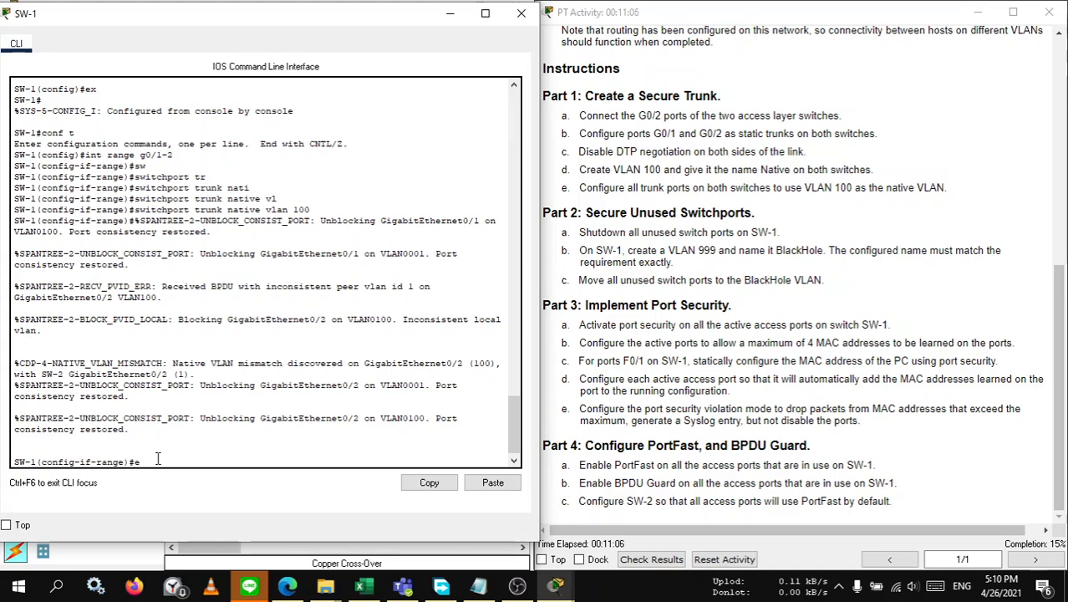
pyautogui.write('x')
pyautogui.press('Return')
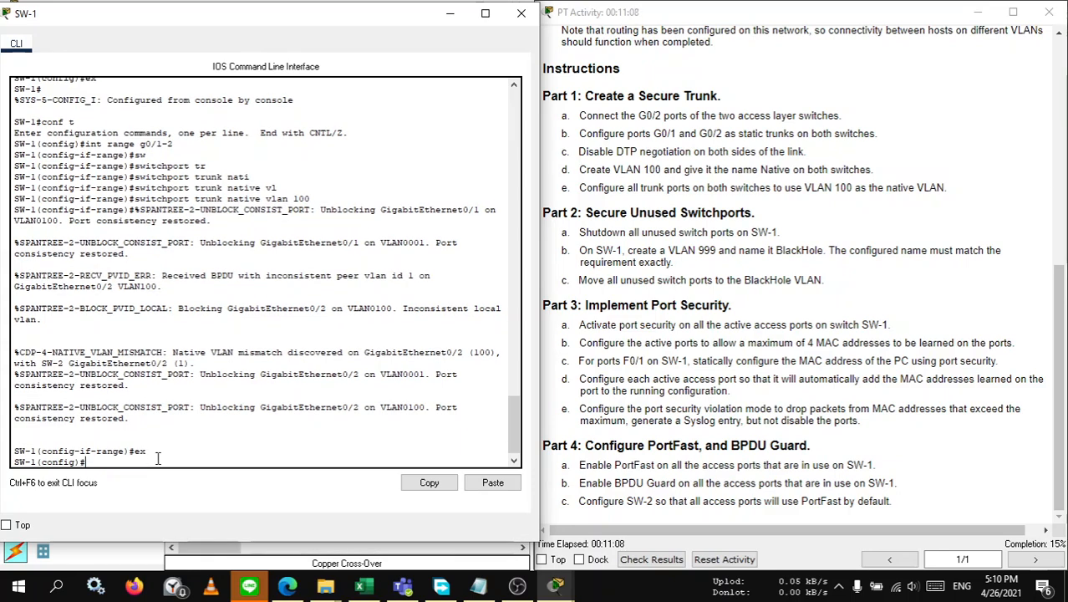
pyautogui.write('int')
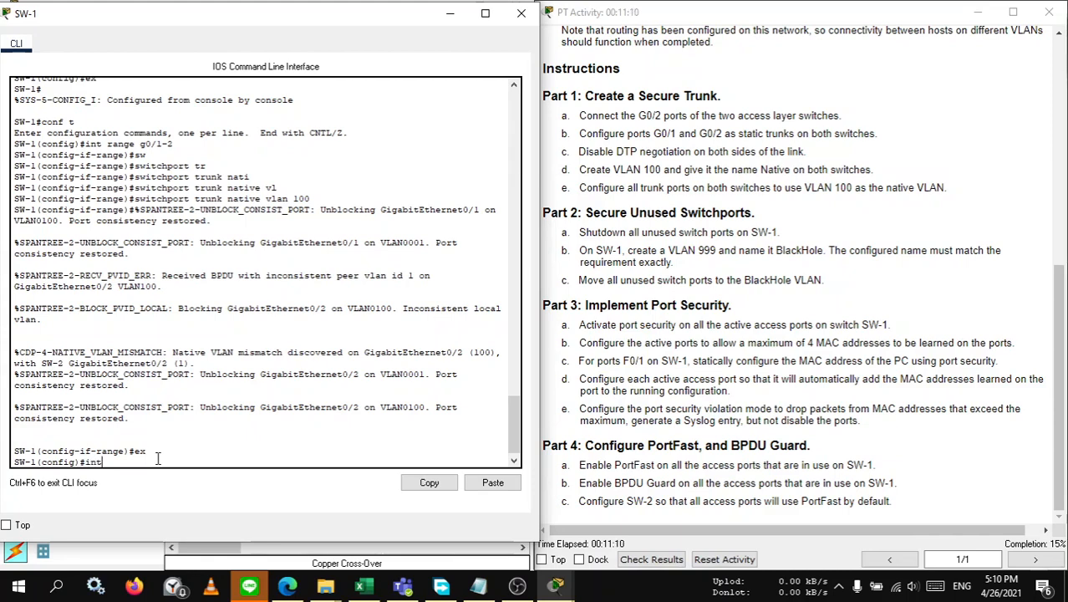
pyautogui.scroll(10, 767, 313)
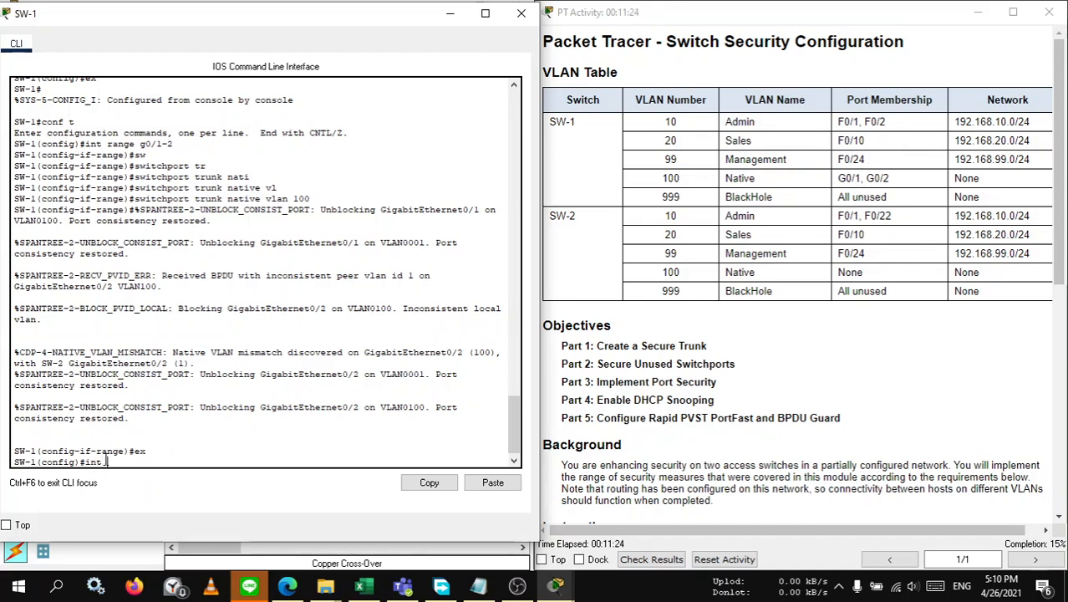
pyautogui.write('range fa0/3-9, fa')
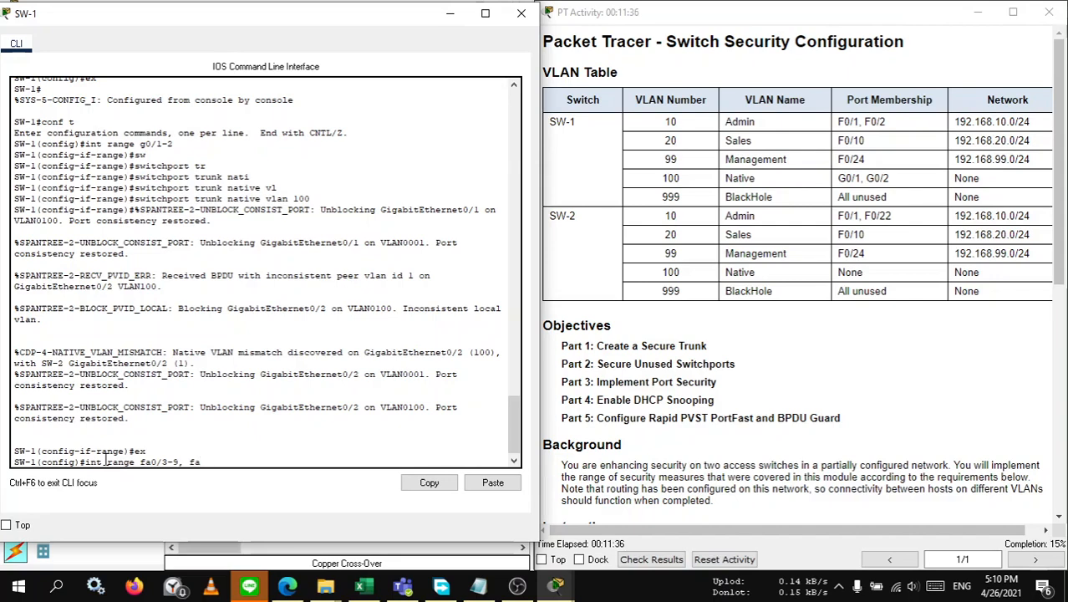
pyautogui.write('0/')
pyautogui.write('11-23')
pyautogui.press('Return')
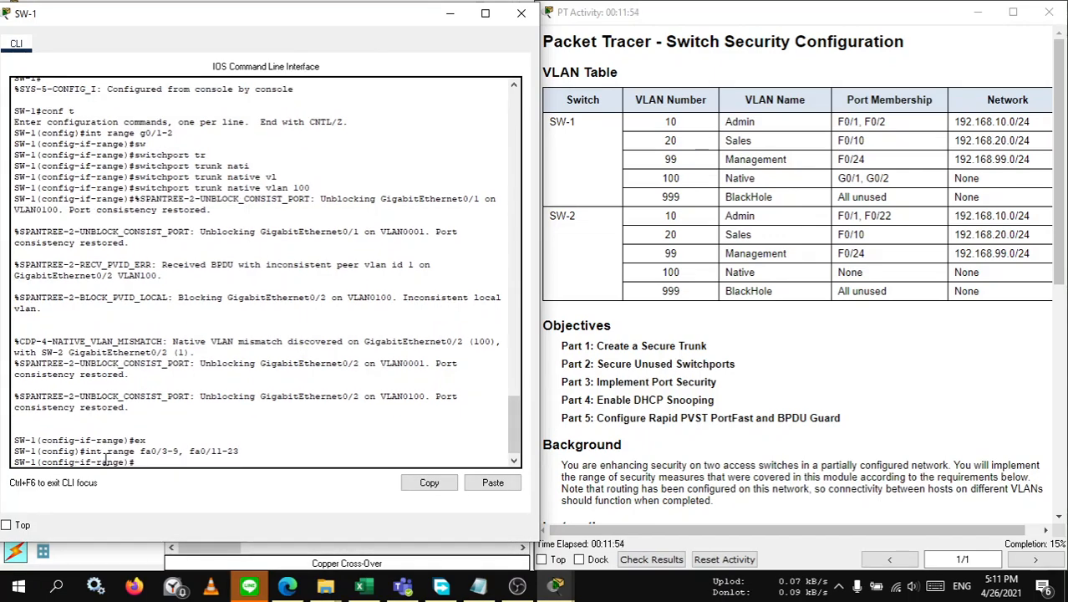
pyautogui.scroll(-5, 794, 308)
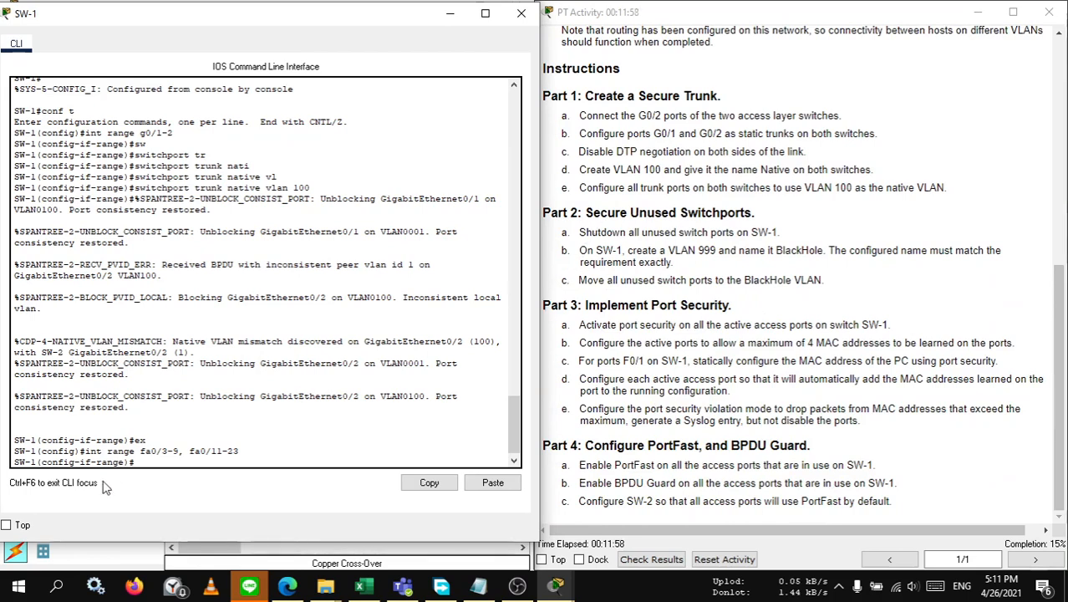
pyautogui.write('sw')
pyautogui.press('Tab')
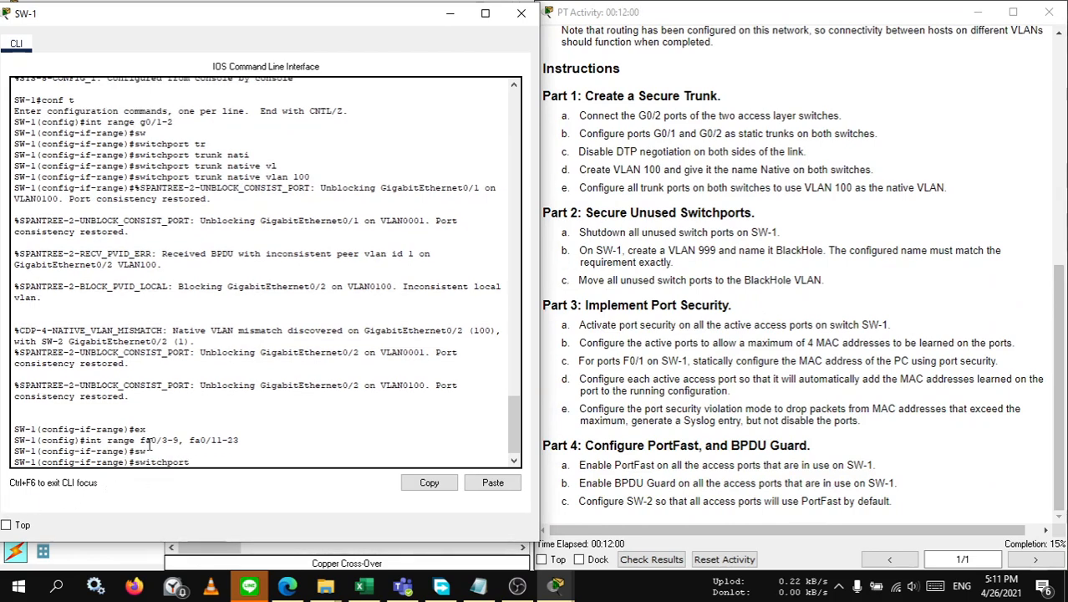
pyautogui.press('BackSpace')
pyautogui.press('BackSpace')
pyautogui.press('BackSpace')
pyautogui.press('BackSpace')
pyautogui.press('BackSpace')
pyautogui.press('BackSpace')
pyautogui.press('BackSpace')
pyautogui.press('BackSpace')
pyautogui.press('BackSpace')
pyautogui.press('BackSpace')
pyautogui.press('BackSpace')
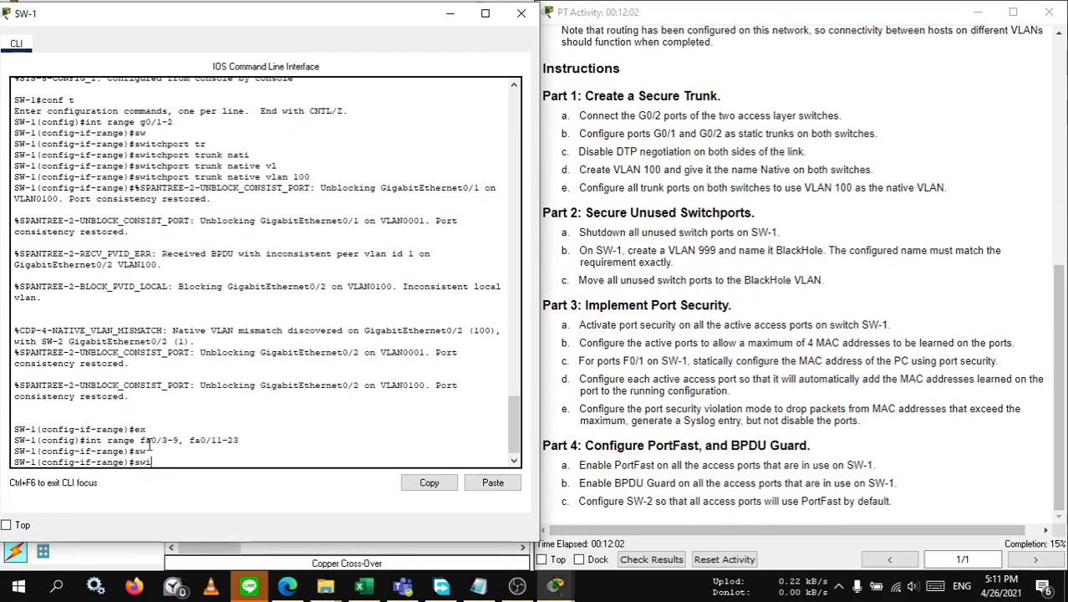
# Step: Shut down the selected unused ports on SW-1 with shutdown, and leave interface range configuration with ex
pyautogui.write('sh')
pyautogui.press('Tab')
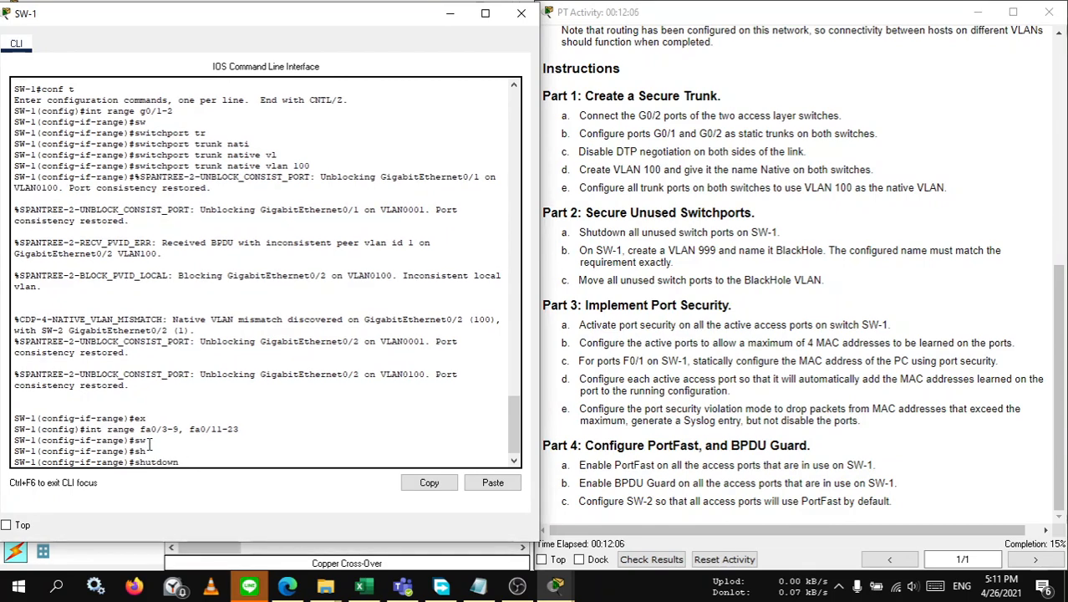
pyautogui.press('Return')
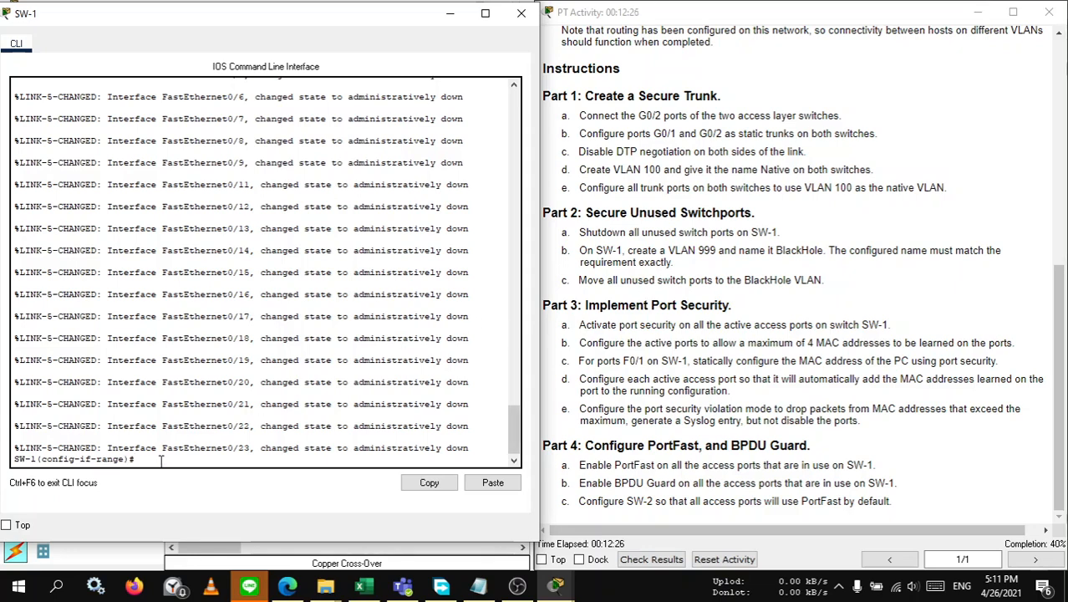
pyautogui.write('ex')
pyautogui.press('Return')
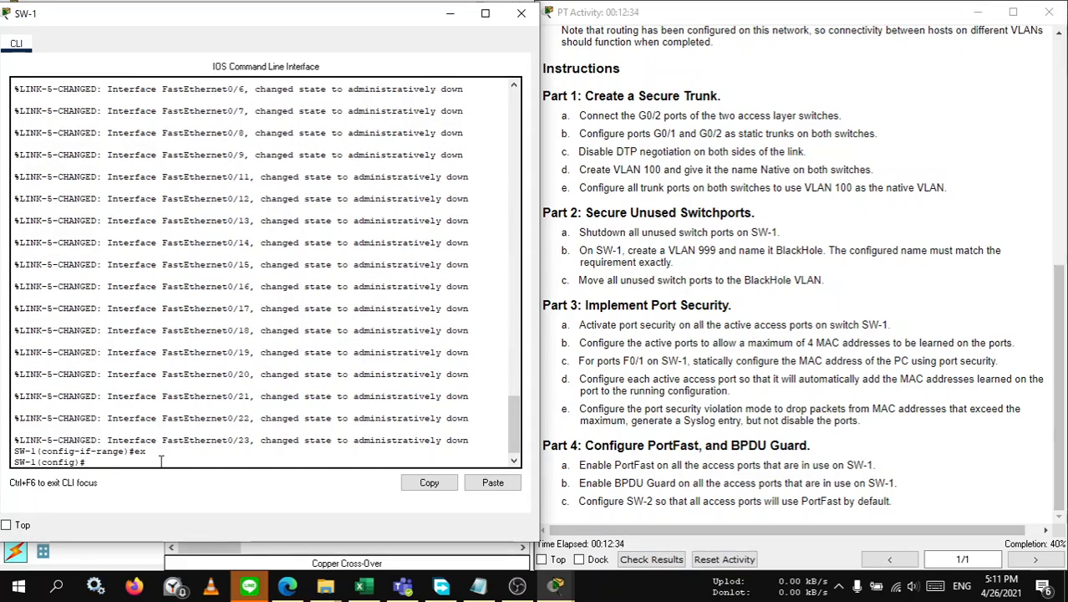
# Step: Create VLAN 999 on SW-1, name it BlackHole, and leave VLAN configuration with ex
pyautogui.write('vla')
pyautogui.press('Tab')
pyautogui.write('999')
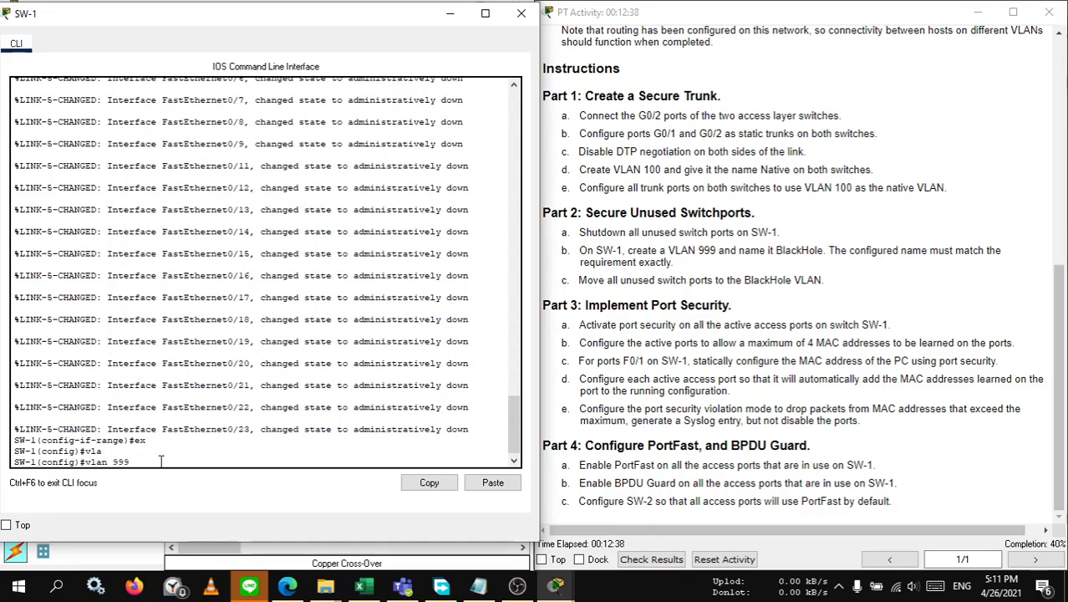
pyautogui.press('Return')
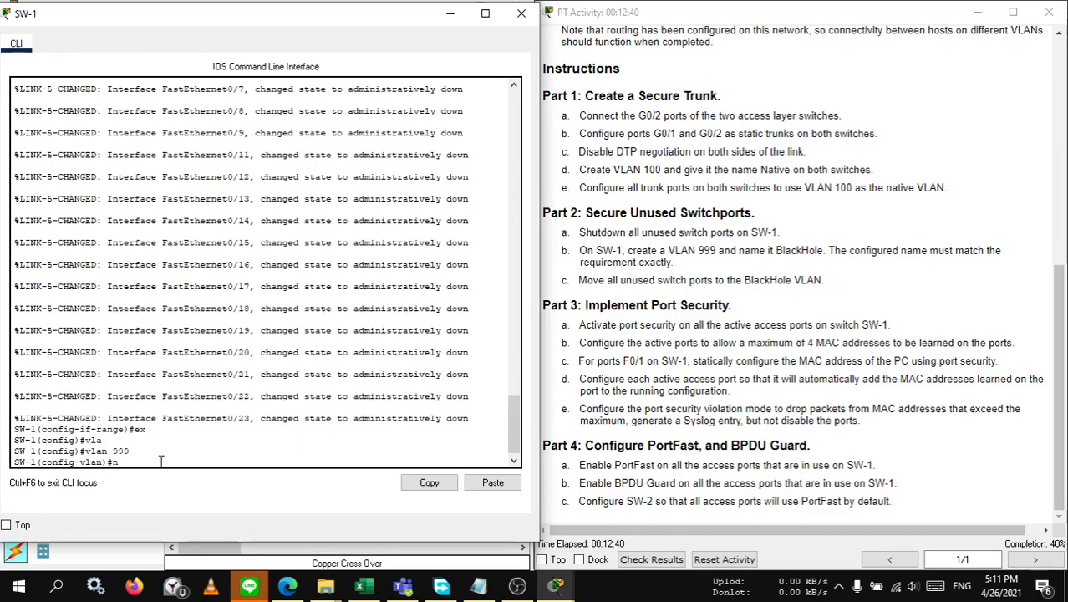
pyautogui.write('name B')
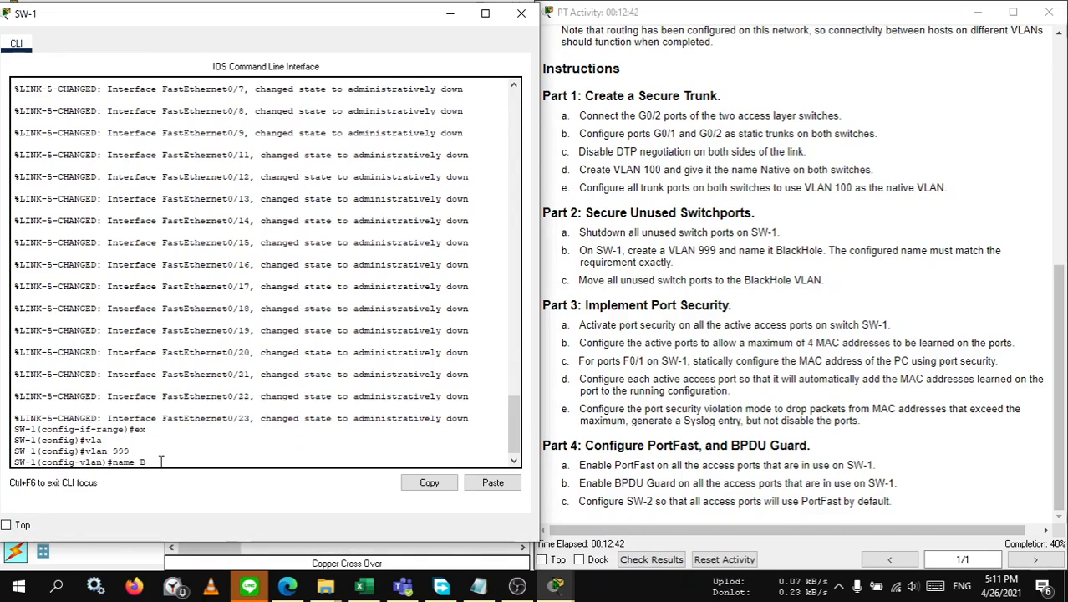
pyautogui.write('lackHole')
pyautogui.press('Return')
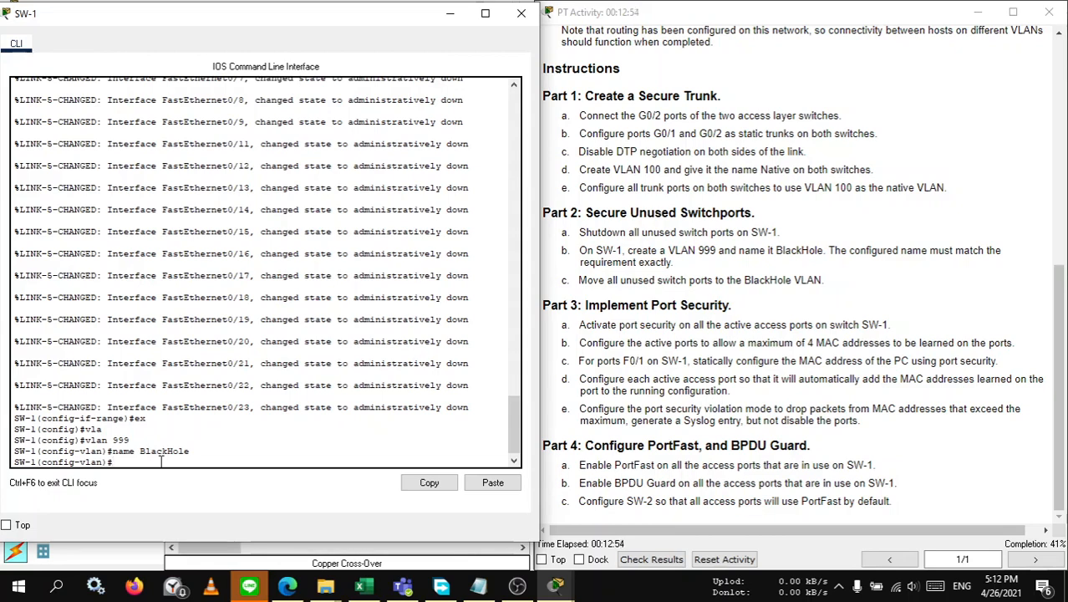
pyautogui.write('ex')
pyautogui.press('Return')
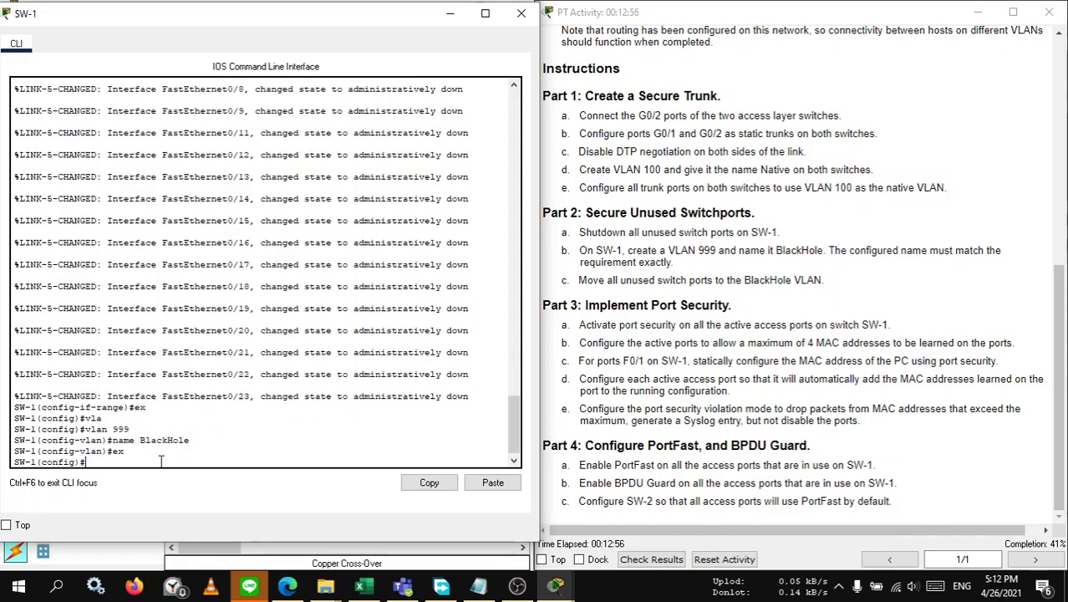
# Step: Recall the unused-port range command and re-enter interface range configuration for fa0/3-9, fa0/11-23 on SW-1
pyautogui.press('Up')
pyautogui.press('Up')
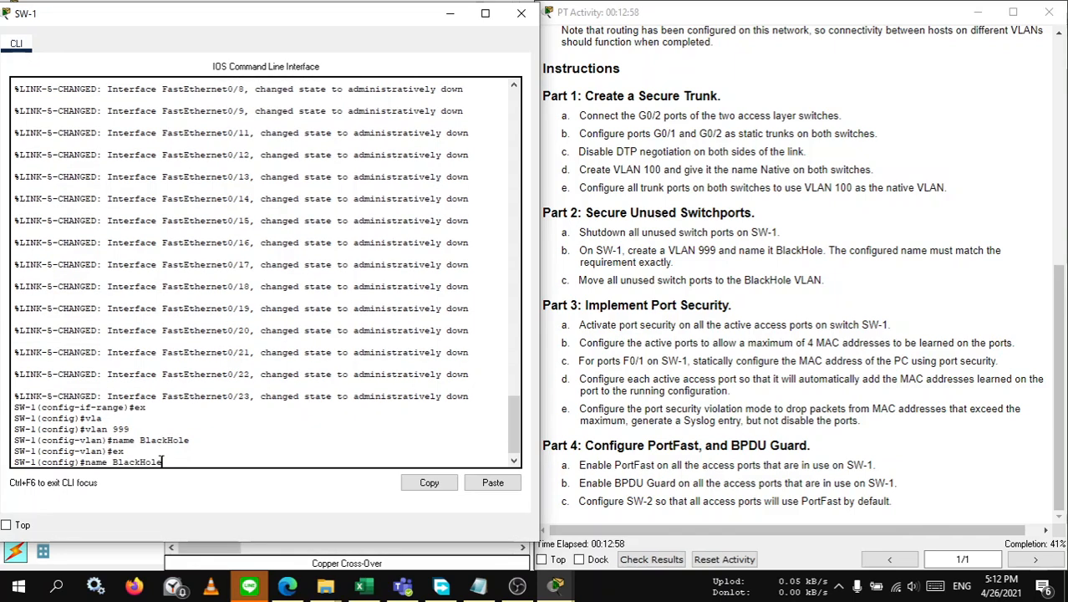
pyautogui.press('Up')
pyautogui.press('Up')
pyautogui.press('Up')
pyautogui.press('Up')
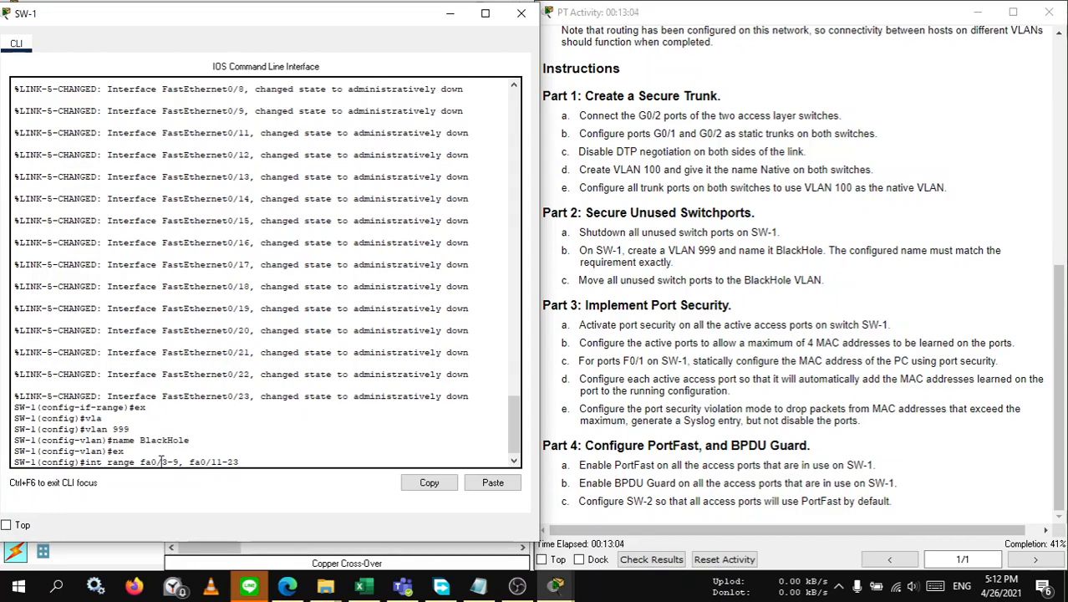
pyautogui.press('Return')
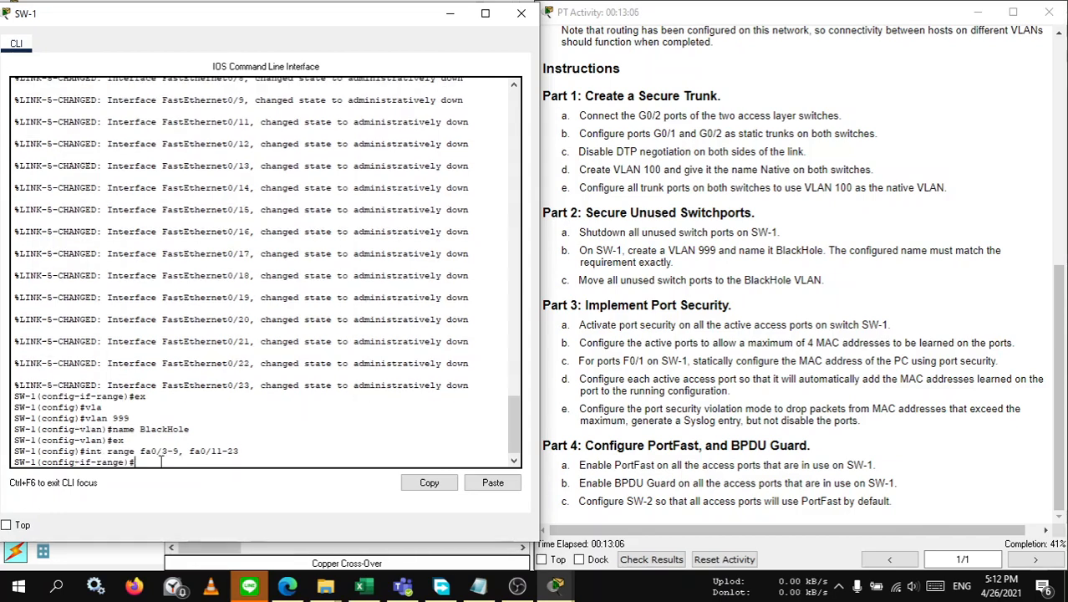
# Step: Assign the selected unused ports to VLAN 999 with switchport access vlan 999, and leave configuration mode with end
pyautogui.write('sw')
pyautogui.press('Tab')
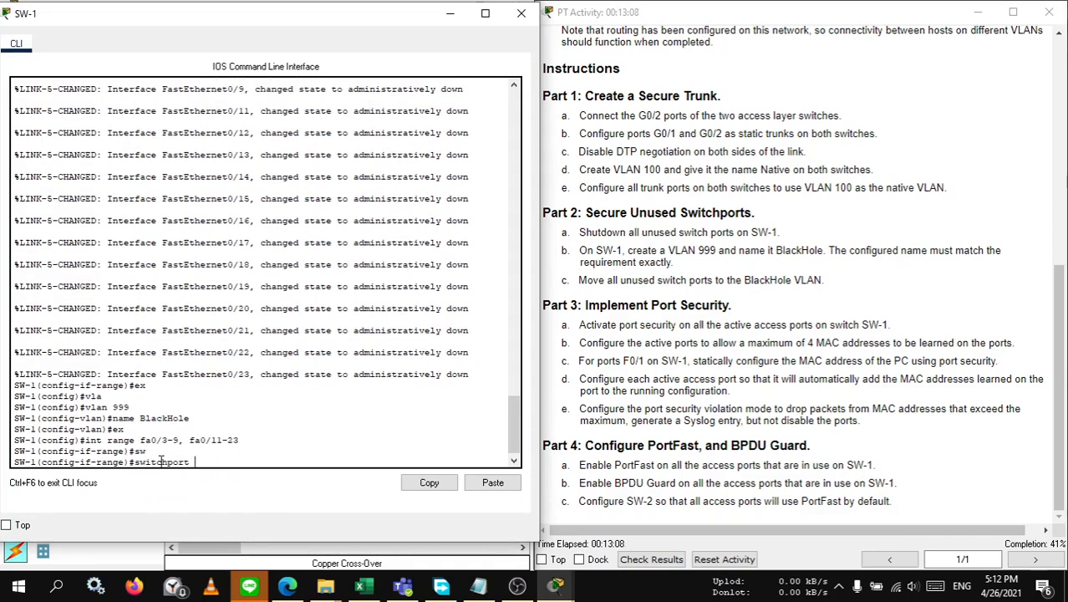
pyautogui.write('acc')
pyautogui.press('Tab')
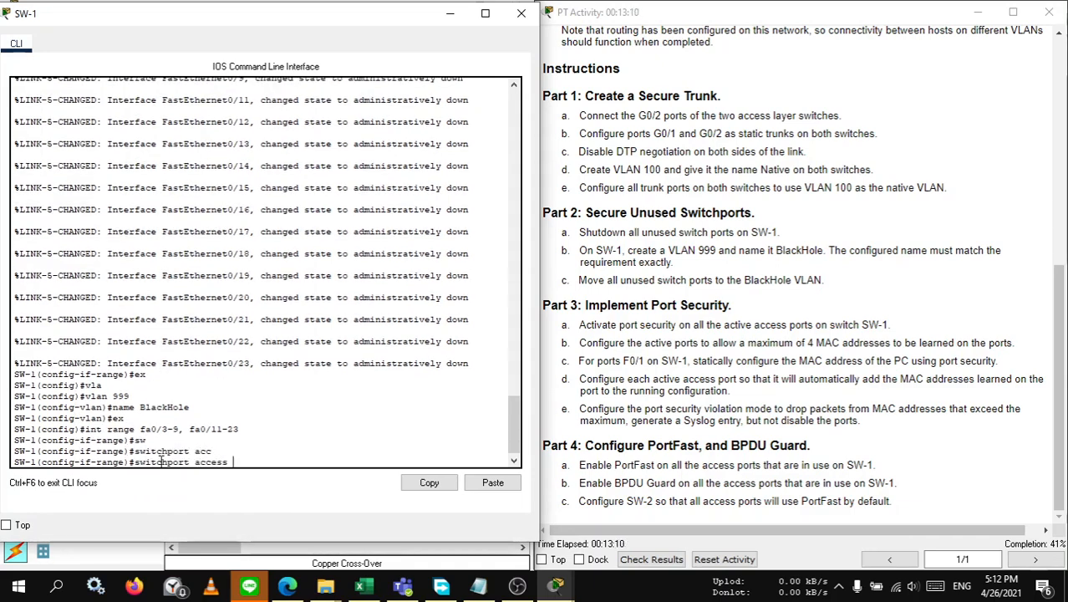
pyautogui.write('vl')
pyautogui.press('Tab')
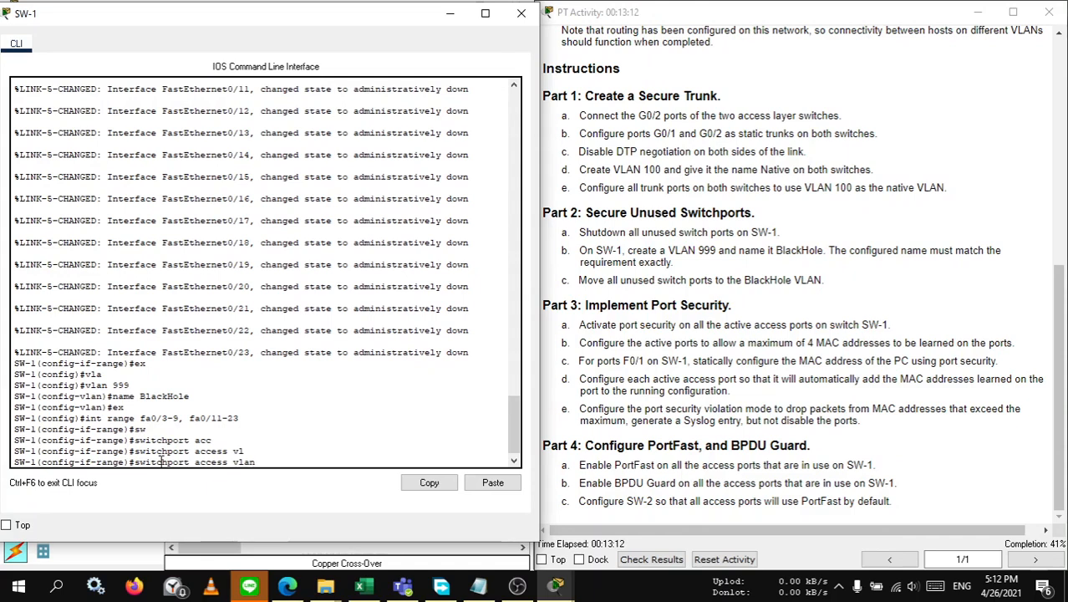
pyautogui.write('999')
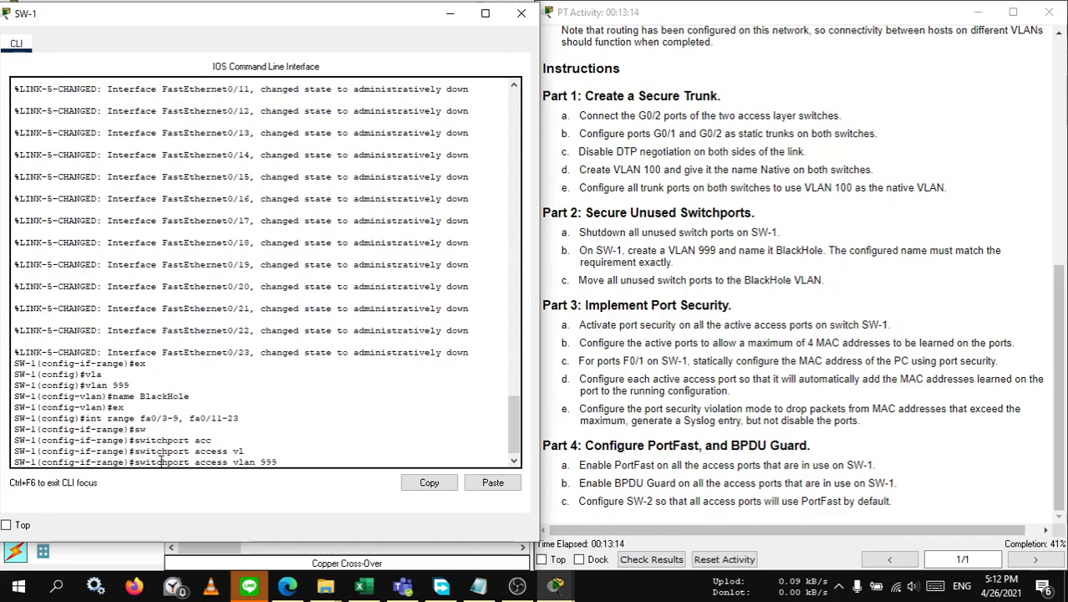
pyautogui.press('Return')
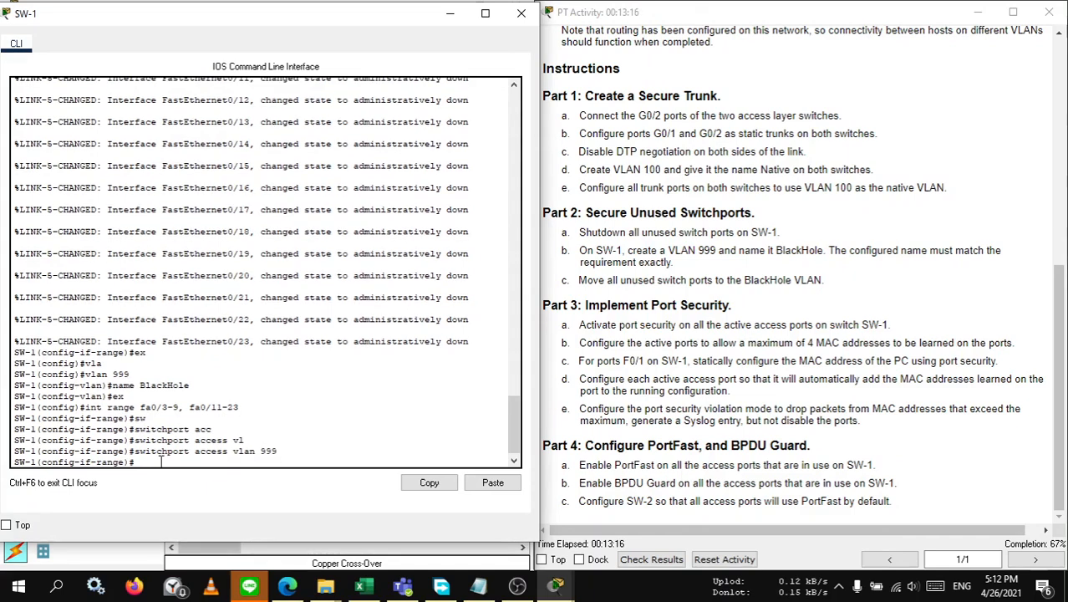
pyautogui.write('end')
pyautogui.press('Return')
pyautogui.press('Return')
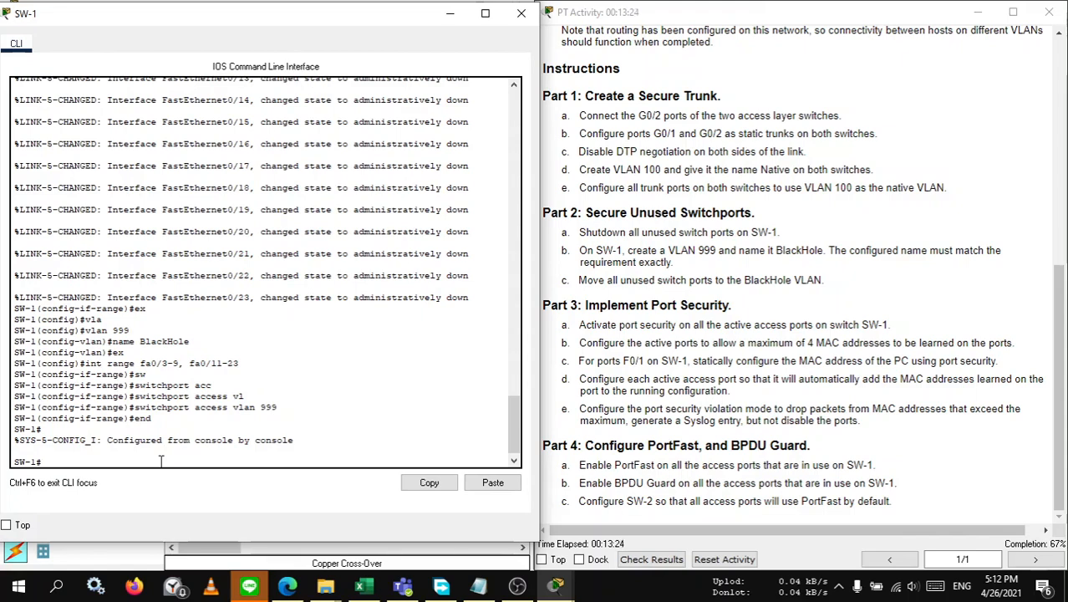
# Step: List SW-1's VLANs with show vl br and check the ports assigned to the BlackHole VLAN
pyautogui.write('sh')
pyautogui.press('Tab')
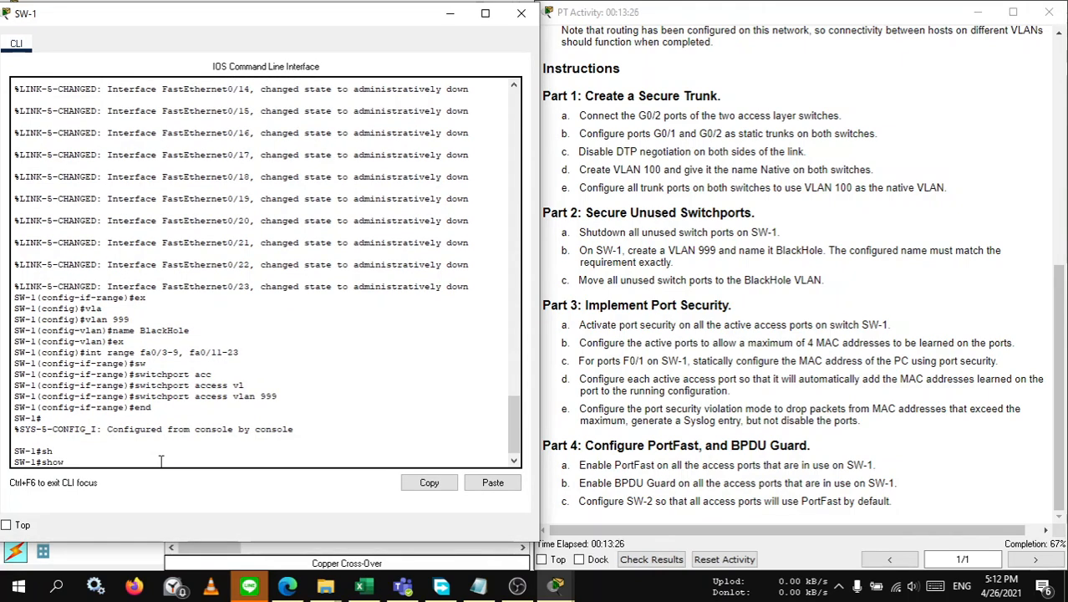
pyautogui.write('vl br')
pyautogui.press('Return')
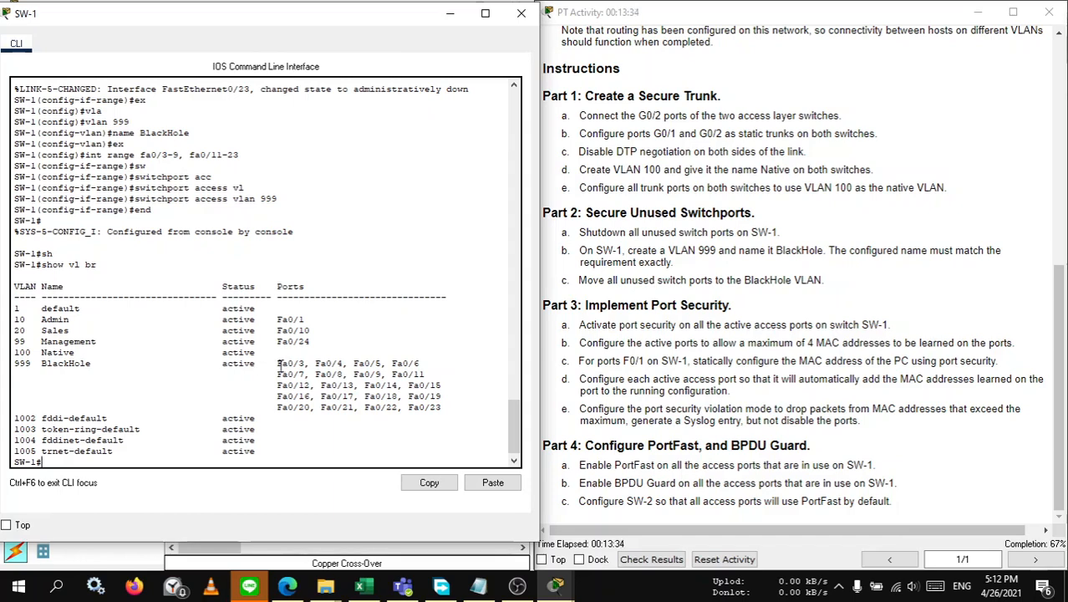
pyautogui.moveTo(276, 362); pyautogui.dragTo(461, 397)
pyautogui.click(460, 408)
# Step: Display SW-1's trunk interfaces with show int trunk, check their native VLANs, and minimize the SW-1 window
pyautogui.write('sh')
pyautogui.press('Tab')
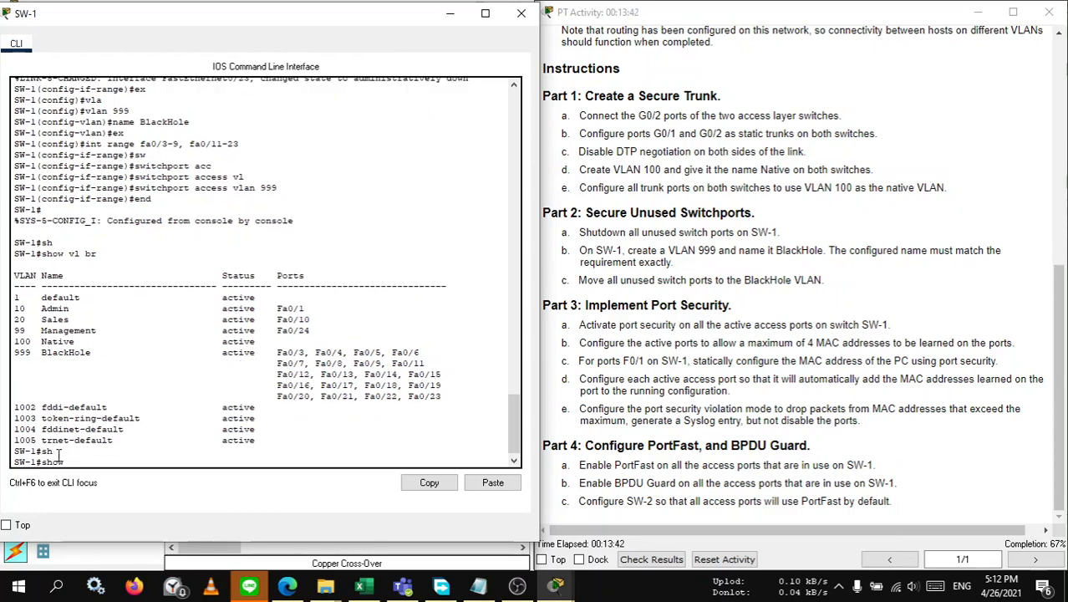
pyautogui.write('int trunk')
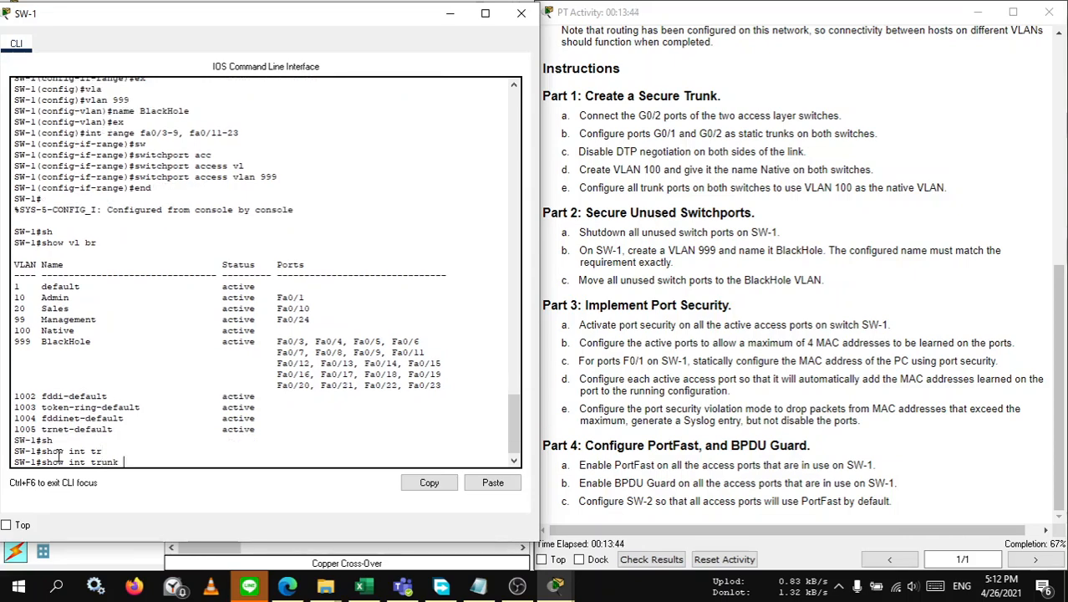
pyautogui.write('r')
pyautogui.press('Tab')
pyautogui.press('Return')
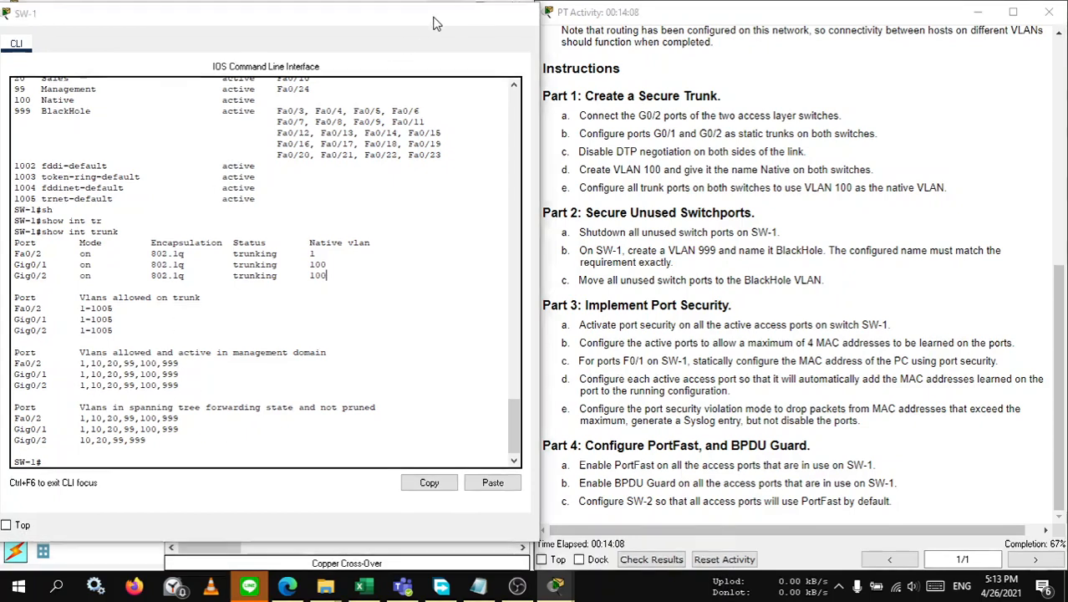
pyautogui.click(448, 14)
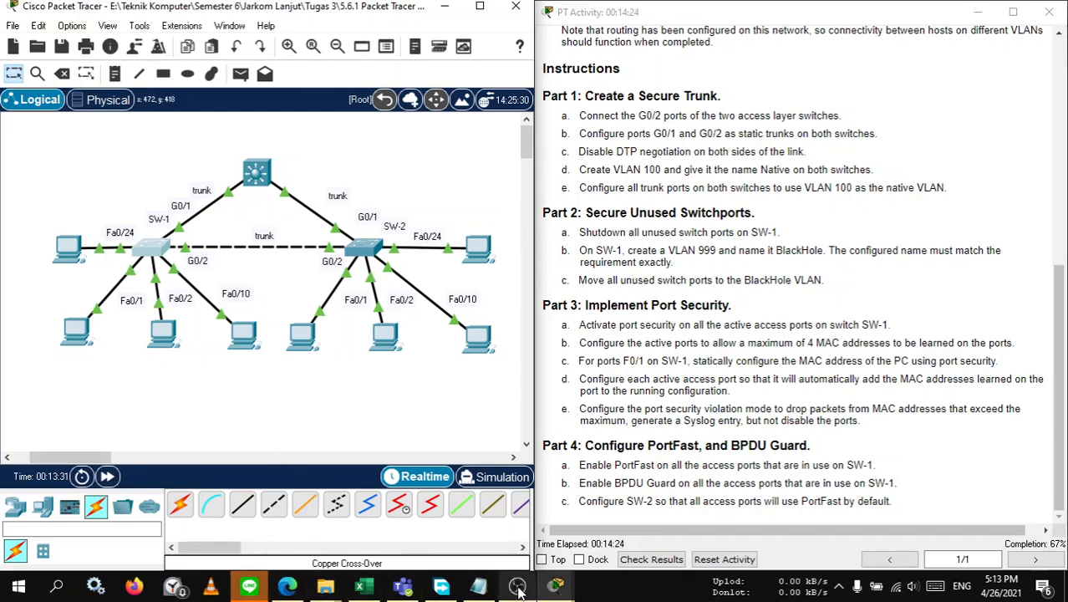
# Step: Reopen SW-1's command line and examine the native VLAN column of the trunk listing
pyautogui.click(153, 242)
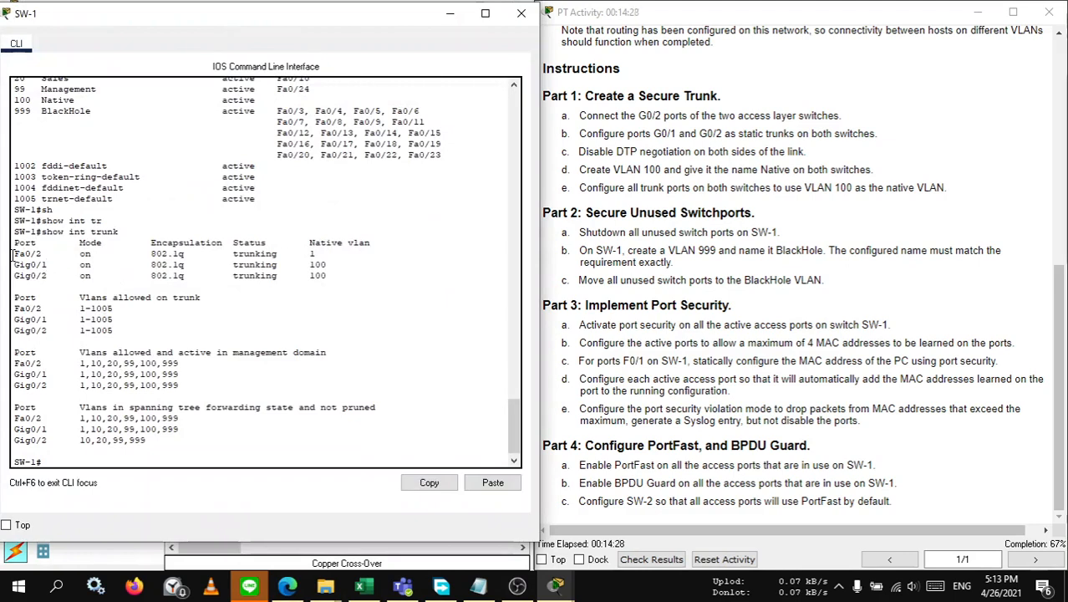
pyautogui.moveTo(374, 245); pyautogui.dragTo(252, 245)
pyautogui.click(320, 246)
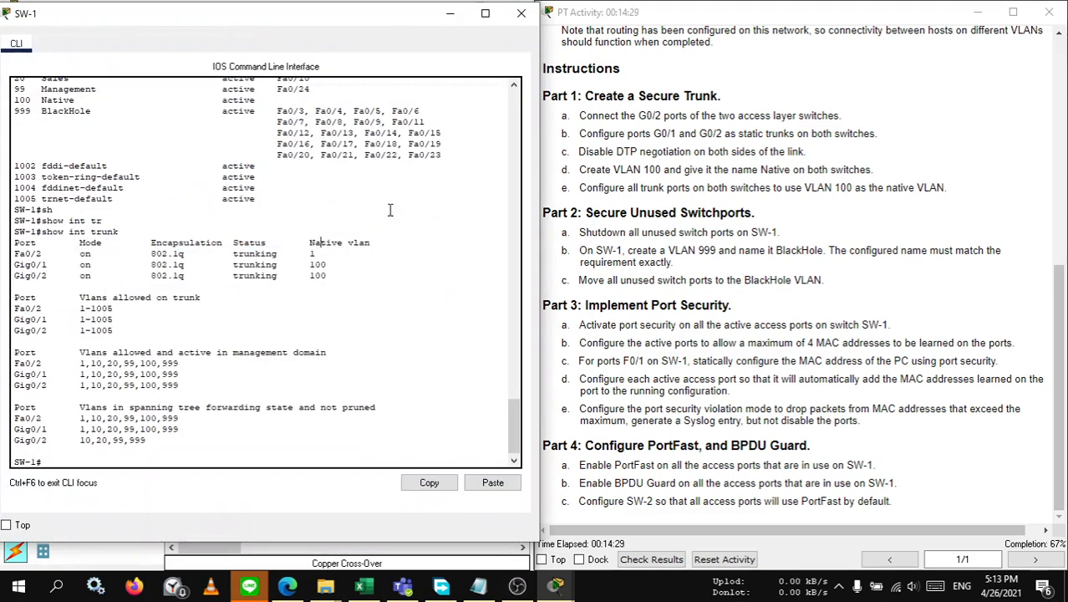
# Step: Review SW-1's VLAN and trunk listings once more against the instructions, and minimize the SW-1 window
pyautogui.click(485, 13)
pyautogui.click(1010, 10)
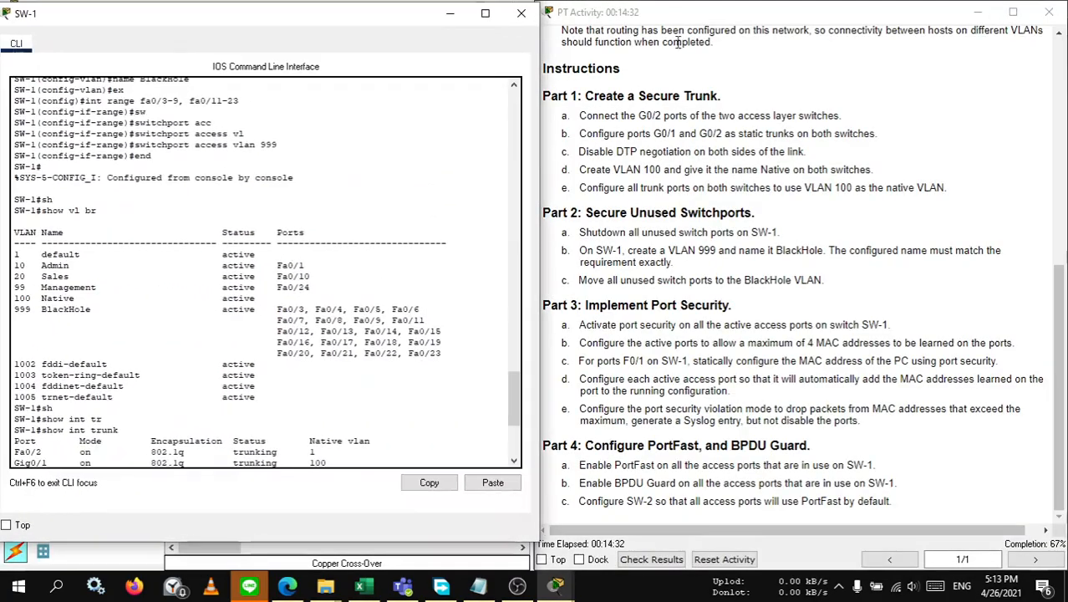
pyautogui.click(453, 12)
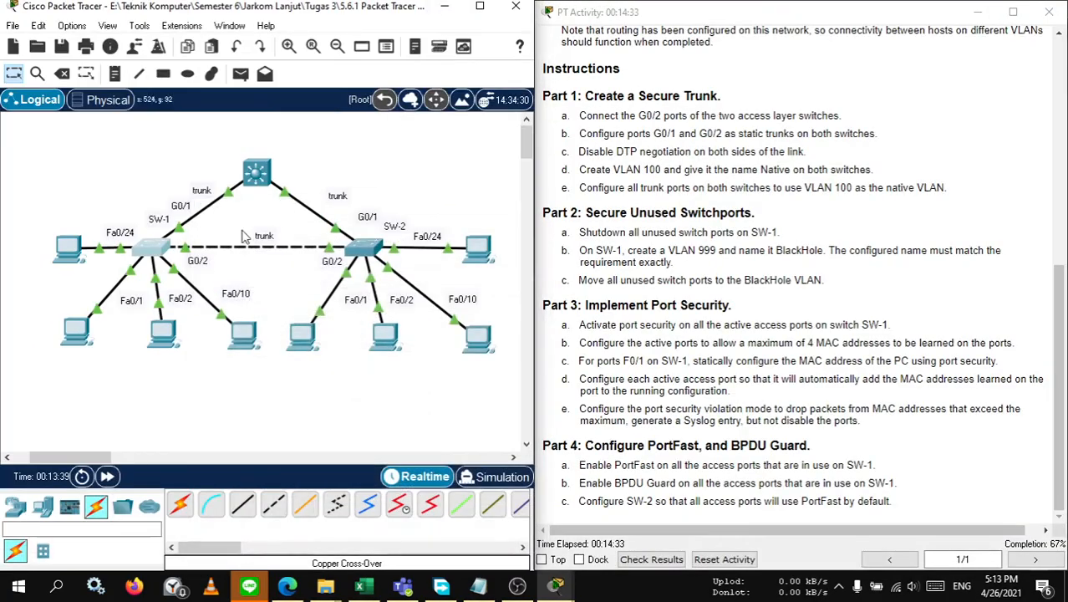
pyautogui.click(146, 247)
pyautogui.scroll(-6, 97, 407)
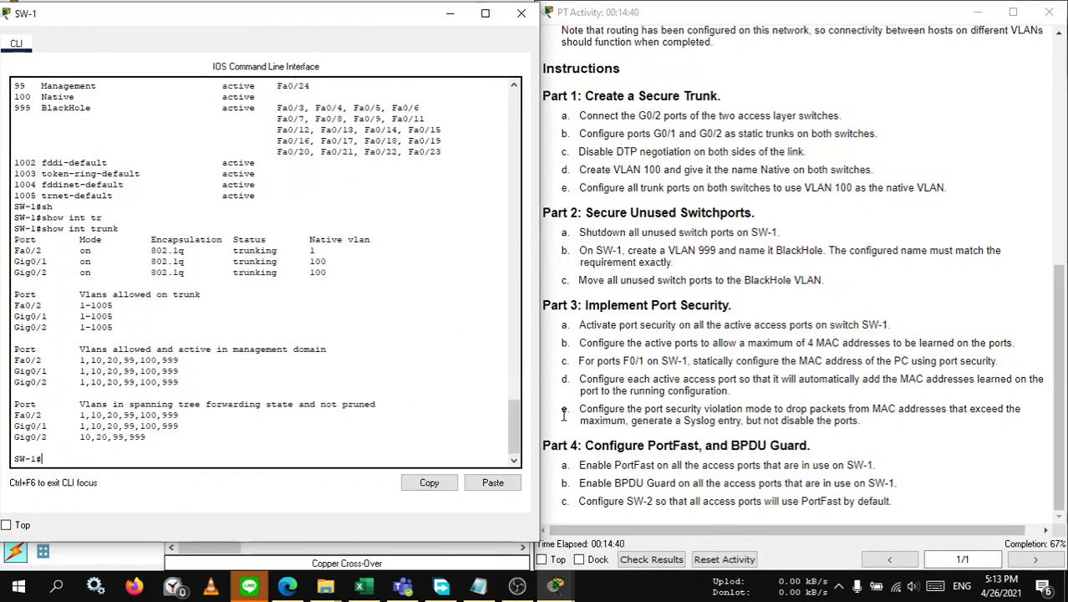
pyautogui.click(451, 14)
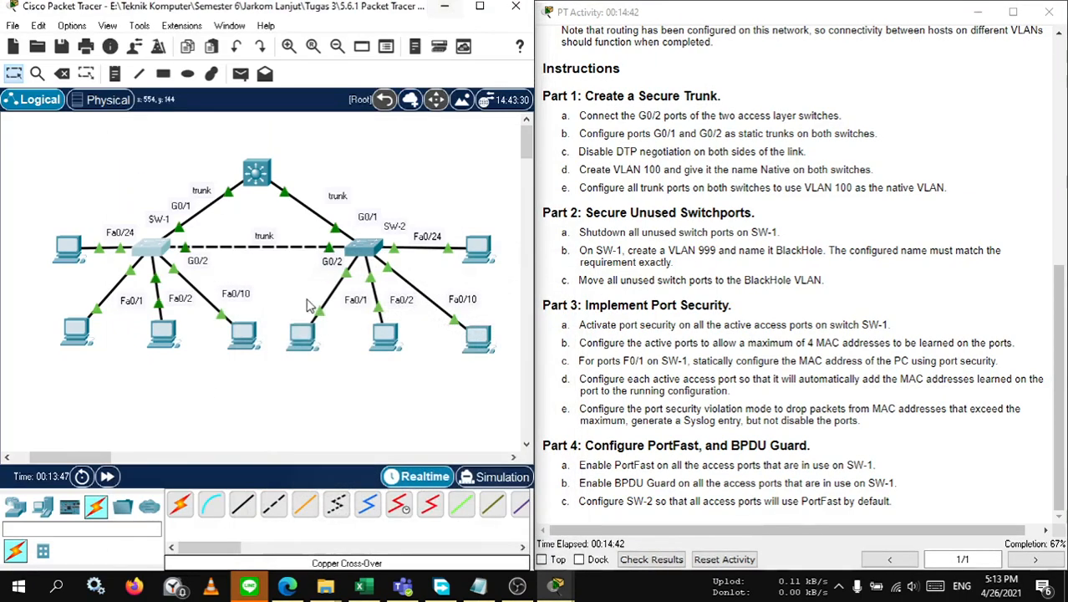
# Step: Open SW-2's command line and leave interface and global configuration modes with ex
pyautogui.click(355, 249)
pyautogui.press('Return')
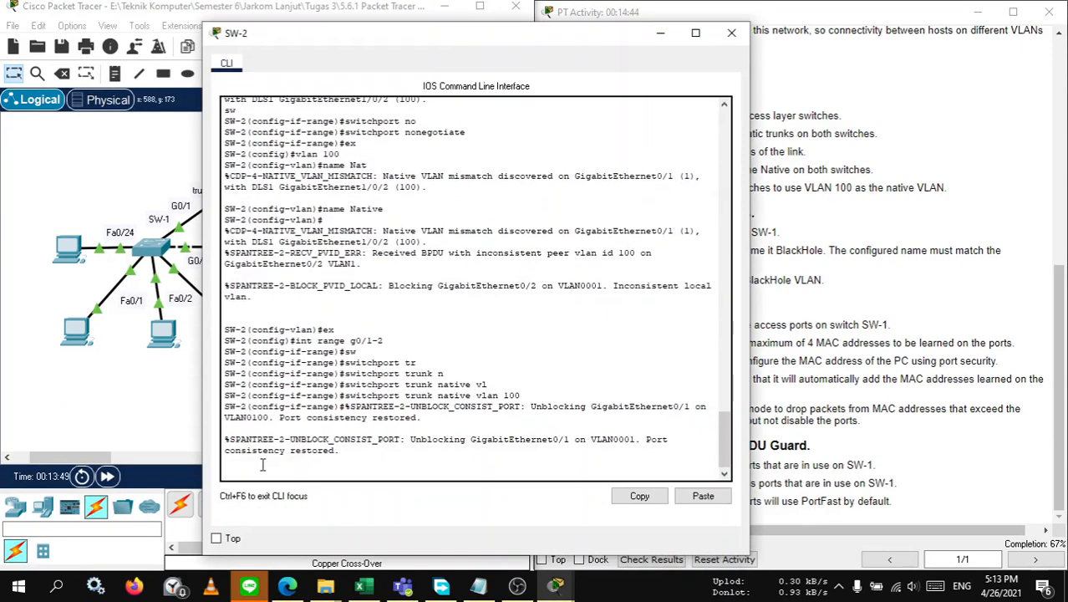
pyautogui.write('ex')
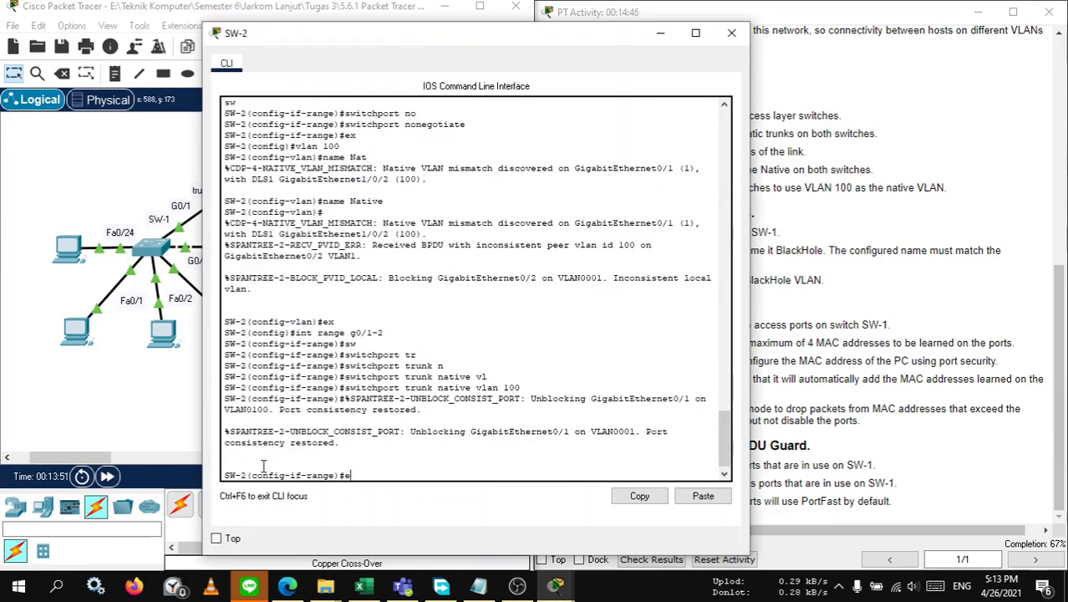
pyautogui.press('Return')
pyautogui.write('ex')
pyautogui.press('Return')
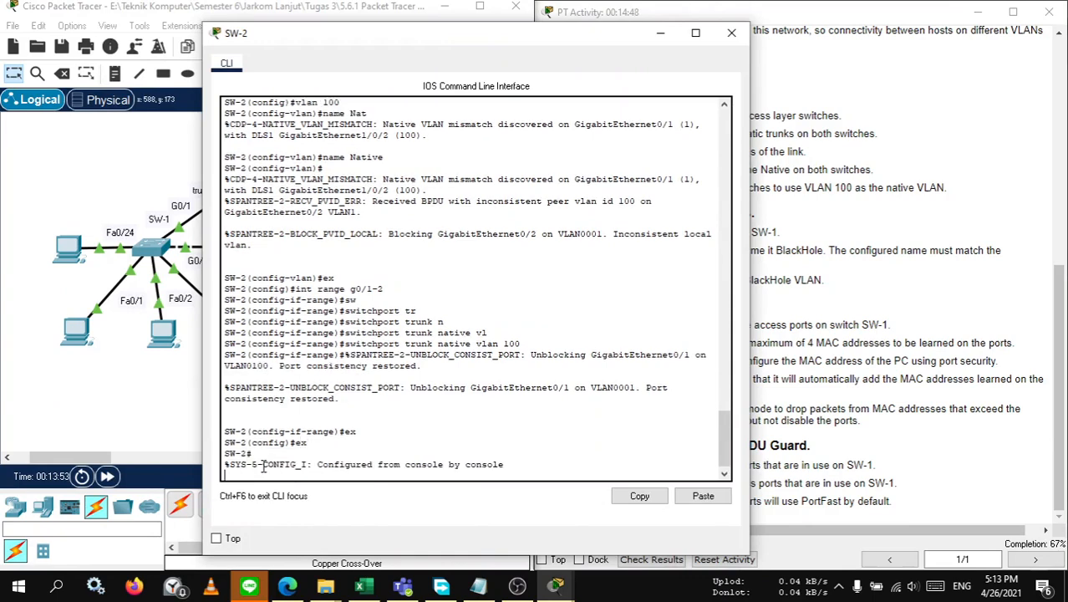
# Step: List SW-2's VLANs with sh vlan br and check which VLAN Fa0/2 belongs to
pyautogui.write('sh')
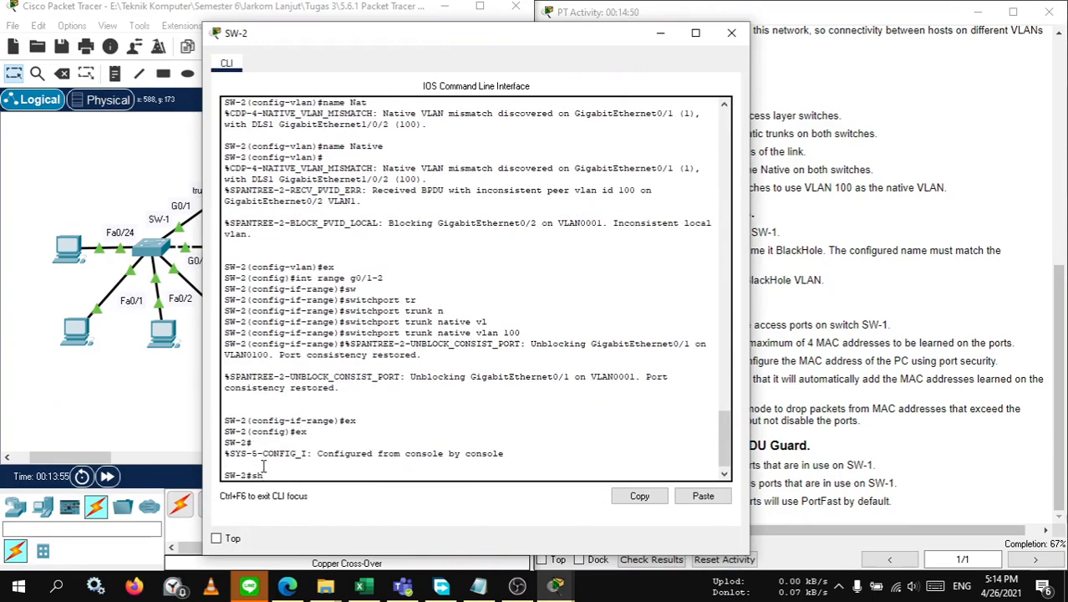
pyautogui.write(' vlan br')
pyautogui.press('Return')
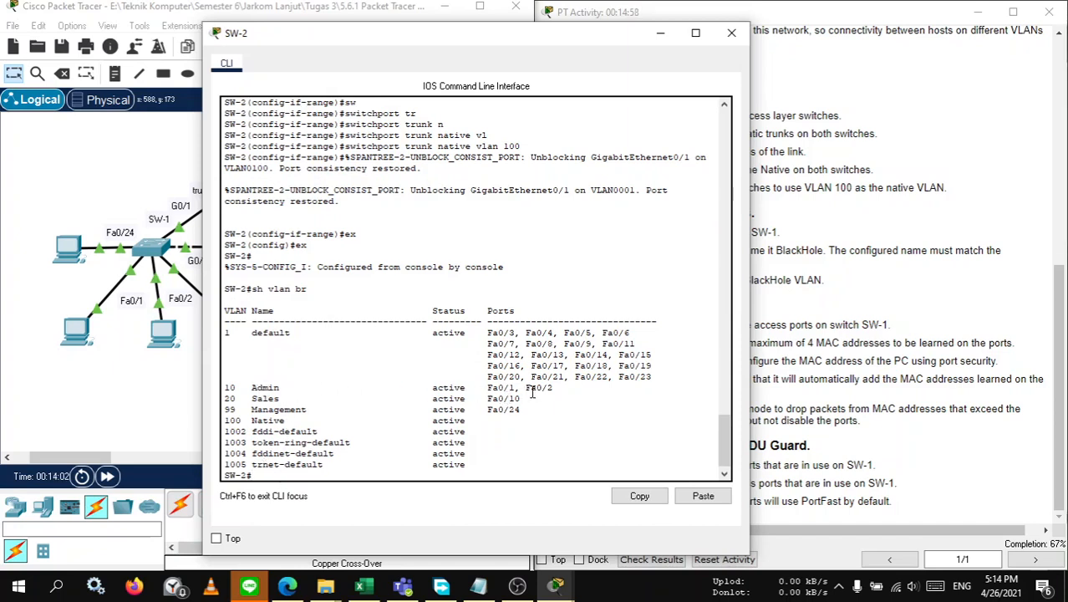
pyautogui.moveTo(530, 388); pyautogui.dragTo(552, 389)
pyautogui.click(552, 388)
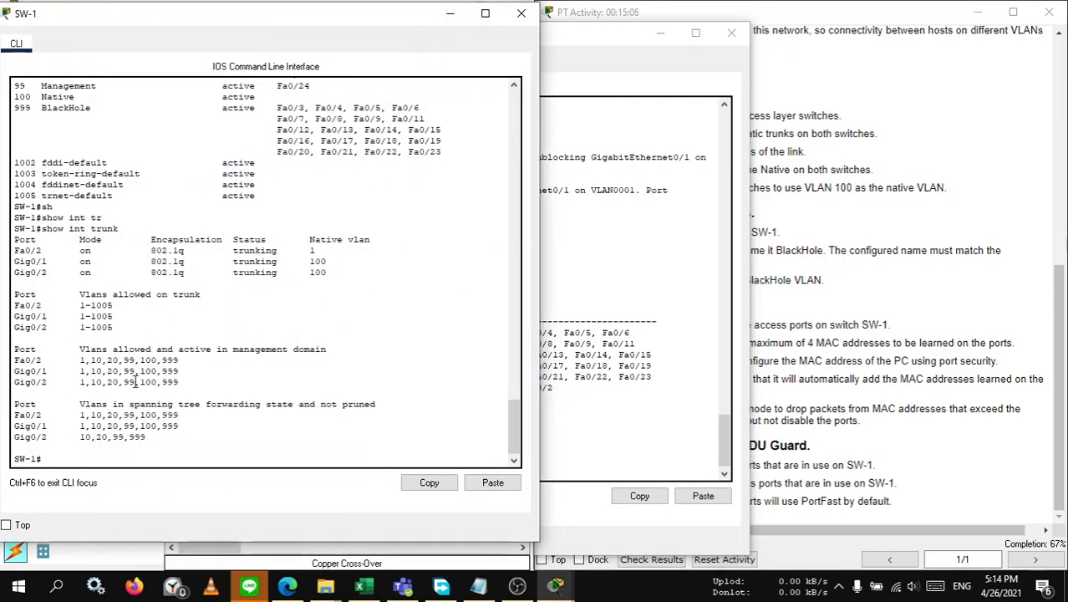
# Step: Compare SW-1's VLAN and trunk listings with SW-2's VLAN table, and minimize the SW-2 window
pyautogui.scroll(4, 184, 306)
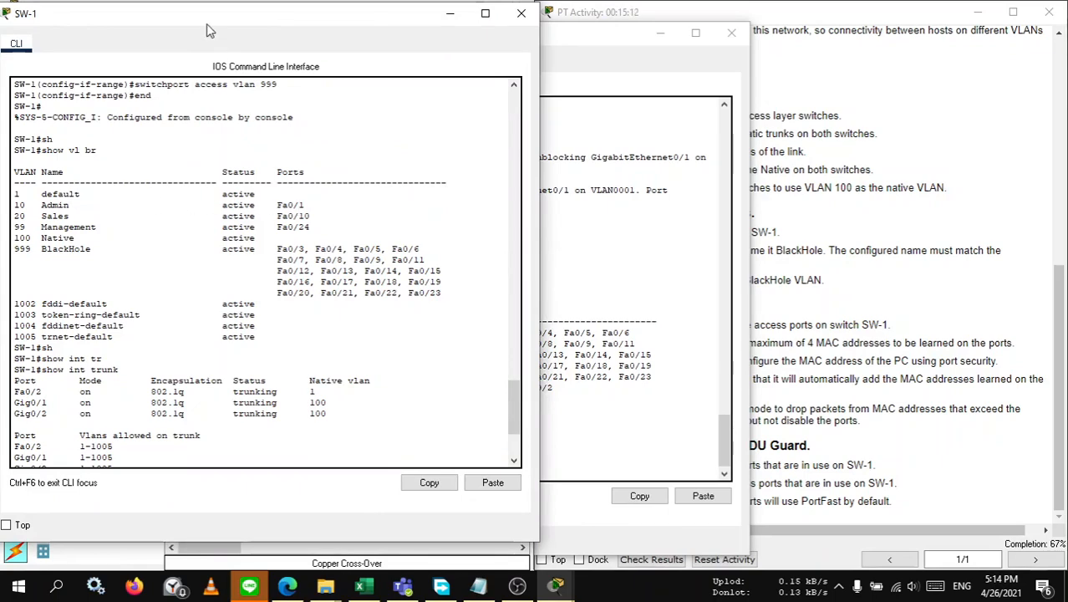
pyautogui.moveTo(211, 28); pyautogui.dragTo(298, 27)
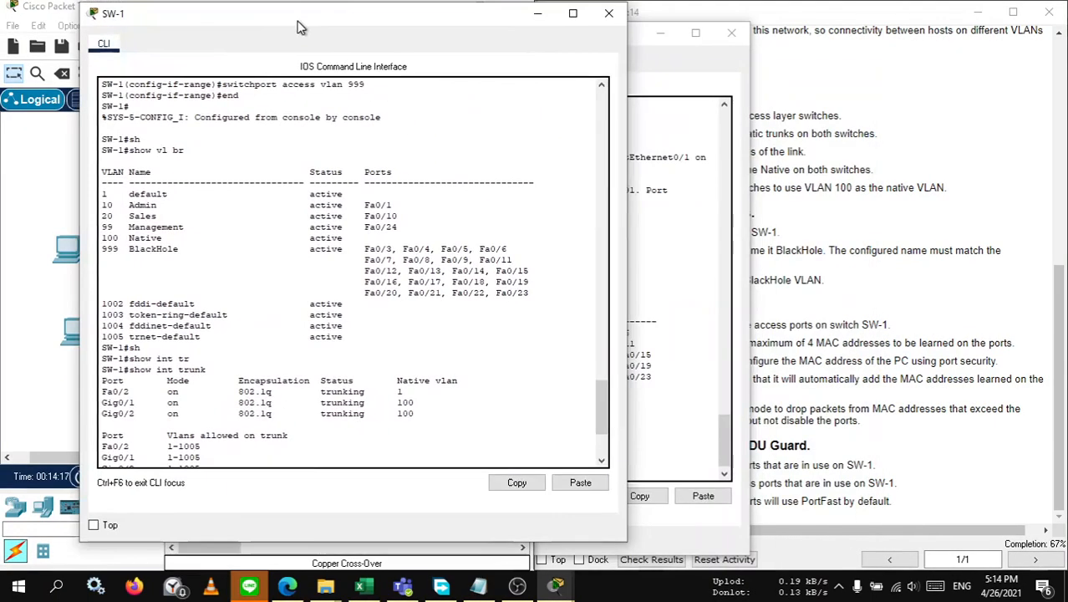
pyautogui.scroll(-3, 329, 238)
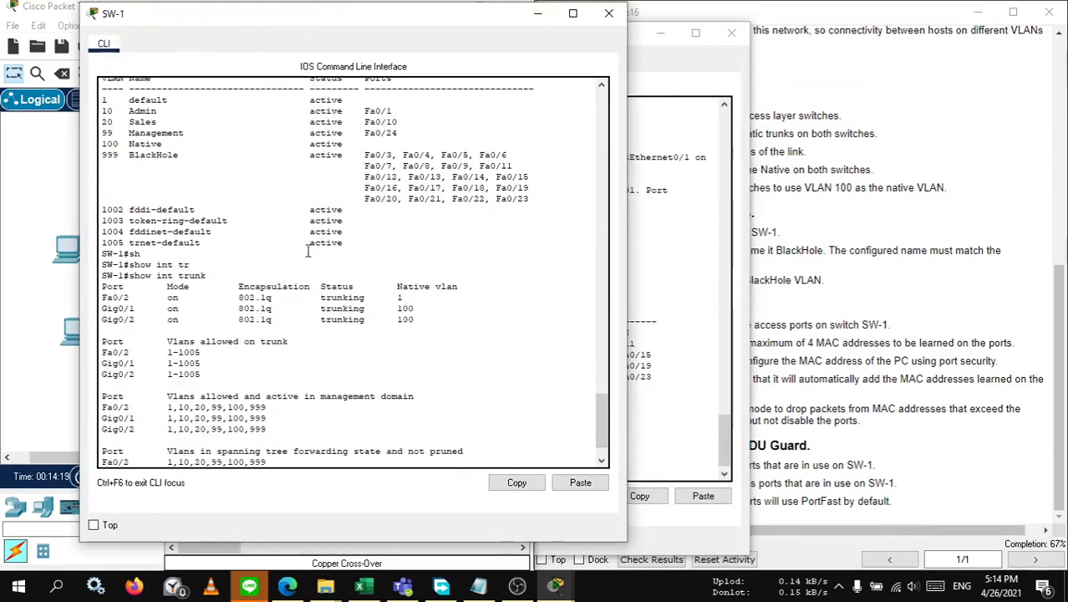
pyautogui.click(653, 263)
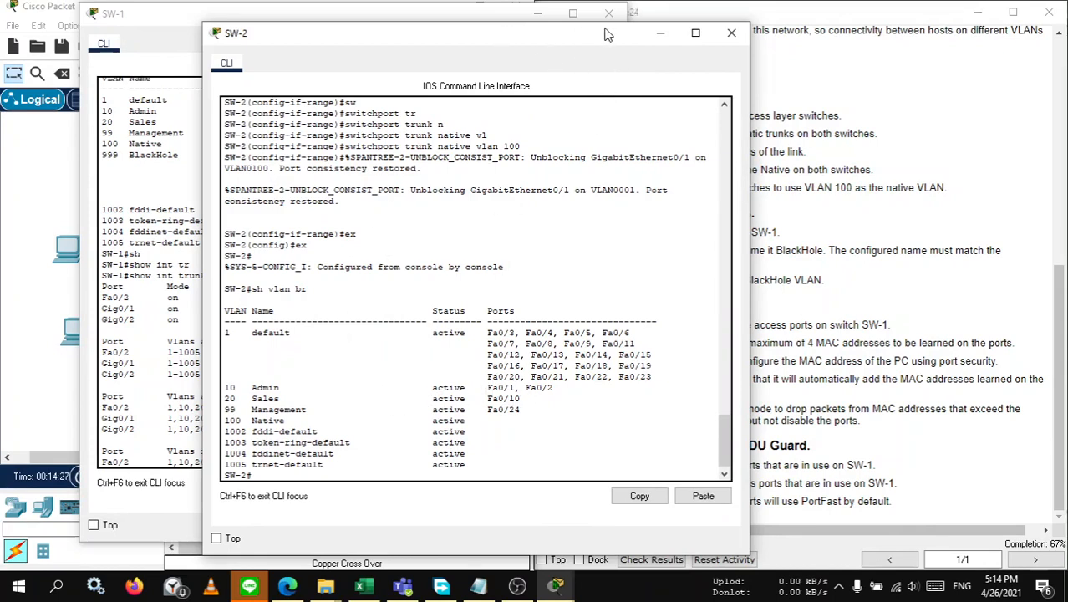
pyautogui.click(660, 32)
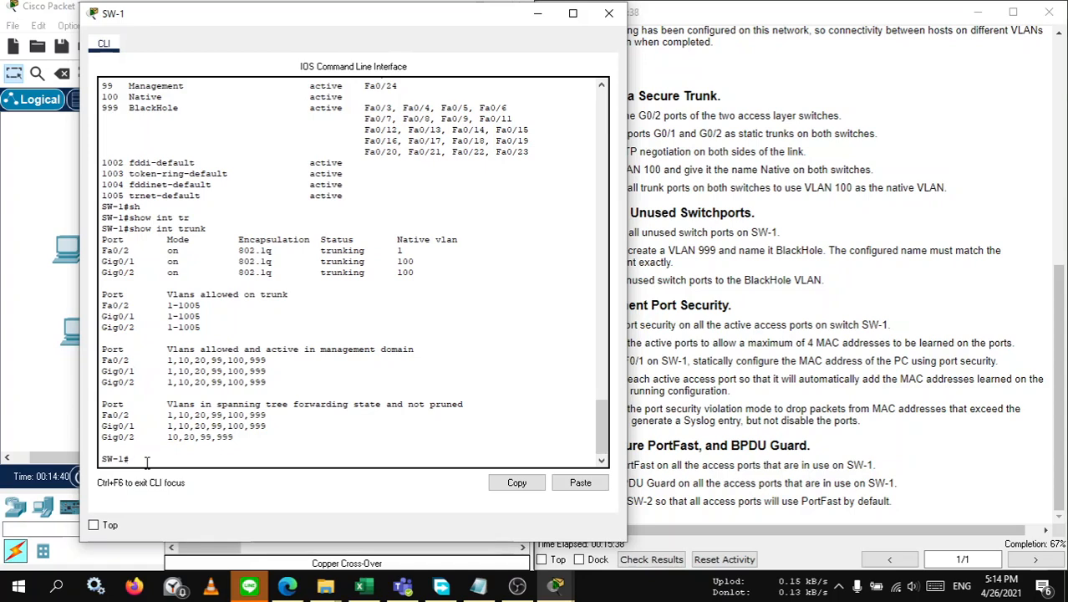
# Step: Enter global configuration mode on SW-1 with conf t and select interface fa0/2
pyautogui.write('conf t')
pyautogui.press('Return')
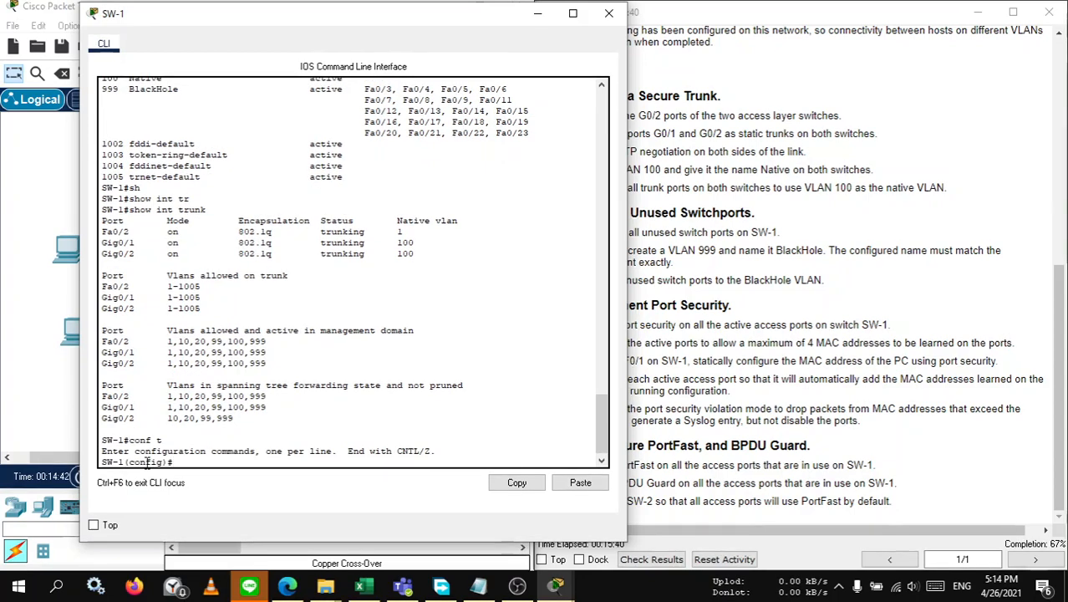
pyautogui.write('int fa0/')
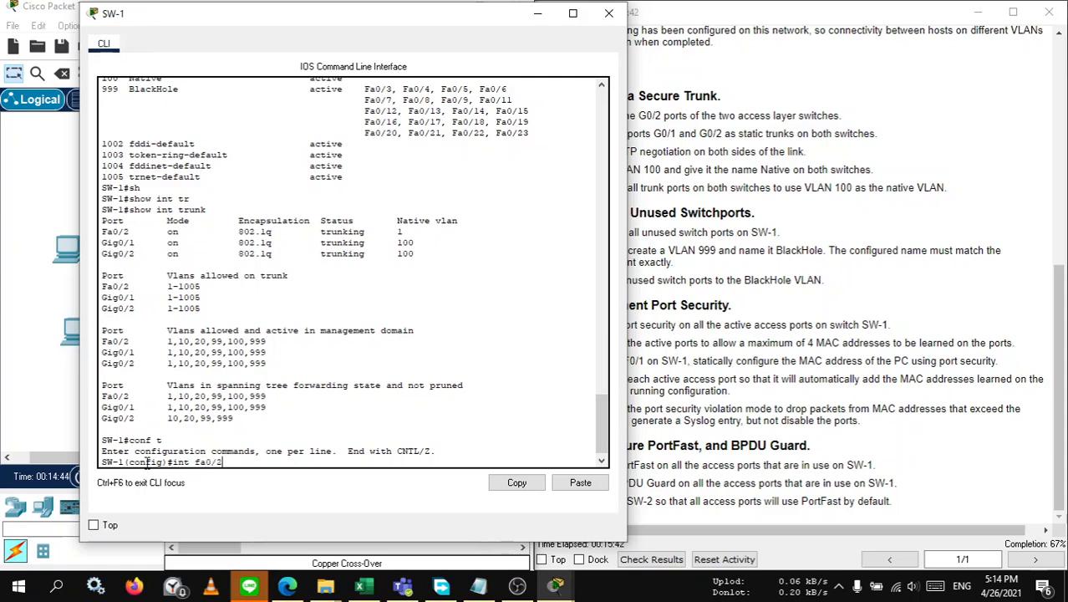
pyautogui.write('2')
pyautogui.press('Return')
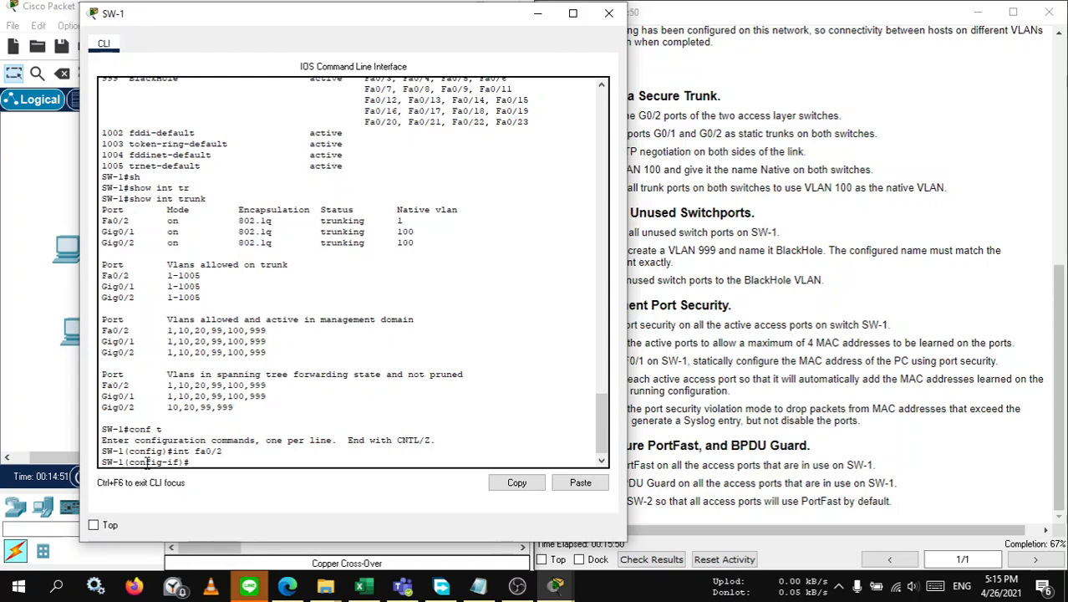
# Step: Reopen SW-2's command line and display the port settings of Fa0/2 with show int fa0/2 switchport
pyautogui.click(4, 378)
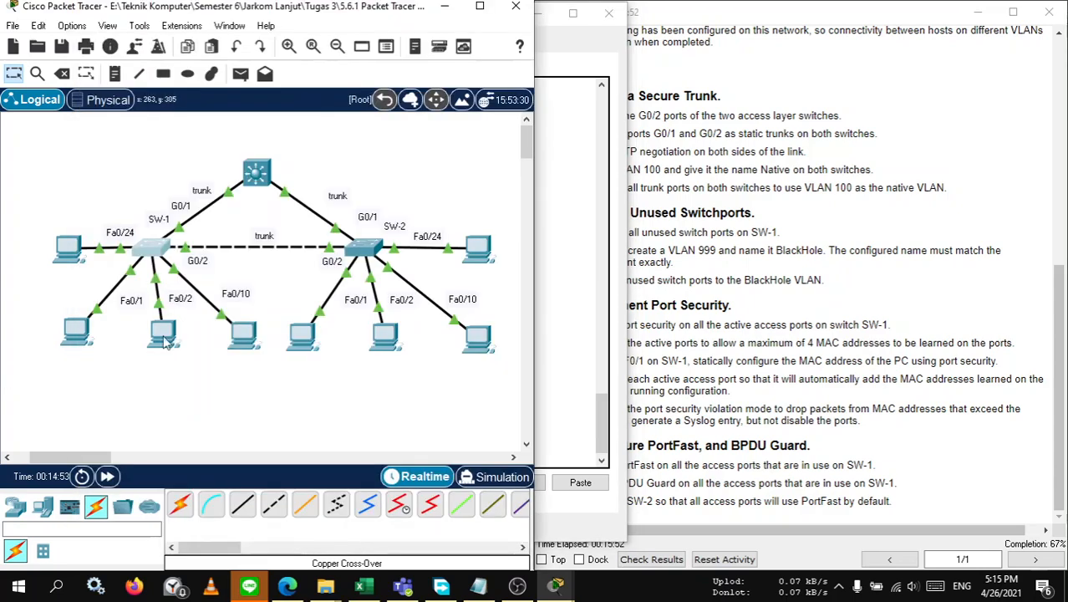
pyautogui.click(375, 246)
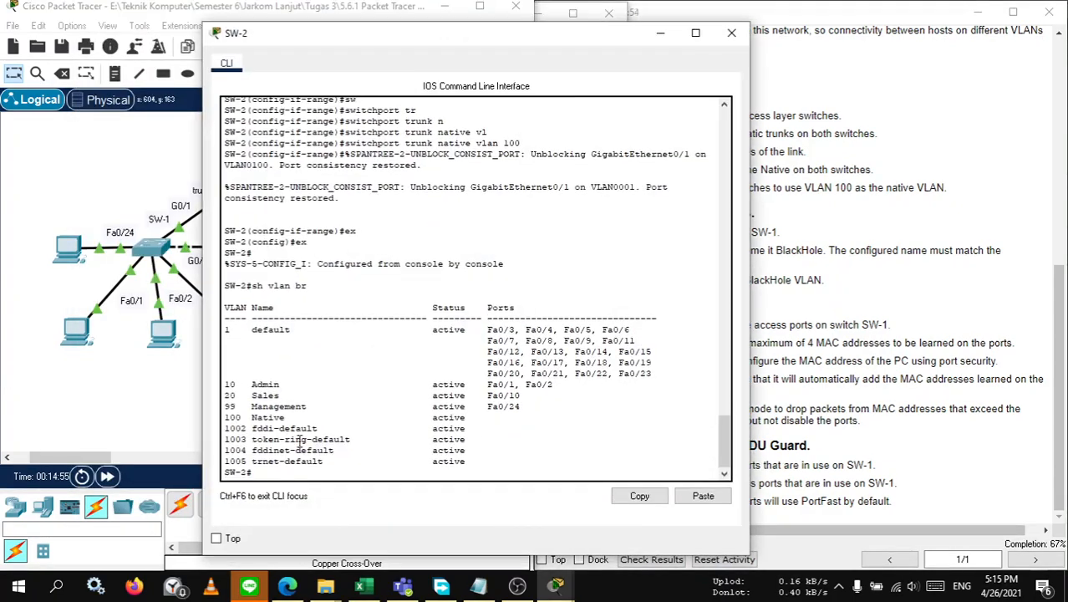
pyautogui.write('sh')
pyautogui.press('Tab')
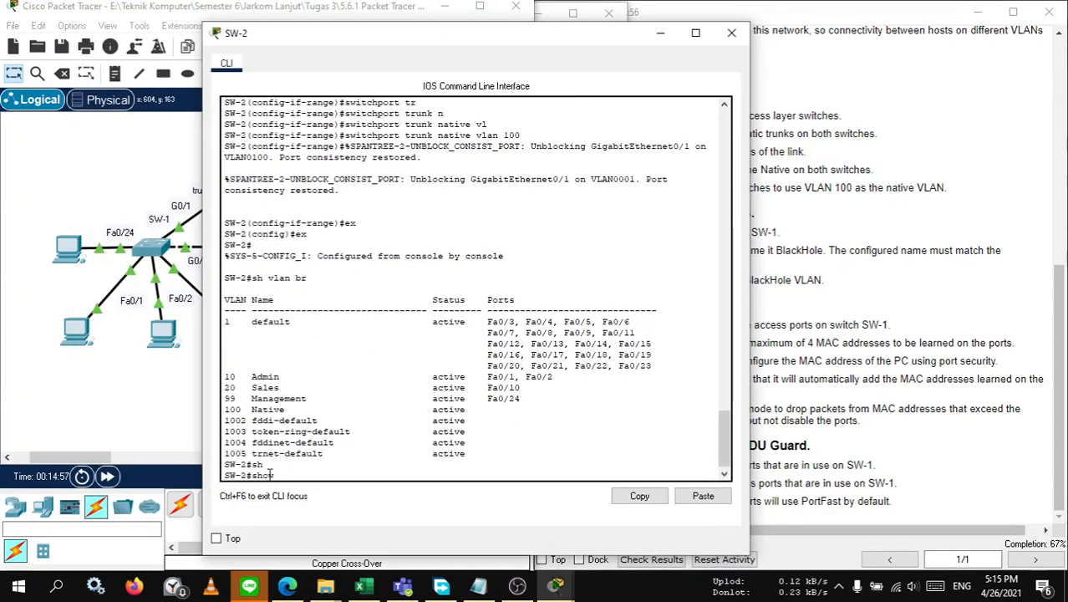
pyautogui.write('int fa0/2')
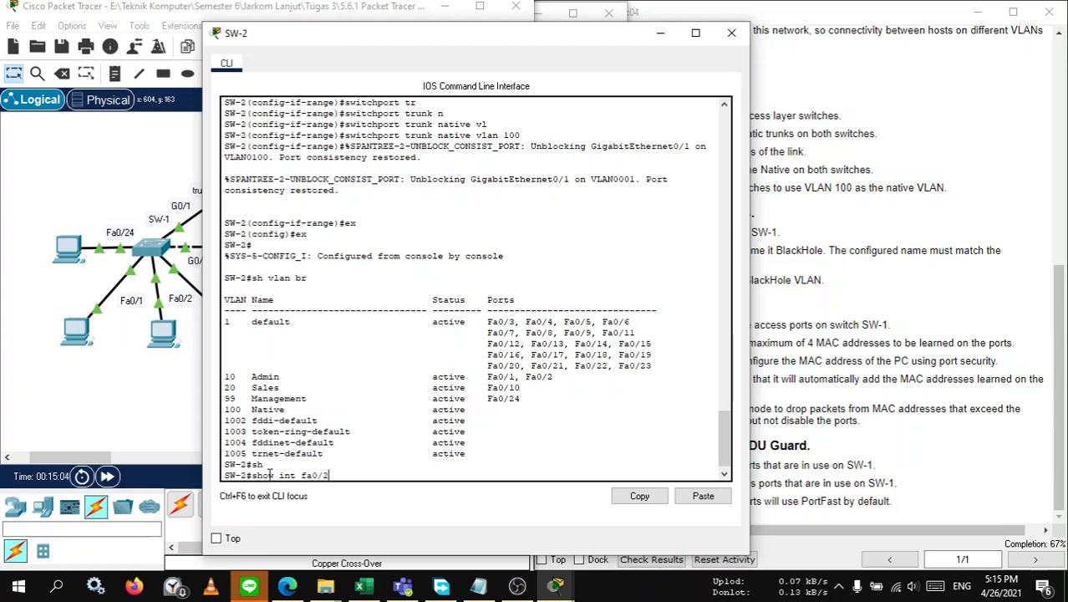
pyautogui.write('sw')
pyautogui.press('Tab')
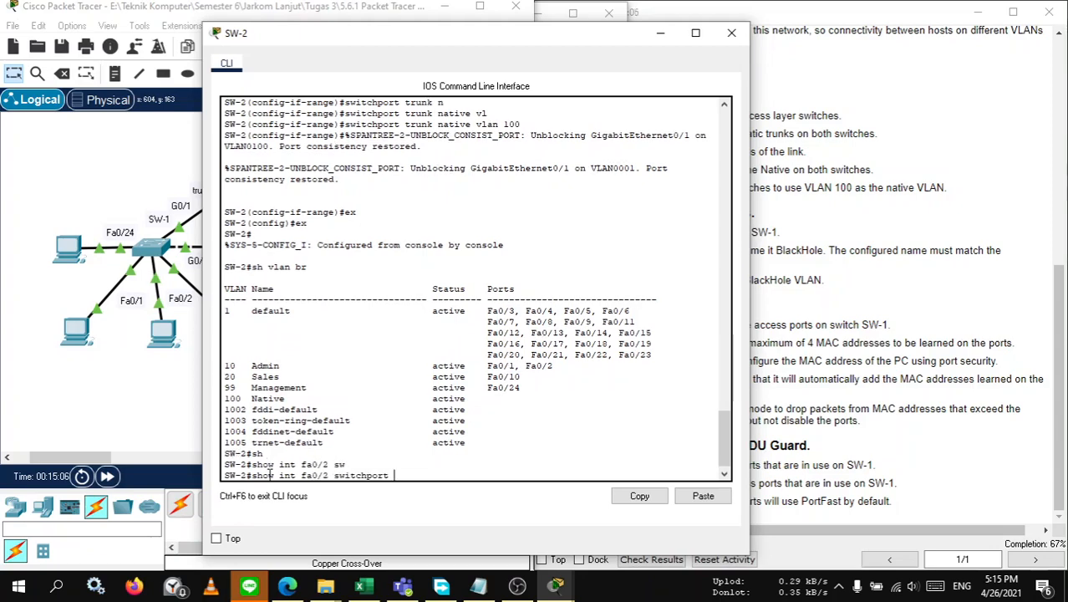
pyautogui.press('Return')
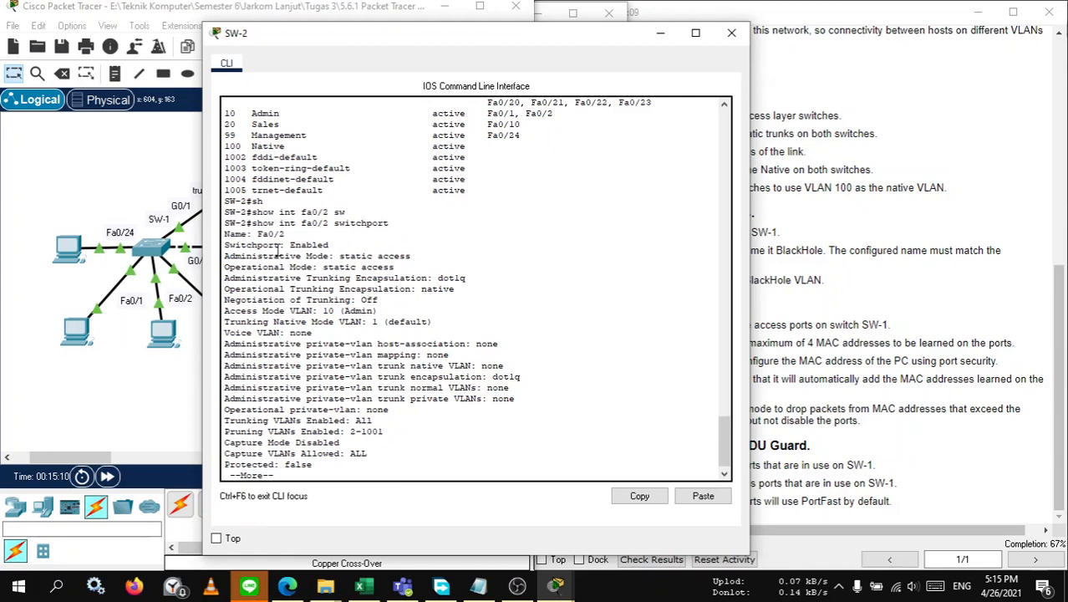
# Step: Check the operational mode of SW-2's Fa0/2 and page through to the end of the switchport listing
pyautogui.moveTo(336, 265); pyautogui.dragTo(399, 263)
pyautogui.click(399, 263)
pyautogui.scroll(-1, 358, 386)
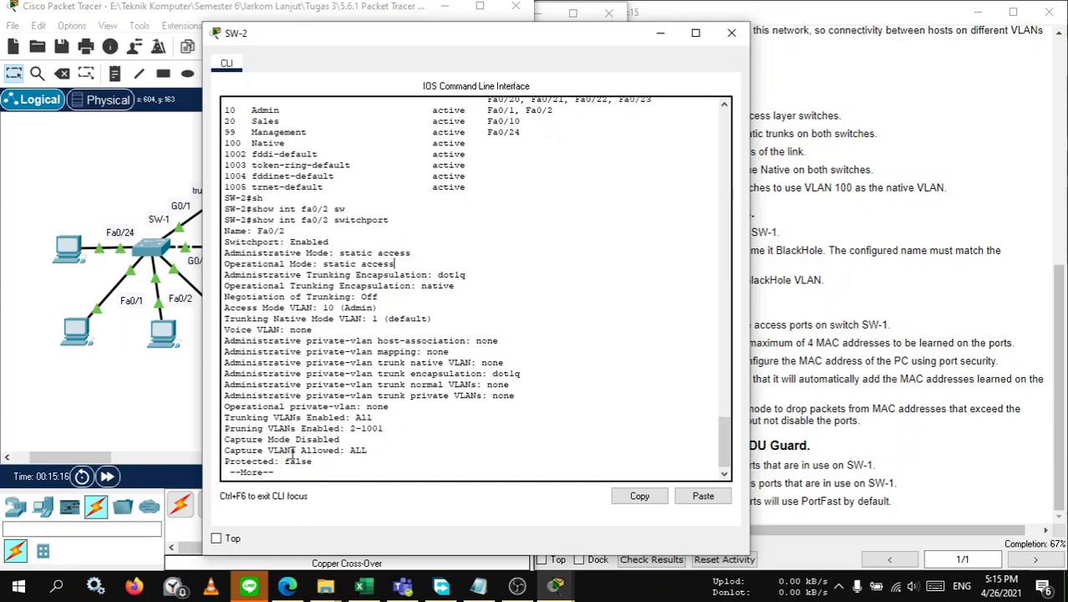
pyautogui.press('Return')
pyautogui.press('Return')
pyautogui.press('Return')
pyautogui.press('Return')
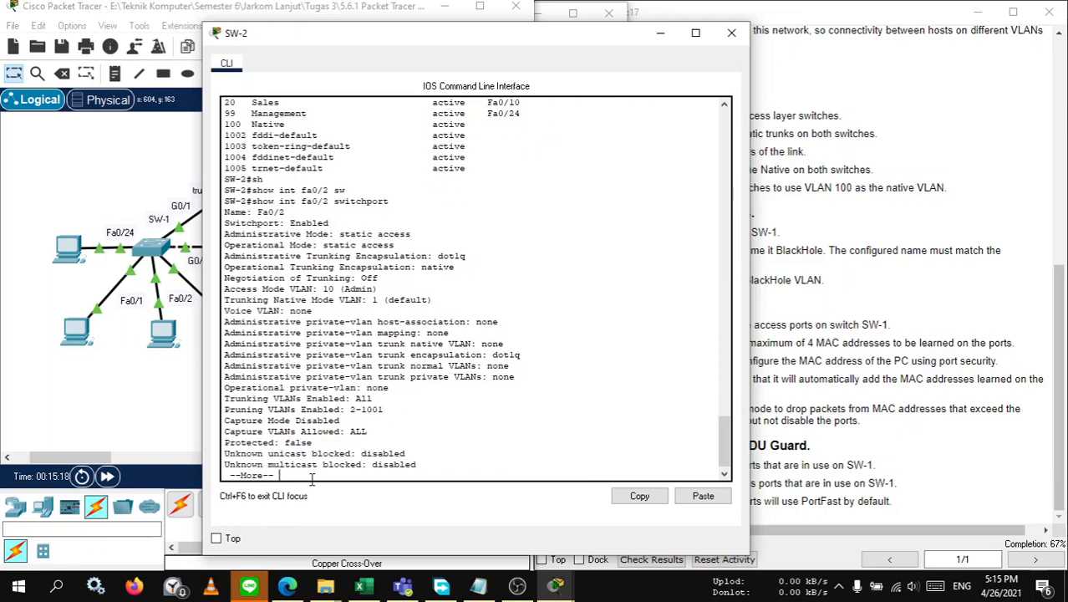
pyautogui.press('Return')
pyautogui.press('Return')
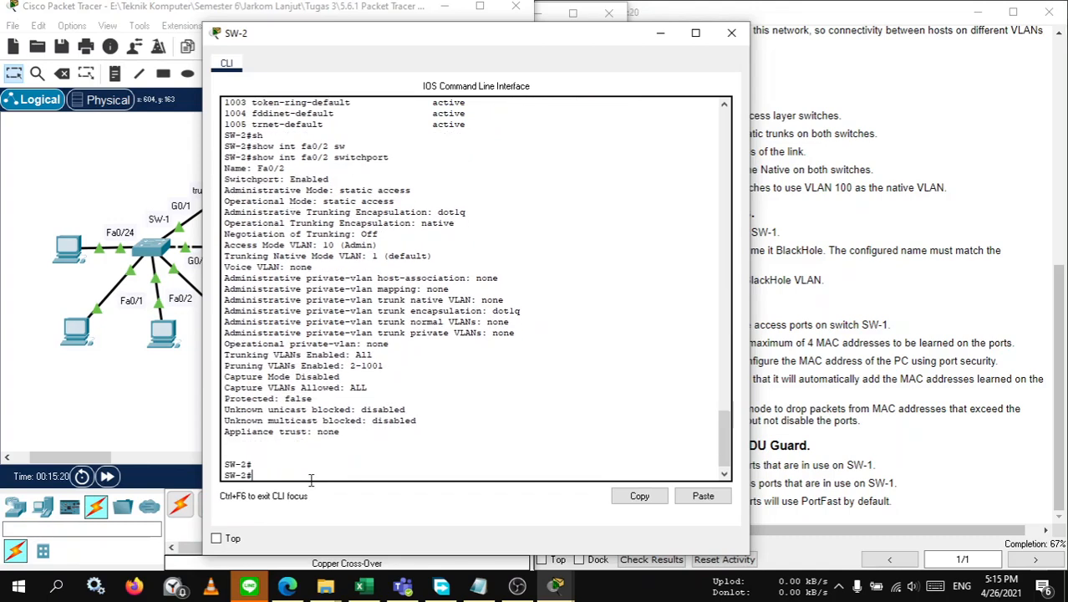
# Step: Examine the access mode VLAN and trunking negotiation lines for SW-2's Fa0/2, and minimize the SW-2 window
pyautogui.moveTo(262, 246); pyautogui.dragTo(383, 246)
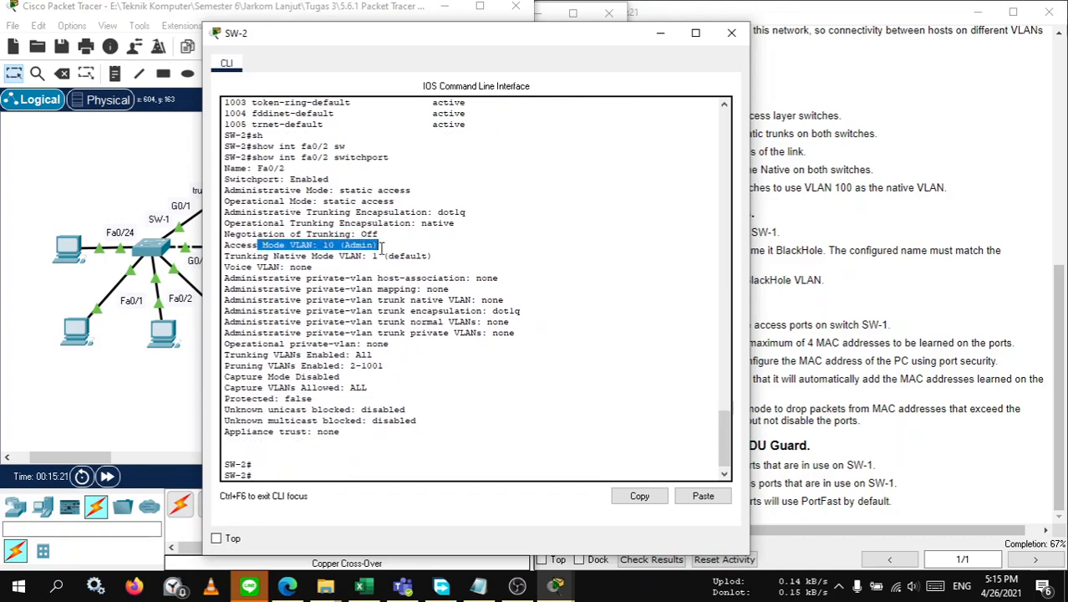
pyautogui.click(383, 247)
pyautogui.moveTo(309, 234); pyautogui.dragTo(380, 233)
pyautogui.click(380, 235)
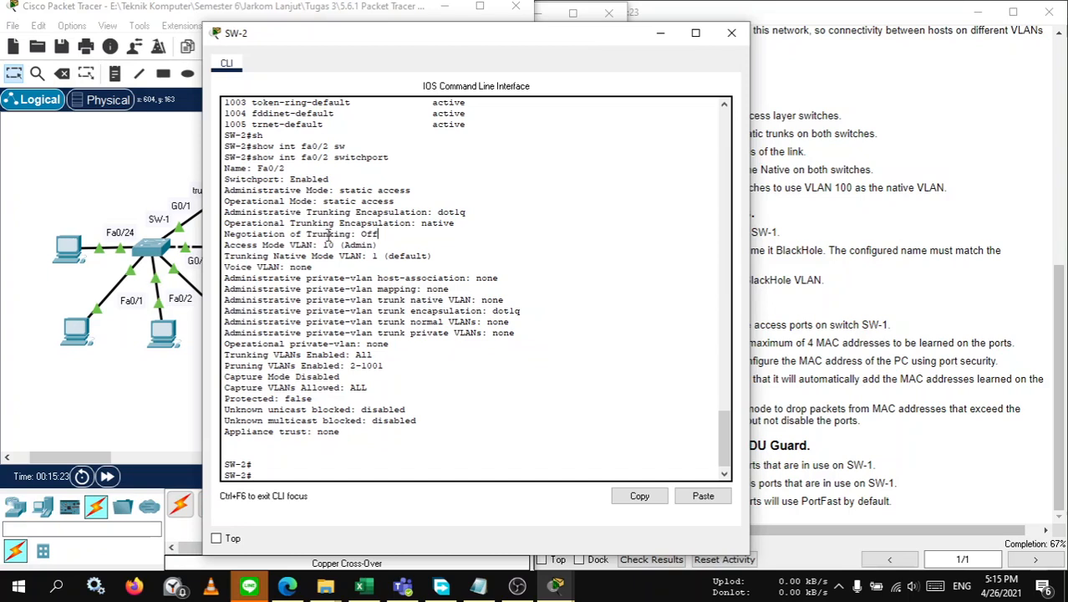
pyautogui.moveTo(224, 235); pyautogui.dragTo(288, 235)
pyautogui.click(288, 235)
pyautogui.moveTo(246, 245); pyautogui.dragTo(294, 246)
pyautogui.click(318, 246)
pyautogui.click(660, 33)
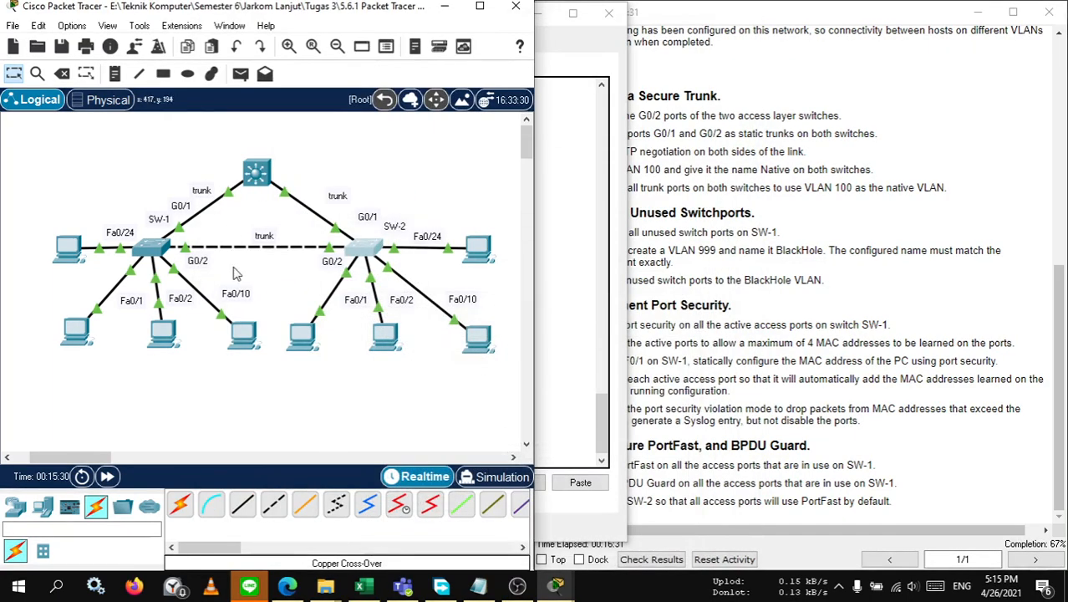
# Step: Return to SW-1's command line and set Fa0/2 to access mode with switchport mode access
pyautogui.click(155, 247)
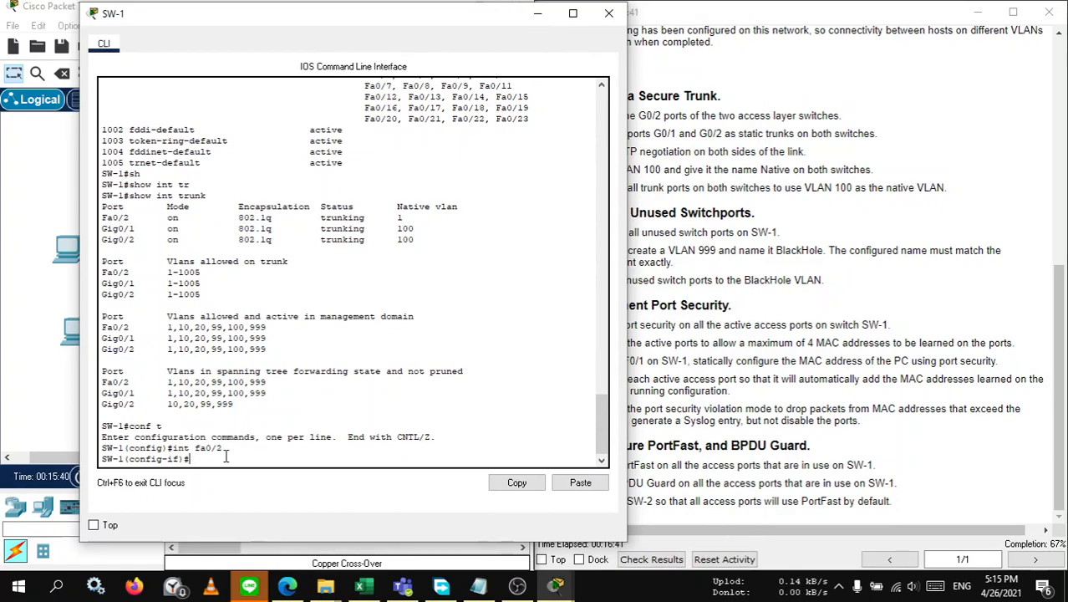
pyautogui.write('sw')
pyautogui.press('Tab')
pyautogui.write('mo')
pyautogui.press('Tab')
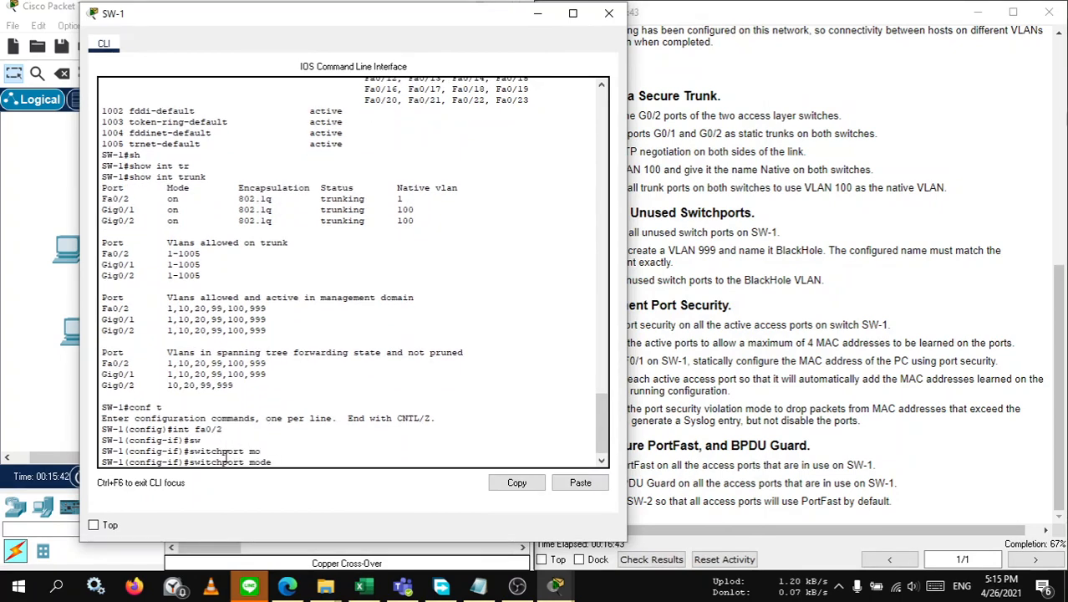
pyautogui.write('acc')
pyautogui.press('Tab')
pyautogui.press('Return')
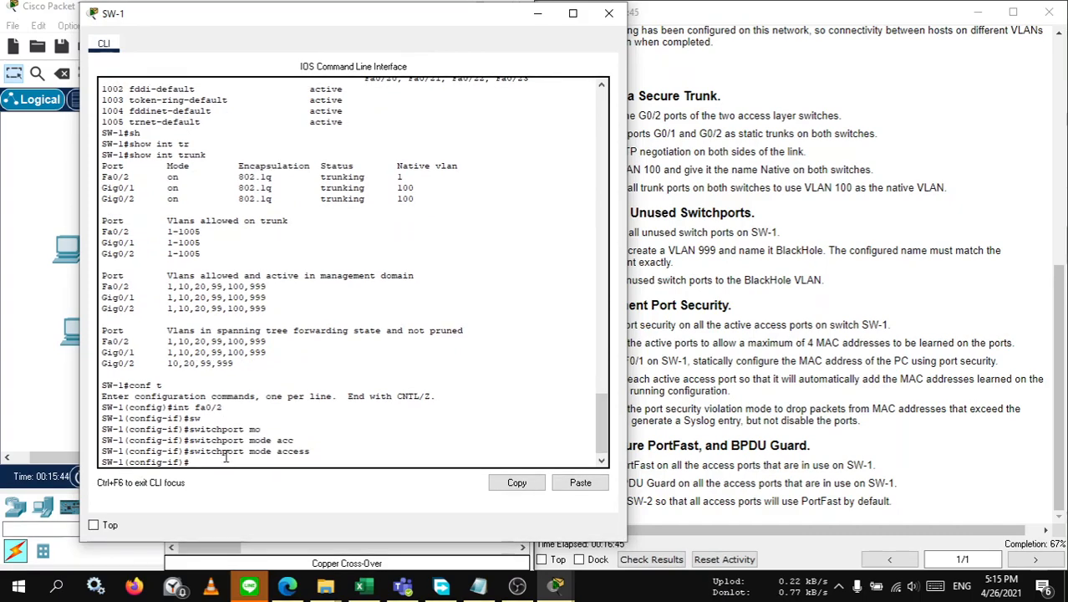
# Step: Assign SW-1's Fa0/2 to VLAN 10 with switchport access vlan 10 and end configuration mode
pyautogui.write('sw')
pyautogui.press('Tab')
pyautogui.write('ac')
pyautogui.press('Tab')
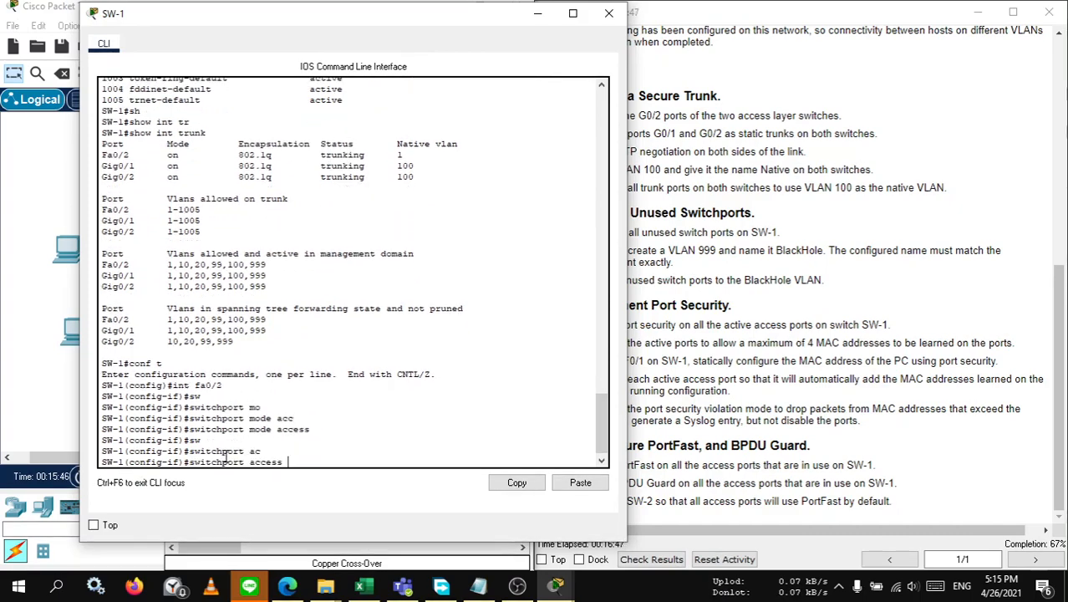
pyautogui.write('vlan')
pyautogui.press('Tab')
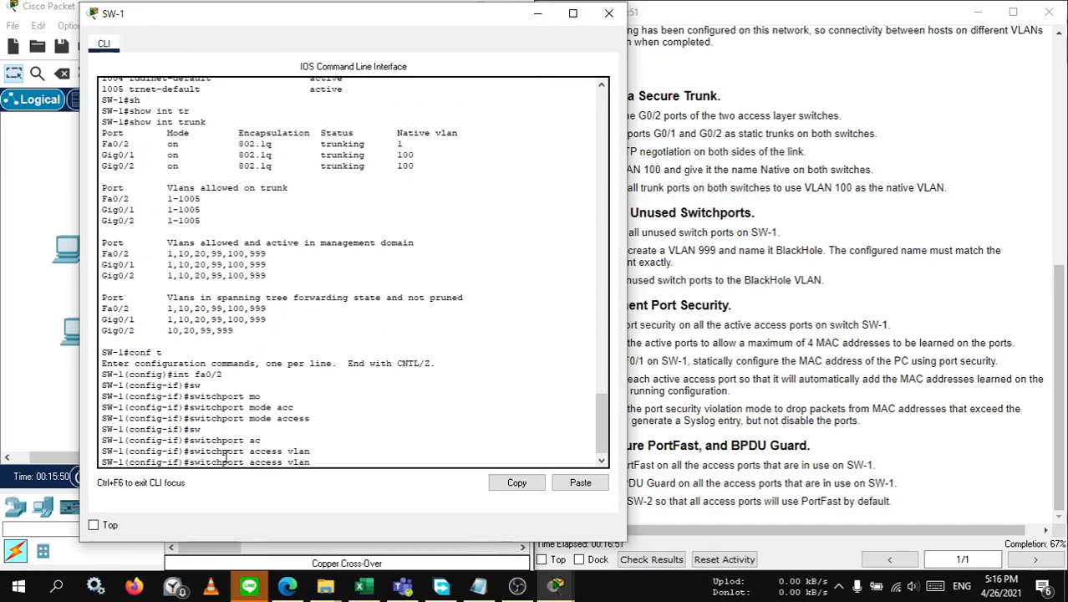
pyautogui.write('10')
pyautogui.press('Return')
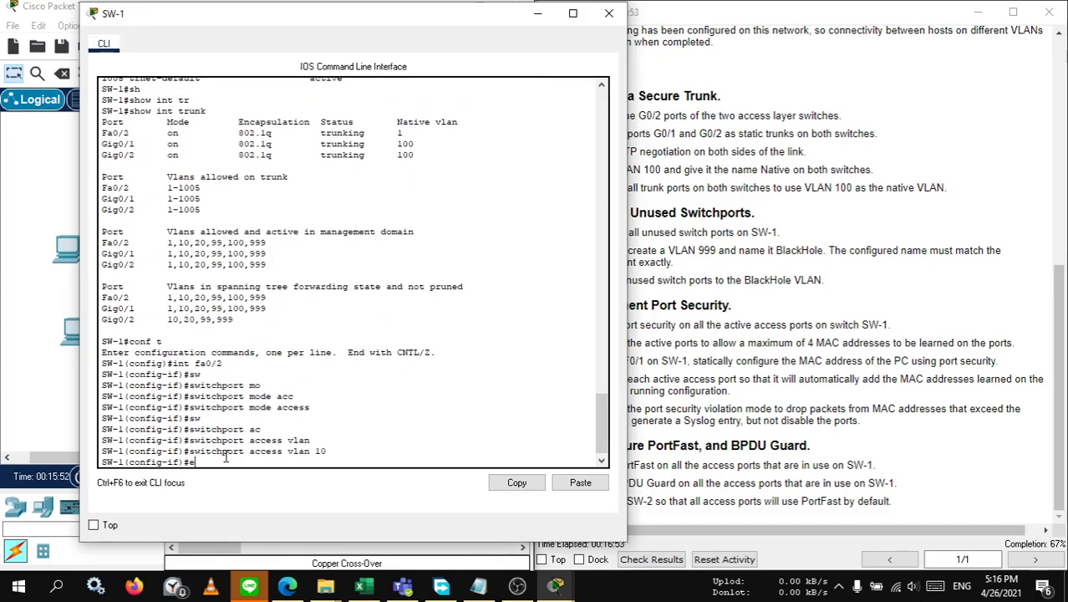
pyautogui.write('end\\')
pyautogui.press('Return')
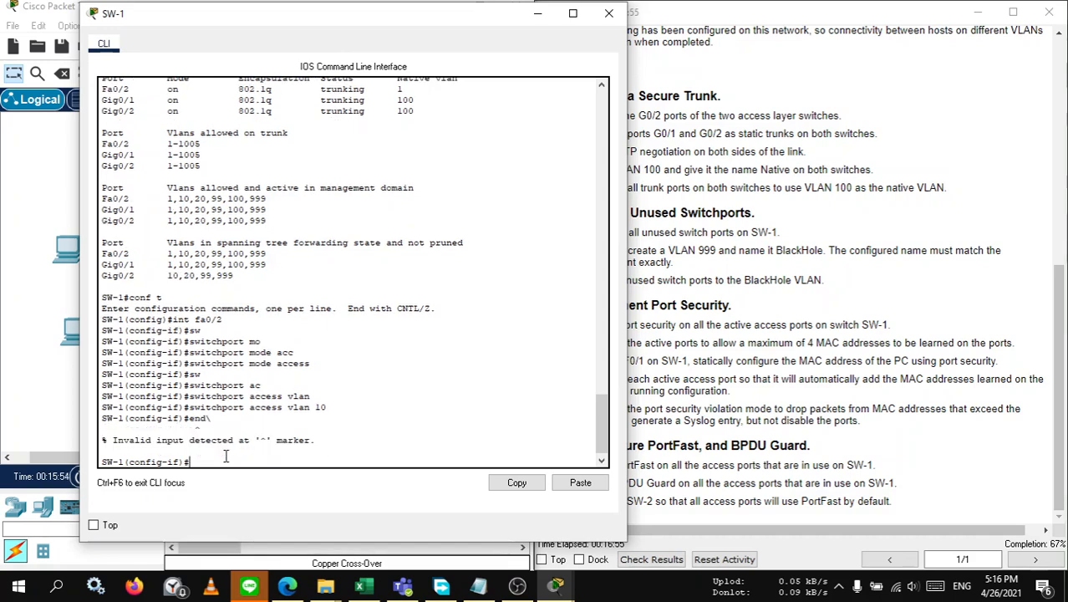
pyautogui.write('end')
pyautogui.press('Return')
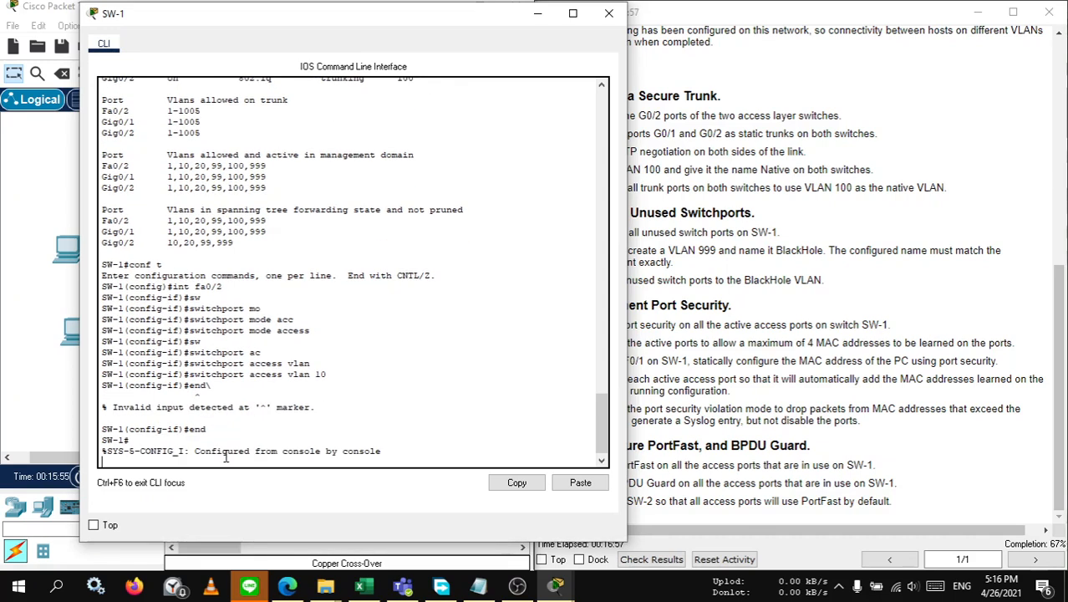
pyautogui.press('Return')
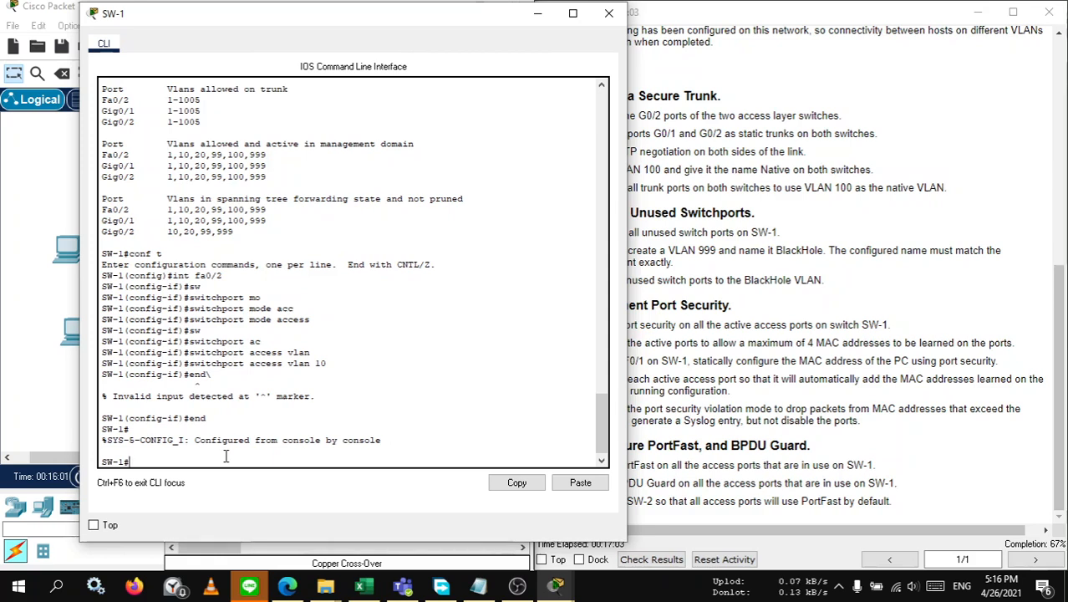
# Step: List SW-1's VLANs with show vlan br and check the port membership of VLAN 10
pyautogui.write('sh')
pyautogui.press('Tab')
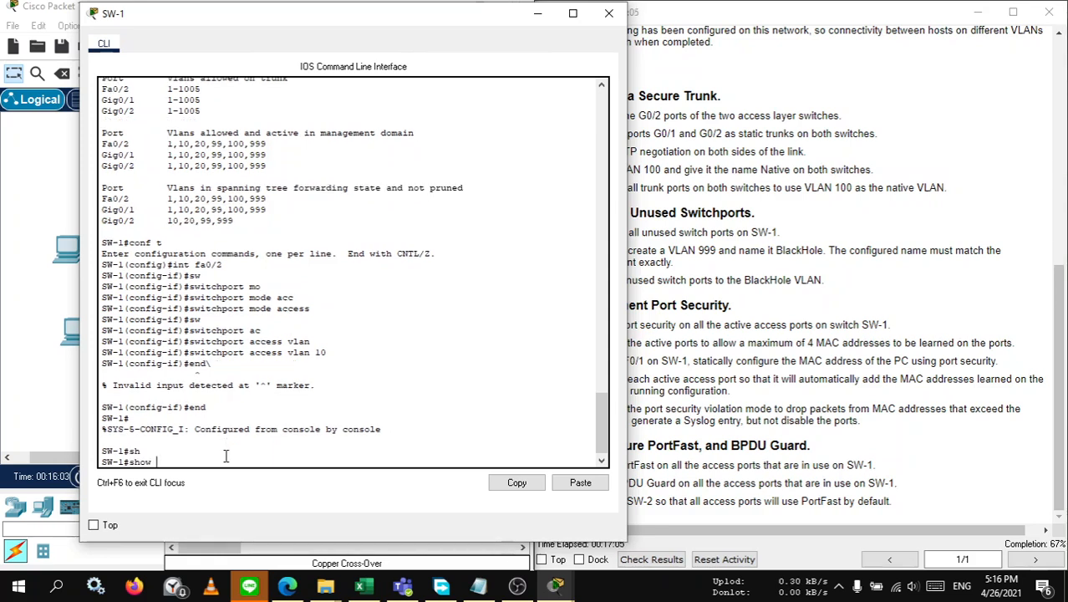
pyautogui.write('vl')
pyautogui.press('Tab')
pyautogui.write('br')
pyautogui.press('Return')
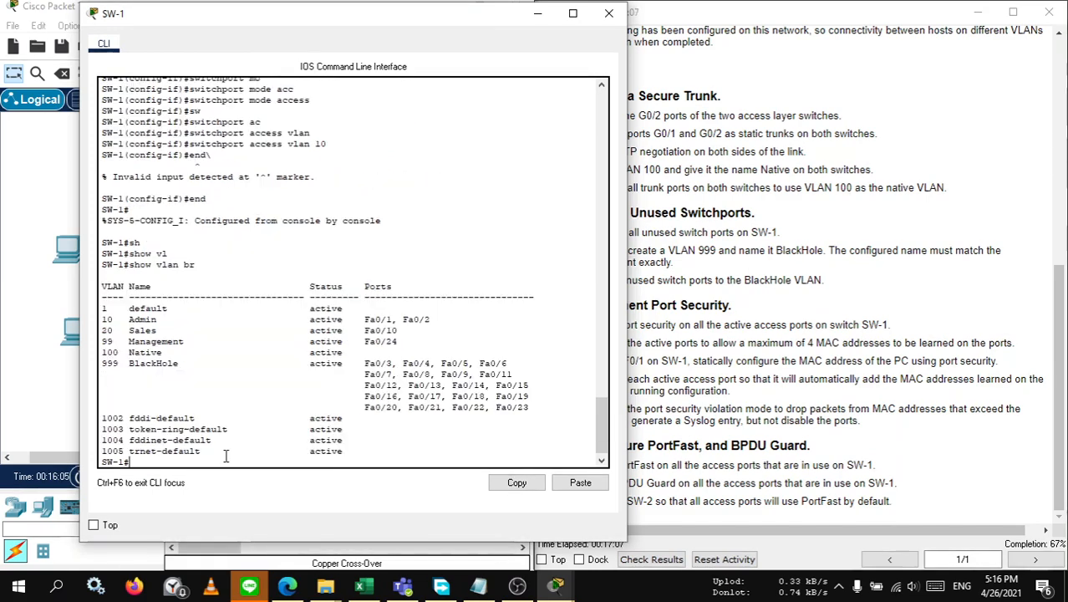
pyautogui.click(429, 320)
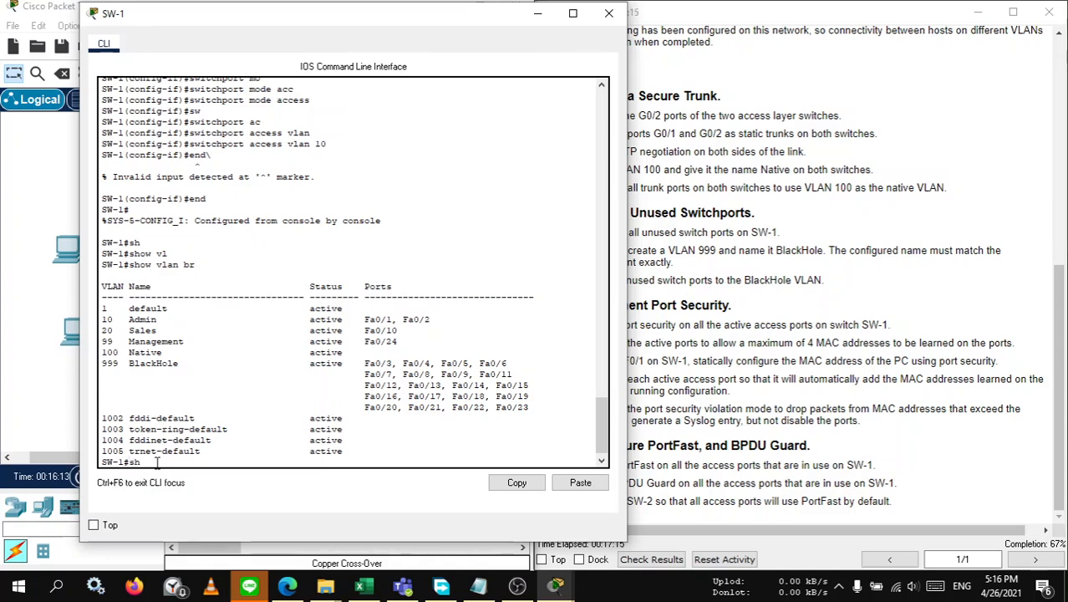
# Step: Display SW-1's trunk ports with show int trunk, and minimize the SW-1 window
pyautogui.write('sh')
pyautogui.press('Tab')
pyautogui.write('int tr')
pyautogui.press('Tab')
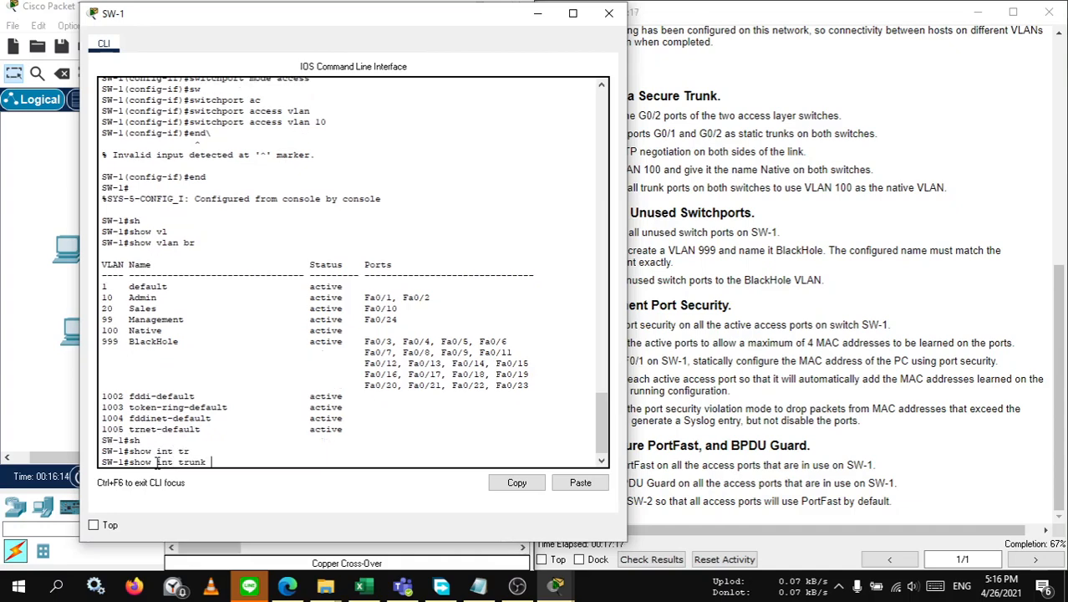
pyautogui.press('Return')
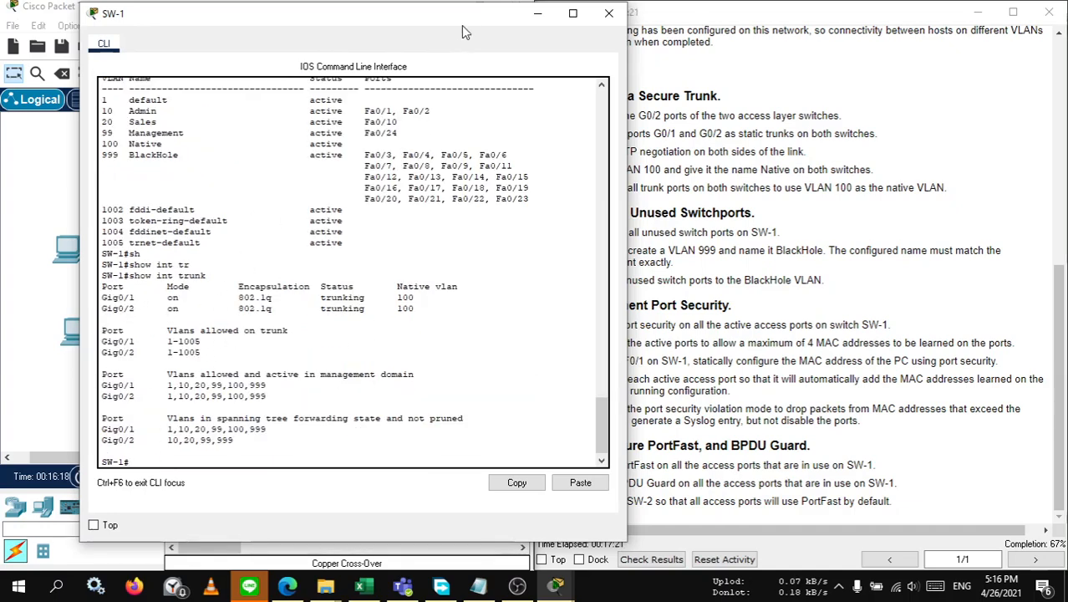
pyautogui.click(537, 13)
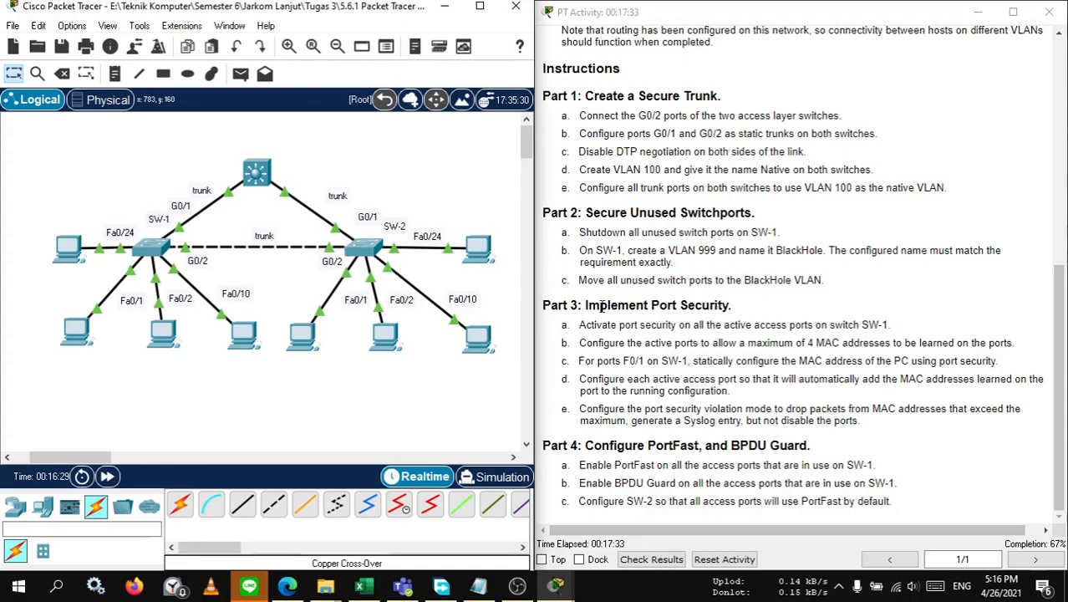
# Step: Read the Part 3 heading and its first instruction about activating port security on SW-1's active access ports
pyautogui.moveTo(599, 305); pyautogui.dragTo(678, 304)
pyautogui.click(706, 303)
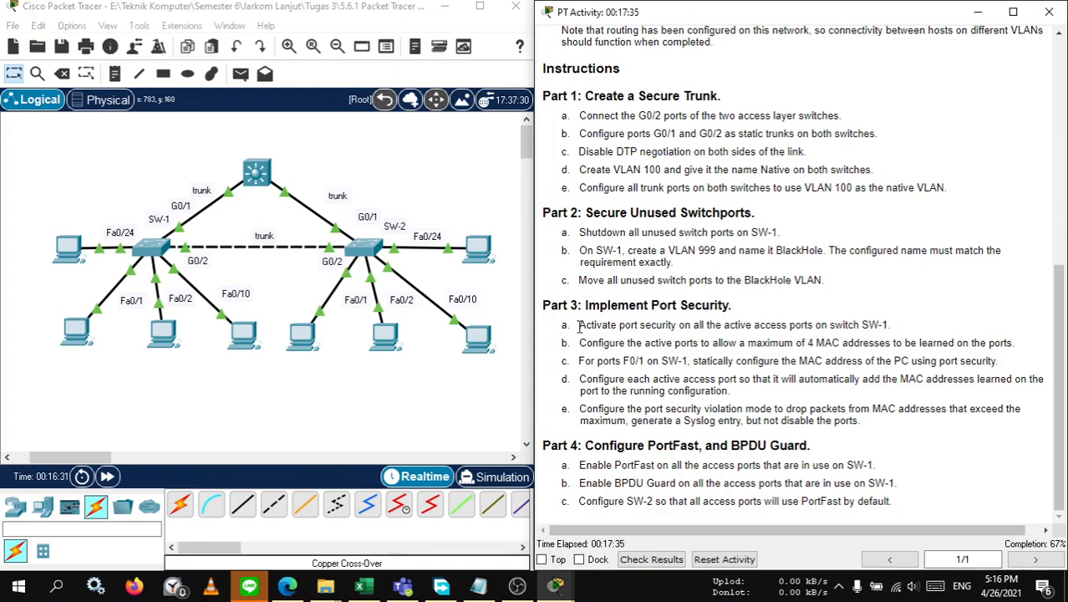
pyautogui.moveTo(578, 324); pyautogui.dragTo(639, 326)
pyautogui.click(660, 326)
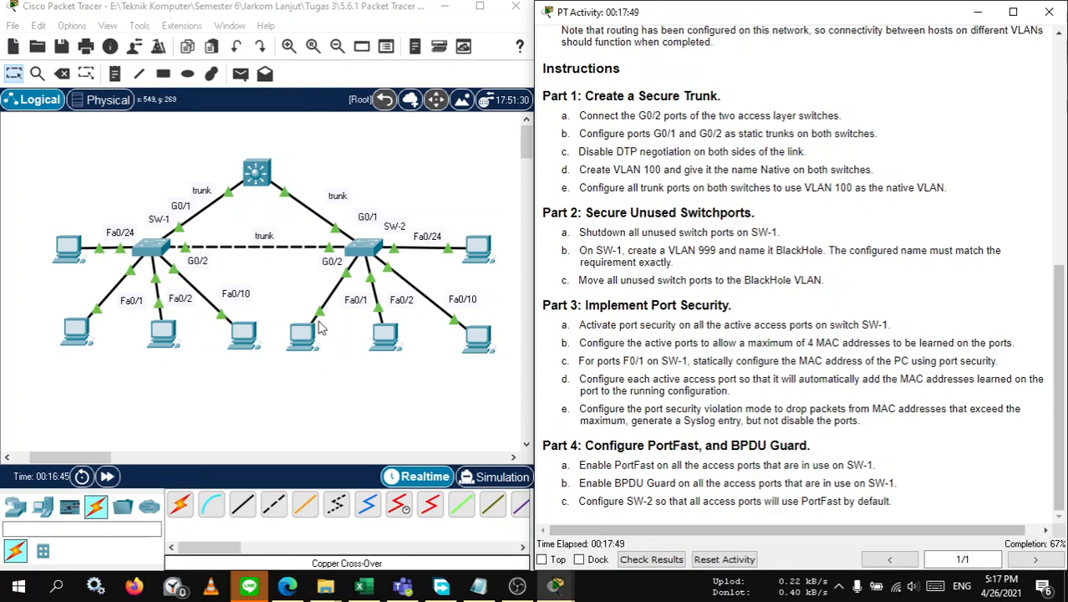
# Step: Reopen SW-1's command line and enter interface range configuration for fa0/1-2, fa0/10, fa0/24
pyautogui.click(153, 246)
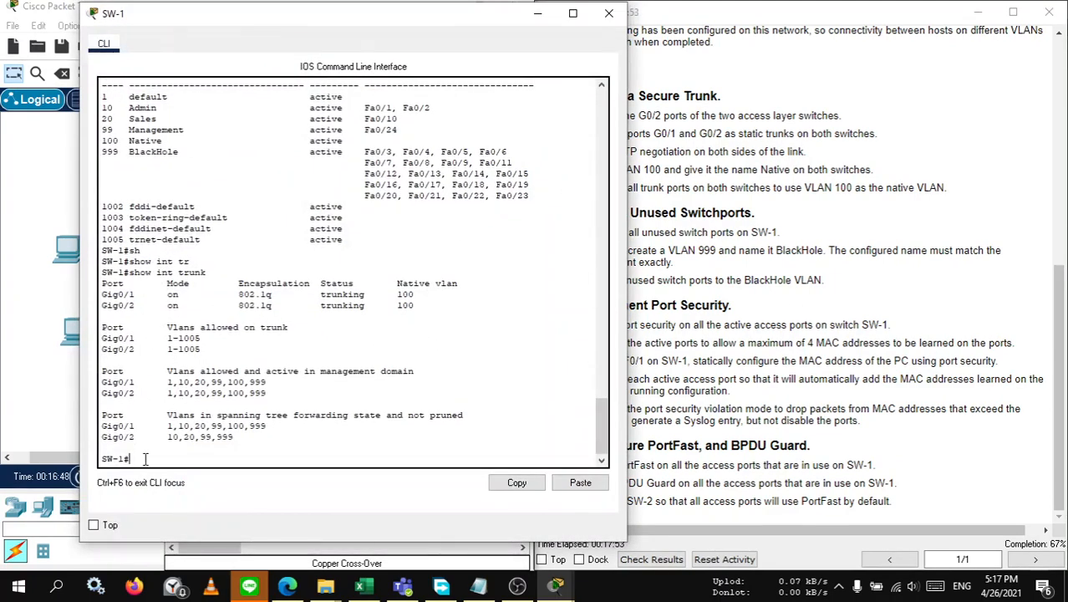
pyautogui.write('conf t')
pyautogui.press('Return')
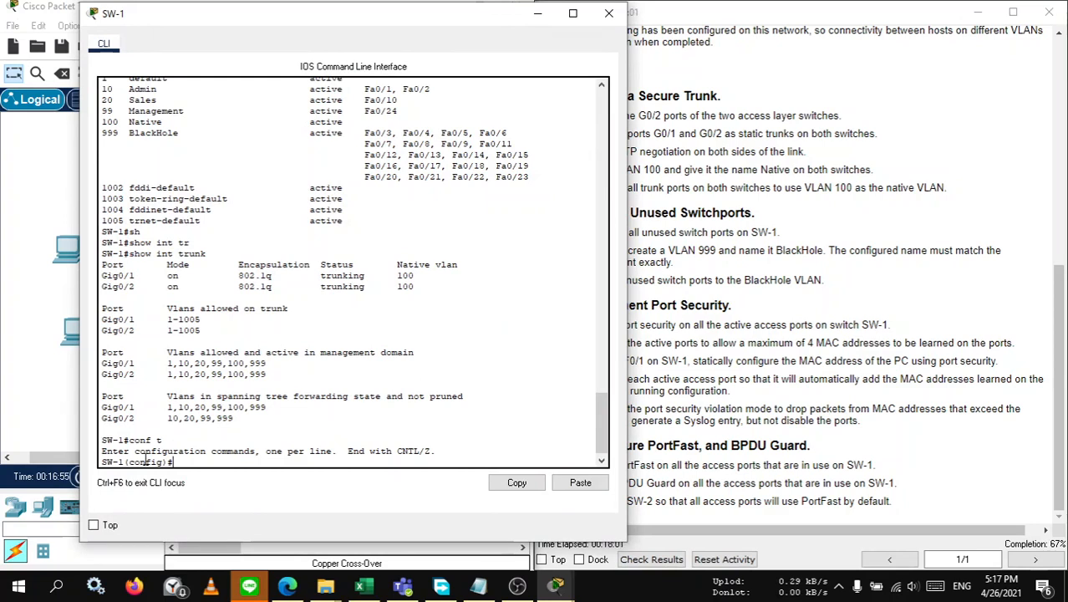
pyautogui.write('int range ')
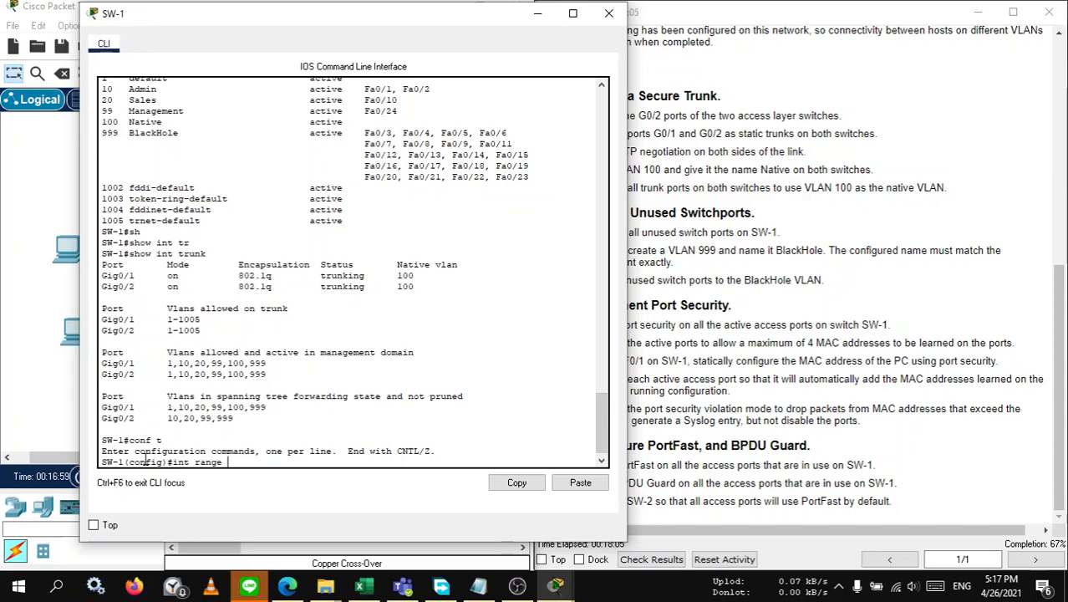
pyautogui.write('fa0/')
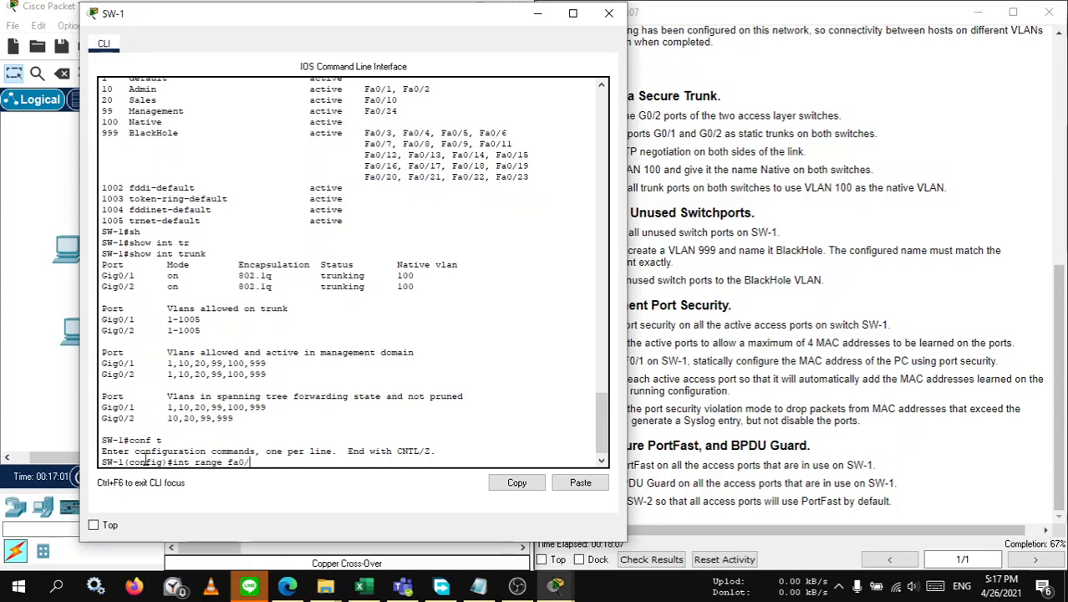
pyautogui.write('1')
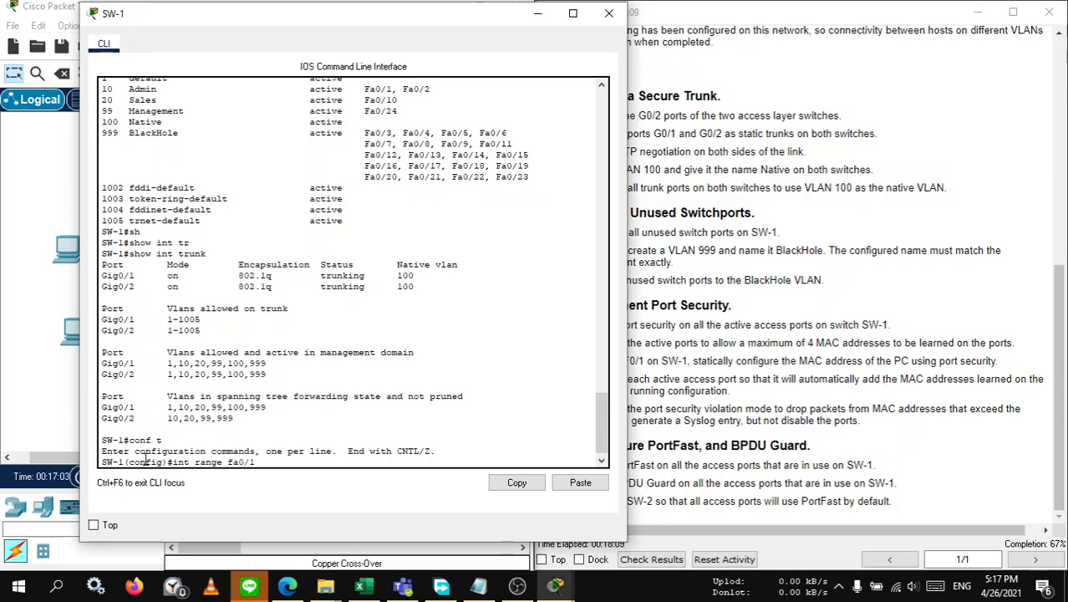
pyautogui.write('-2, fa0/')
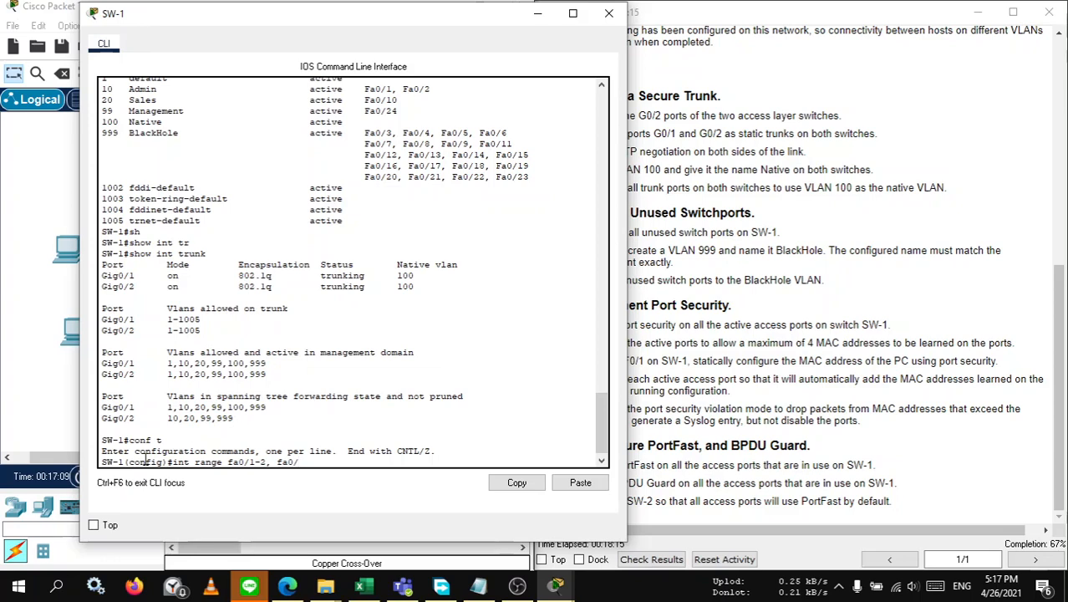
pyautogui.write('10, fa0/')
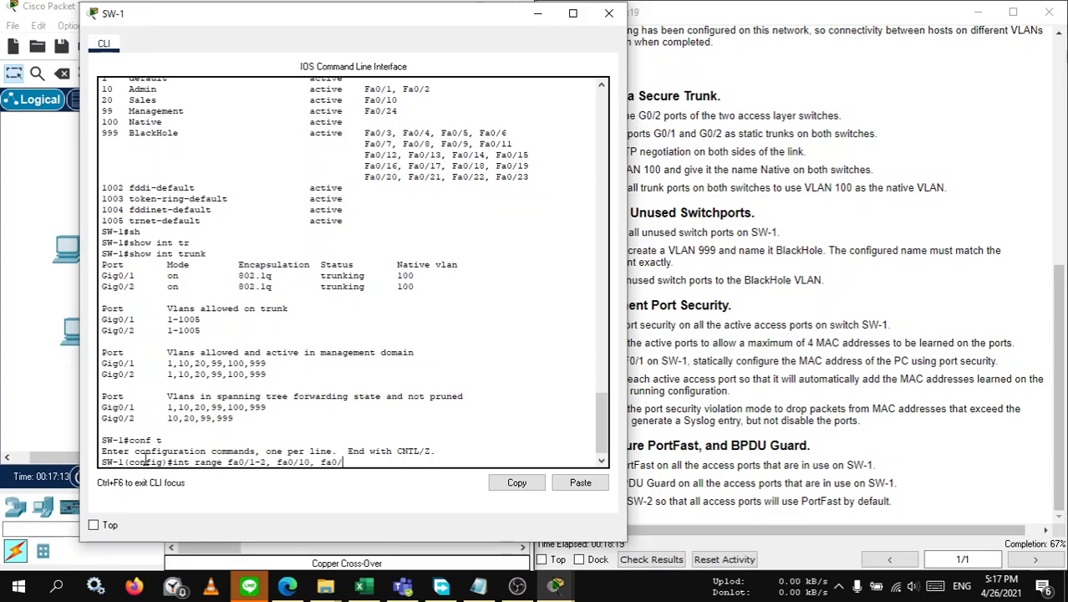
pyautogui.write('24')
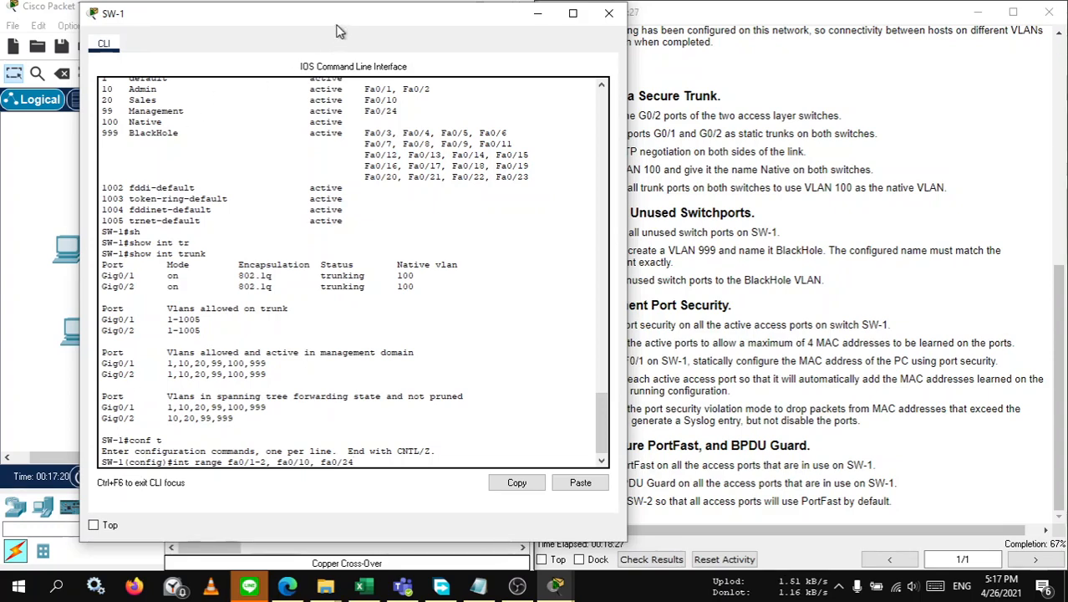
pyautogui.moveTo(339, 31); pyautogui.dragTo(224, 29)
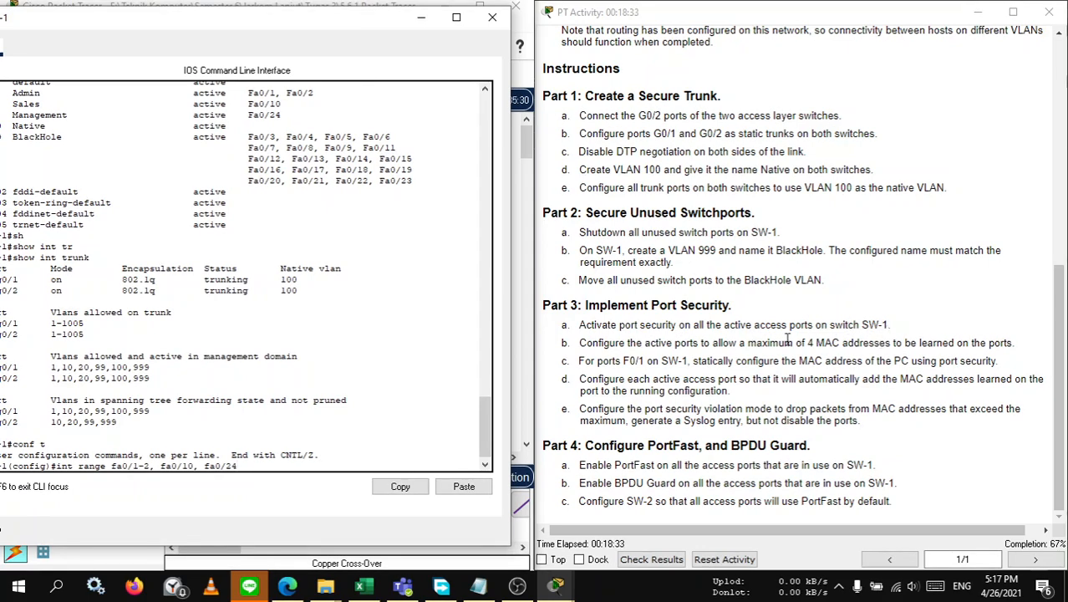
pyautogui.moveTo(216, 31); pyautogui.dragTo(355, 49)
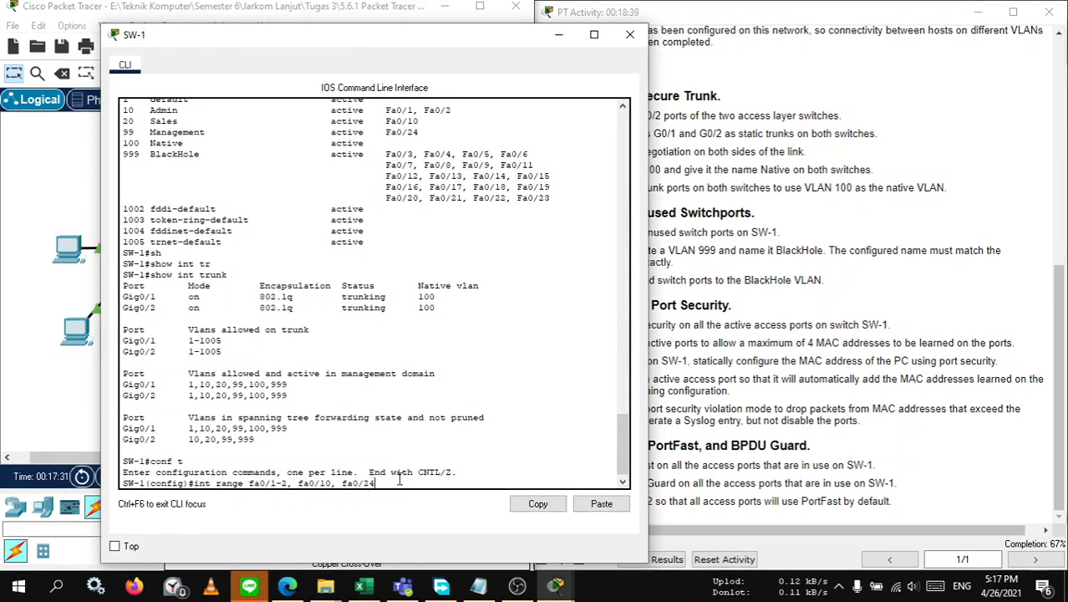
pyautogui.press('Return')
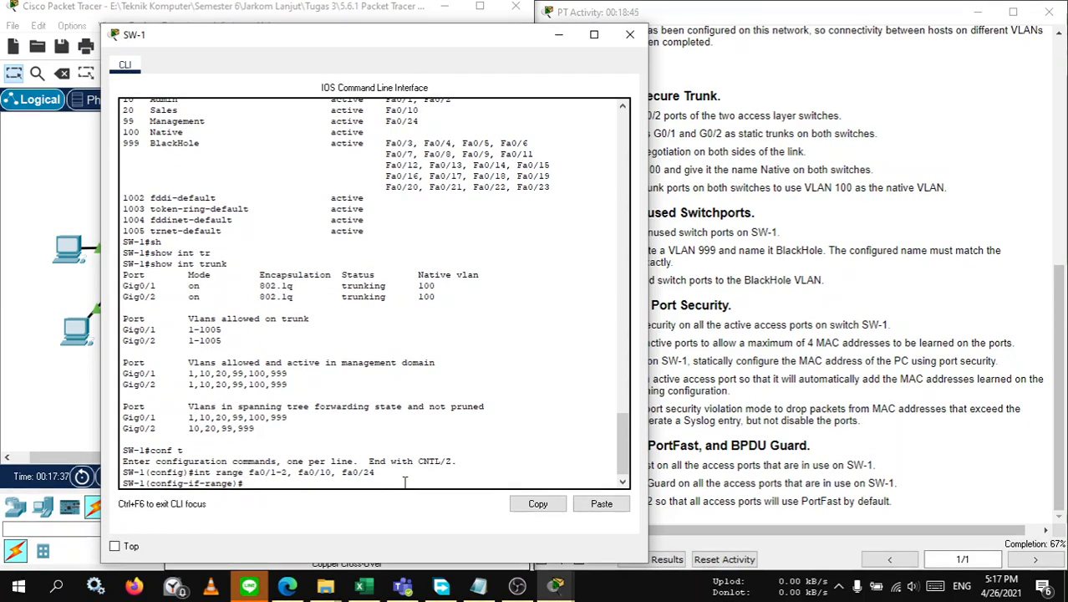
# Step: Enable port security on the selected interface range with switchport port-security
pyautogui.write('sw')
pyautogui.press('Tab')
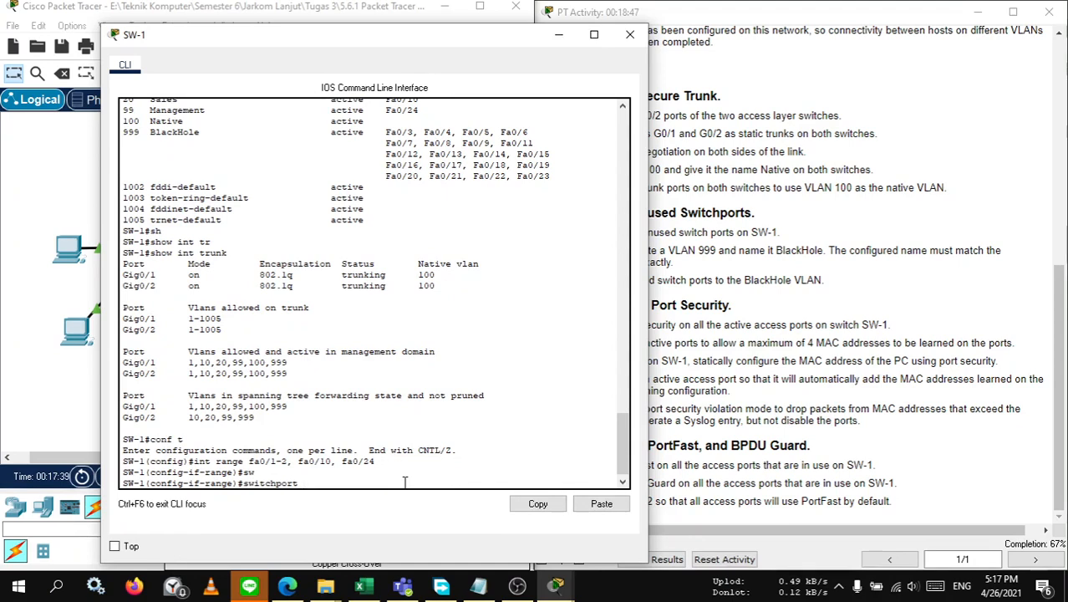
pyautogui.write('po')
pyautogui.press('Tab')
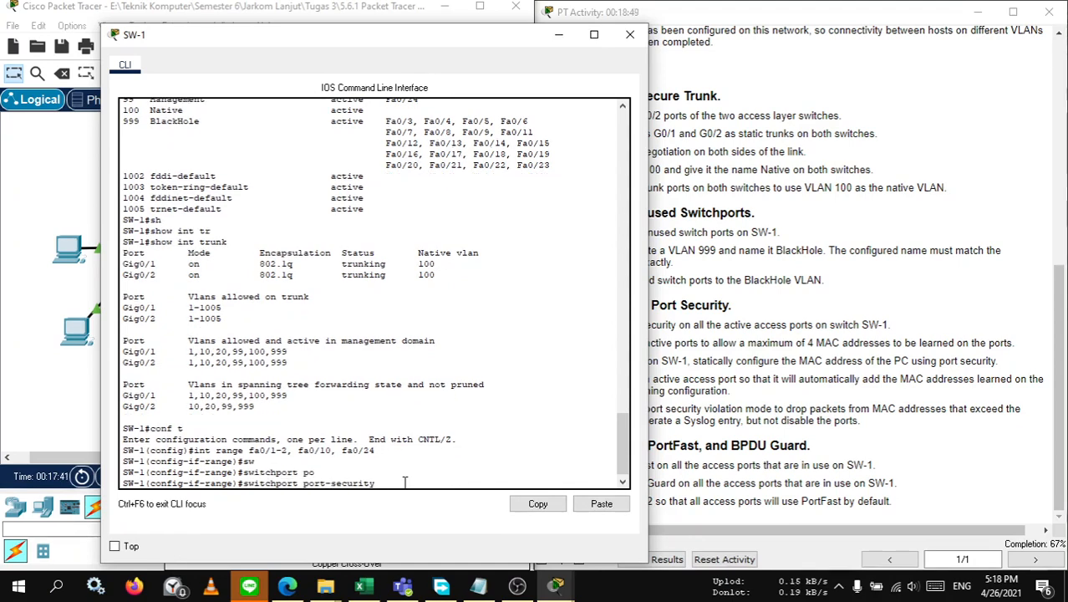
pyautogui.press('Return')
# Step: Limit the selected ports to 4 learned MAC addresses with switchport port-security maximum 4
pyautogui.press('Up')
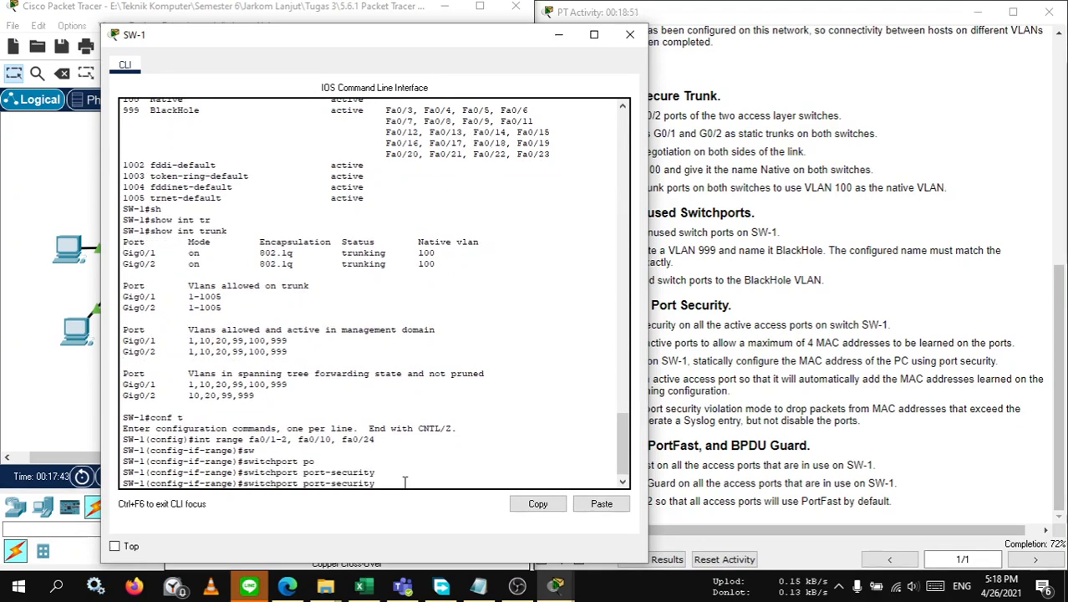
pyautogui.moveTo(422, 40); pyautogui.dragTo(320, 30)
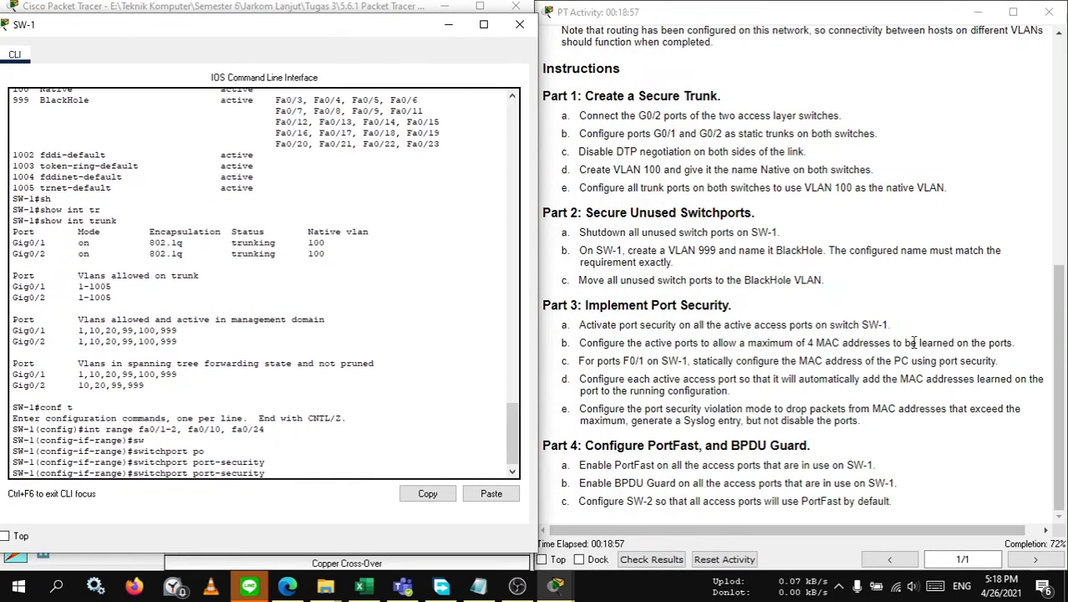
pyautogui.write('m')
pyautogui.press('Tab')
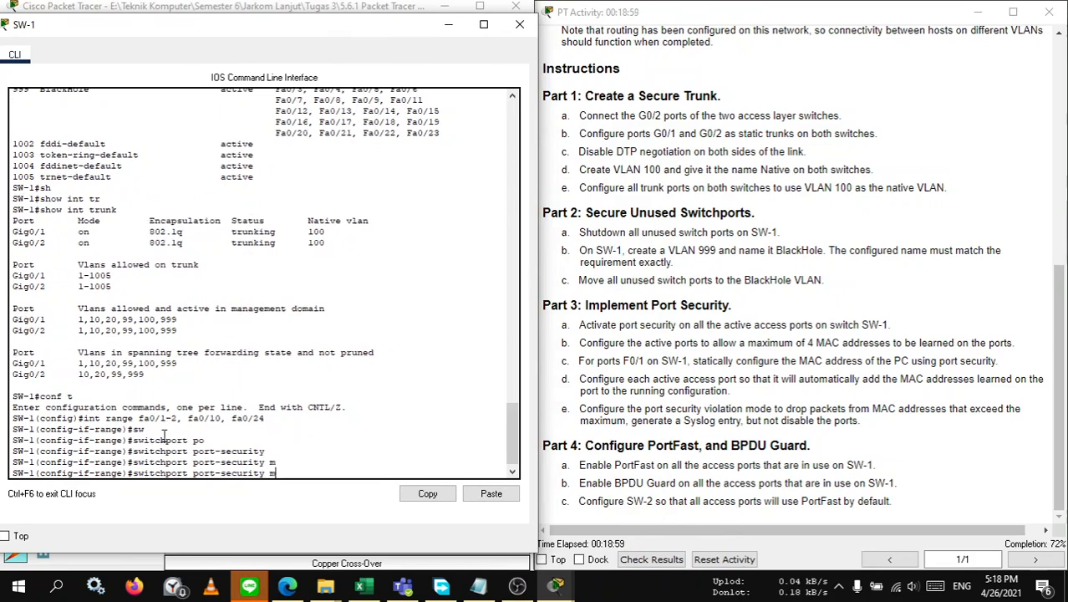
pyautogui.write('ax')
pyautogui.press('Tab')
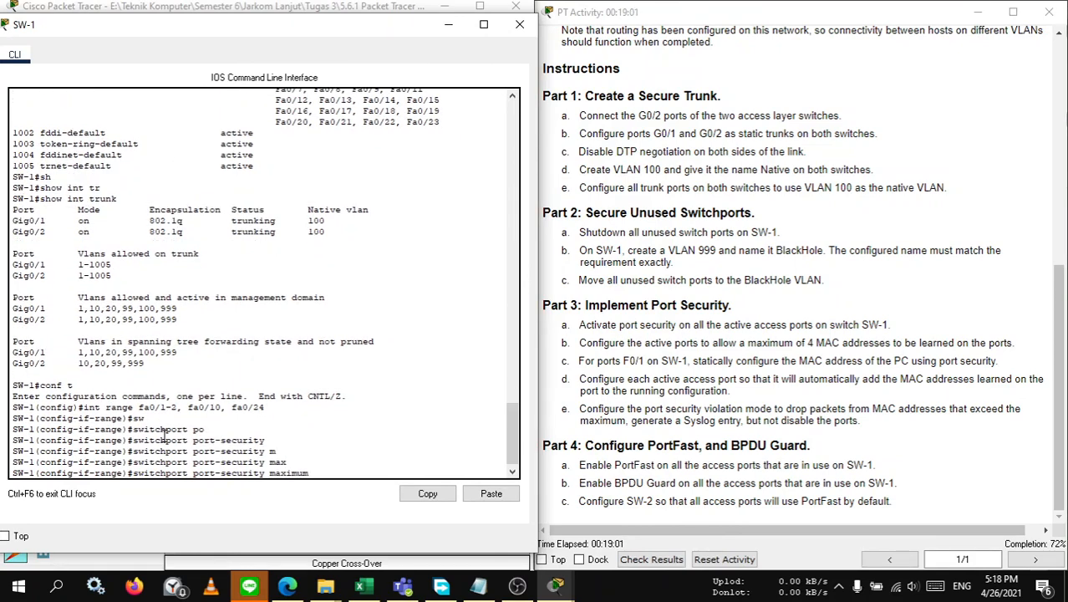
pyautogui.write('4')
pyautogui.press('Return')
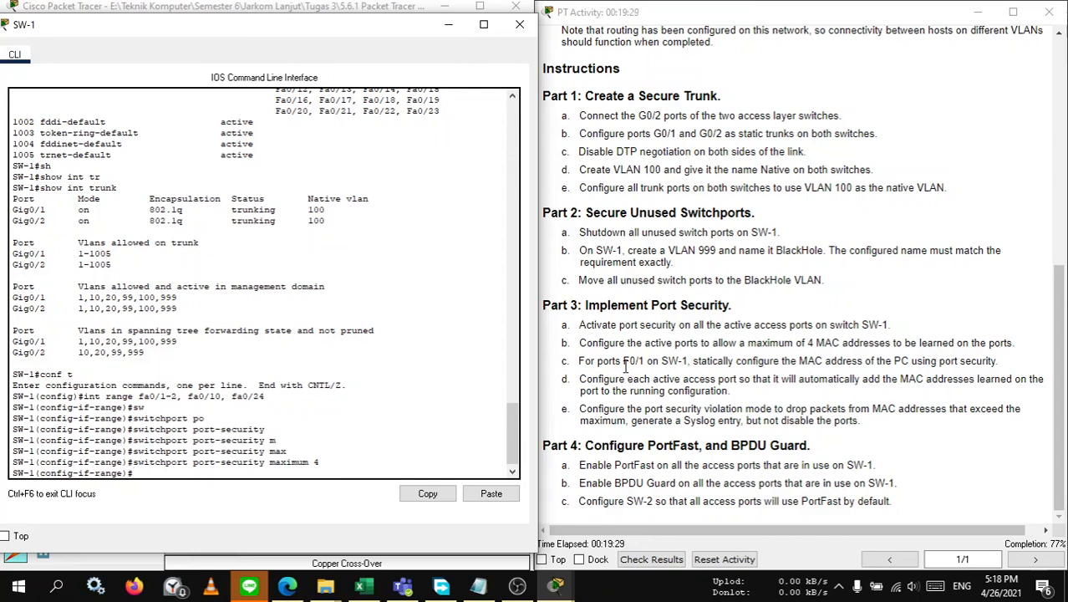
# Step: Review the VLAN table and the Part 3 instructions, and minimize the SW-1 window to reveal the topology
pyautogui.scroll(10, 657, 365)
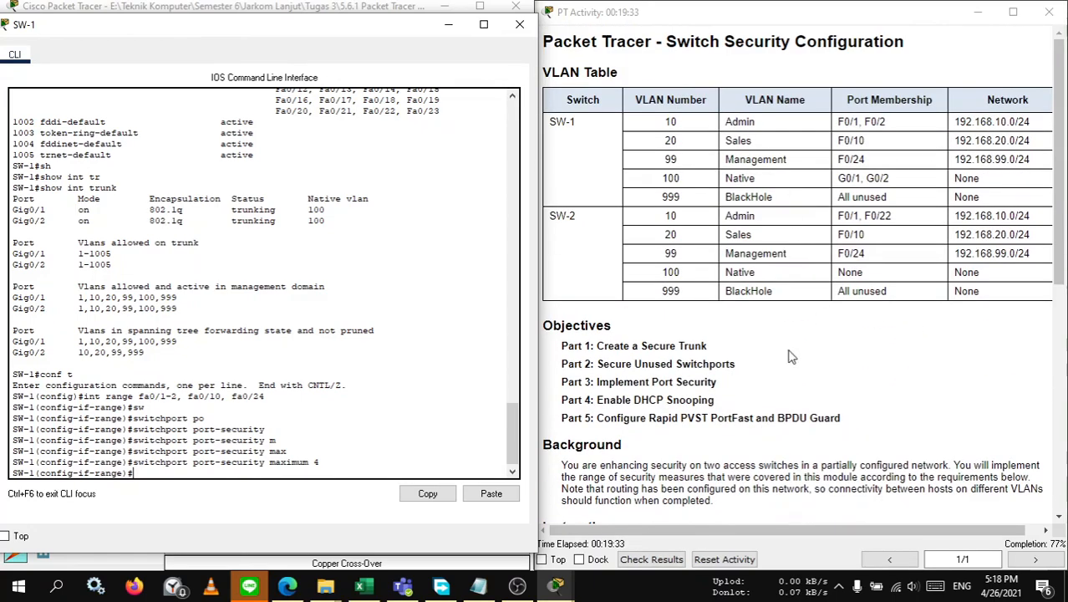
pyautogui.moveTo(702, 531); pyautogui.dragTo(748, 531)
pyautogui.scroll(-10, 773, 334)
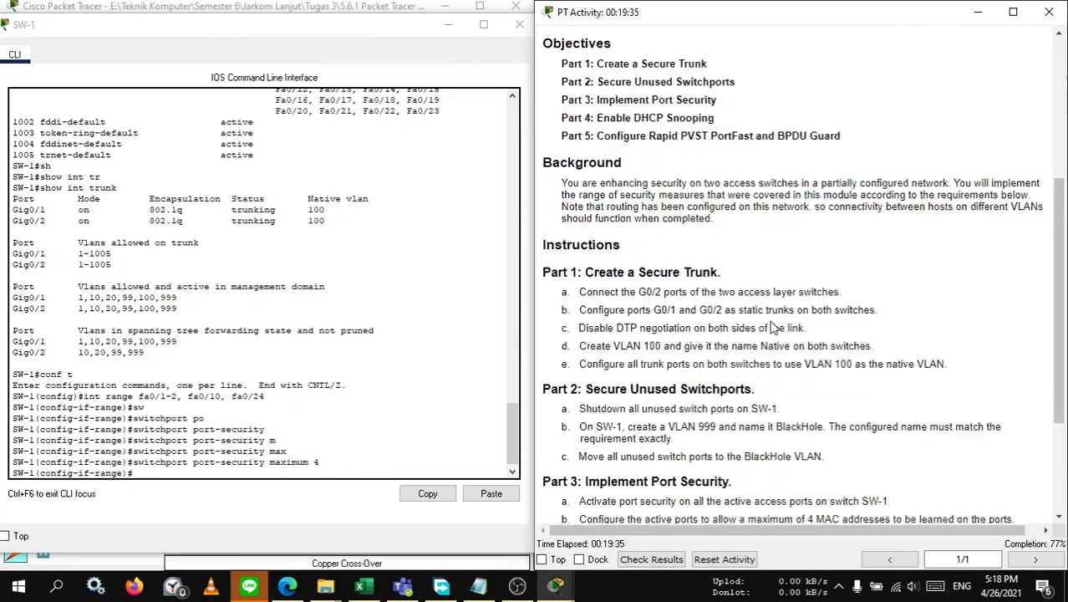
pyautogui.click(448, 24)
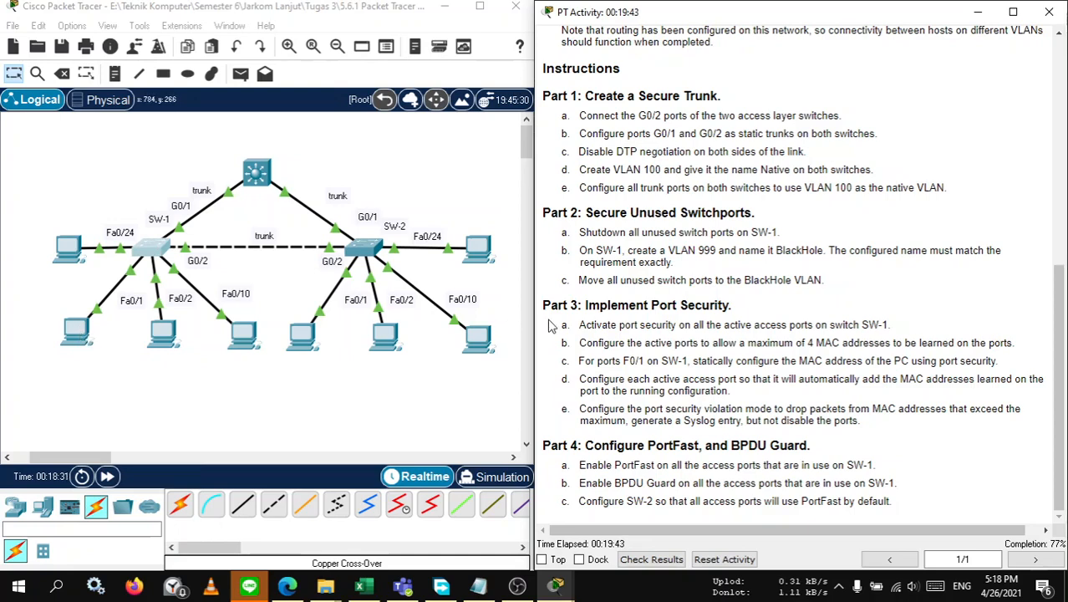
# Step: Run ipconfig /all in PC1's command prompt and copy the physical address of its FastEthernet0 connection
pyautogui.click(81, 334)
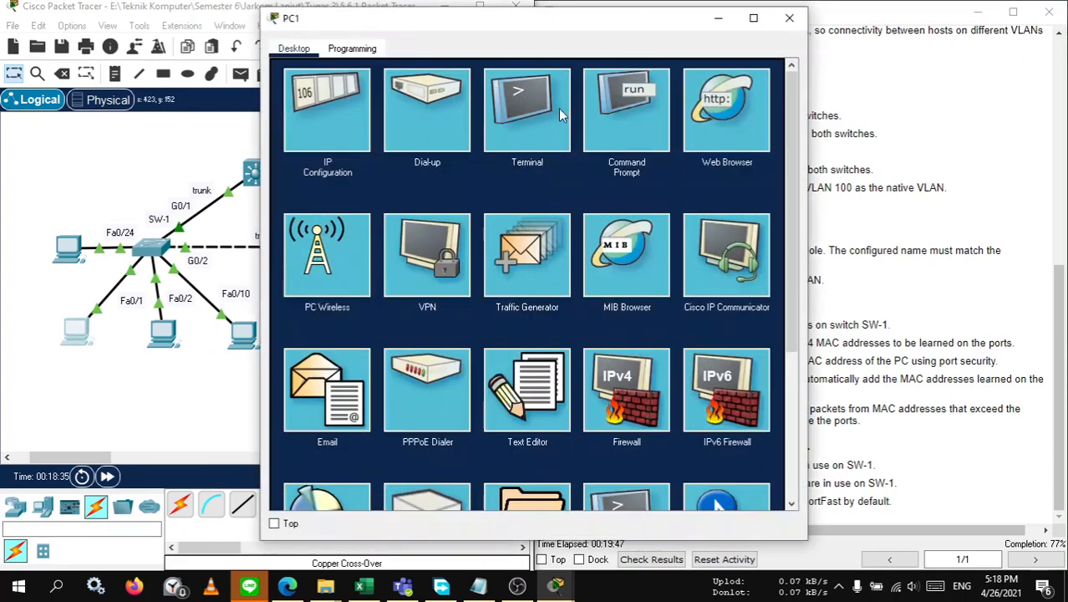
pyautogui.click(596, 117)
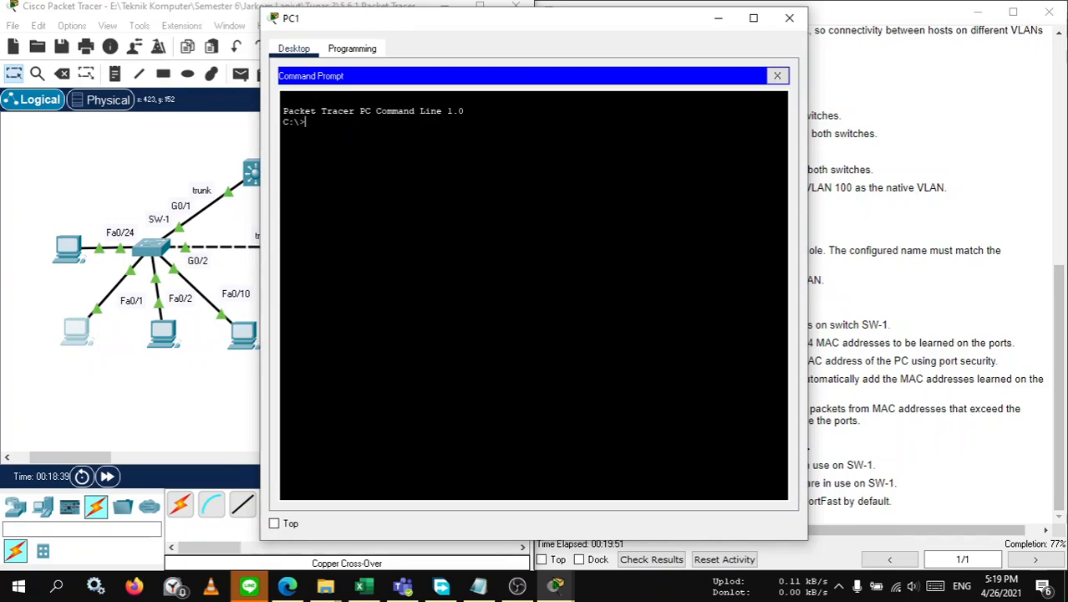
pyautogui.write('ipconfig /all')
pyautogui.press('Return')
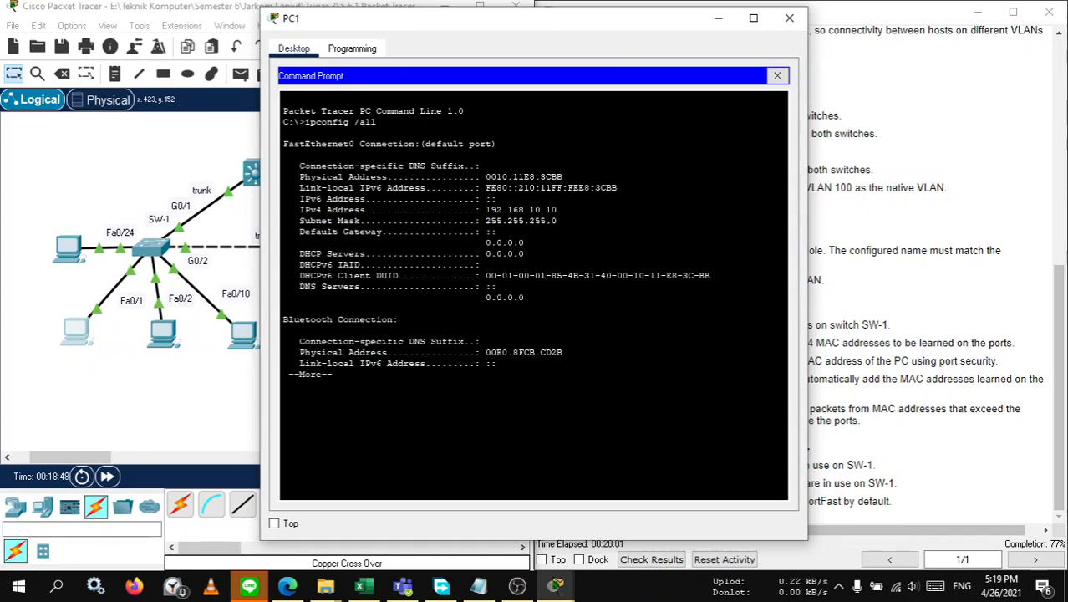
pyautogui.moveTo(486, 176); pyautogui.dragTo(563, 177)
pyautogui.rightClick(563, 177)
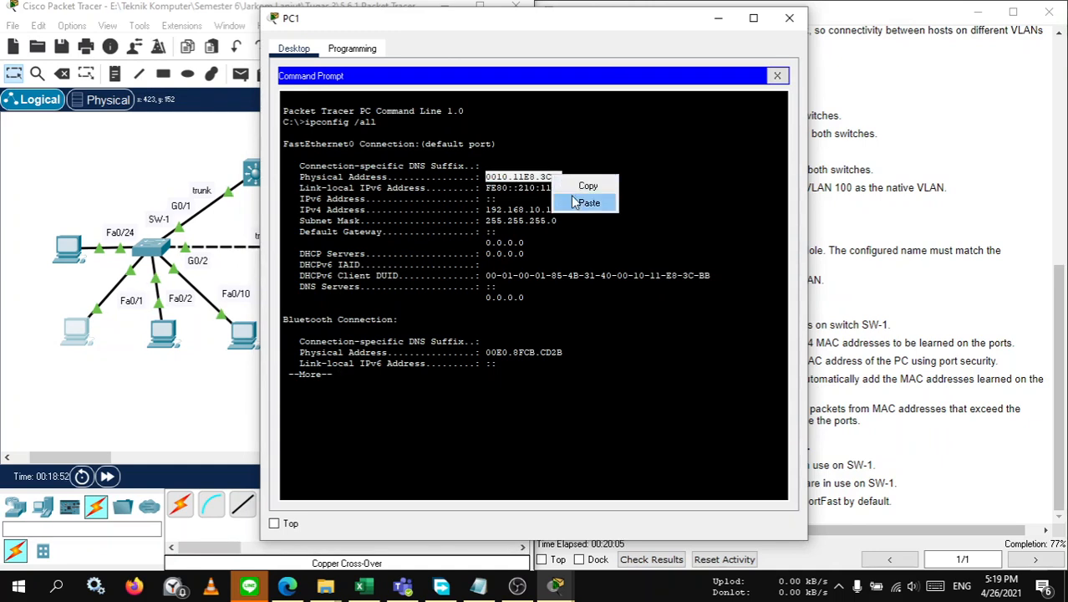
pyautogui.click(582, 184)
pyautogui.click(711, 20)
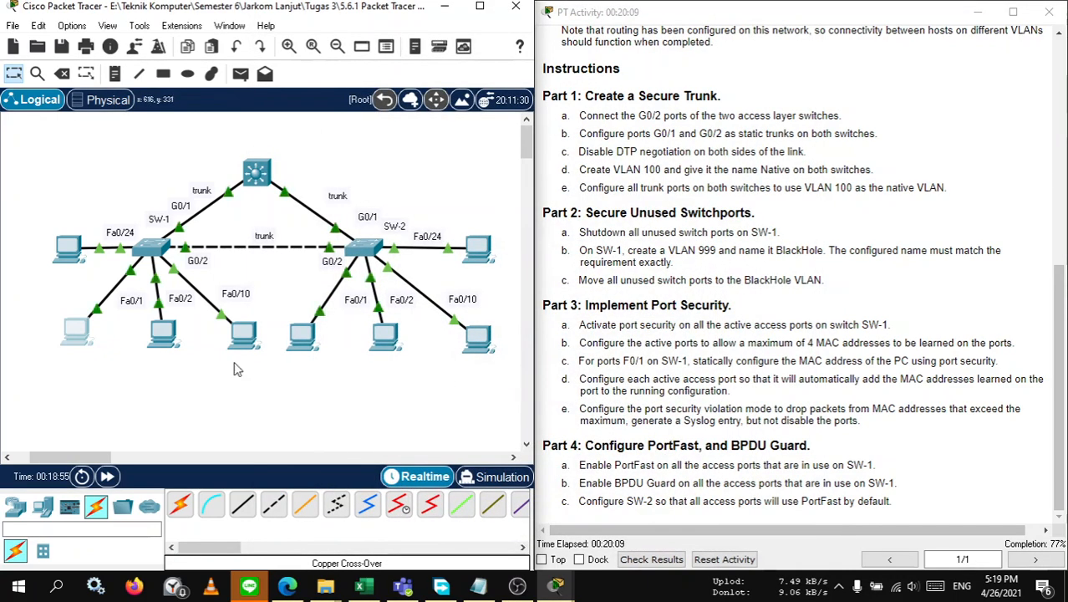
# Step: Return to SW-1's command line, leave the interface range, and enter interface configuration for fa0/1
pyautogui.click(150, 247)
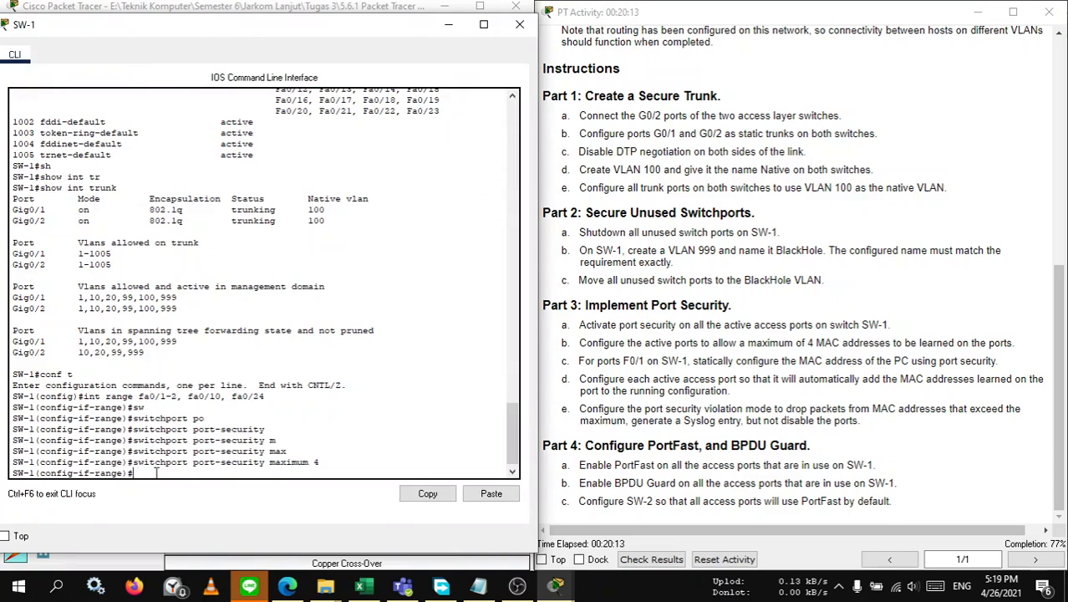
pyautogui.press('Return')
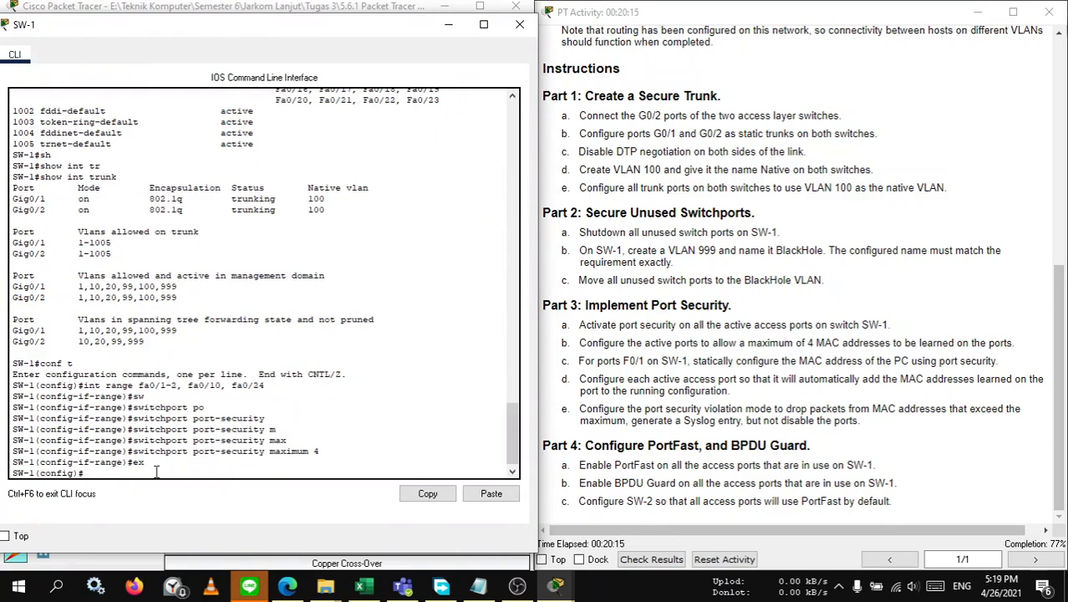
pyautogui.write('int fa0/1')
pyautogui.press('Return')
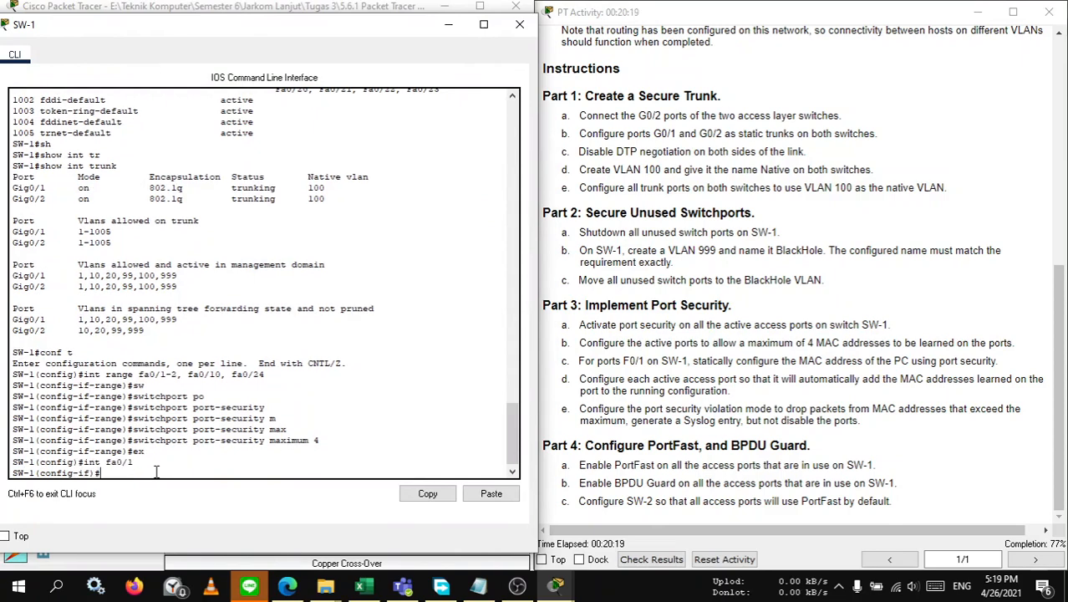
# Step: Statically assign the copied MAC address to fa0/1 with switchport port-security mac-address 0010.11E8.3CBB, and exit the interface
pyautogui.write('sw')
pyautogui.press('Tab')
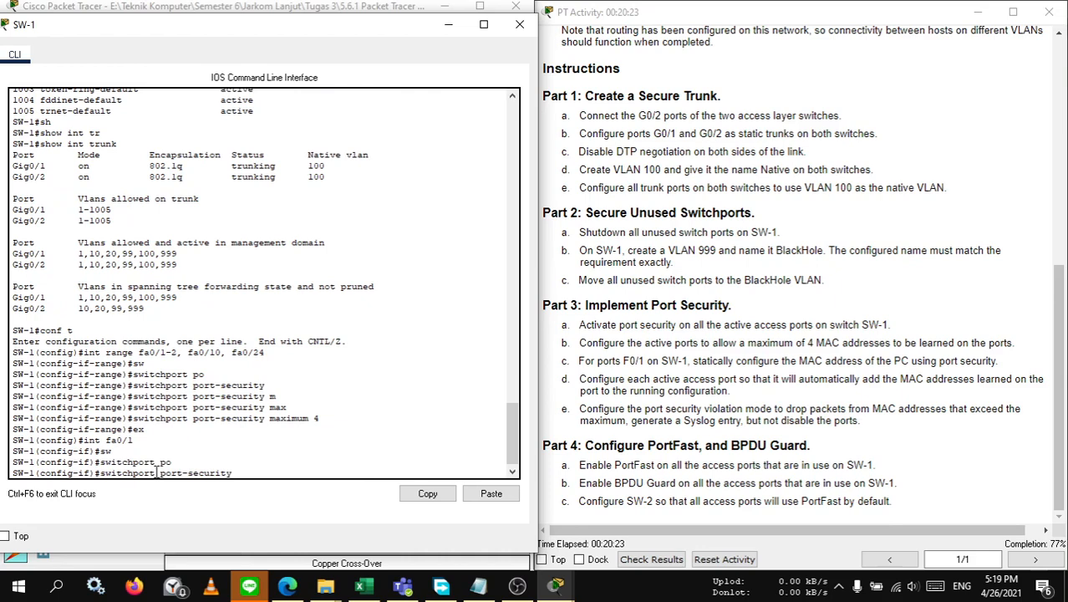
pyautogui.write('mac')
pyautogui.press('Tab')
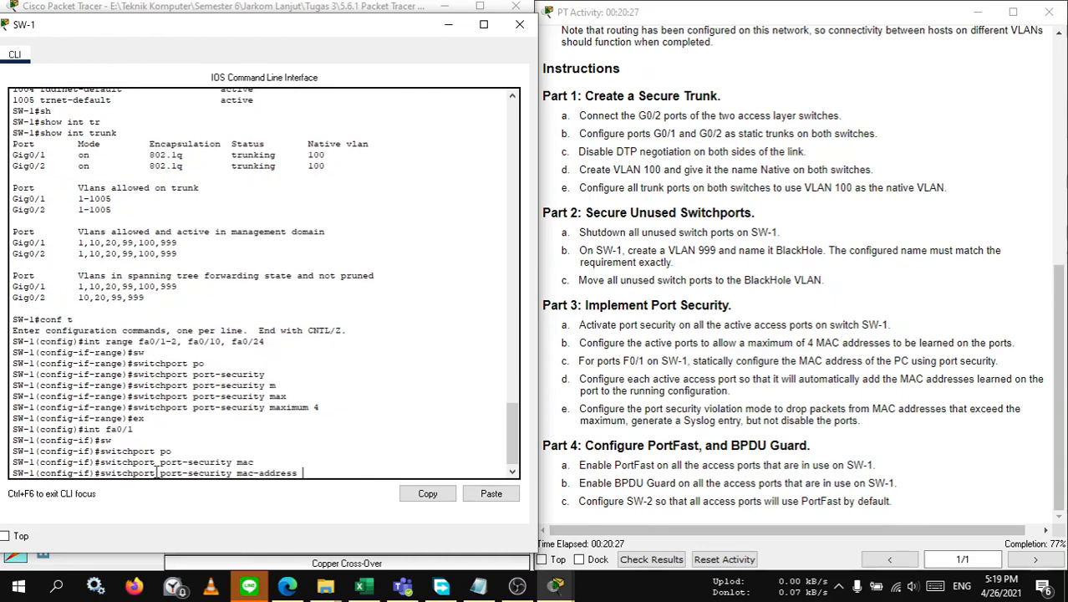
pyautogui.rightClick(340, 480)
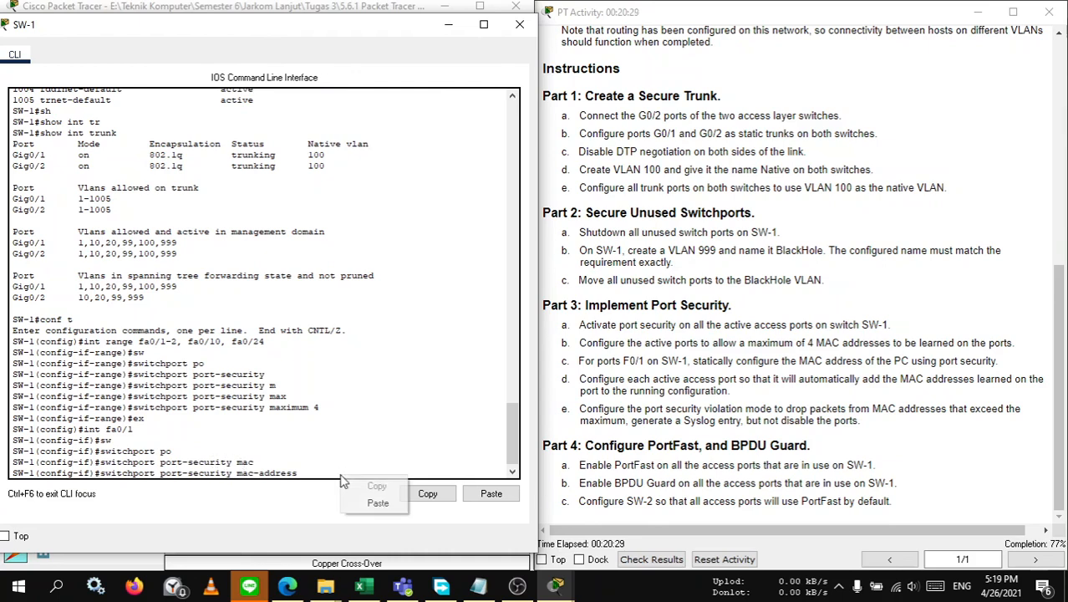
pyautogui.click(375, 502)
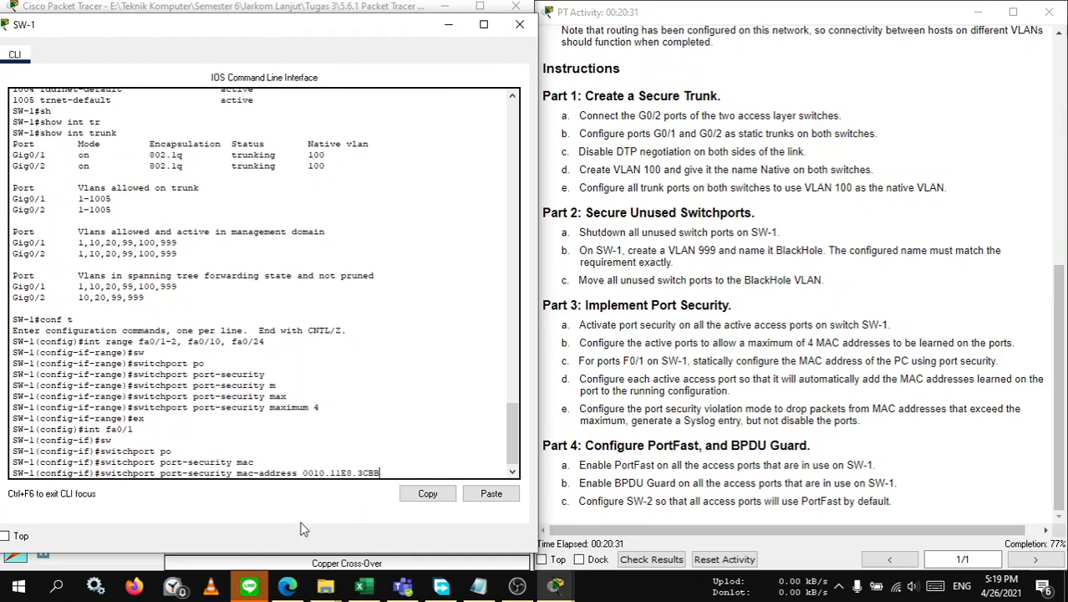
pyautogui.press('Return')
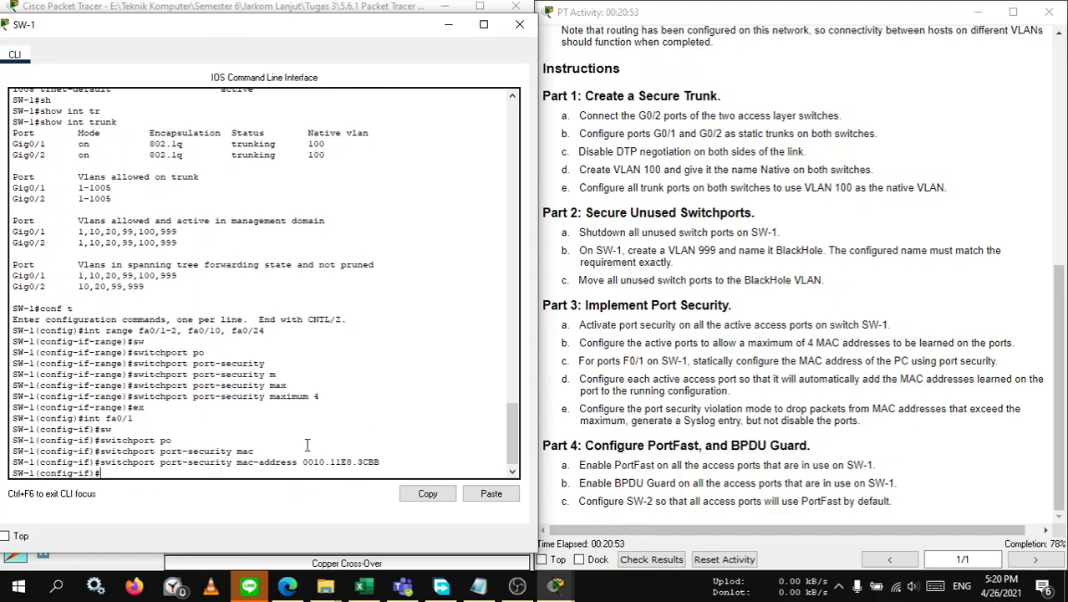
pyautogui.write('ex')
pyautogui.press('Return')
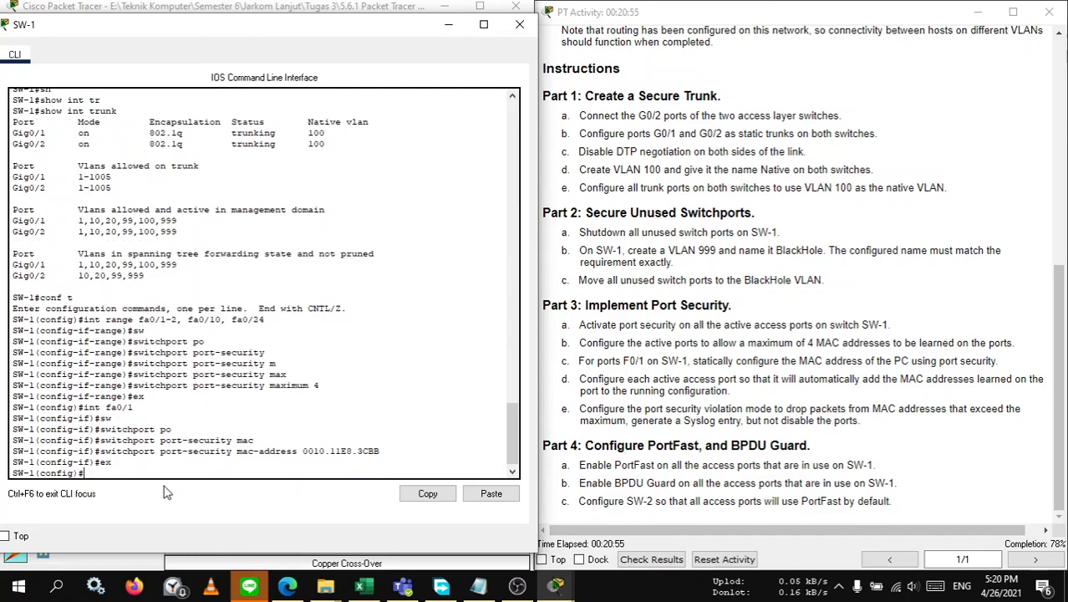
# Step: Enable sticky learning on interface range fa0/1-2, fa0/10, fa0/24 with switchport port-security mac-address sticky
pyautogui.write('int range fa0/')
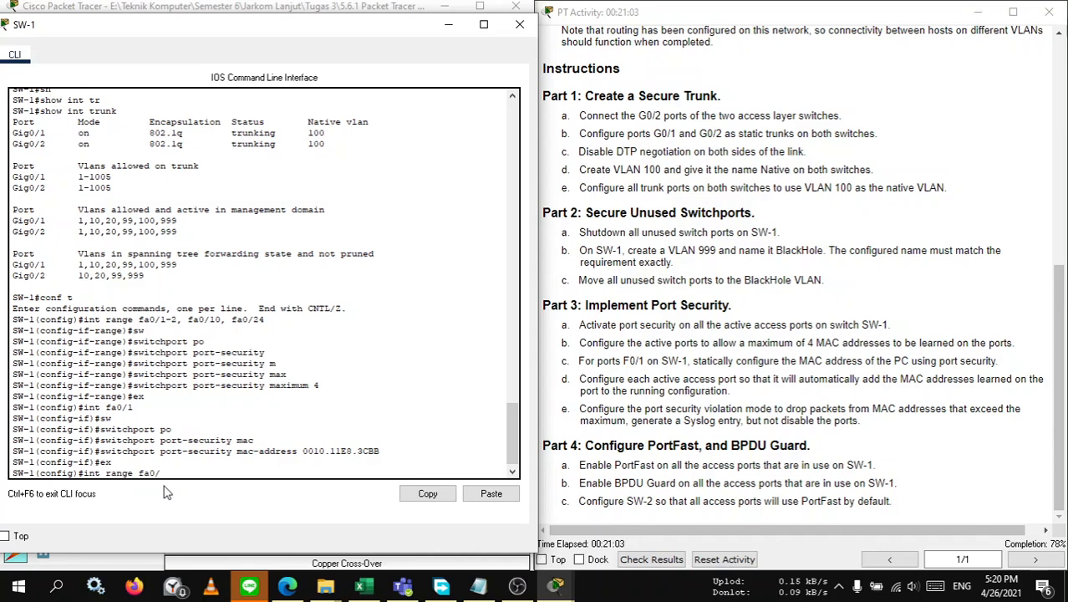
pyautogui.write('1-2, fa0/10, fa0/24')
pyautogui.press('Return')
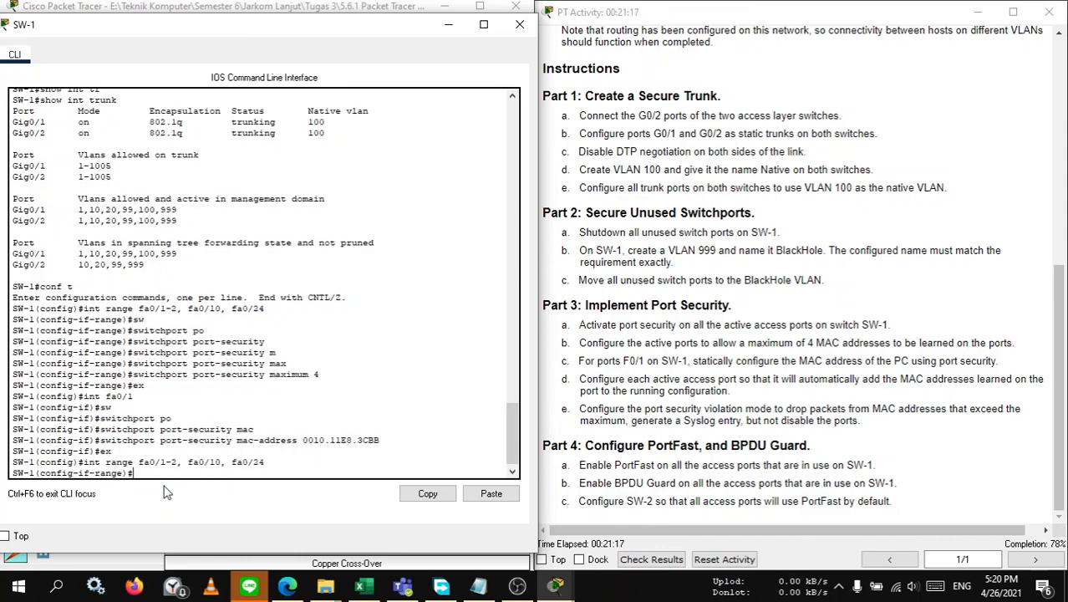
pyautogui.write('sw')
pyautogui.press('Tab')
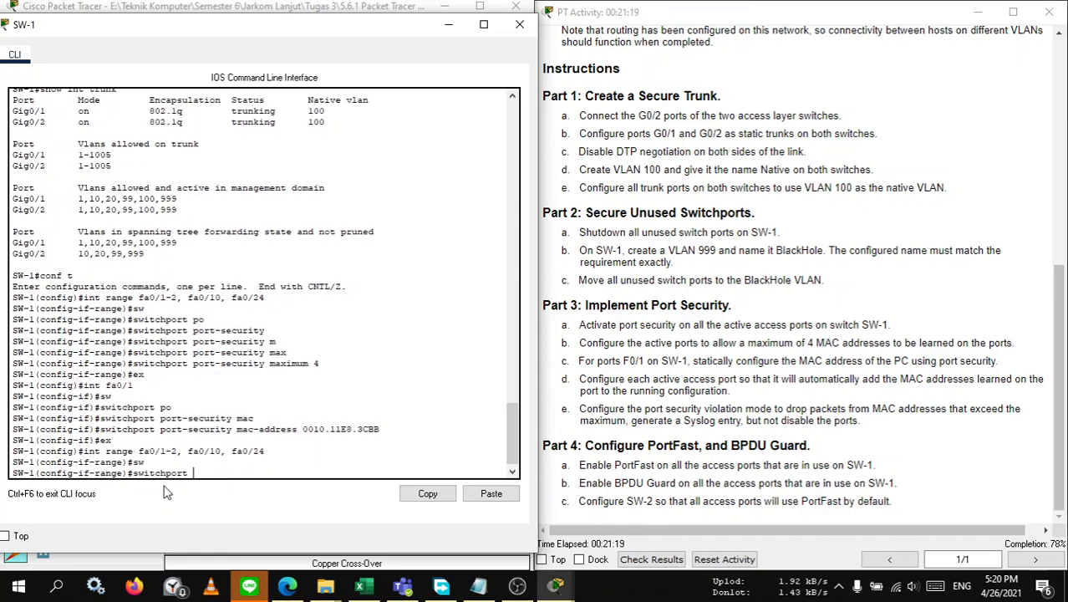
pyautogui.write('p')
pyautogui.press('Tab')
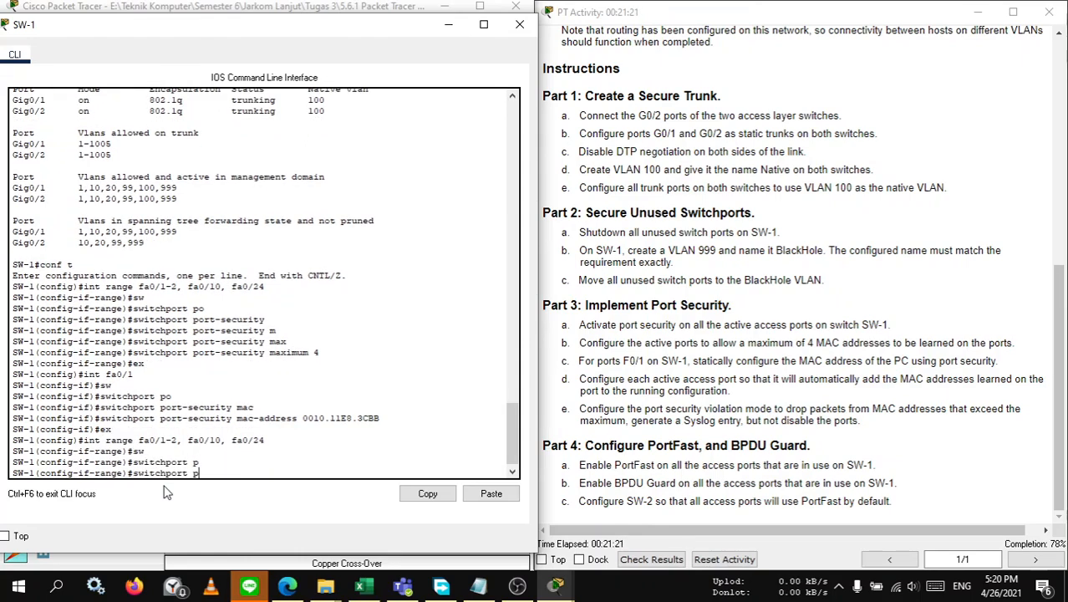
pyautogui.write('or')
pyautogui.press('Tab')
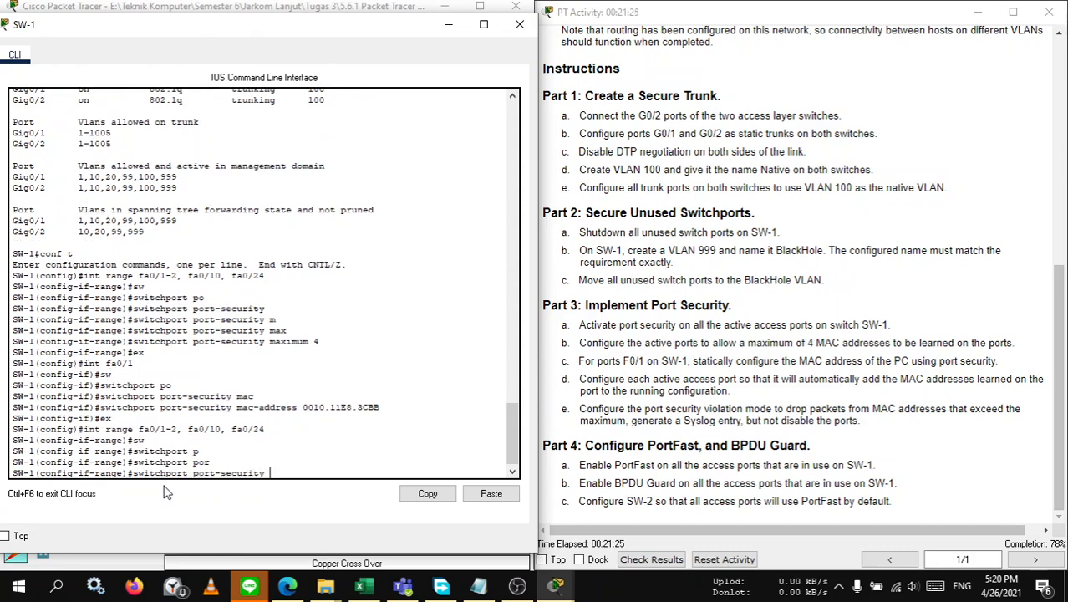
pyautogui.write('mac')
pyautogui.press('Tab')
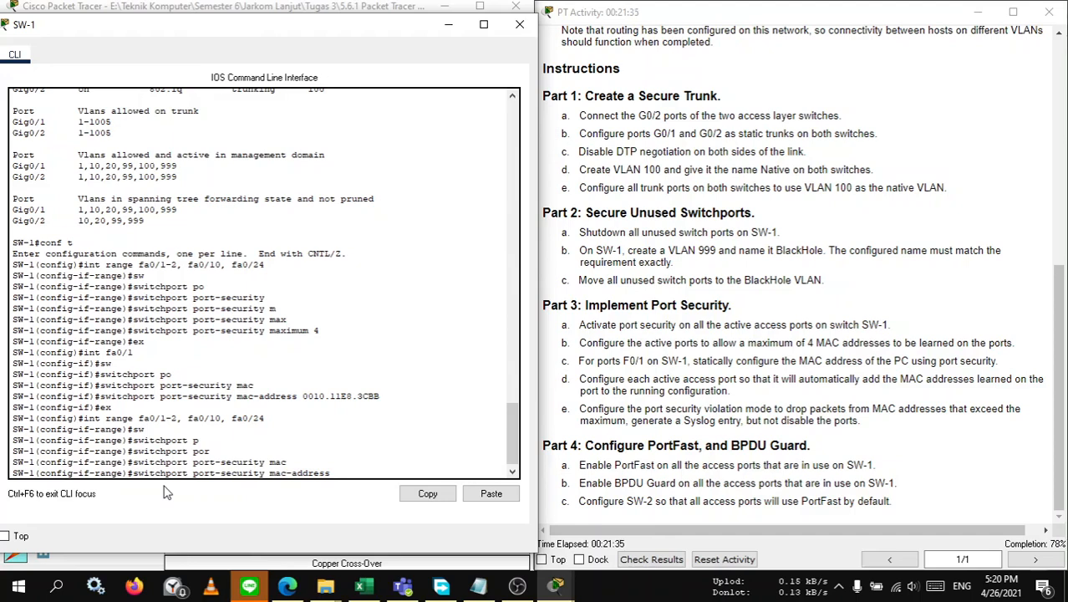
pyautogui.write('st')
pyautogui.press('Tab')
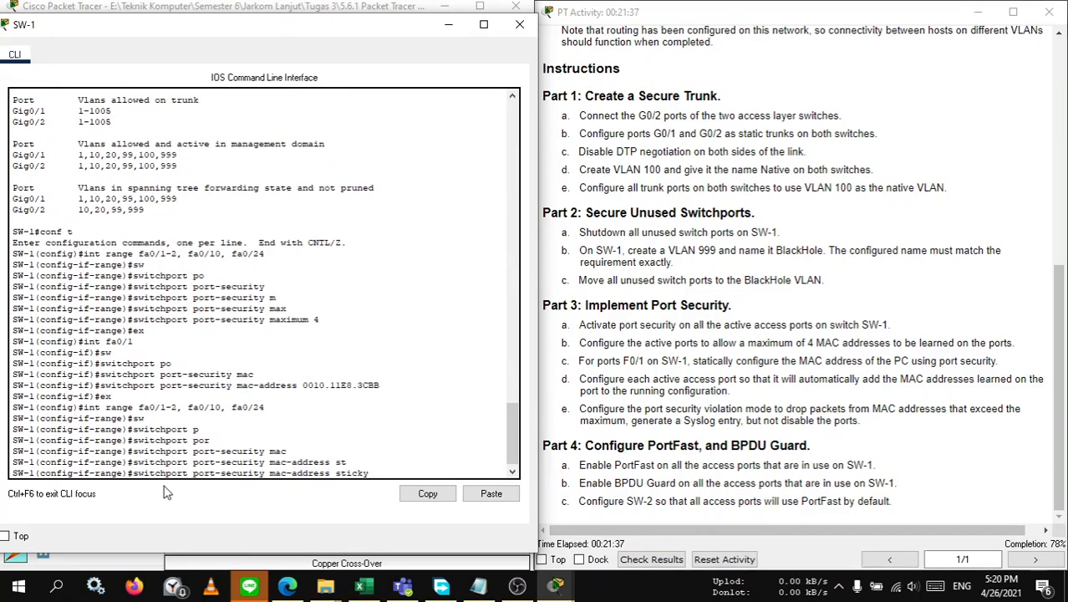
pyautogui.press('Return')
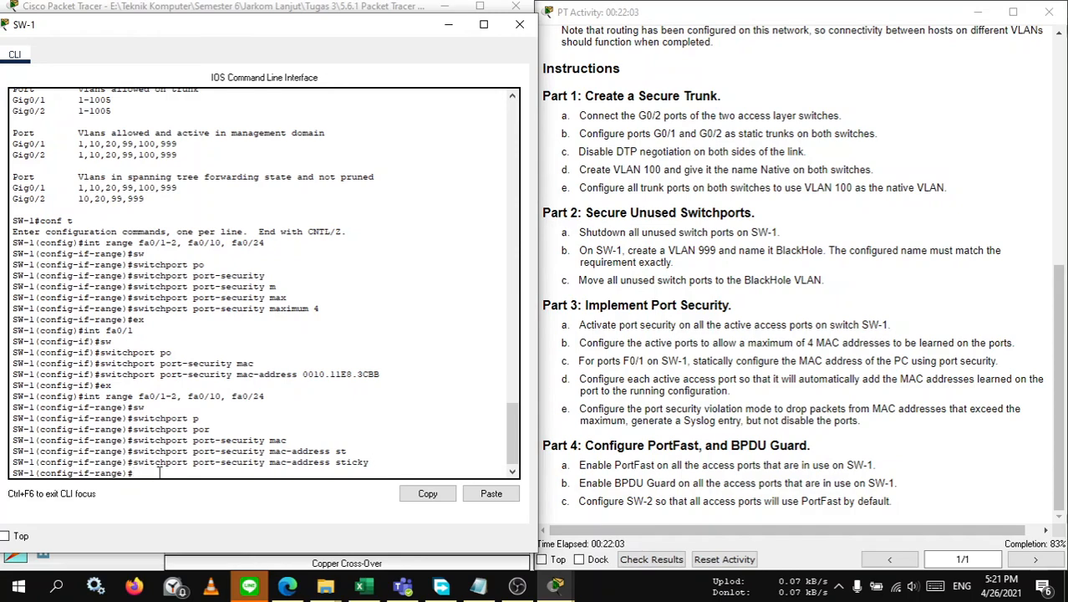
# Step: Set the violation mode of the selected access ports with switchport port-security violation restrict, and exit to global configuration
pyautogui.write('sw')
pyautogui.press('Tab')
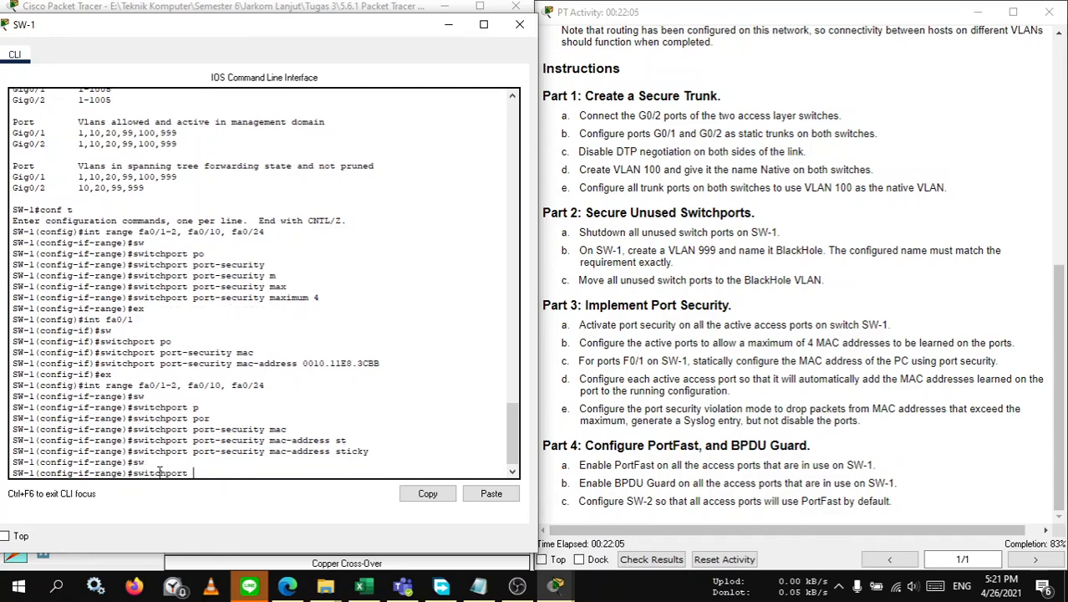
pyautogui.write('po')
pyautogui.press('Tab')
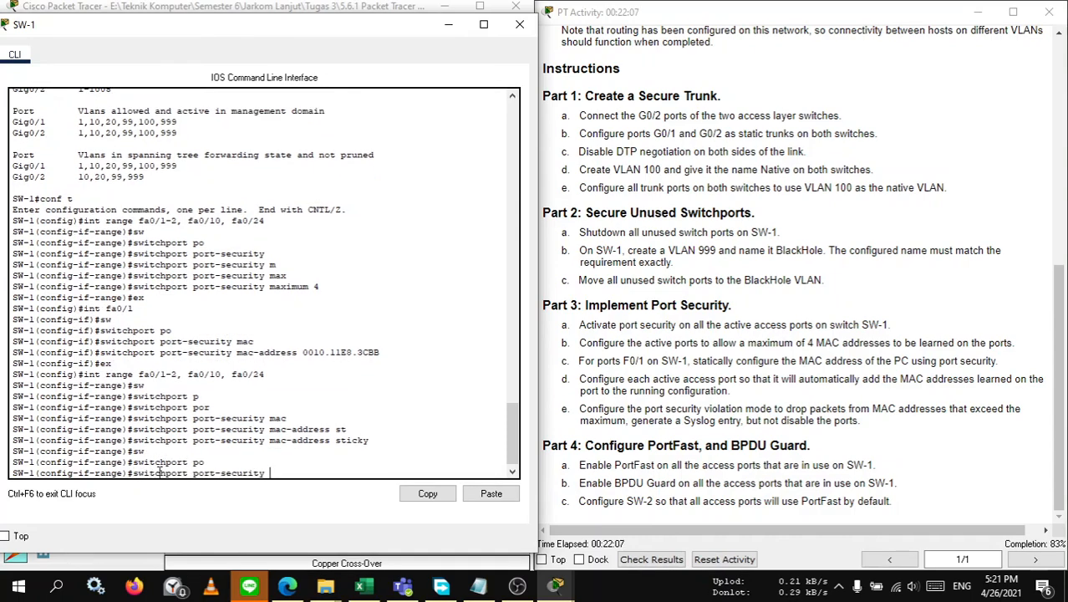
pyautogui.write('vi')
pyautogui.press('Tab')
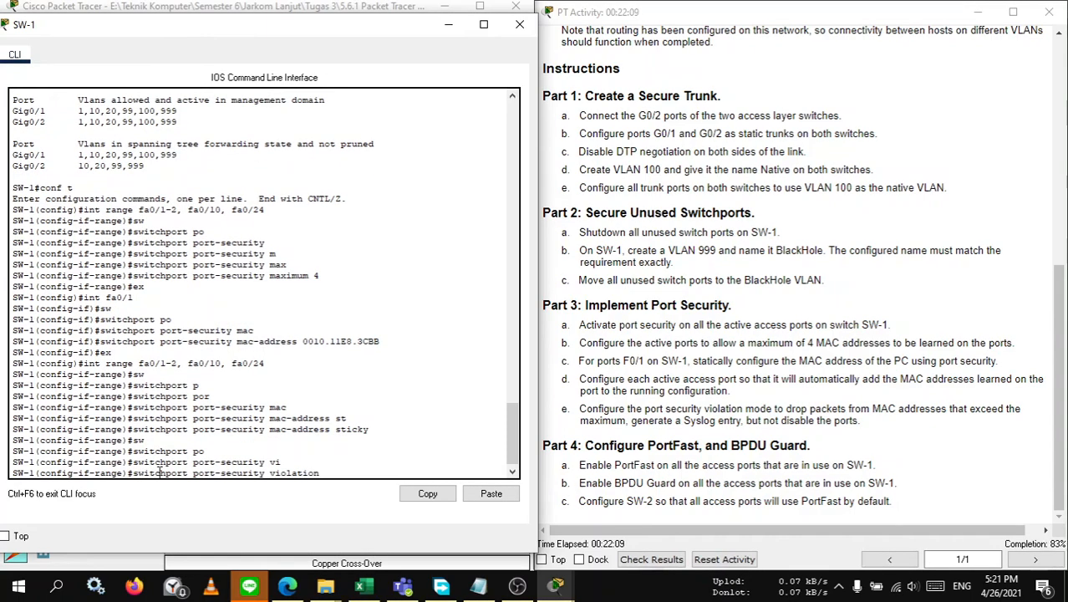
pyautogui.write('re')
pyautogui.press('Tab')
pyautogui.press('Return')
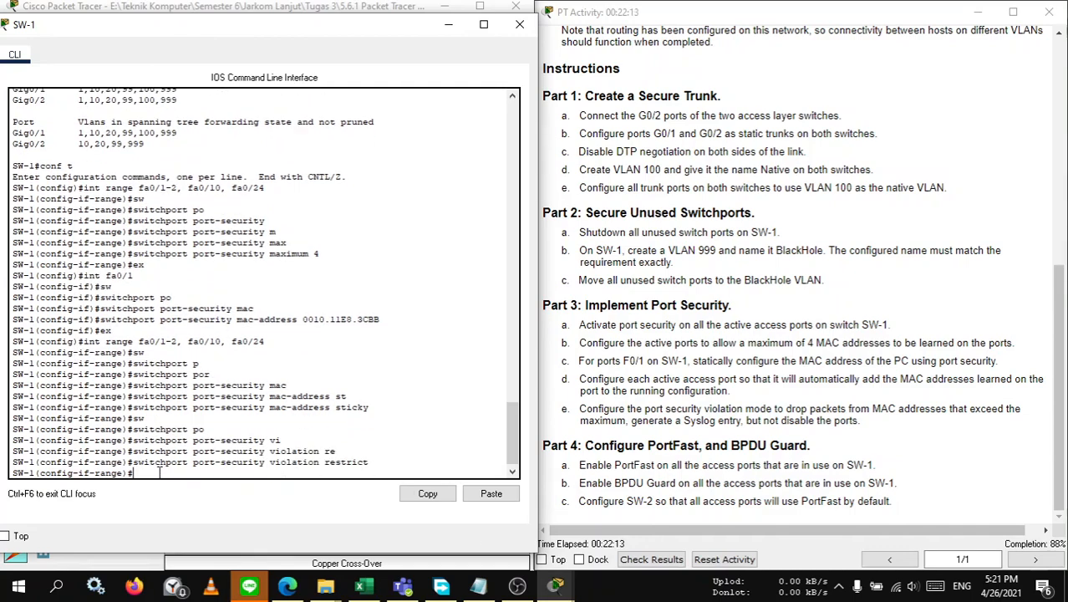
pyautogui.write('ex')
pyautogui.press('Return')
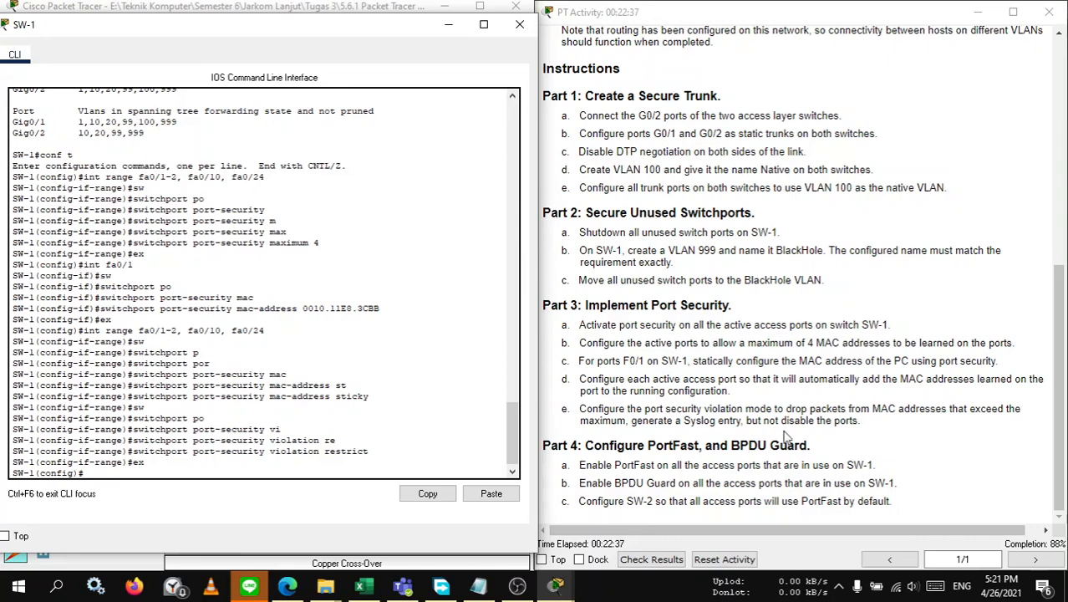
# Step: Trust interface range g0/1-2 for DHCP snooping with ip dhcp snooping trust, and exit to global configuration
pyautogui.scroll(6, 724, 355)
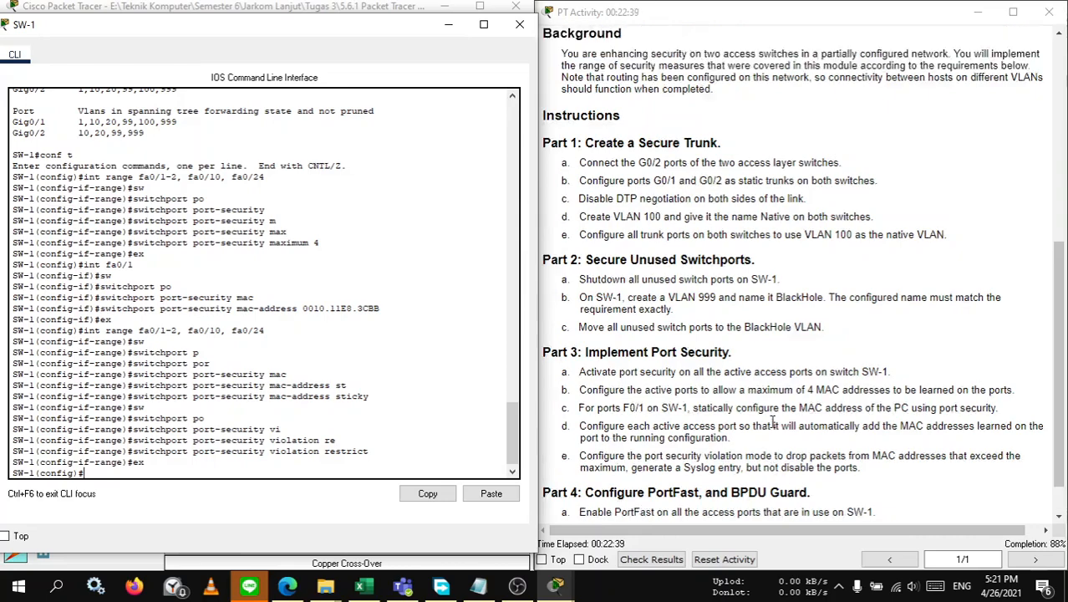
pyautogui.scroll(-6, 724, 355)
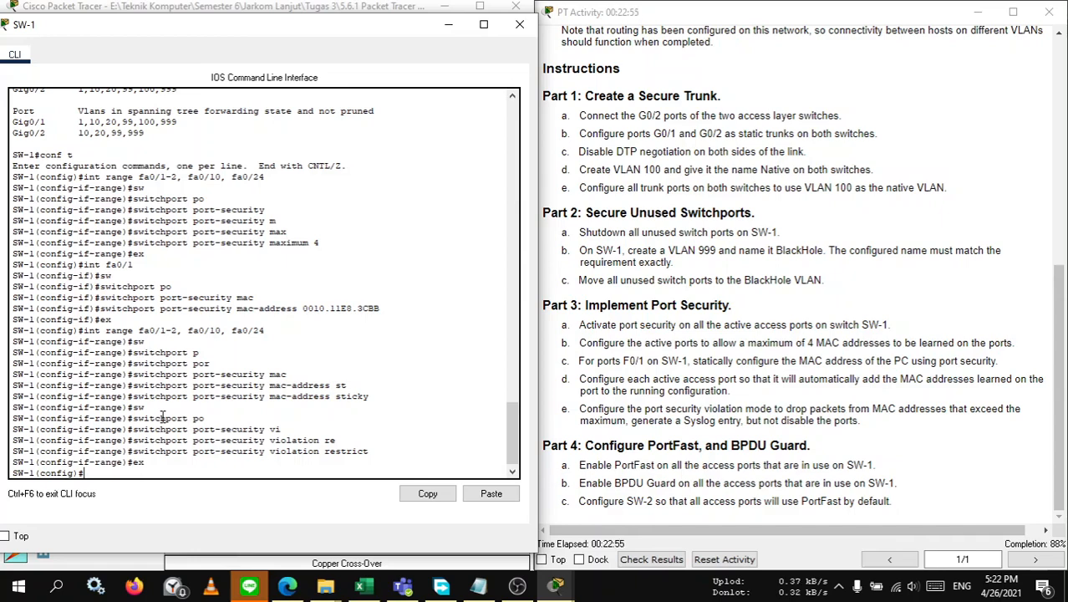
pyautogui.write('int range g0/1-2')
pyautogui.press('Return')
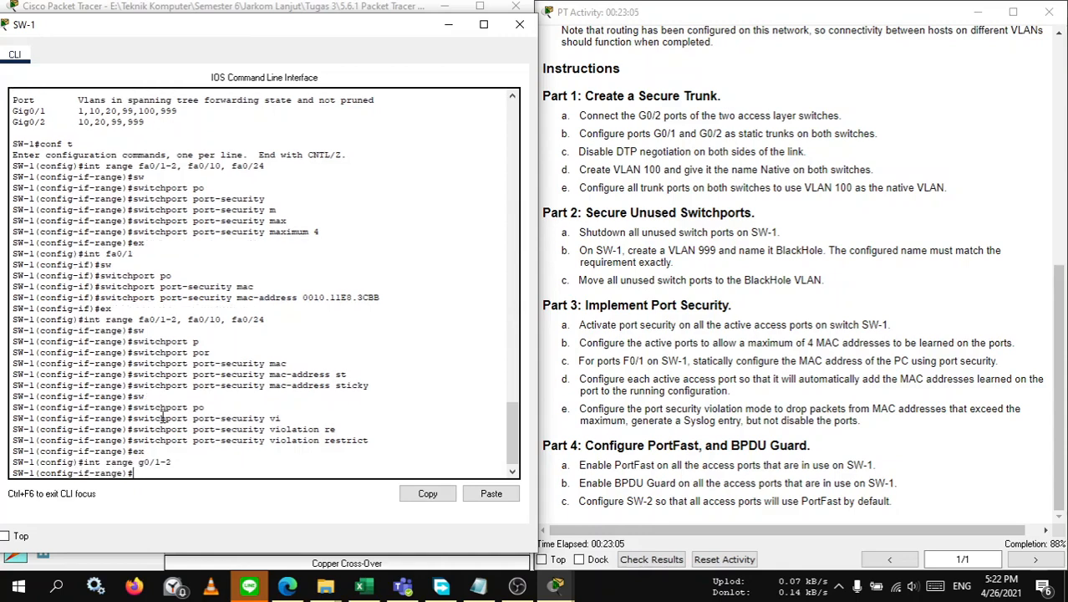
pyautogui.write('ip dhc')
pyautogui.press('Tab')
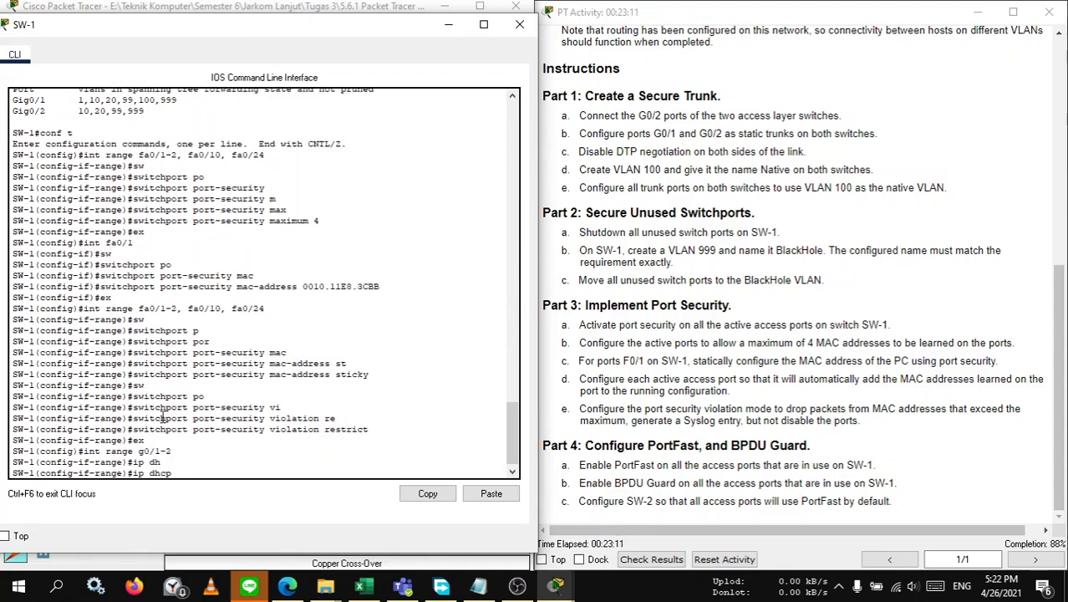
pyautogui.write('sn')
pyautogui.press('Tab')
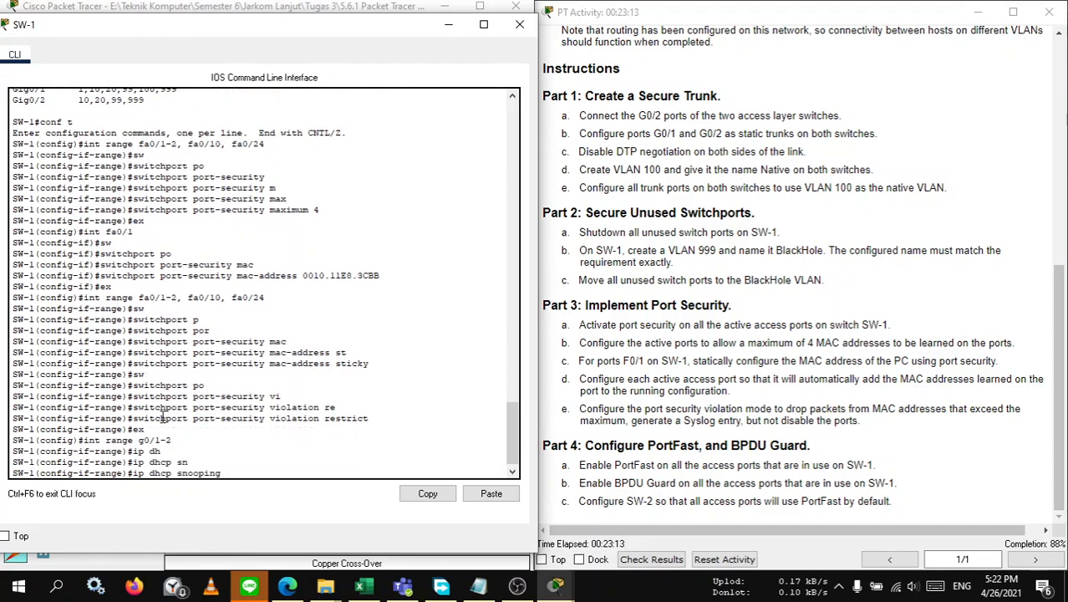
pyautogui.write('tr')
pyautogui.press('Tab')
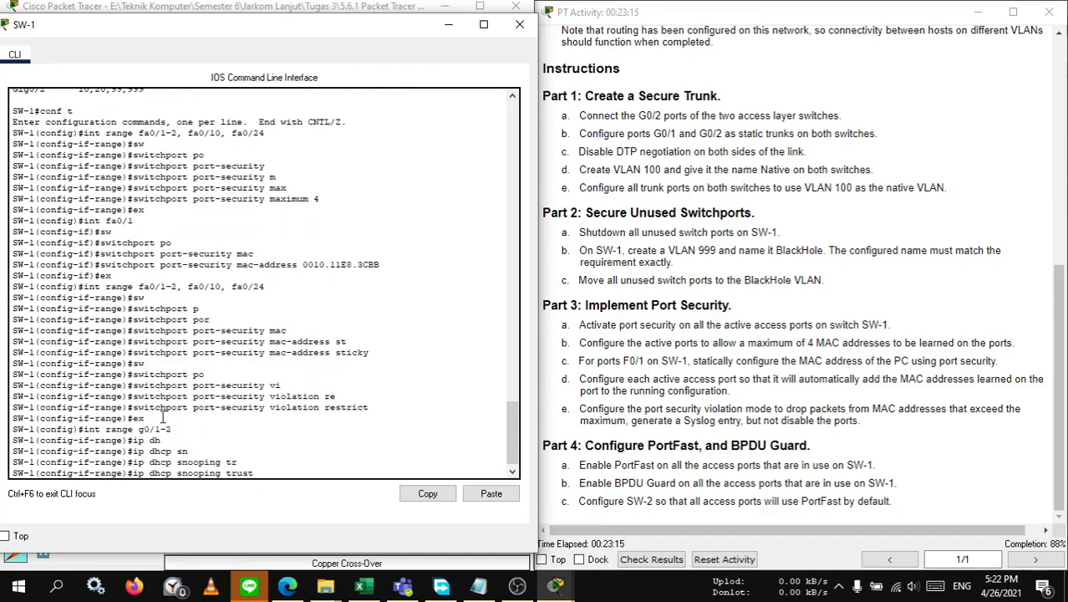
pyautogui.press('Return')
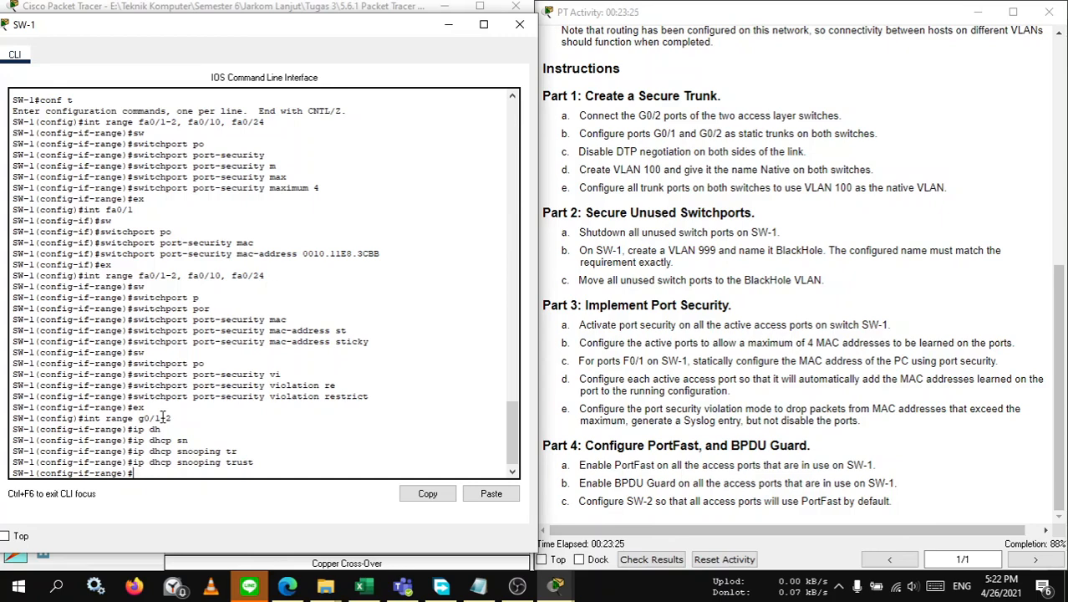
pyautogui.write('ex')
pyautogui.press('Return')
# Step: Exit to global configuration on SW-1 and enter interface range fa0/1-3, fa0/10, fa0/24
pyautogui.write('ig)#i')
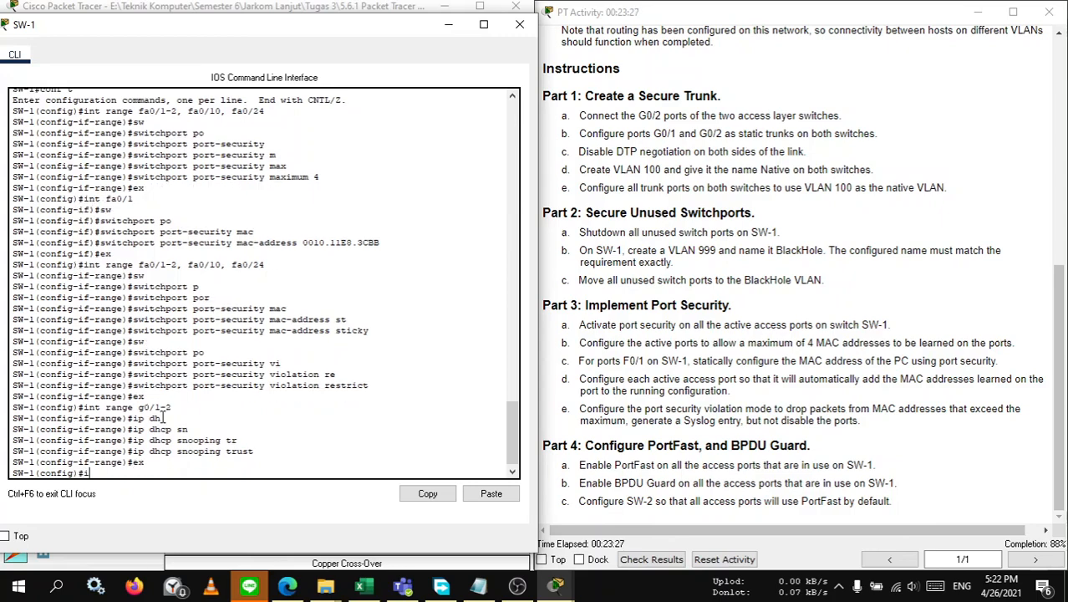
pyautogui.write('nt range fa0/1-2')
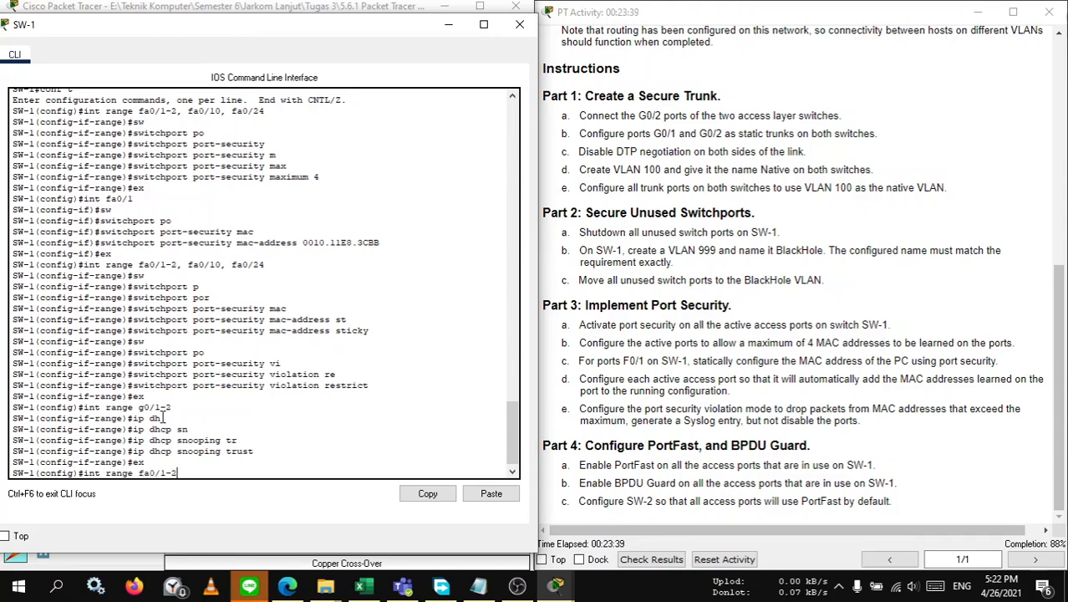
pyautogui.press('BackSpace')
pyautogui.write('3, fa0/10, fa0/24')
pyautogui.press('Return')
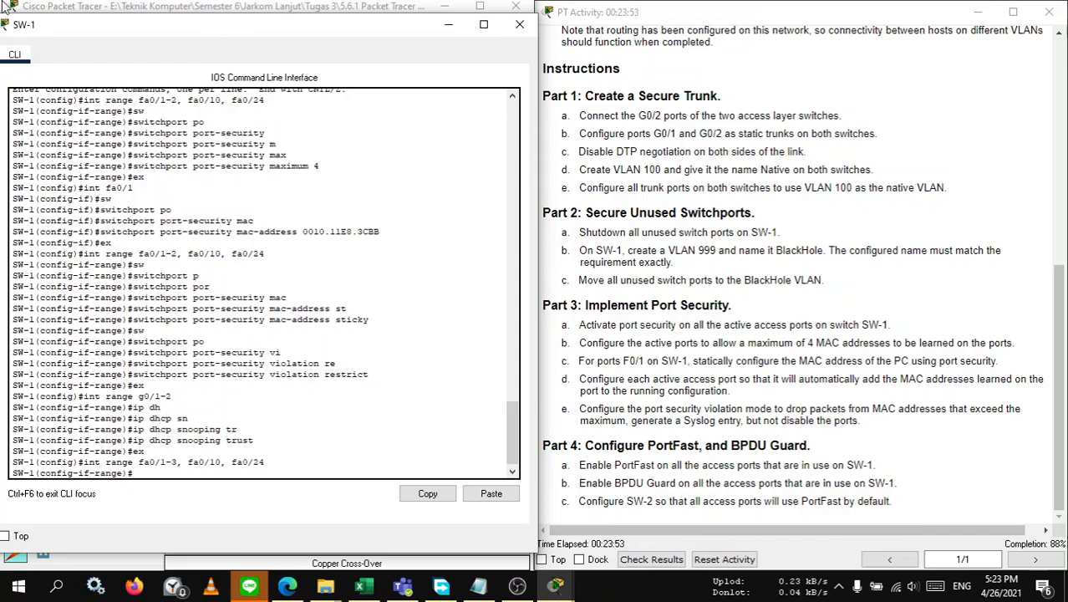
pyautogui.moveTo(115, 30); pyautogui.dragTo(177, 20)
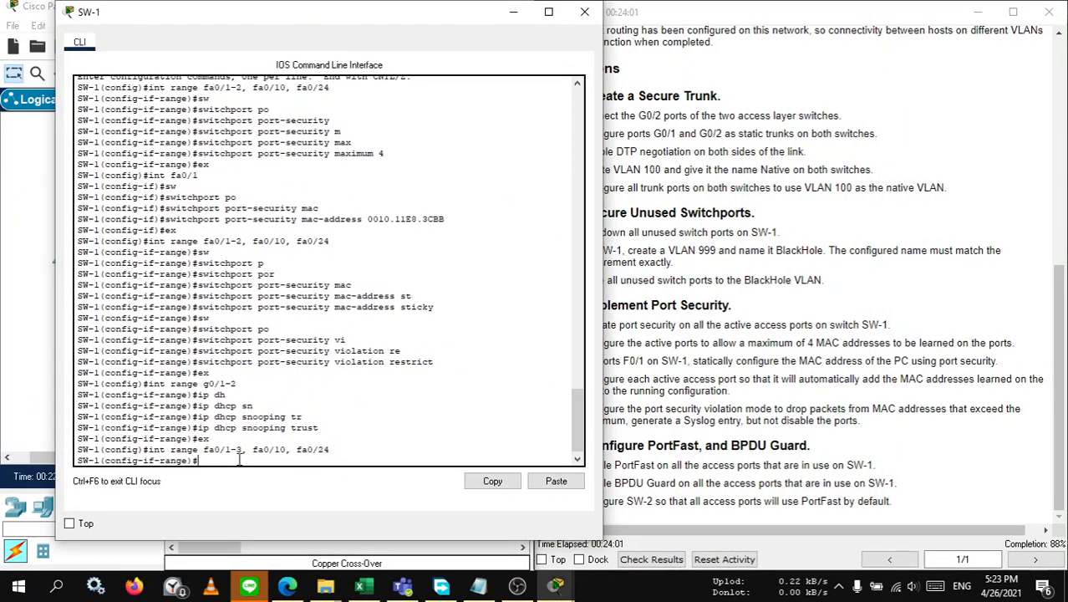
# Step: Limit DHCP snooping on the selected access ports with ip dhcp snooping limit rate 5, consulting the command help for the available options
pyautogui.write('ip dh')
pyautogui.press('Tab')
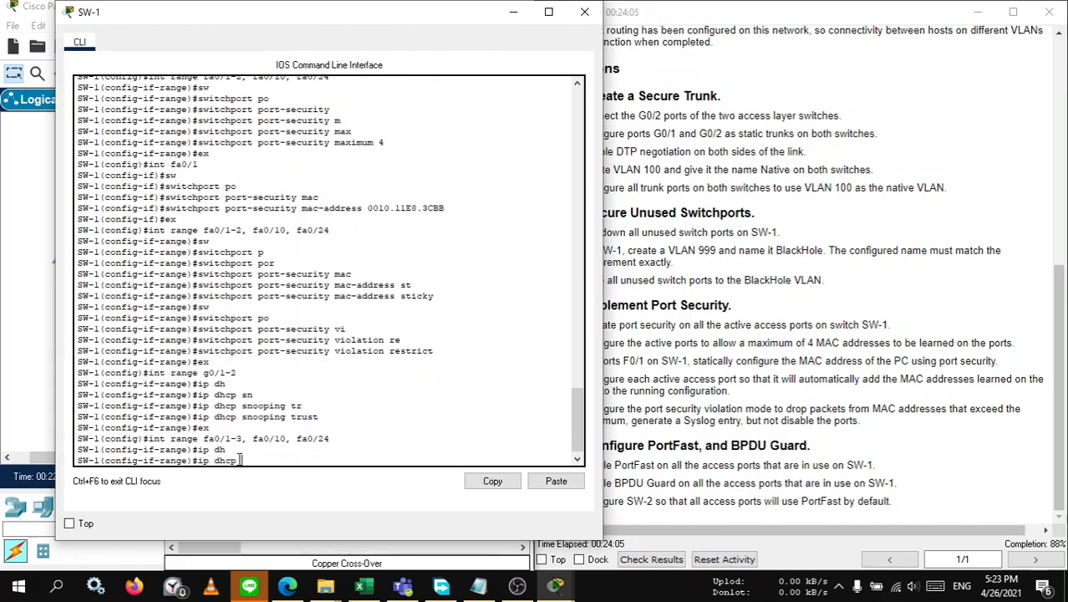
pyautogui.write('sn')
pyautogui.press('Tab')
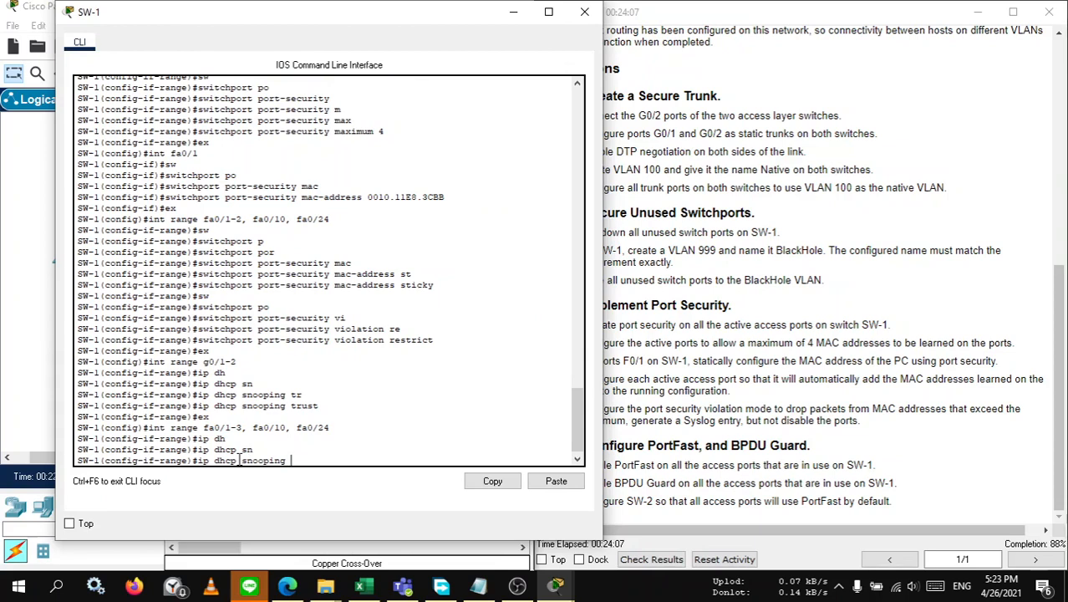
pyautogui.write('?')
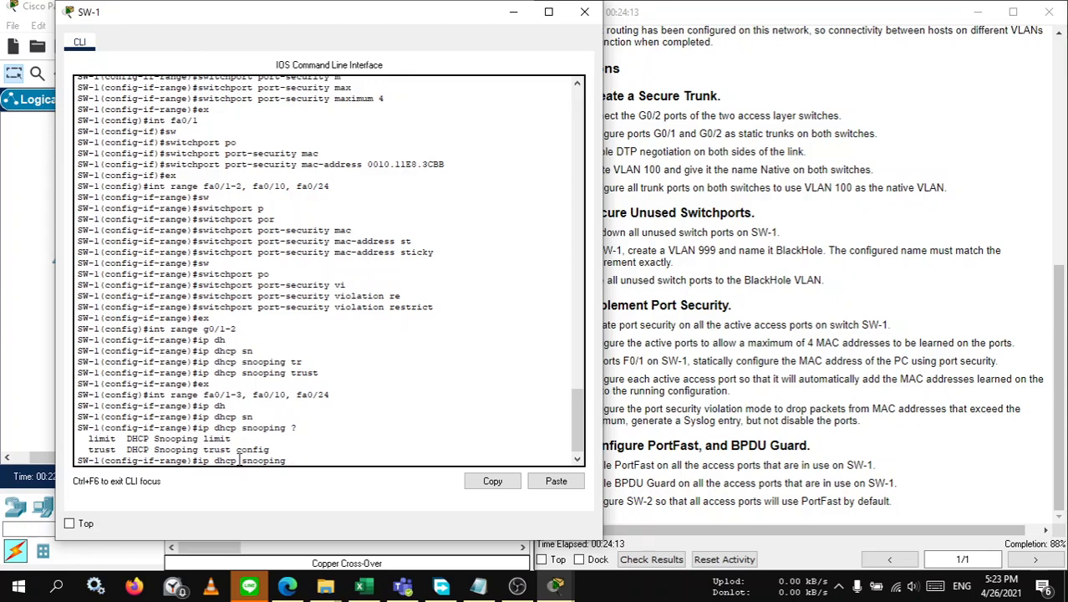
pyautogui.write('li')
pyautogui.press('Tab')
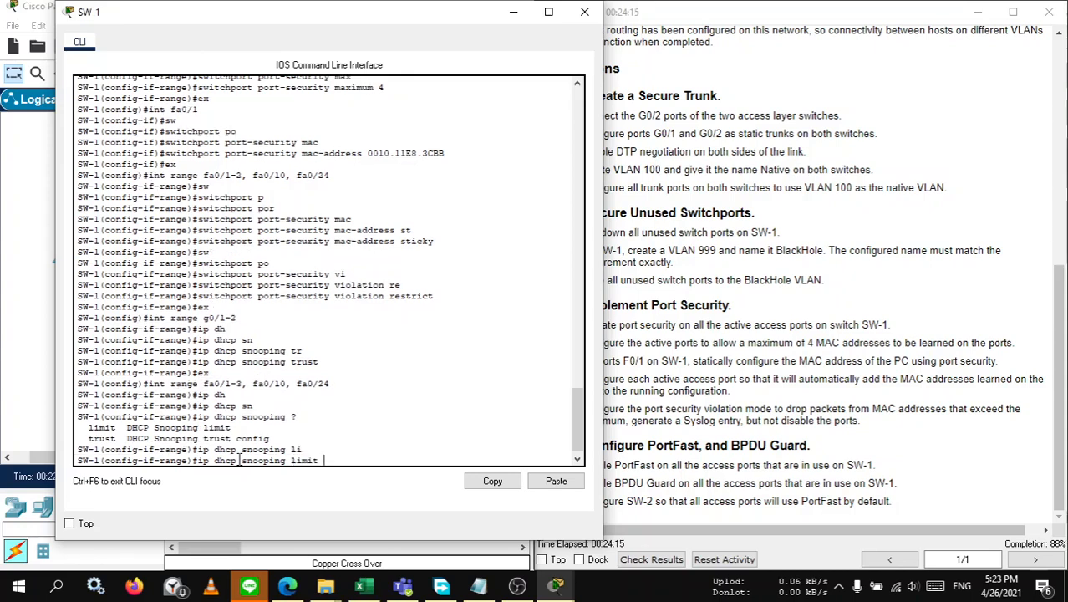
pyautogui.write('?')
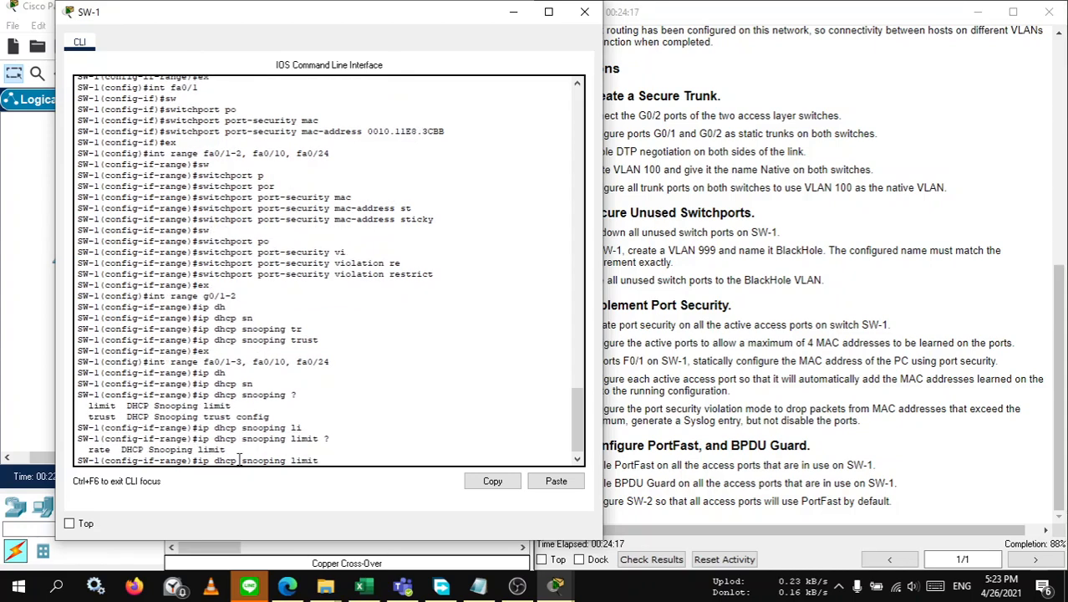
pyautogui.write('r')
pyautogui.press('Tab')
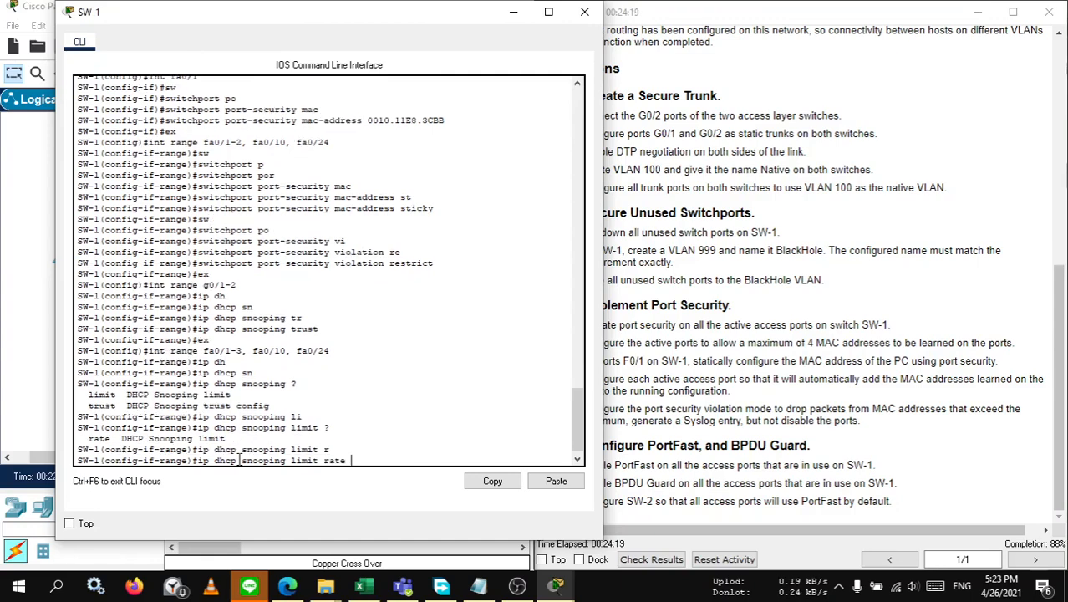
pyautogui.write('?')
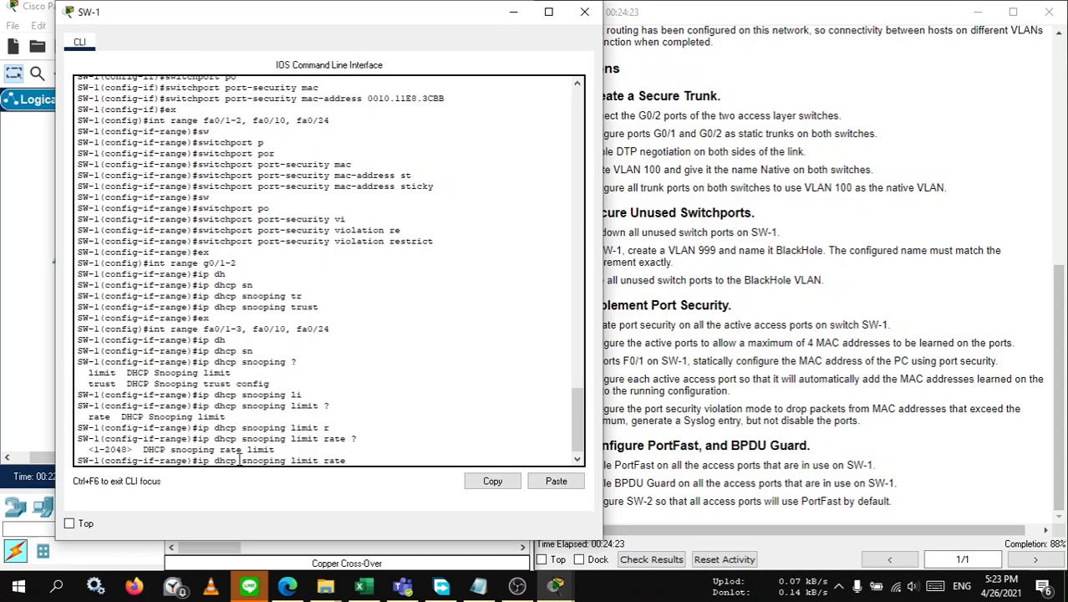
pyautogui.write('5')
pyautogui.moveTo(305, 40); pyautogui.dragTo(249, 42)
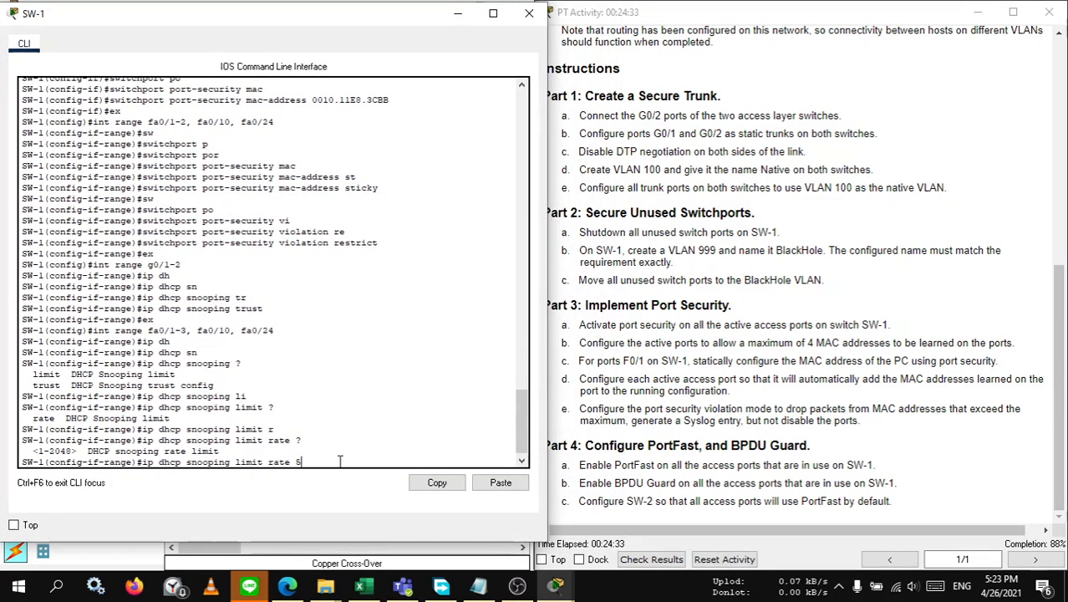
pyautogui.press('Return')
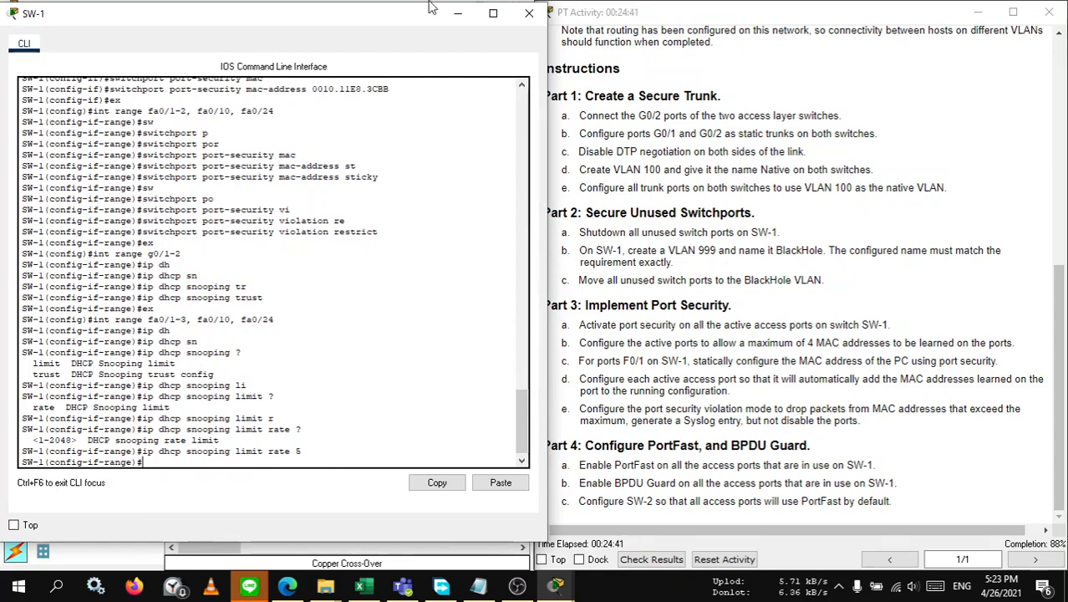
pyautogui.click(1015, 491)
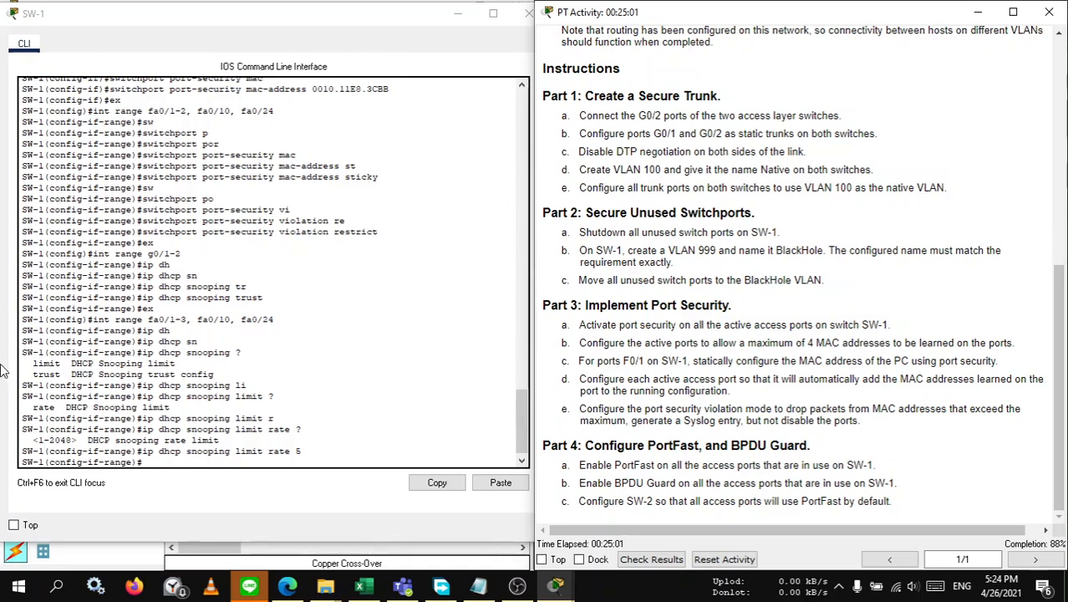
pyautogui.click(157, 457)
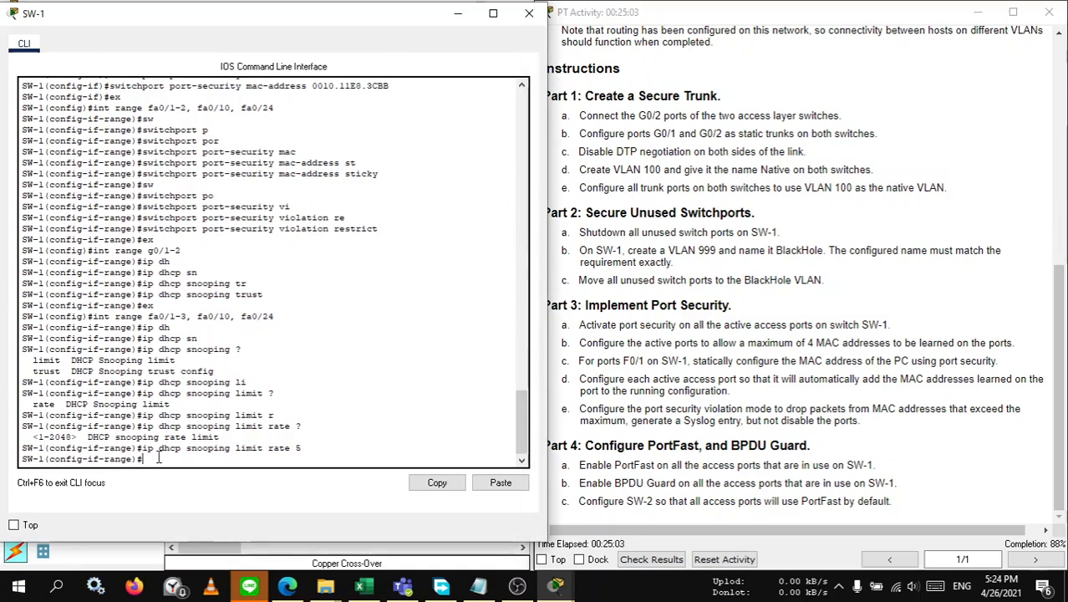
pyautogui.write('e')
pyautogui.press('BackSpace')
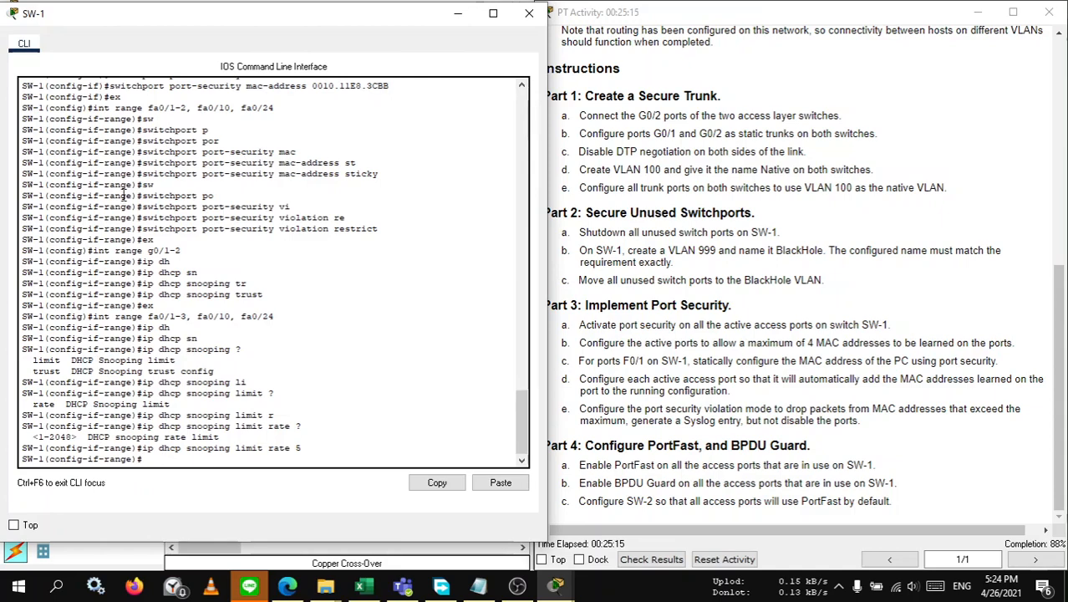
# Step: Put SW-1's window away, open SW-2's CLI, and enter global configuration mode with conf t
pyautogui.click(457, 13)
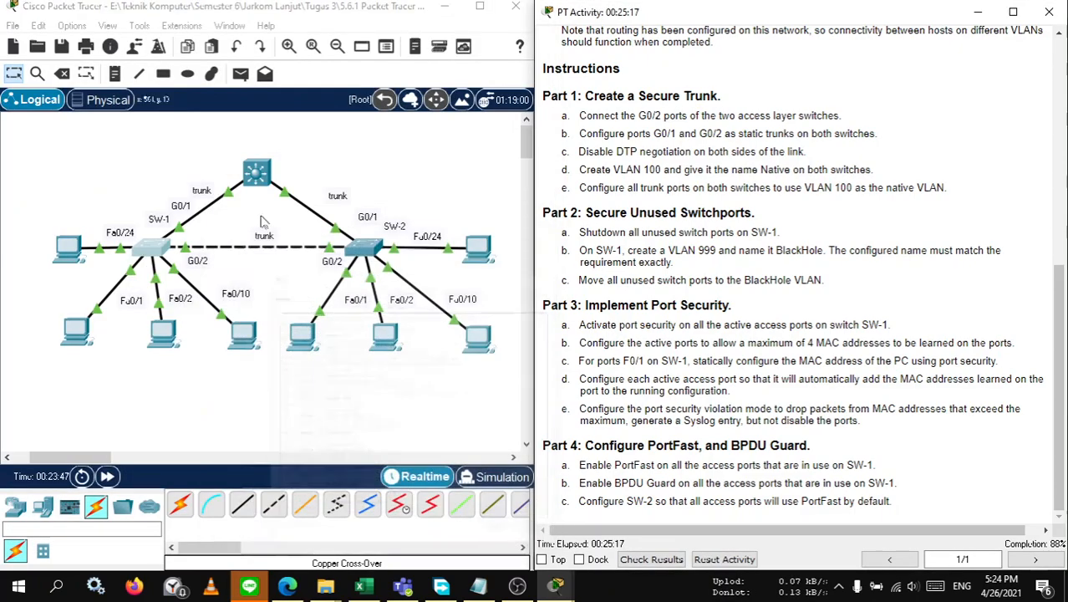
pyautogui.click(366, 249)
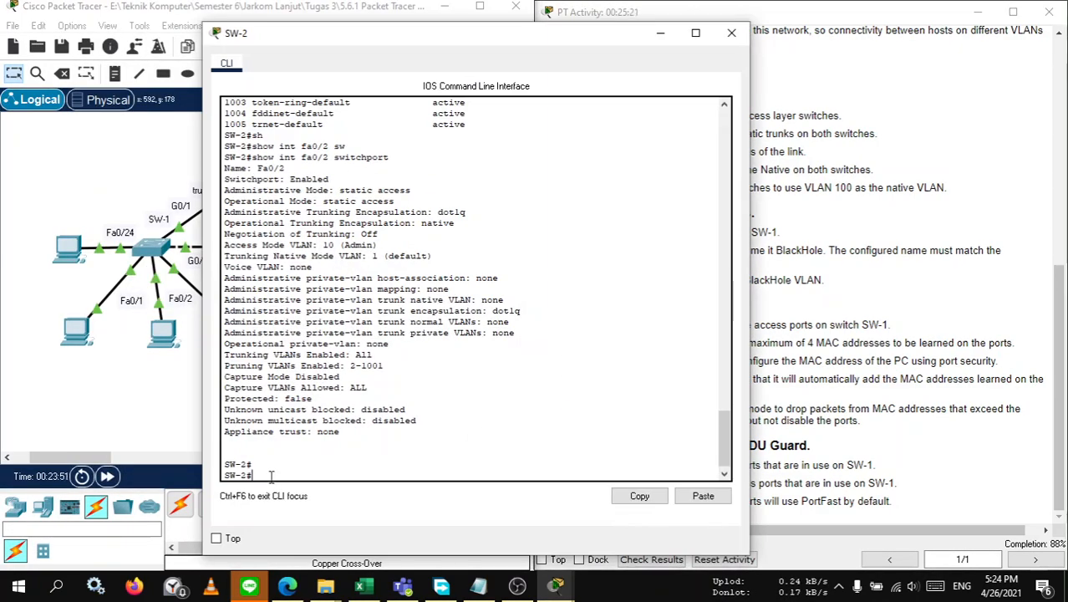
pyautogui.write('conf t')
pyautogui.press('Return')
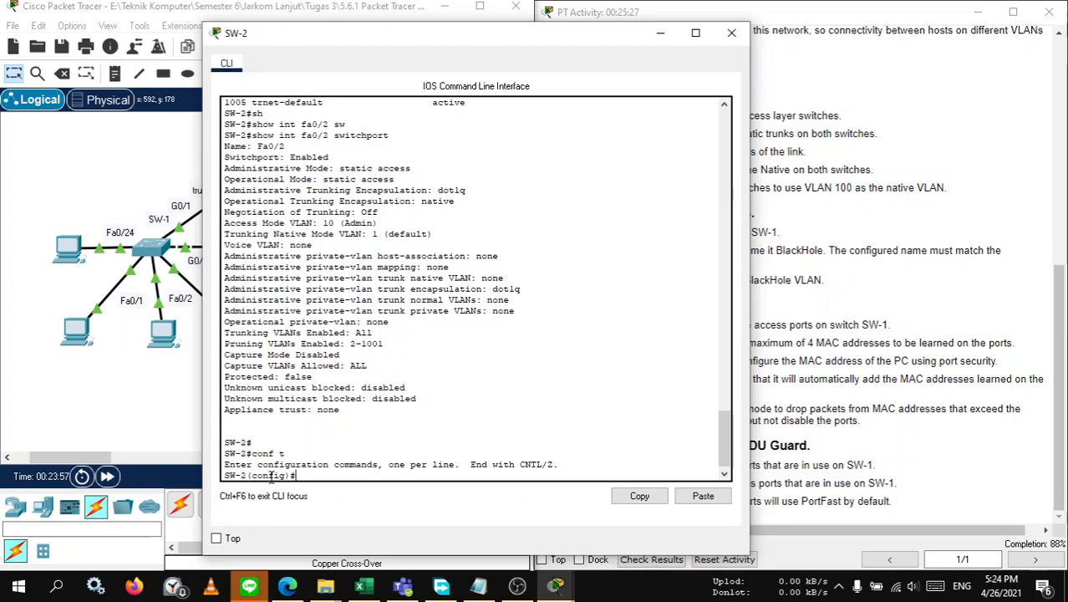
# Step: Enable DHCP snooping on SW-2 with ip dhcp snooping vlan 10,20,99, checking the VLAN numbers against the activity's VLAN table
pyautogui.write('ip')
pyautogui.press('Tab')
pyautogui.write('dh')
pyautogui.press('Tab')
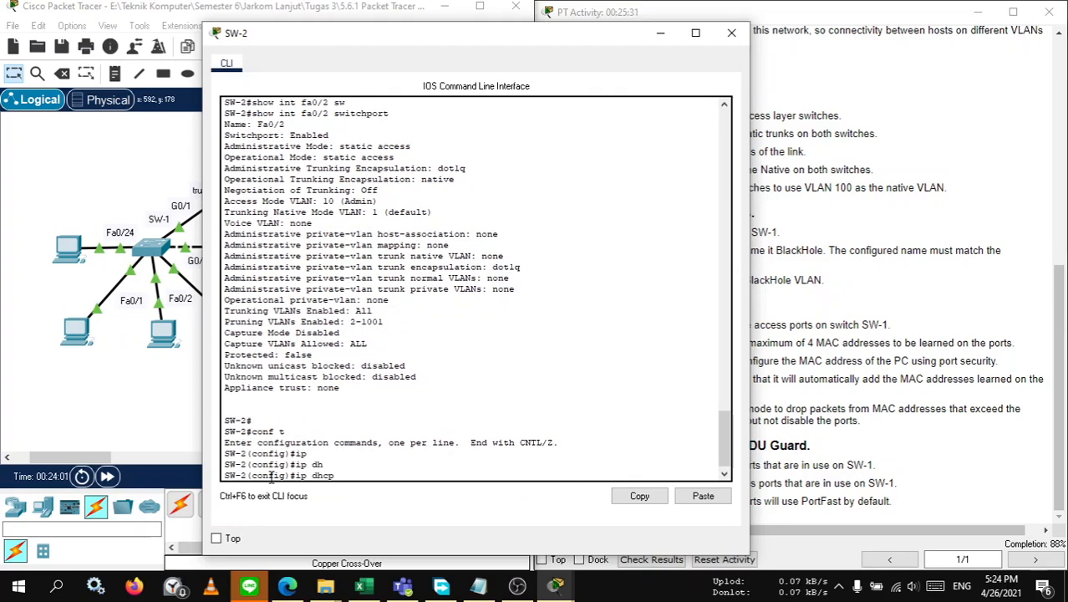
pyautogui.write('s')
pyautogui.press('Tab')
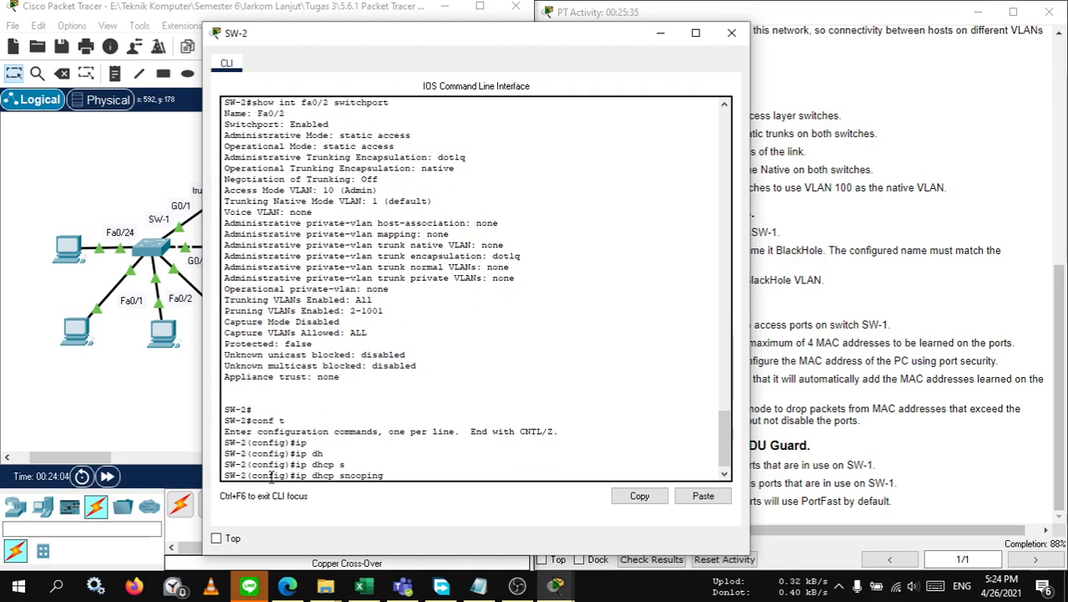
pyautogui.write('vl')
pyautogui.press('Tab')
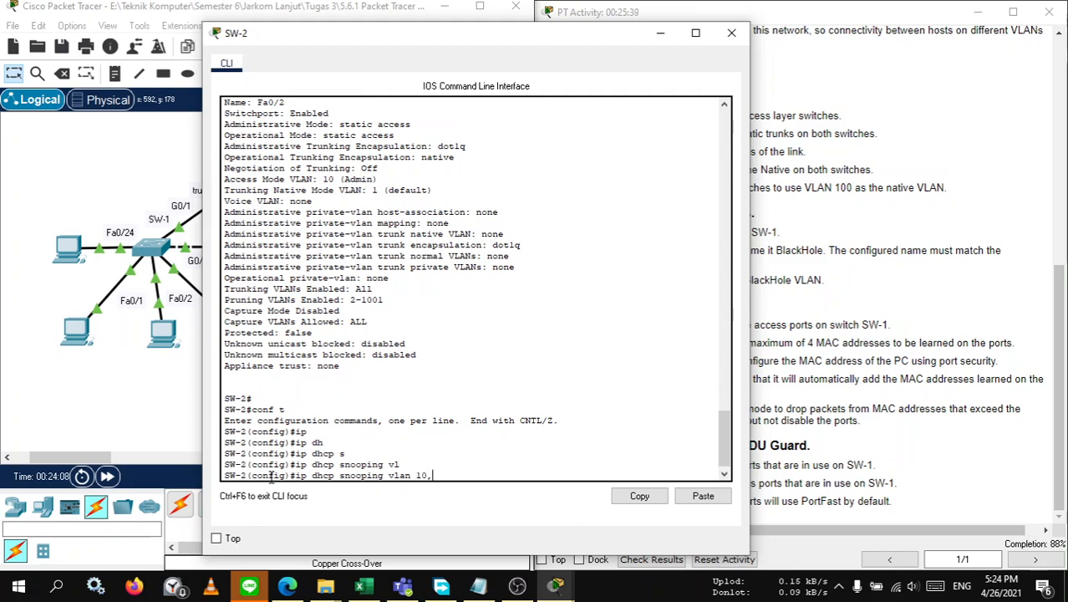
pyautogui.write('10,20,99')
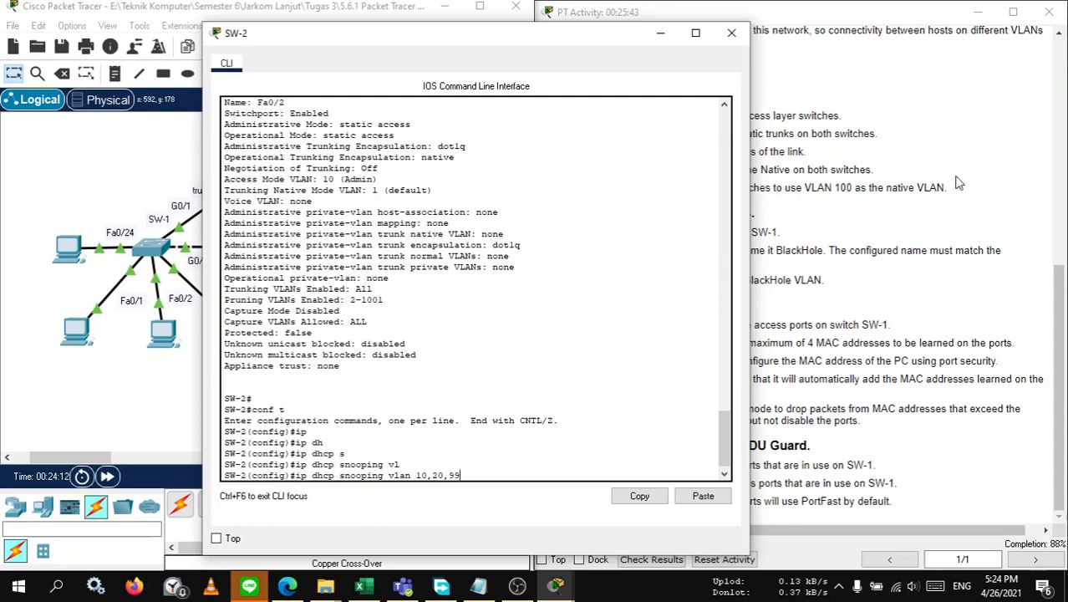
pyautogui.click(958, 183)
pyautogui.scroll(10, 944, 184)
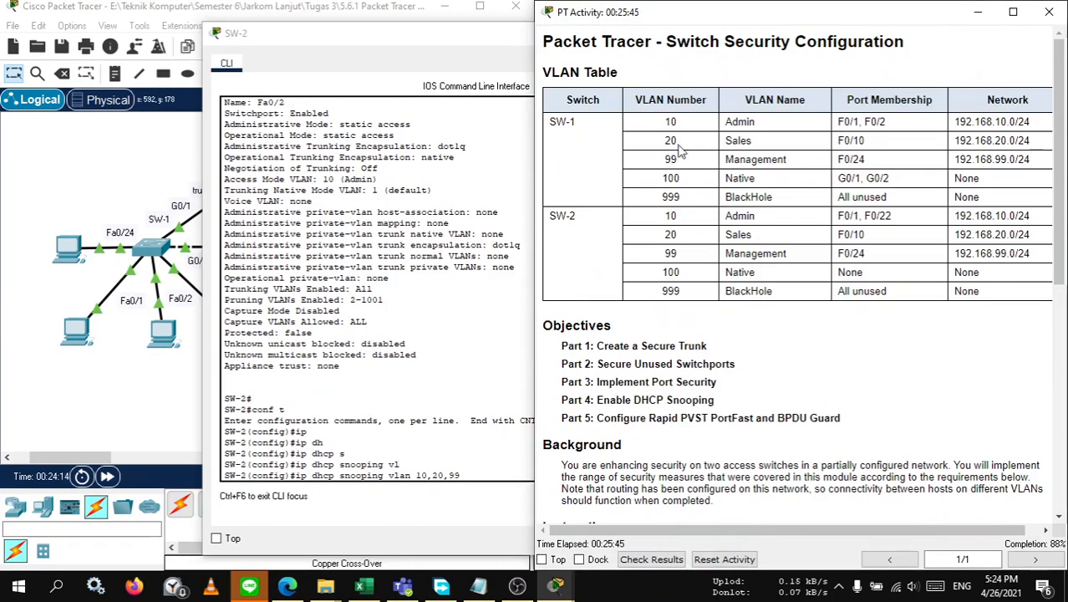
pyautogui.click(447, 371)
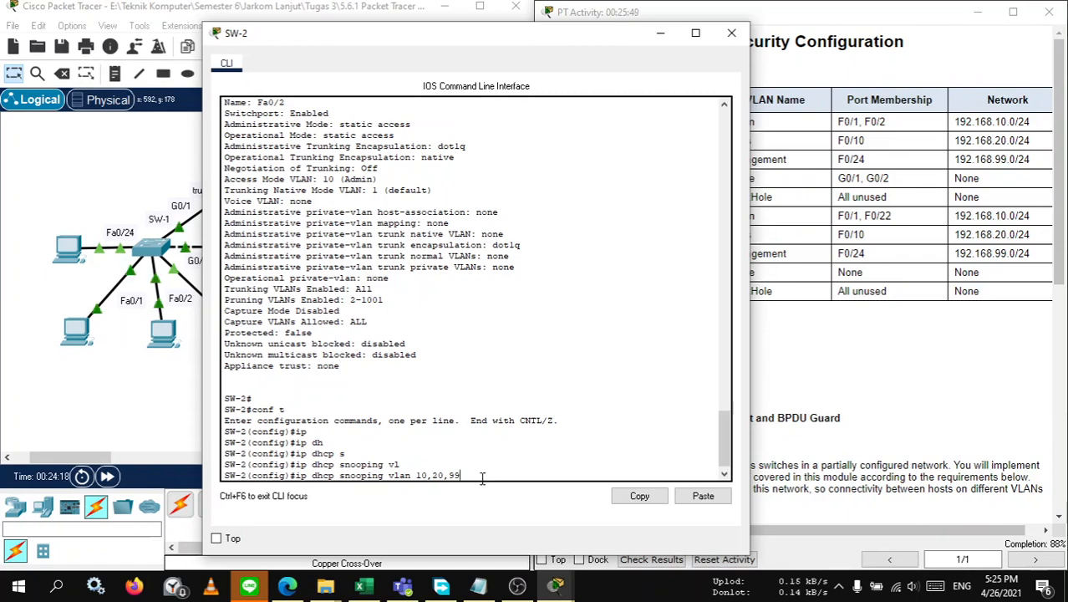
pyautogui.press('Return')
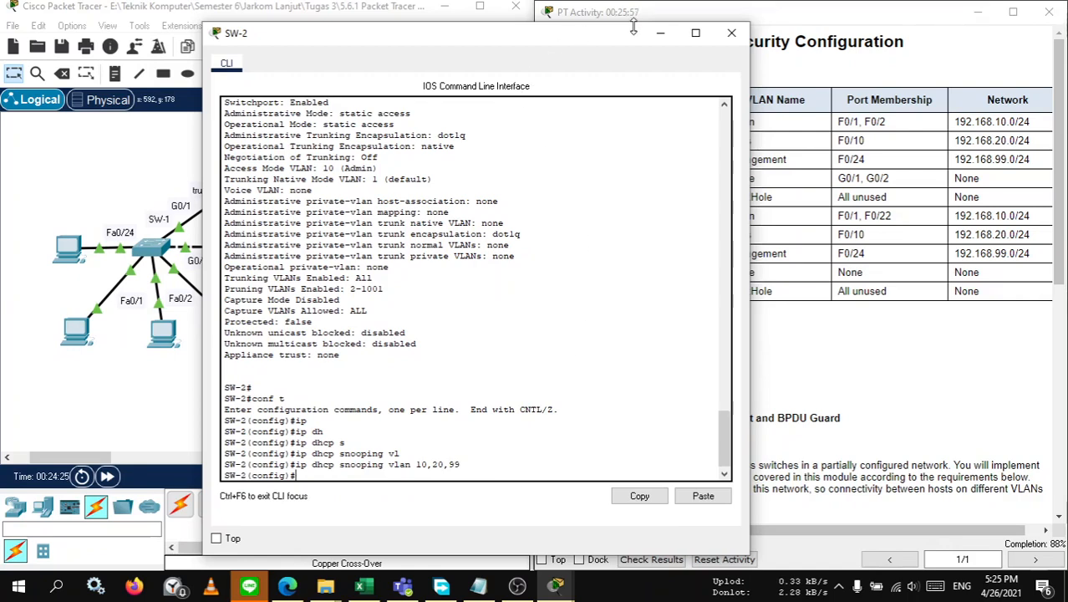
# Step: Return to SW-1's CLI and review the access-port range used for the DHCP snooping rate limit
pyautogui.click(660, 33)
pyautogui.click(145, 252)
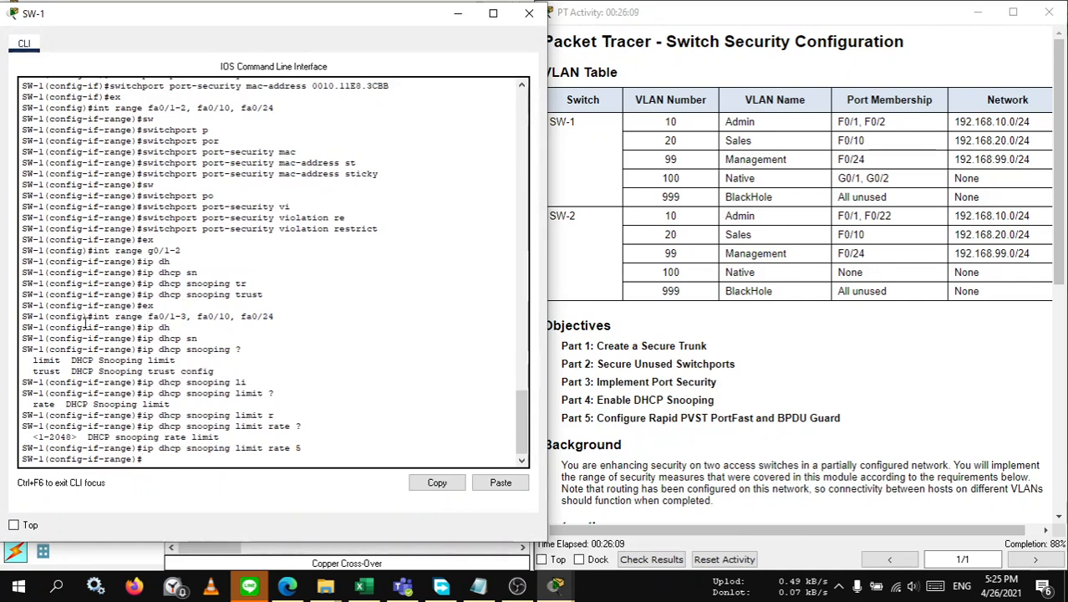
pyautogui.moveTo(153, 317); pyautogui.dragTo(238, 317)
pyautogui.click(237, 317)
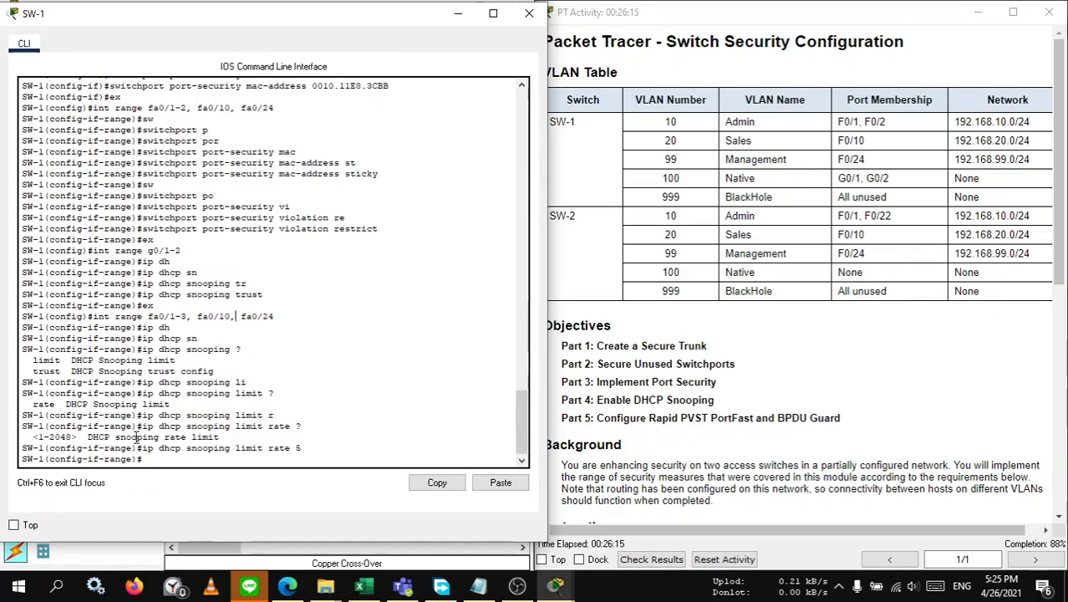
pyautogui.click(157, 459)
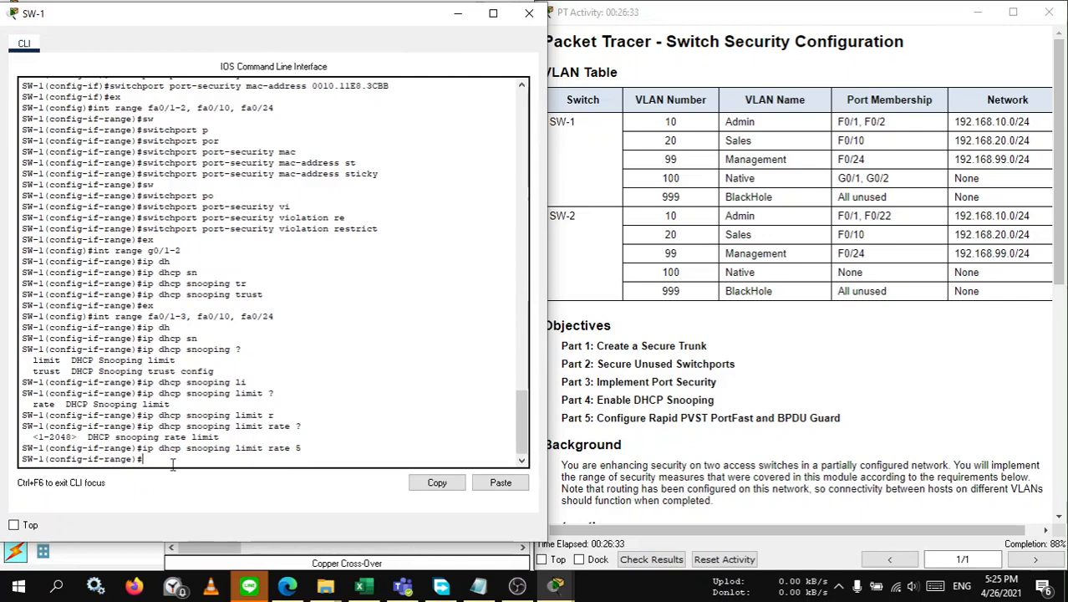
# Step: Remove the DHCP snooping rate limit from SW-1's range fa0/1-3, fa0/10, fa0/24 with no ip dhcp snooping limit rate 5
pyautogui.write('no ip')
pyautogui.press('Tab')
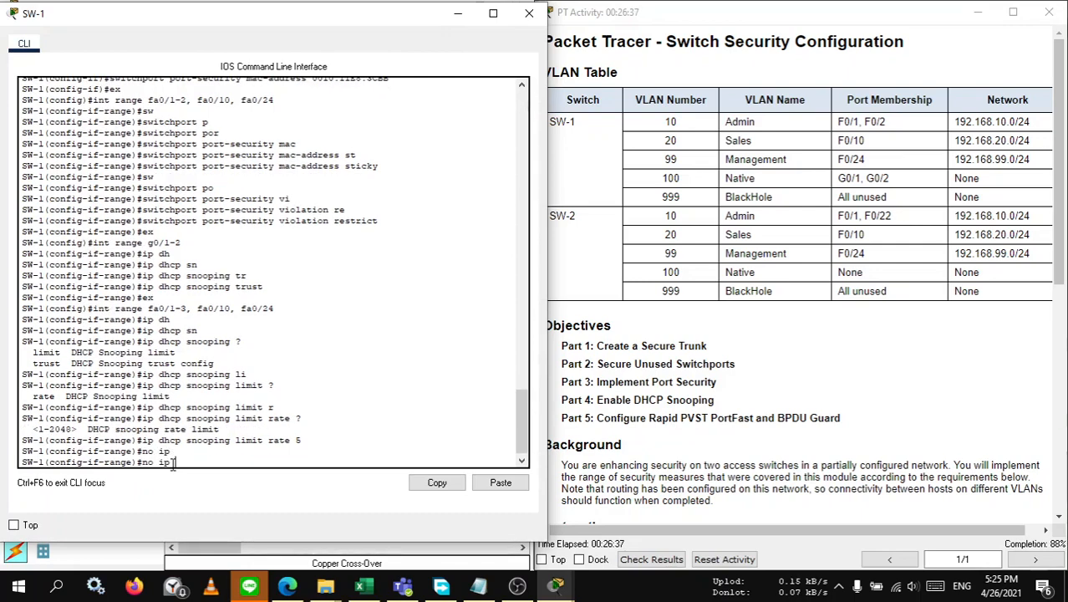
pyautogui.press('Tab')
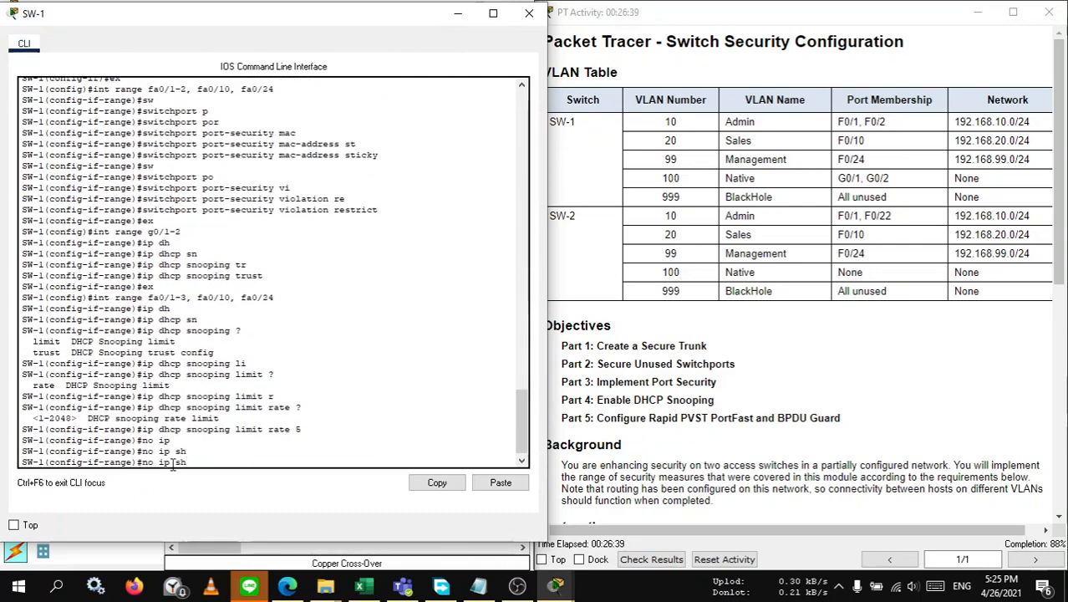
pyautogui.press('BackSpace')
pyautogui.write('d')
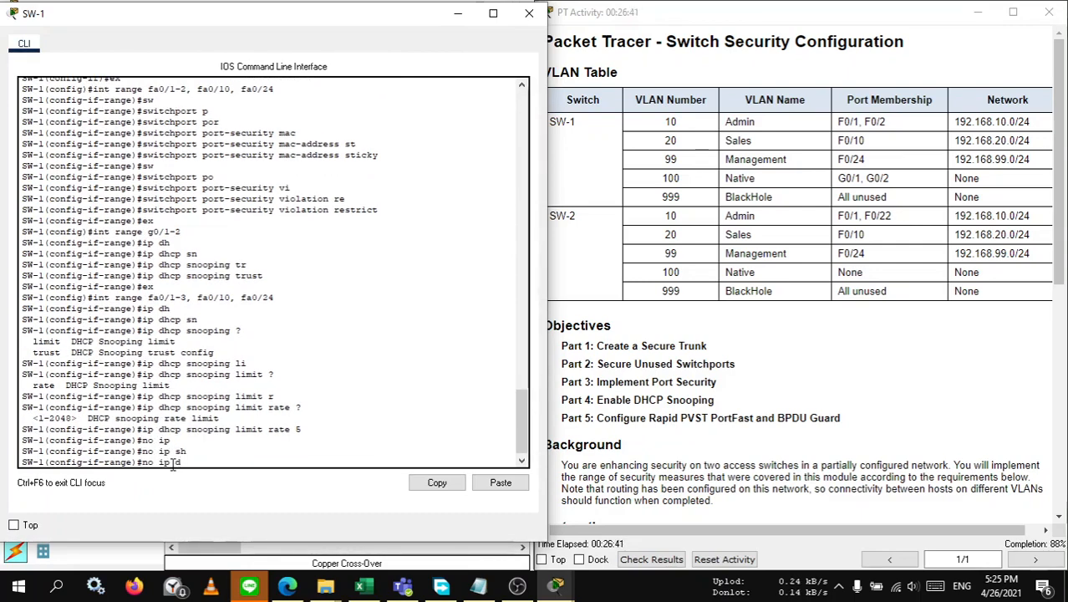
pyautogui.write('h')
pyautogui.press('Tab')
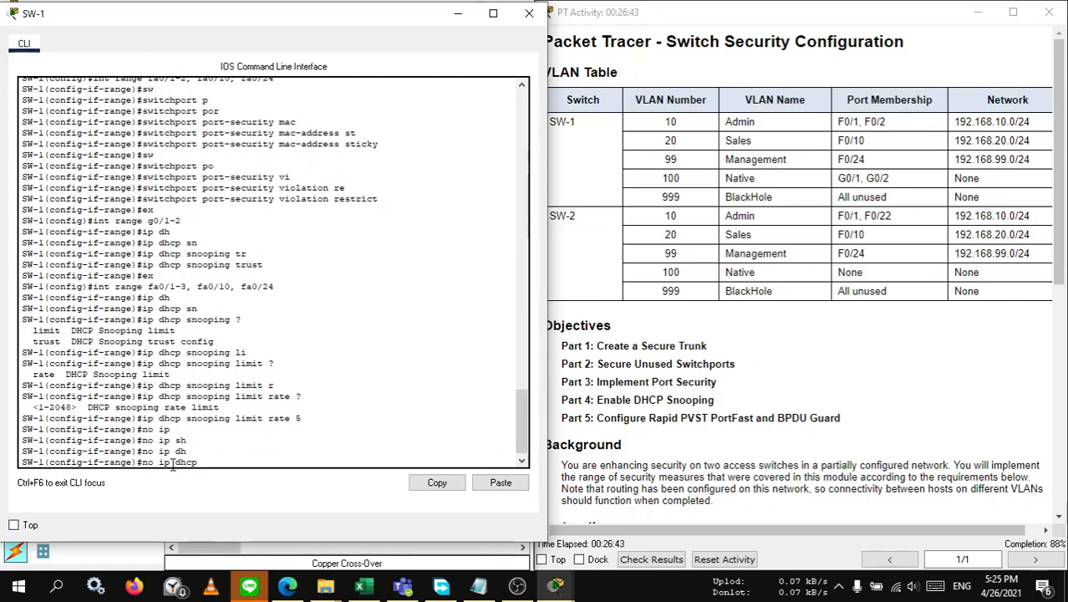
pyautogui.moveTo(179, 286); pyautogui.dragTo(187, 286)
pyautogui.click(204, 465)
pyautogui.write('sh')
pyautogui.press('Tab')
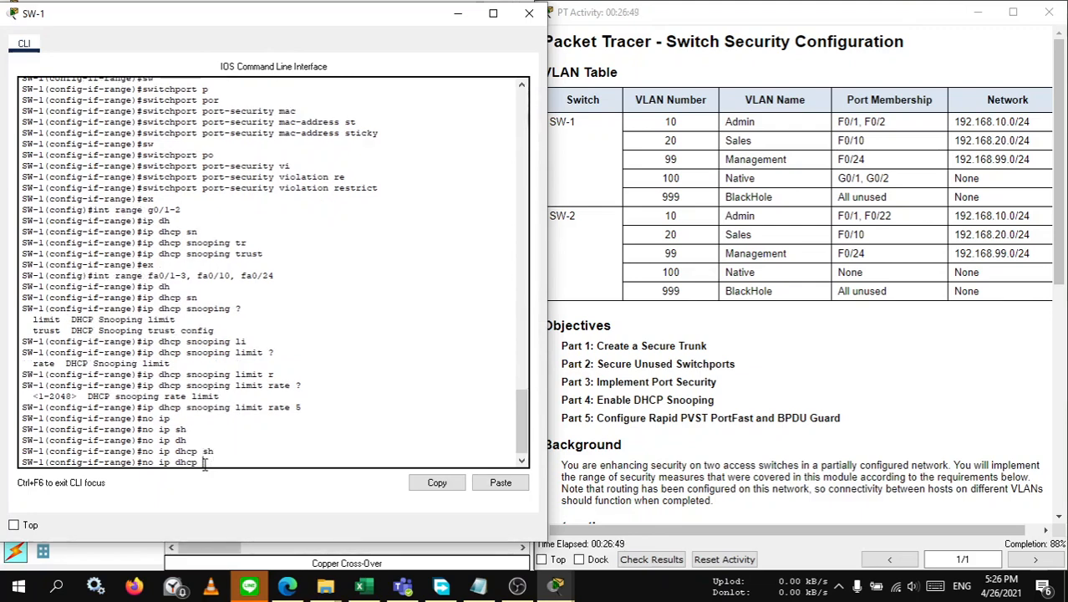
pyautogui.write('sn')
pyautogui.press('Tab')
pyautogui.write('l')
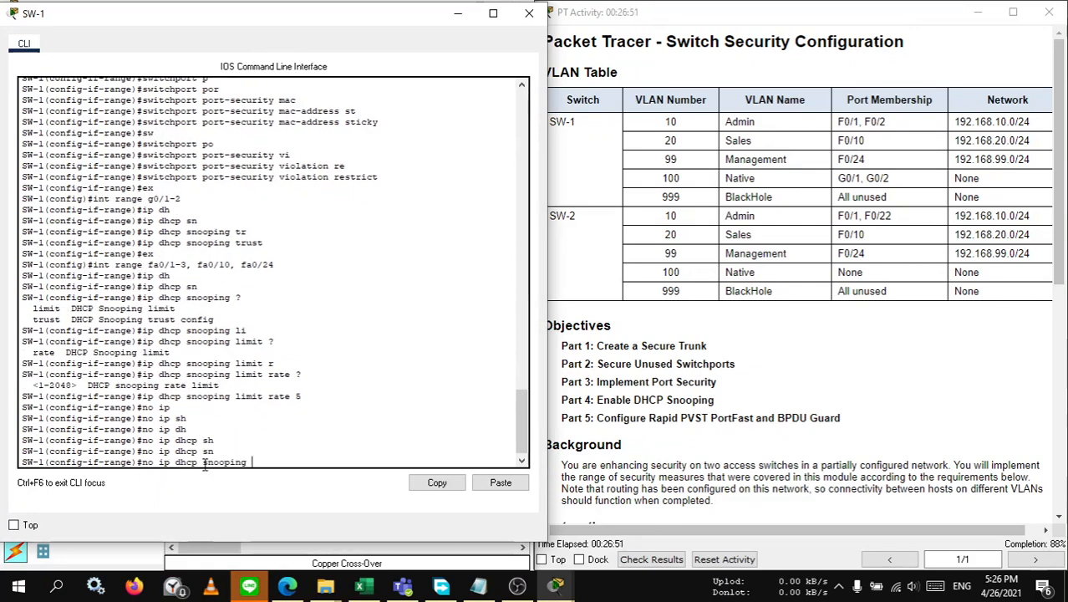
pyautogui.press('Tab')
pyautogui.press('Tab')
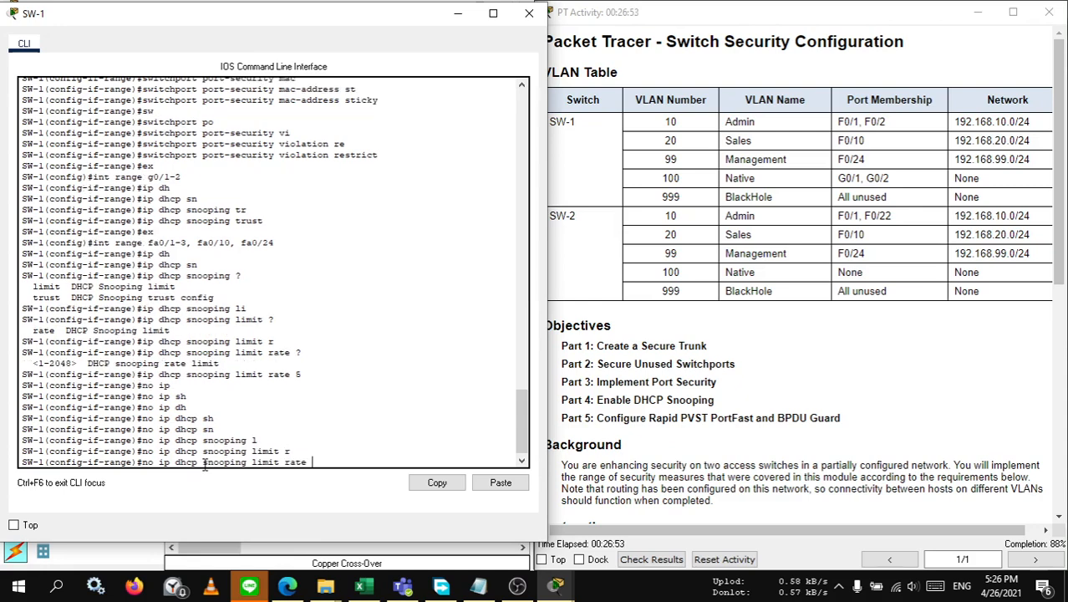
pyautogui.write('5')
pyautogui.press('Return')
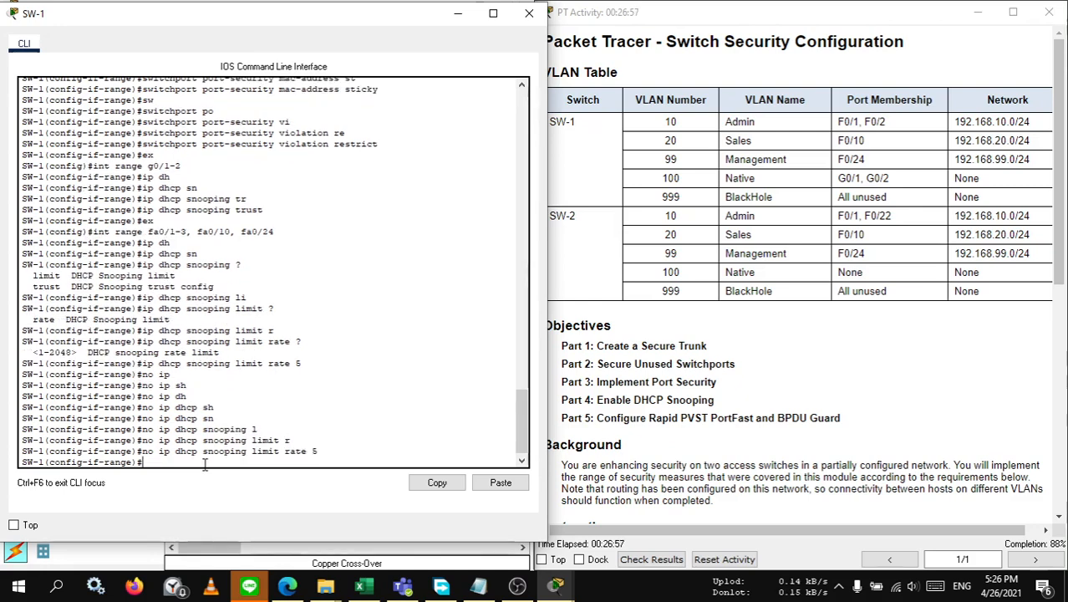
# Step: Exit the current interface range on SW-1 and select the corrected access ports with int range fa0/1-2, fa0/10, fa0/24
pyautogui.write('ex')
pyautogui.press('Return')
pyautogui.write('ex')
pyautogui.press('Up')
pyautogui.press('Up')
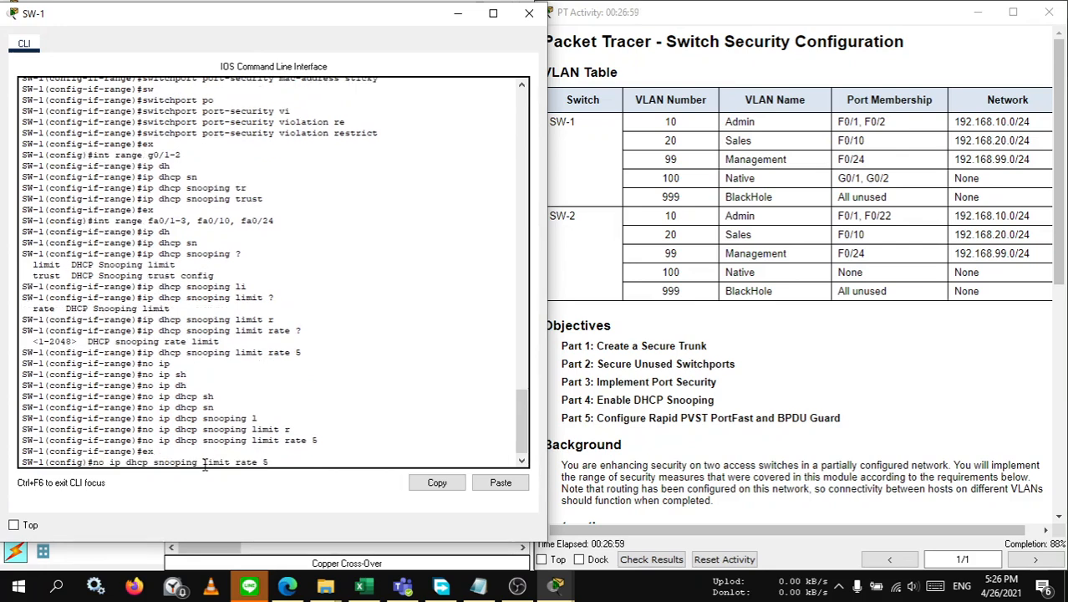
pyautogui.press('Up')
pyautogui.press('Up')
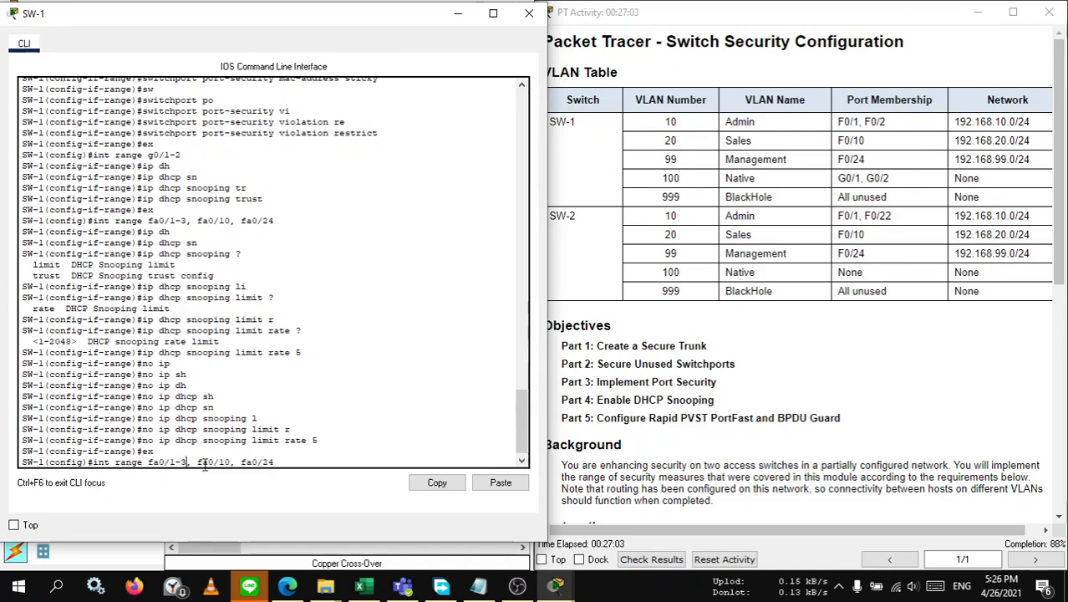
pyautogui.scroll(4, 201, 240)
pyautogui.scroll(2, 201, 240)
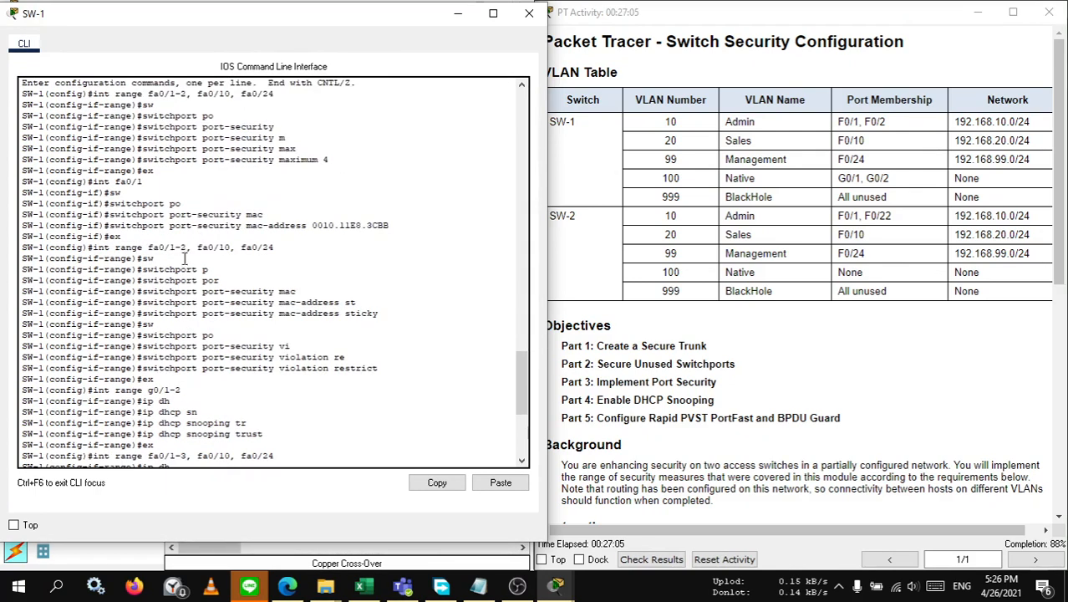
pyautogui.write('2, fa0/10, fa0/24')
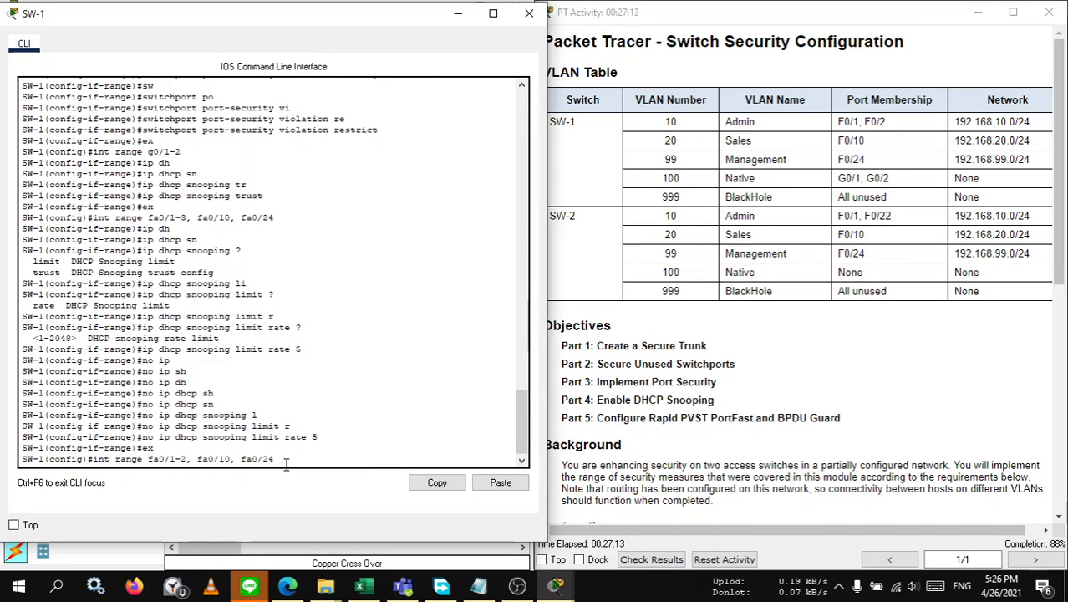
pyautogui.press('Return')
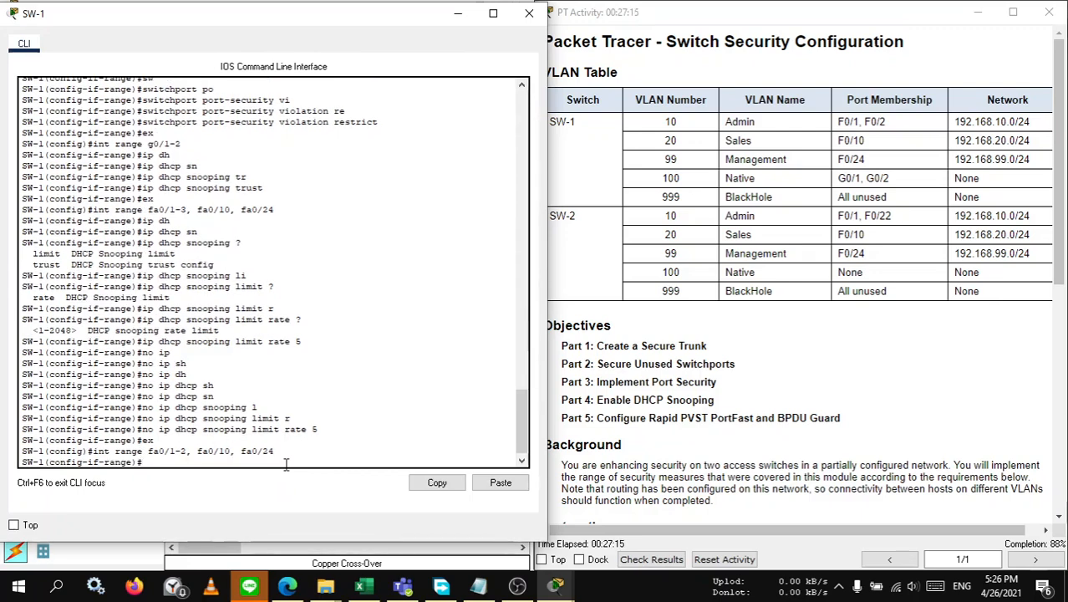
# Step: Apply ip dhcp snooping limit rate 5 to the corrected access-port range on SW-1
pyautogui.press('Up')
pyautogui.press('Up')
pyautogui.press('Up')
pyautogui.press('Up')
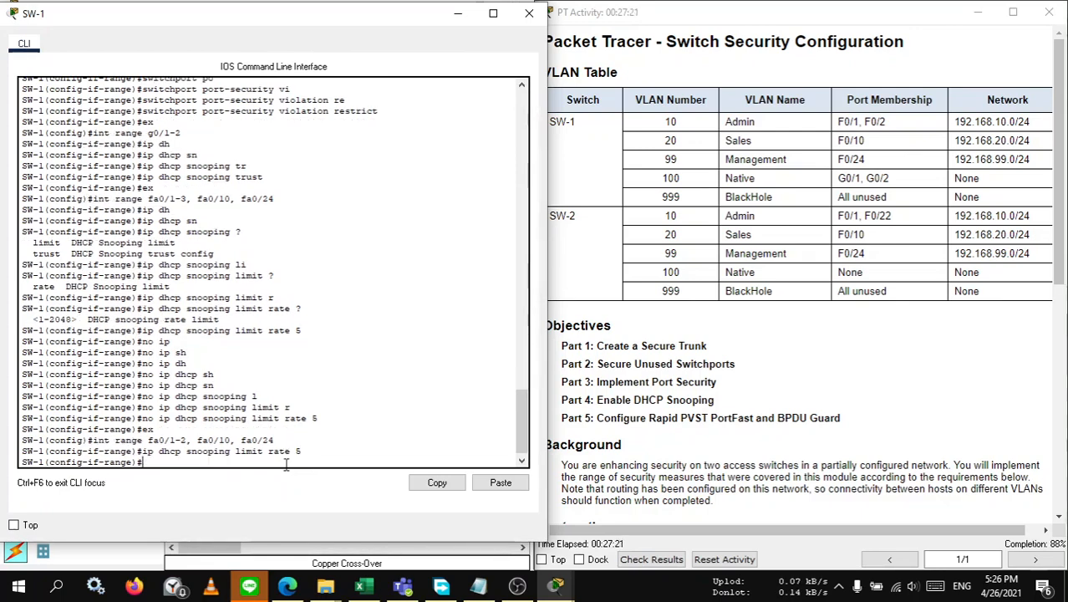
pyautogui.press('Return')
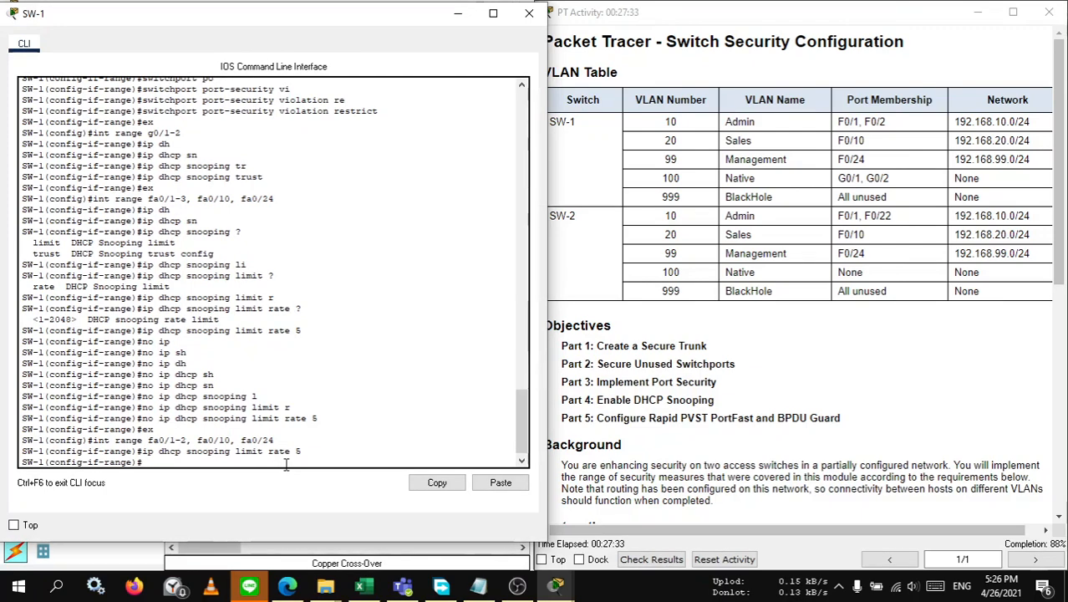
# Step: Enable PortFast on SW-1's selected access ports with spanning-tree portfast
pyautogui.write('sp')
pyautogui.press('Tab')
pyautogui.write('a')
pyautogui.press('Tab')
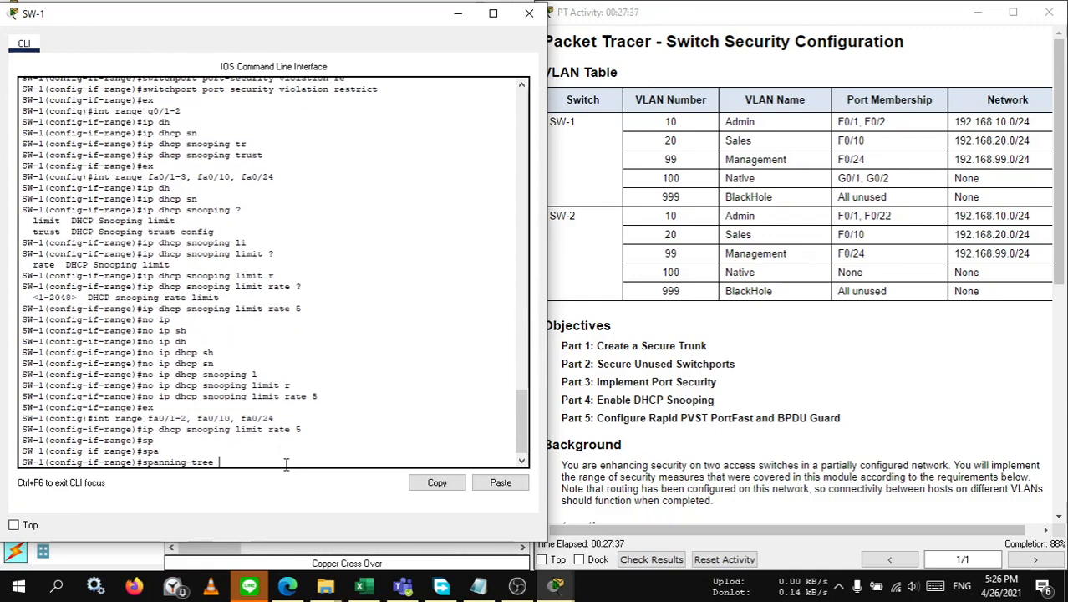
pyautogui.write('po')
pyautogui.press('Tab')
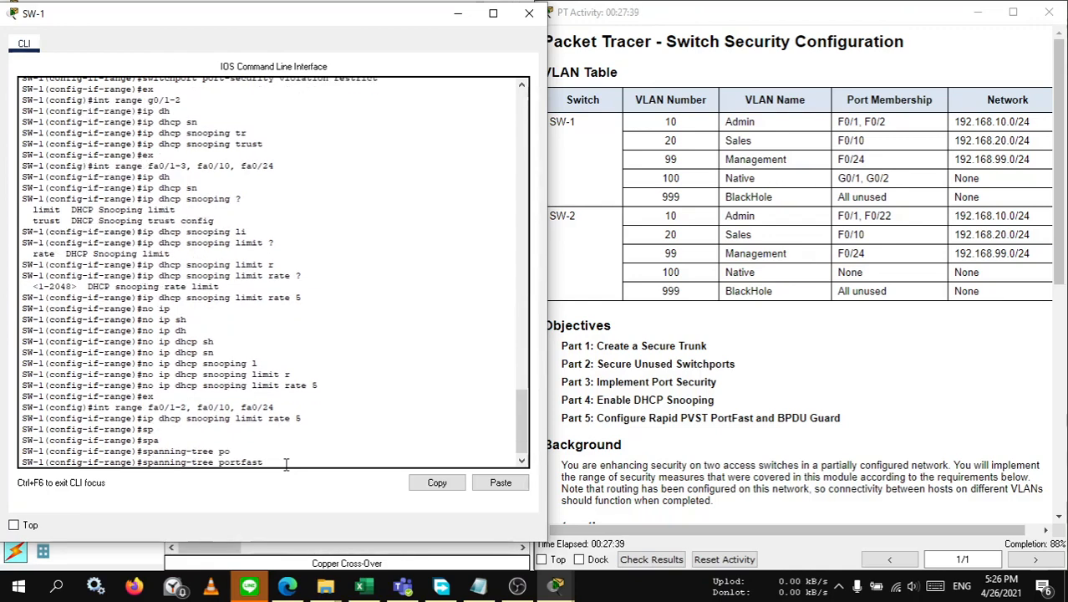
pyautogui.press('Return')
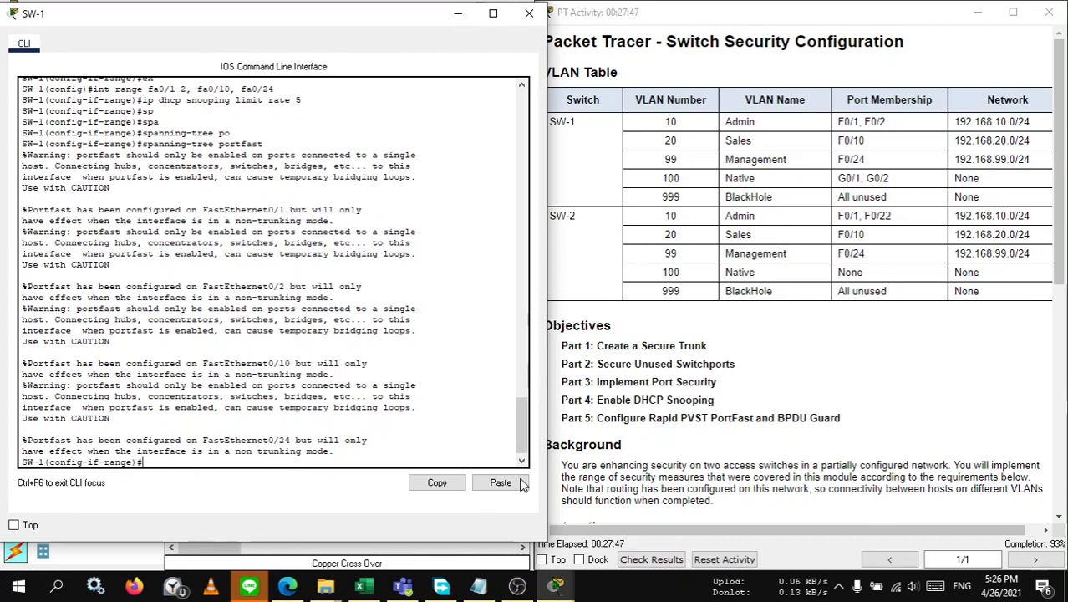
# Step: Consult the activity's Part 4 instructions and enable BPDU Guard on SW-1's selected access ports with spanning-tree bpduguard enable
pyautogui.scroll(-5, 684, 455)
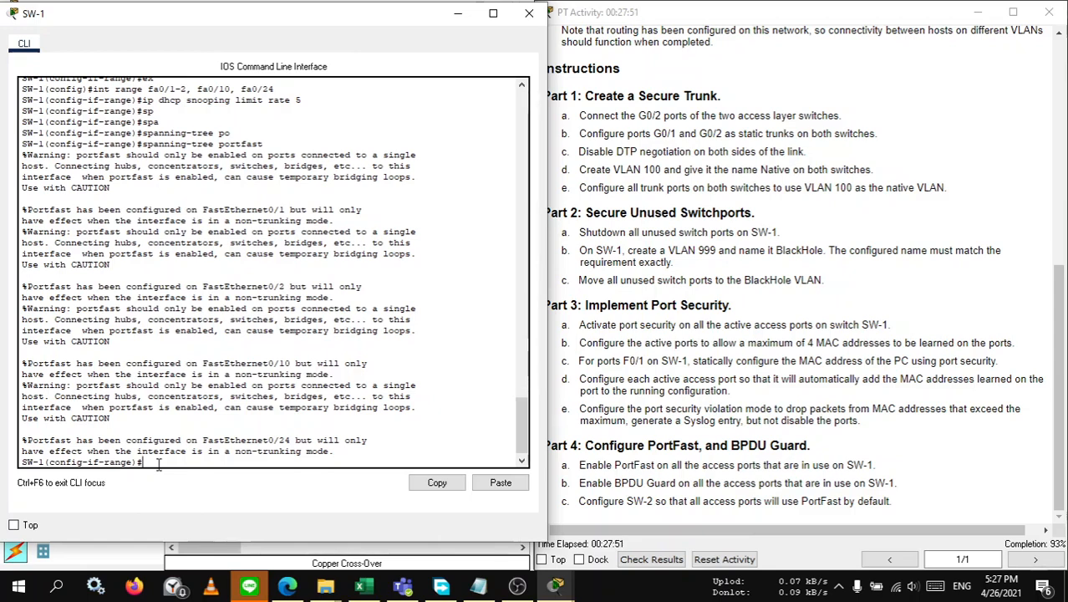
pyautogui.write('sp')
pyautogui.press('Tab')
pyautogui.press('Tab')
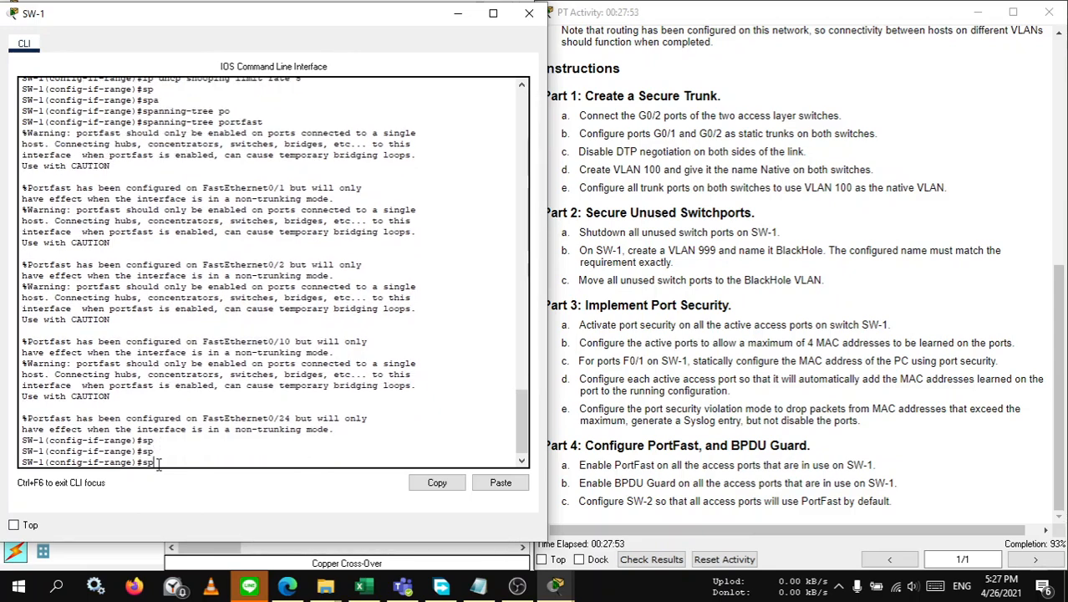
pyautogui.write('a')
pyautogui.press('Tab')
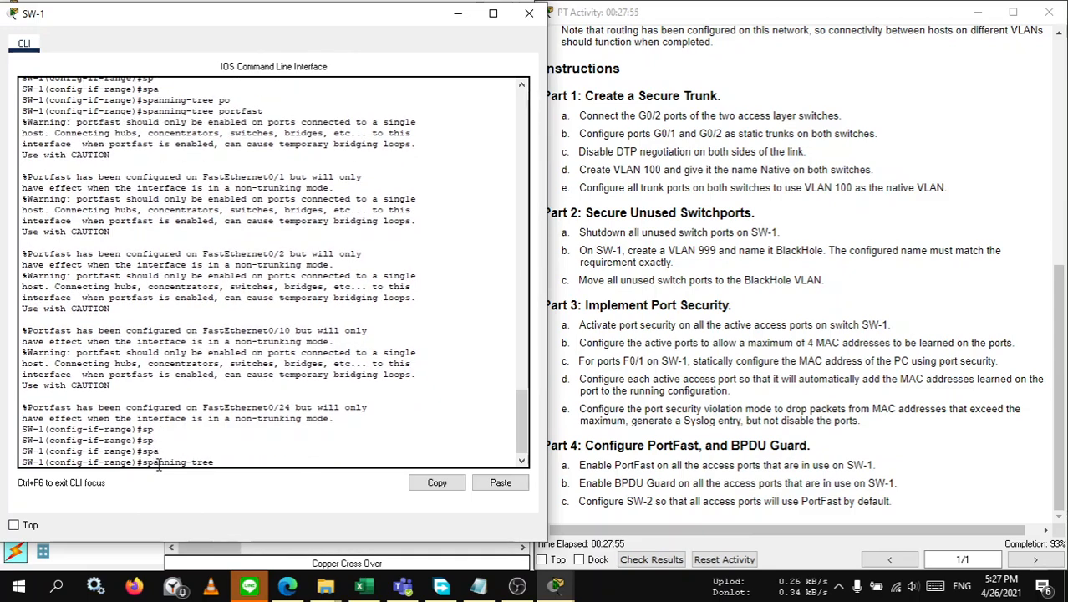
pyautogui.write('bp')
pyautogui.press('Tab')
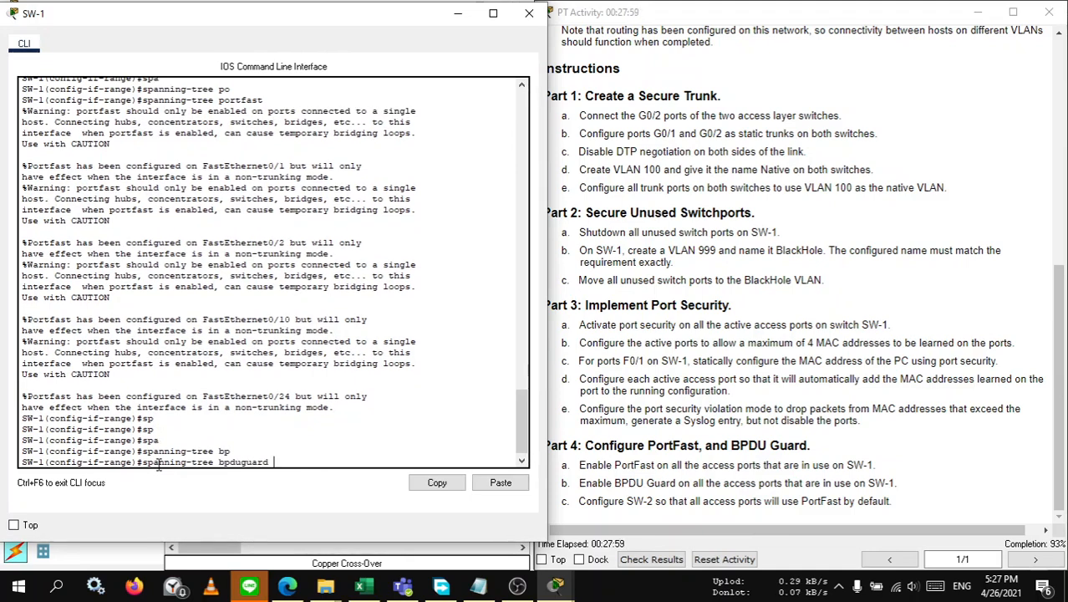
pyautogui.write('en')
pyautogui.press('Tab')
pyautogui.press('Return')
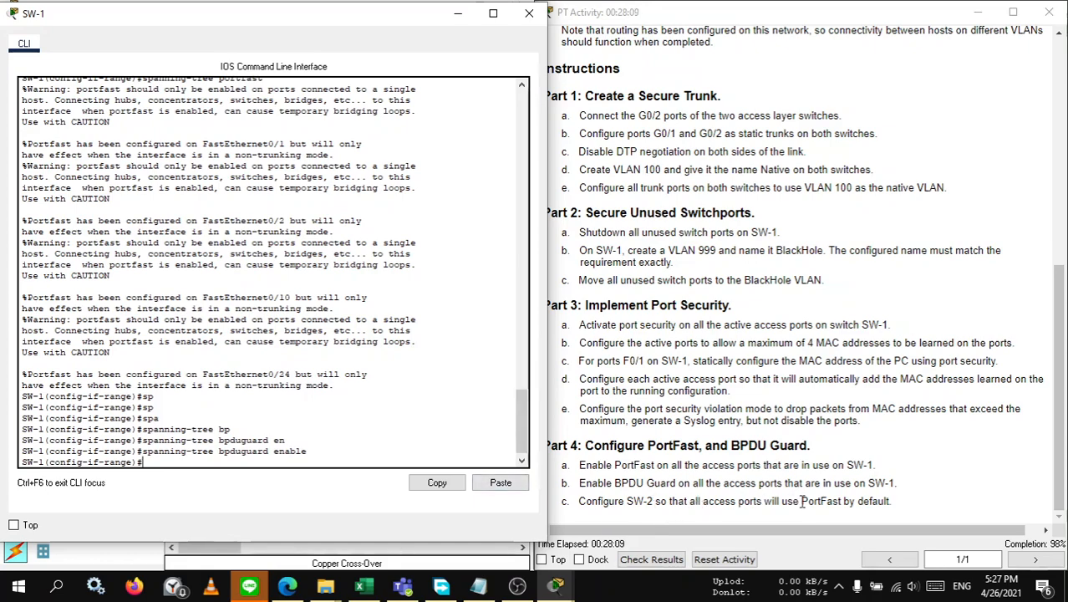
# Step: Put SW-1's window away, open SW-2's CLI, and begin a spanning-tree command in global configuration mode
pyautogui.click(458, 12)
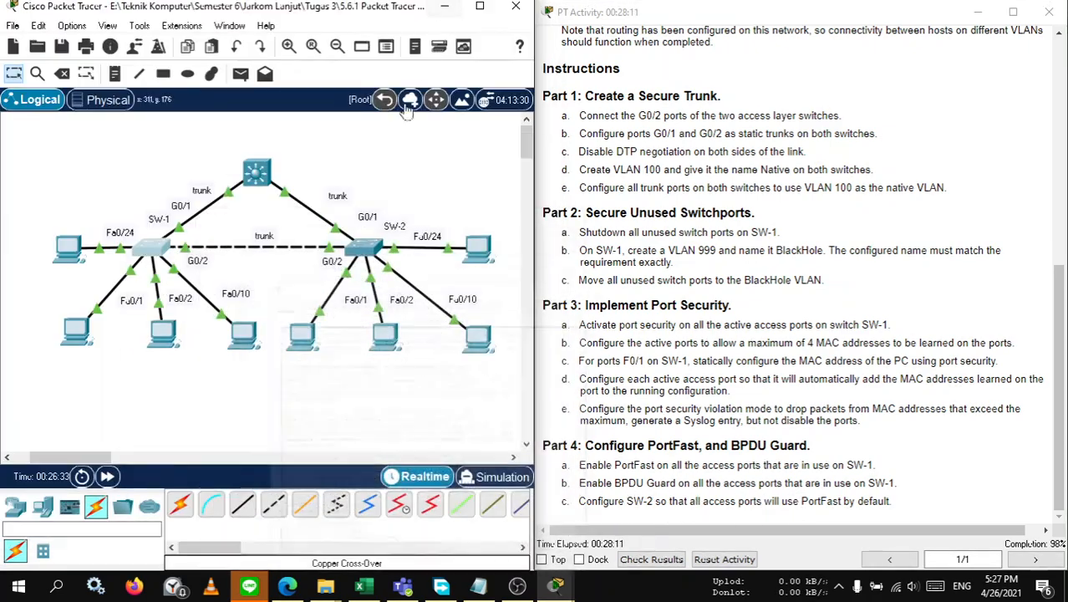
pyautogui.click(375, 243)
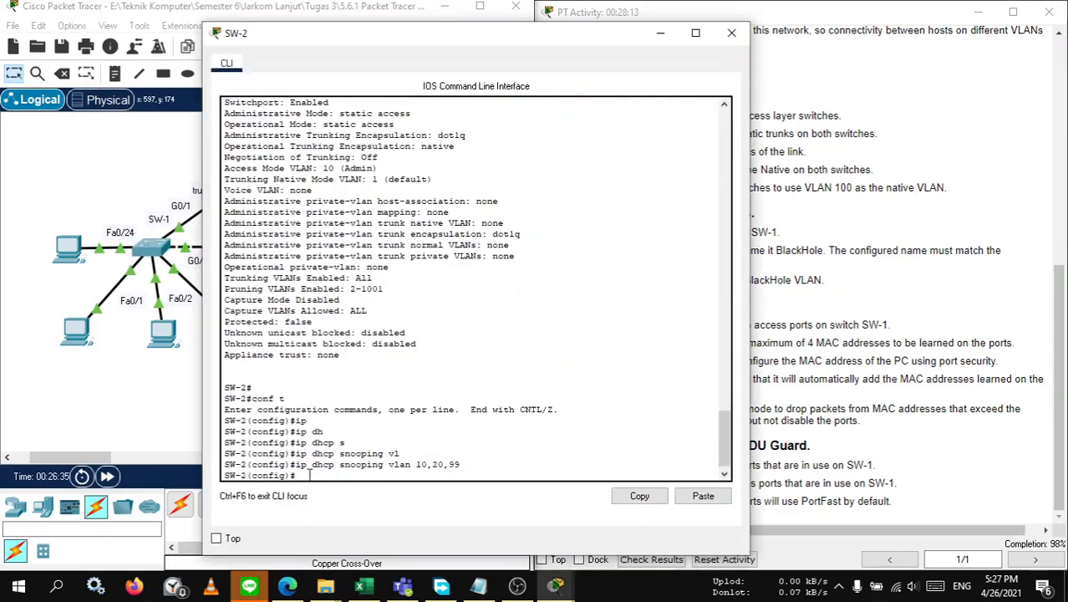
pyautogui.moveTo(380, 38); pyautogui.dragTo(207, 28)
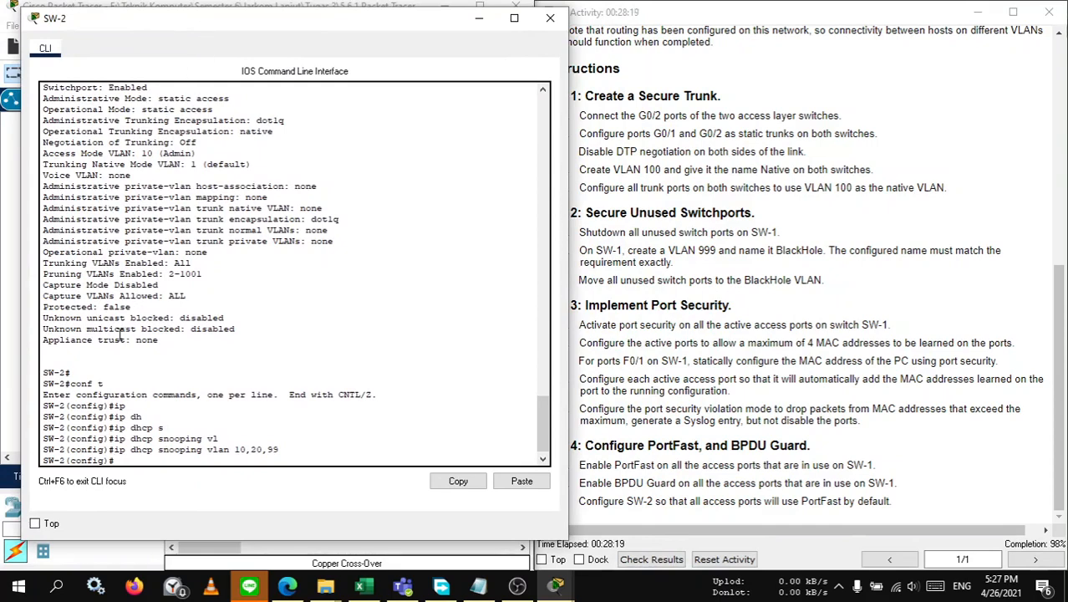
pyautogui.write('sp')
pyautogui.press('Tab')
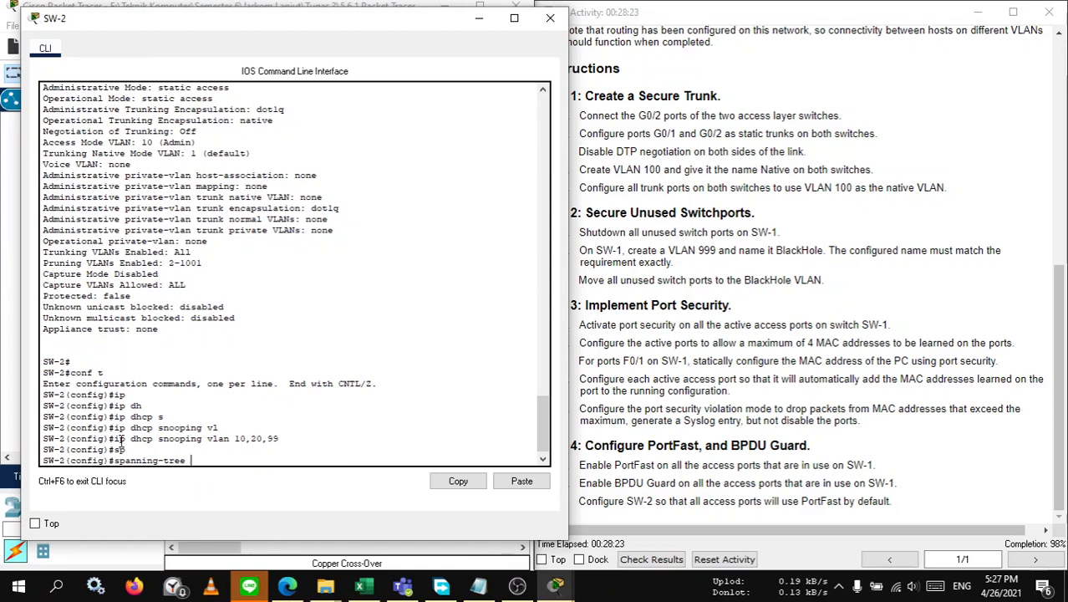
# Step: Bring up SW-1's CLI to review its spanning-tree commands, and return to SW-2's CLI
pyautogui.moveTo(118, 28); pyautogui.dragTo(498, 30)
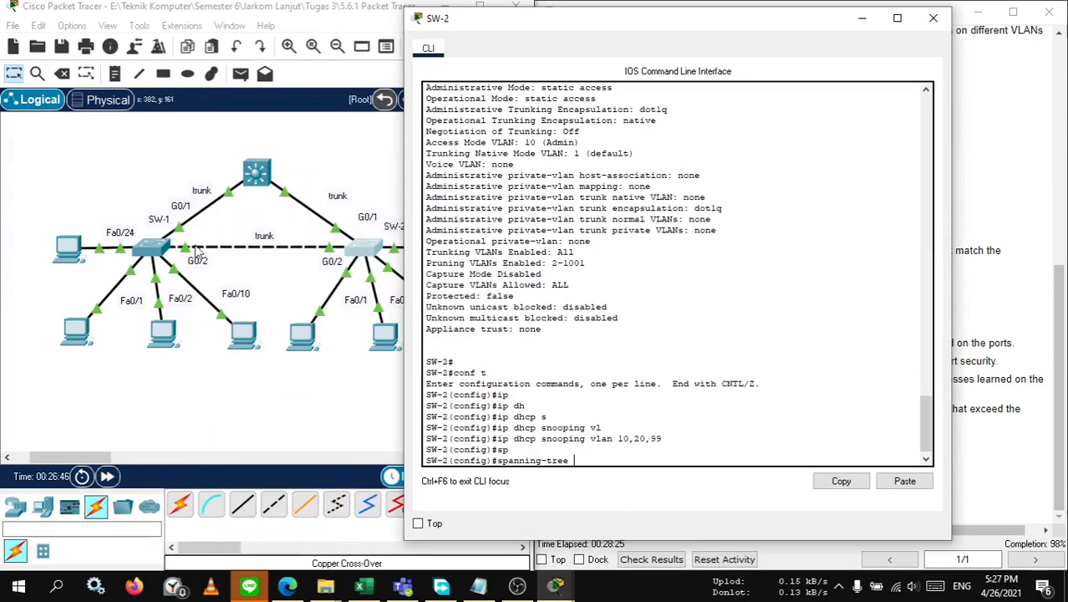
pyautogui.click(159, 246)
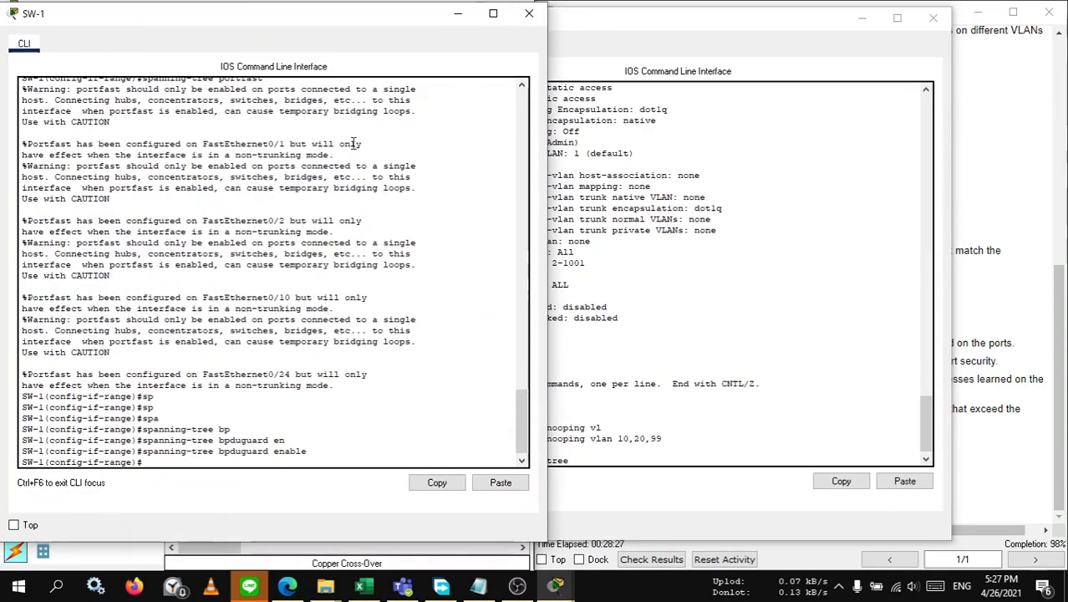
pyautogui.click(460, 17)
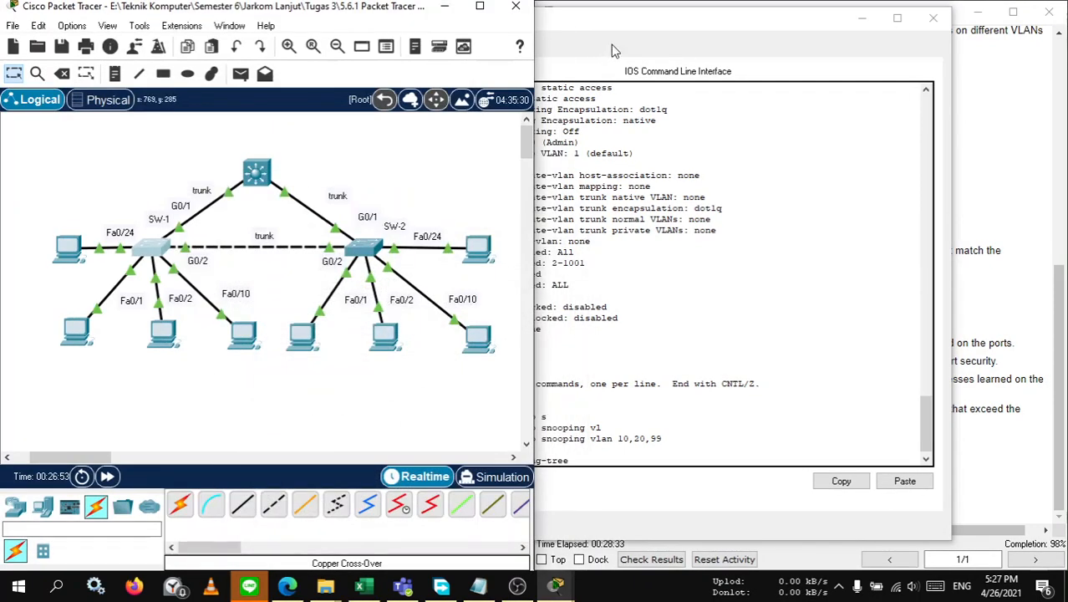
pyautogui.click(633, 20)
pyautogui.moveTo(634, 20); pyautogui.dragTo(362, 39)
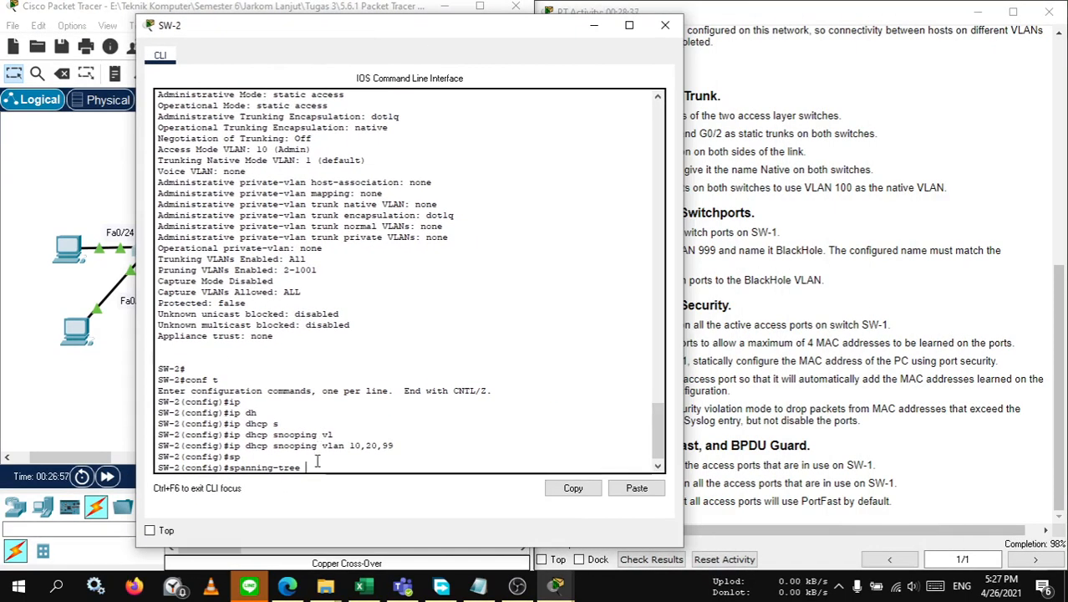
# Step: Make all SW-2 access ports use PortFast by default with spanning-tree portfast default, put its window away, and check the activity's completion
pyautogui.press('Tab')
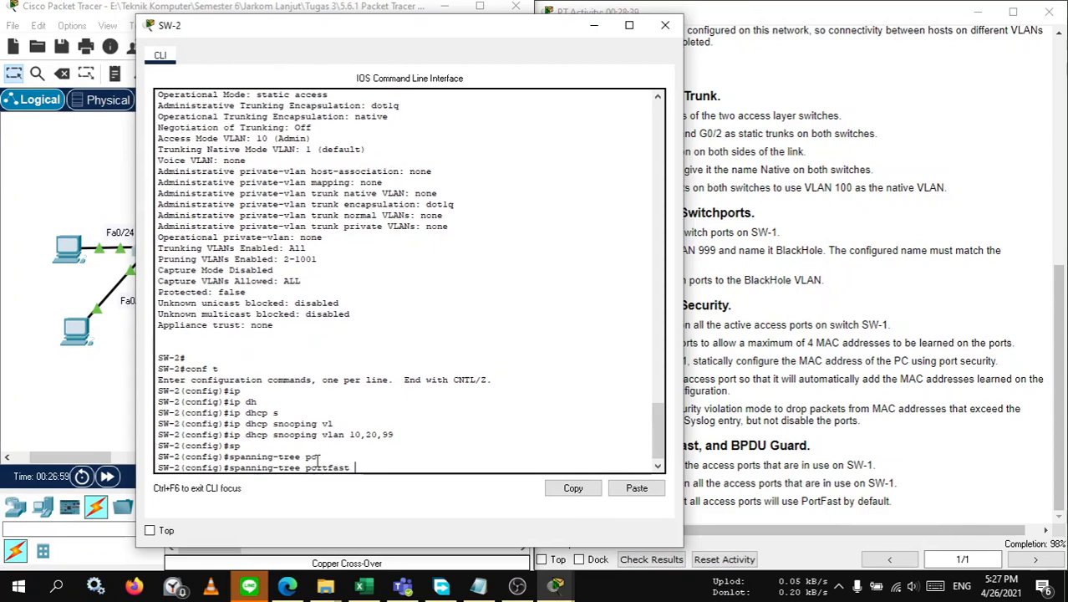
pyautogui.write('de')
pyautogui.press('Tab')
pyautogui.press('Return')
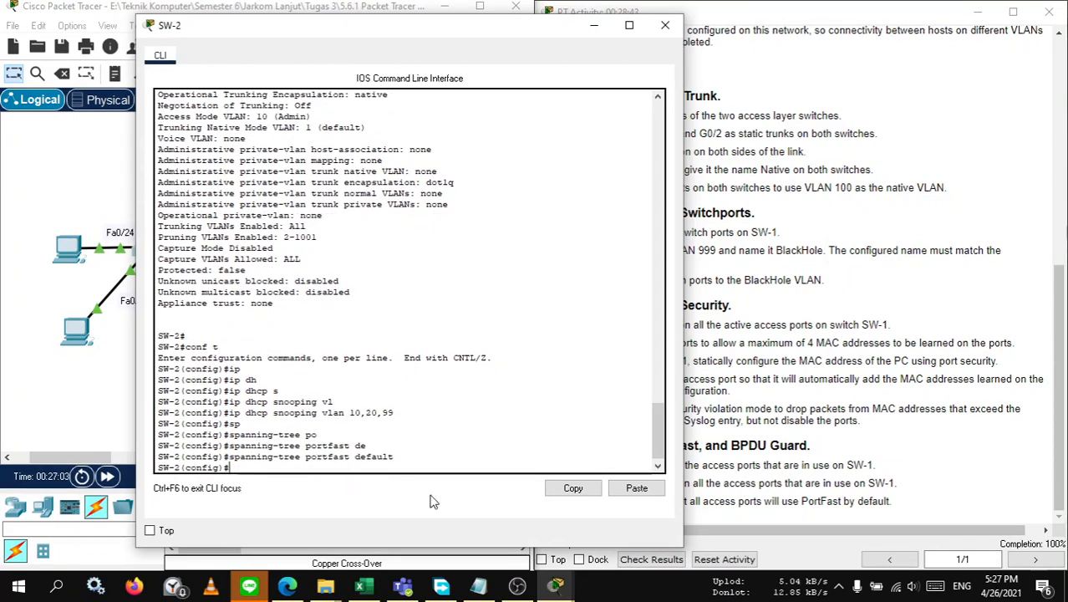
pyautogui.click(594, 25)
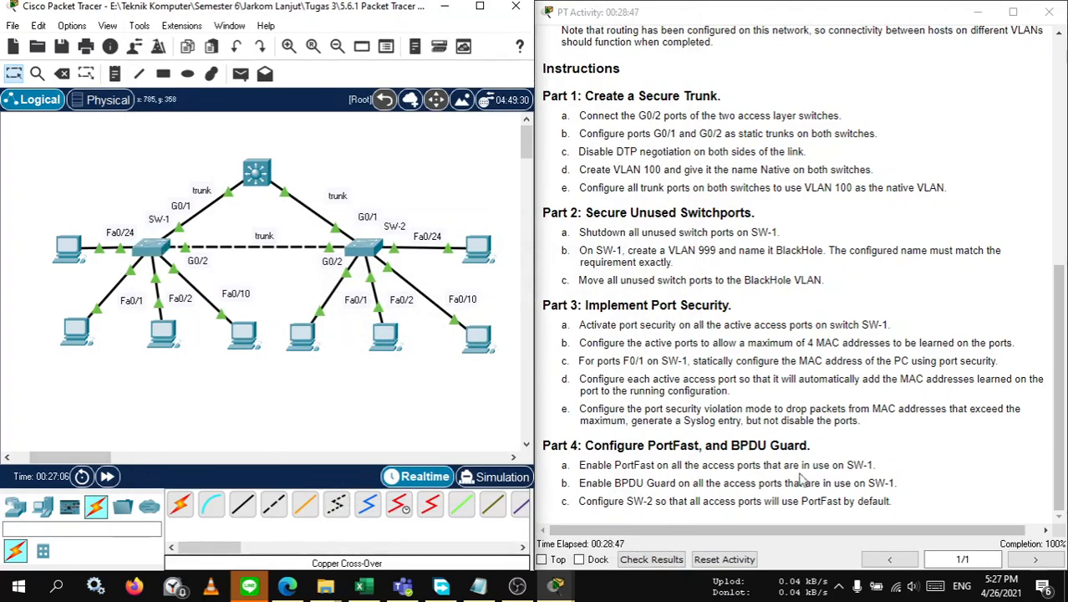
pyautogui.click(1052, 548)
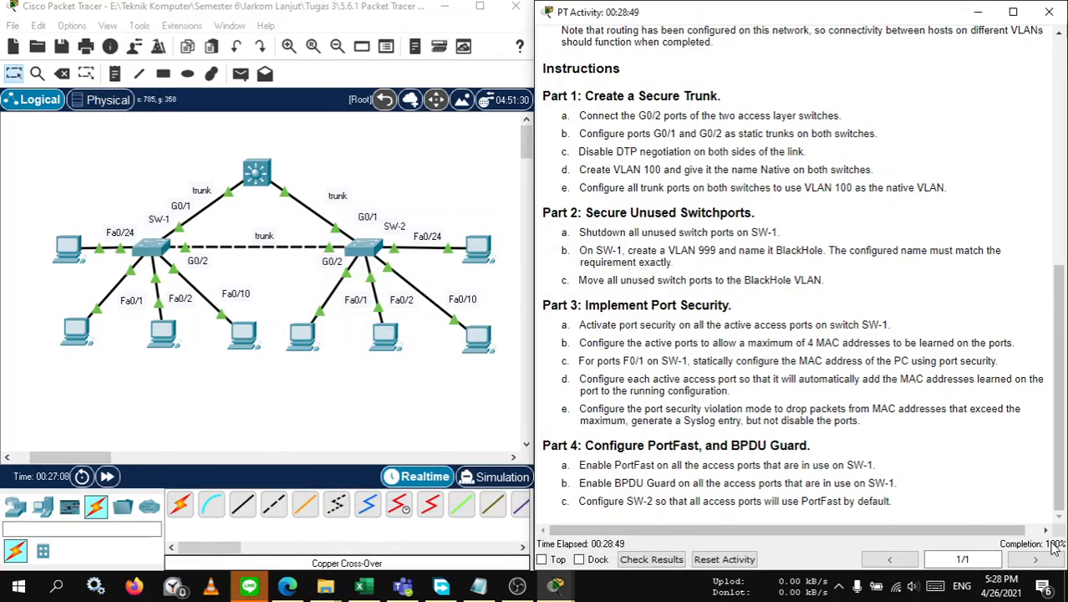
# Step: Reread the SW-2 PortFast instruction, run the activity's results check, and maximize the results window
pyautogui.moveTo(580, 500); pyautogui.dragTo(735, 501)
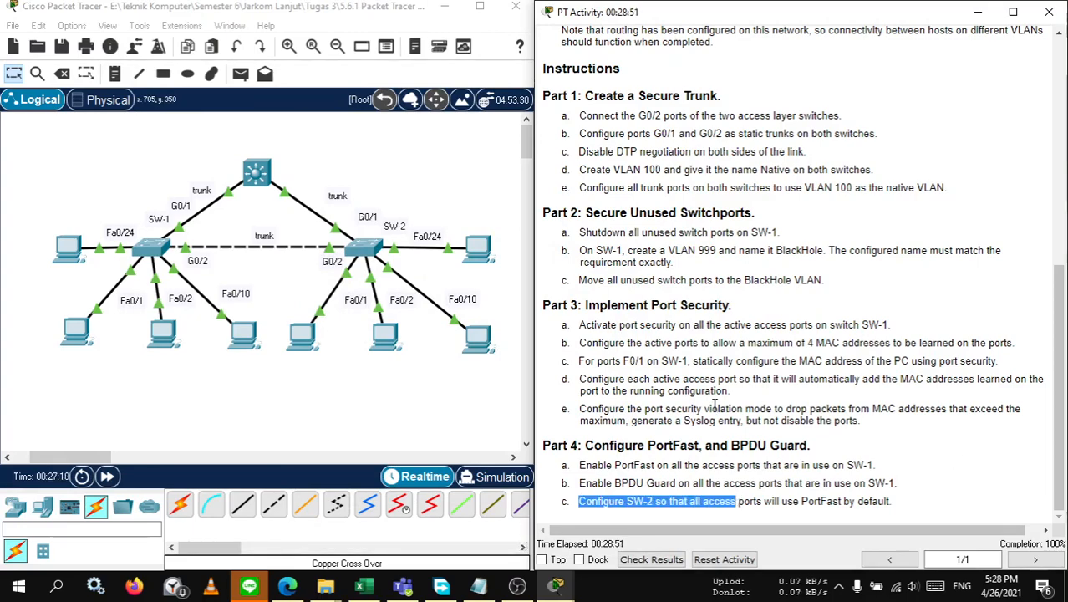
pyautogui.click(902, 503)
pyautogui.click(651, 559)
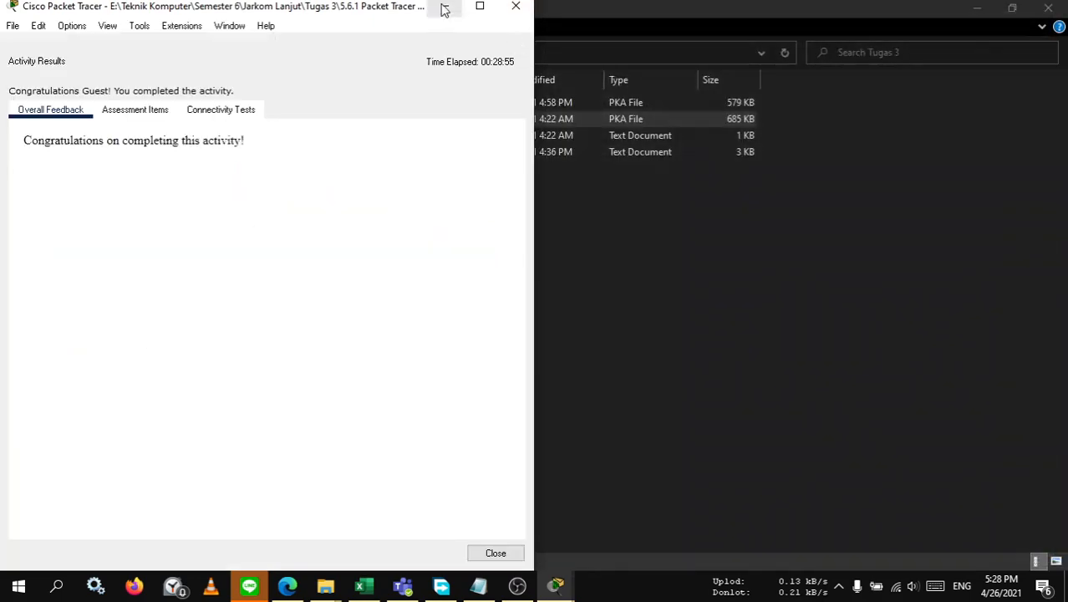
pyautogui.click(477, 7)
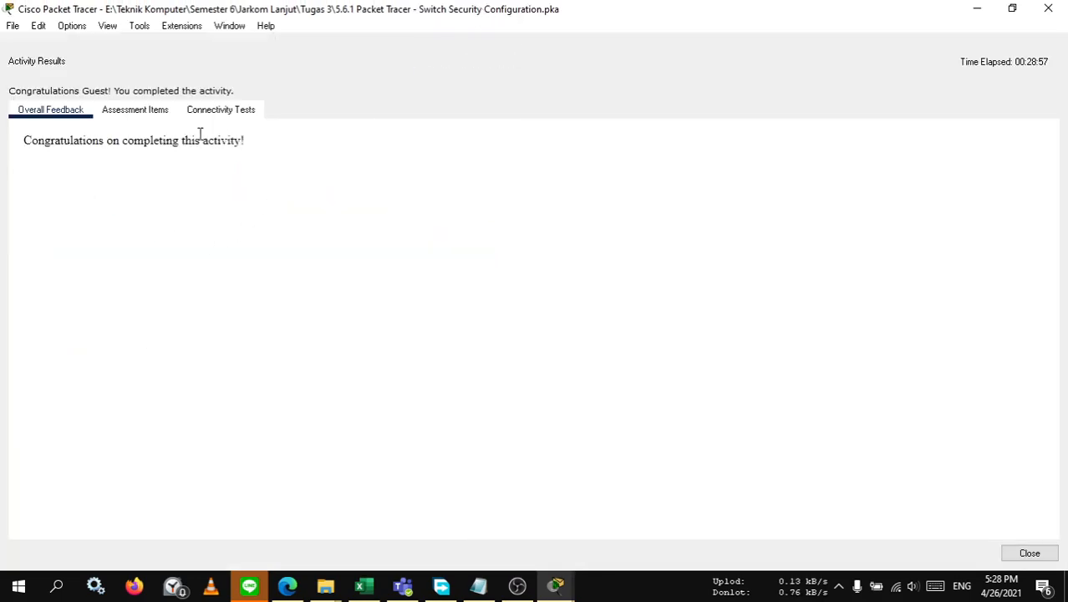
# Step: Review the graded assessment items from start to end, the connectivity tests, and the overall feedback
pyautogui.click(118, 112)
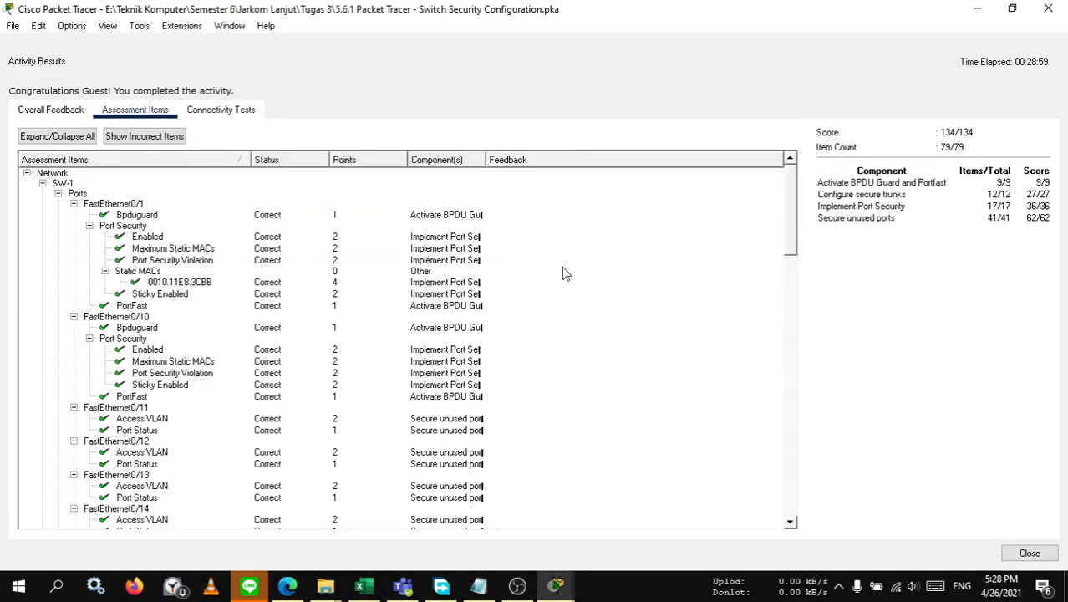
pyautogui.scroll(-20, 568, 300)
pyautogui.scroll(20, 558, 342)
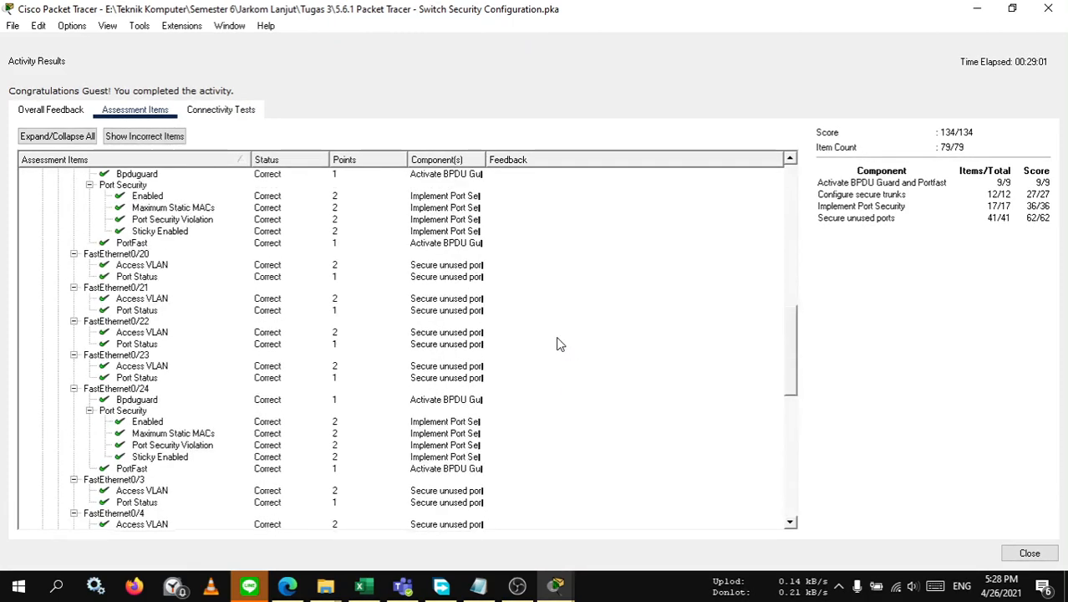
pyautogui.click(219, 110)
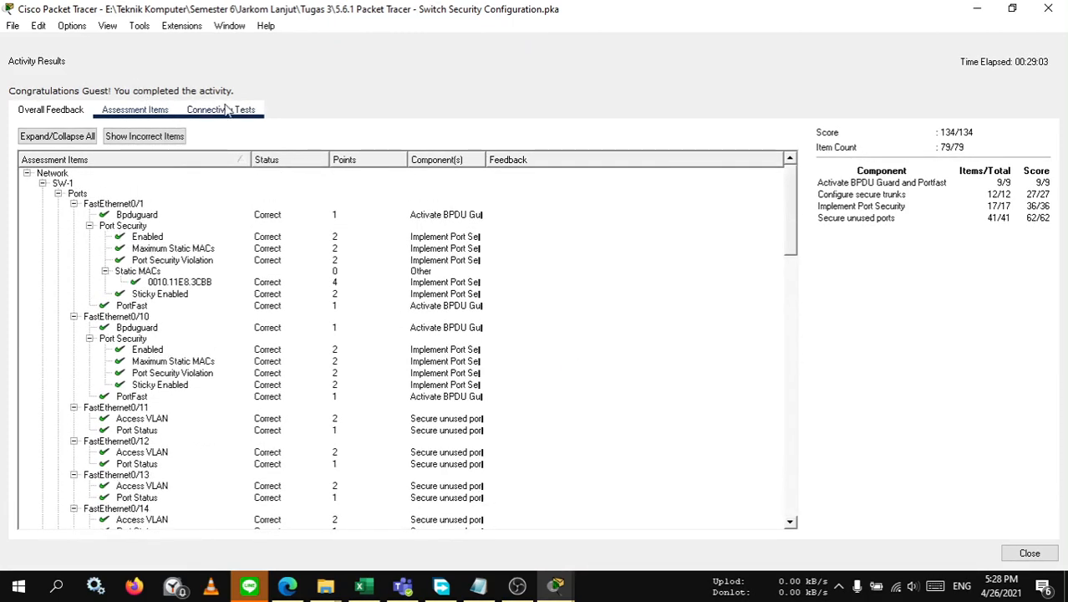
pyautogui.click(52, 113)
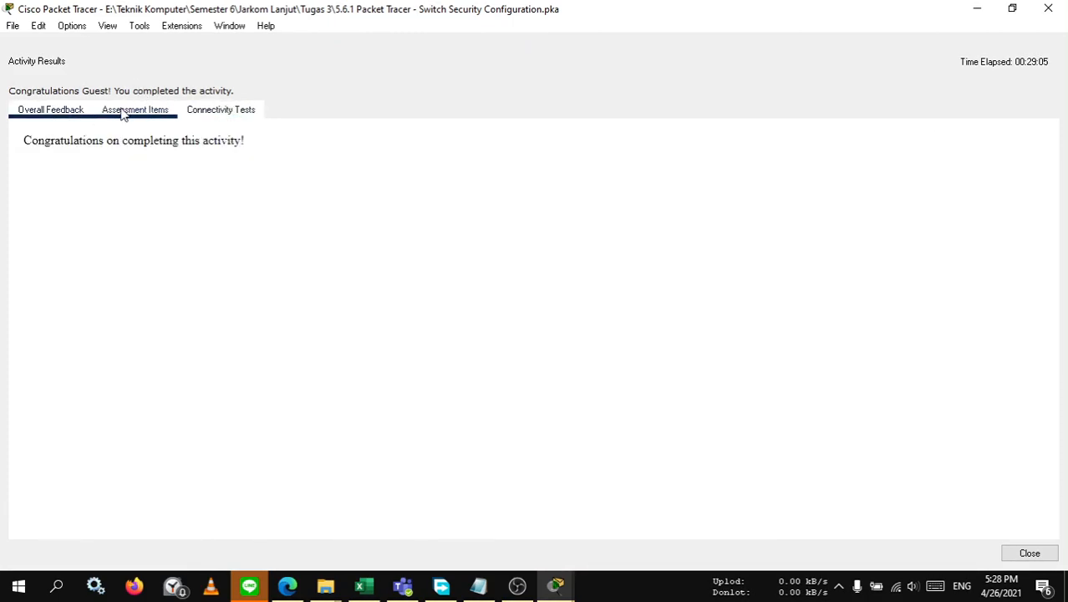
# Step: Close the activity results, snap the topology window beside the activity instructions, and return to the start of the instructions
pyautogui.click(1020, 554)
pyautogui.click(531, 23)
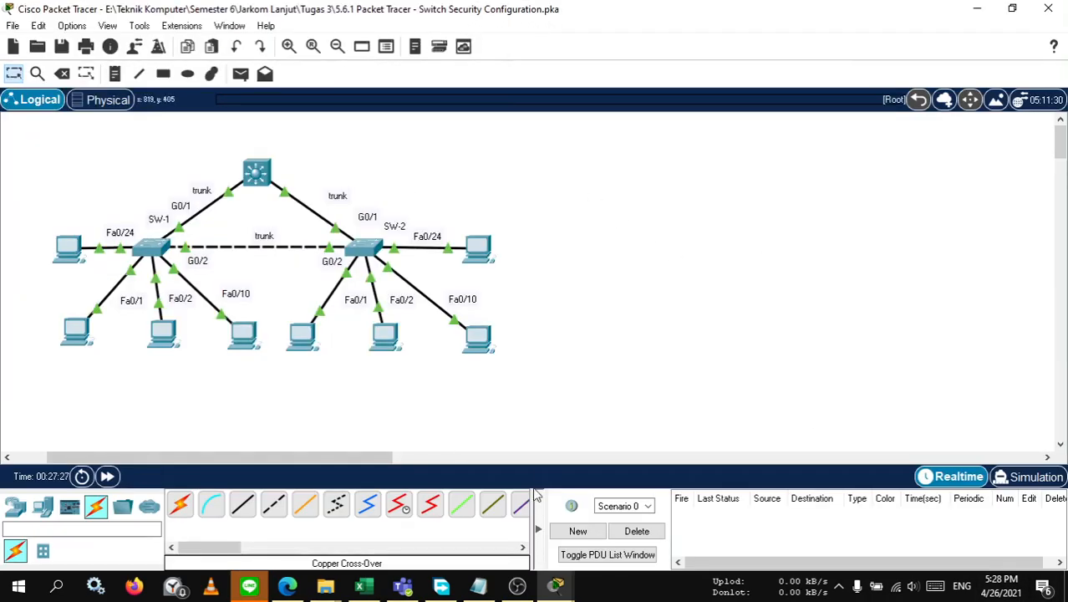
pyautogui.moveTo(572, 12); pyautogui.dragTo(4, 148)
pyautogui.click(607, 50)
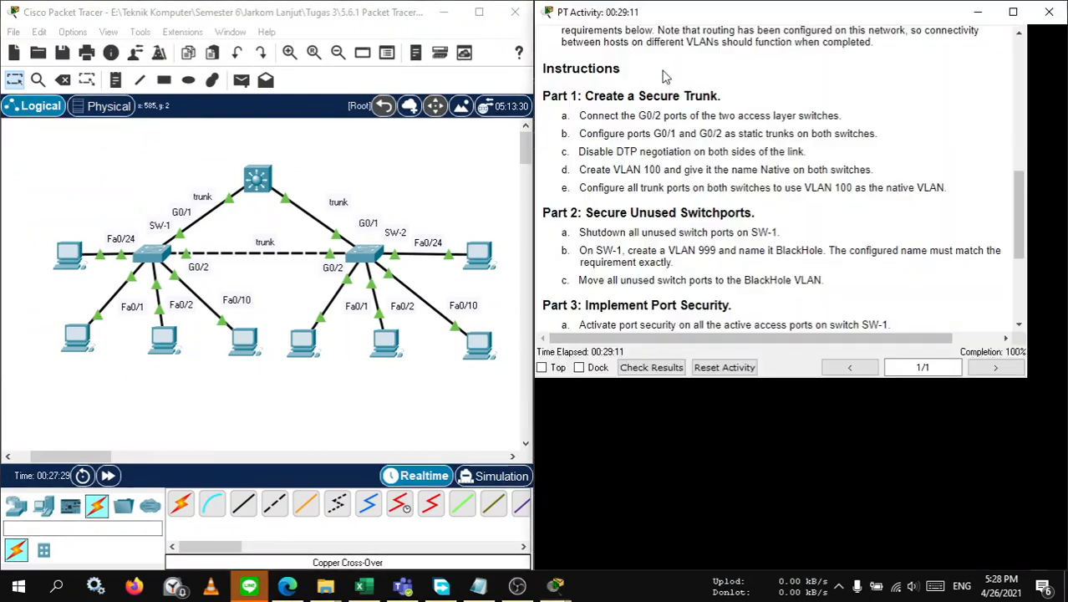
pyautogui.scroll(5, 747, 284)
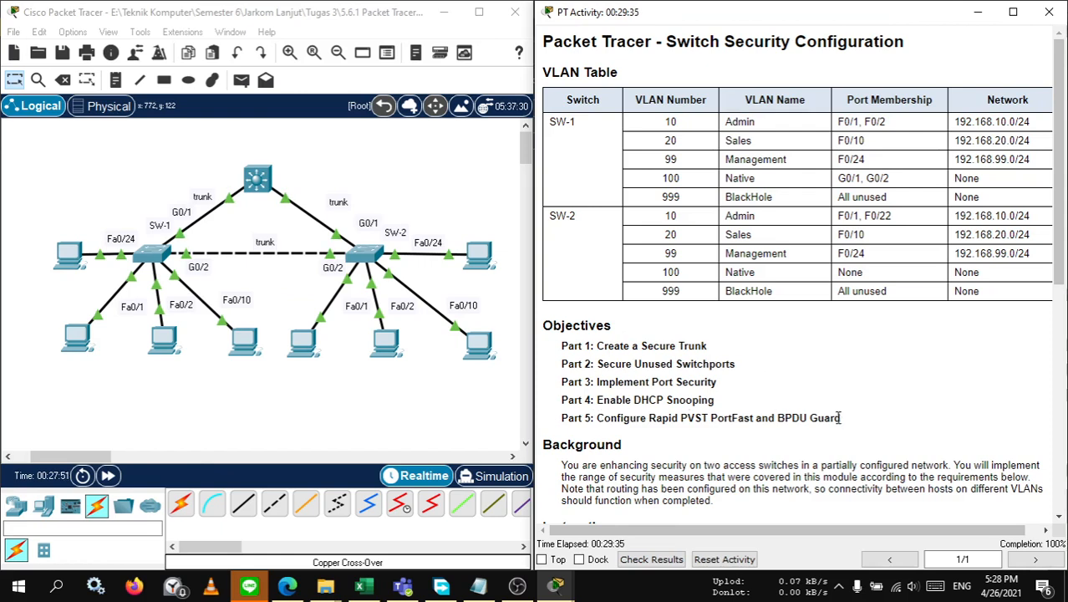
pyautogui.click(839, 586)
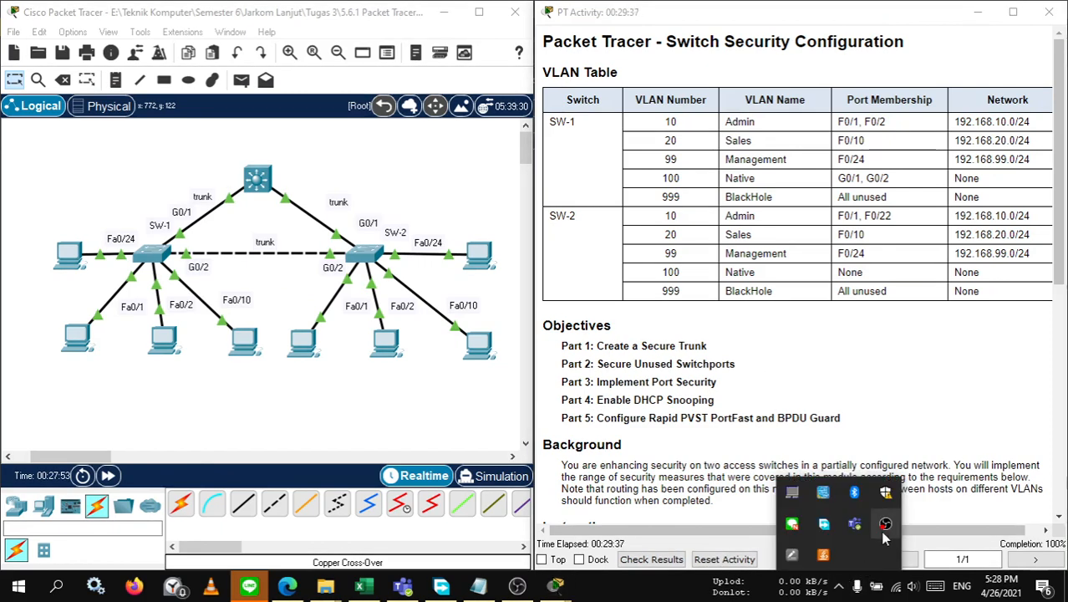